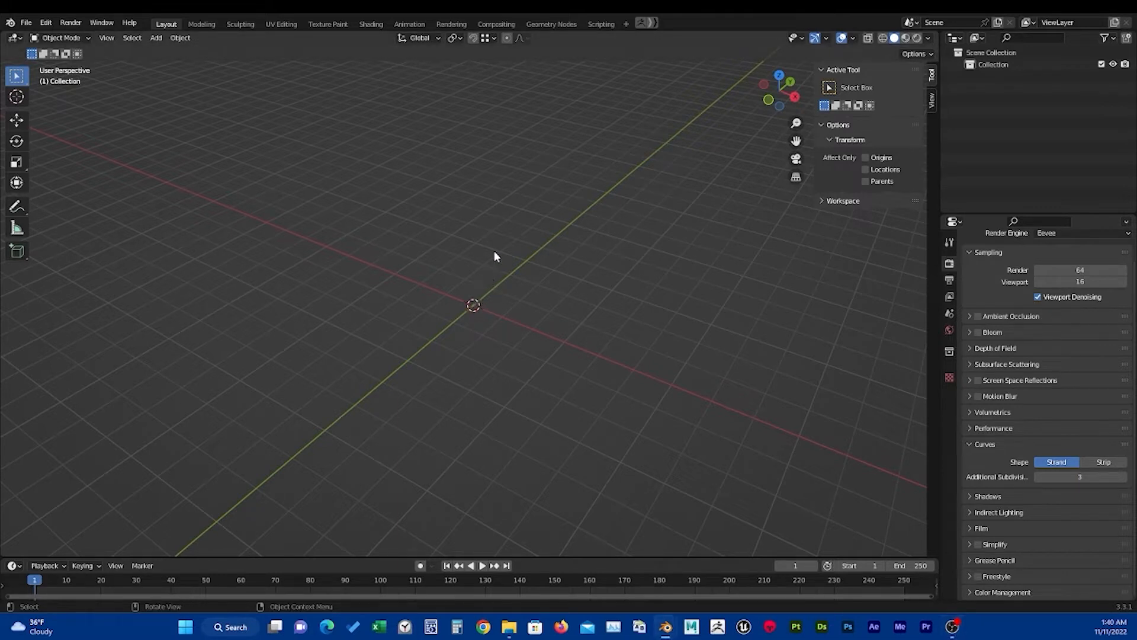
Add a plane mesh at the world origin.
key("shift+a")
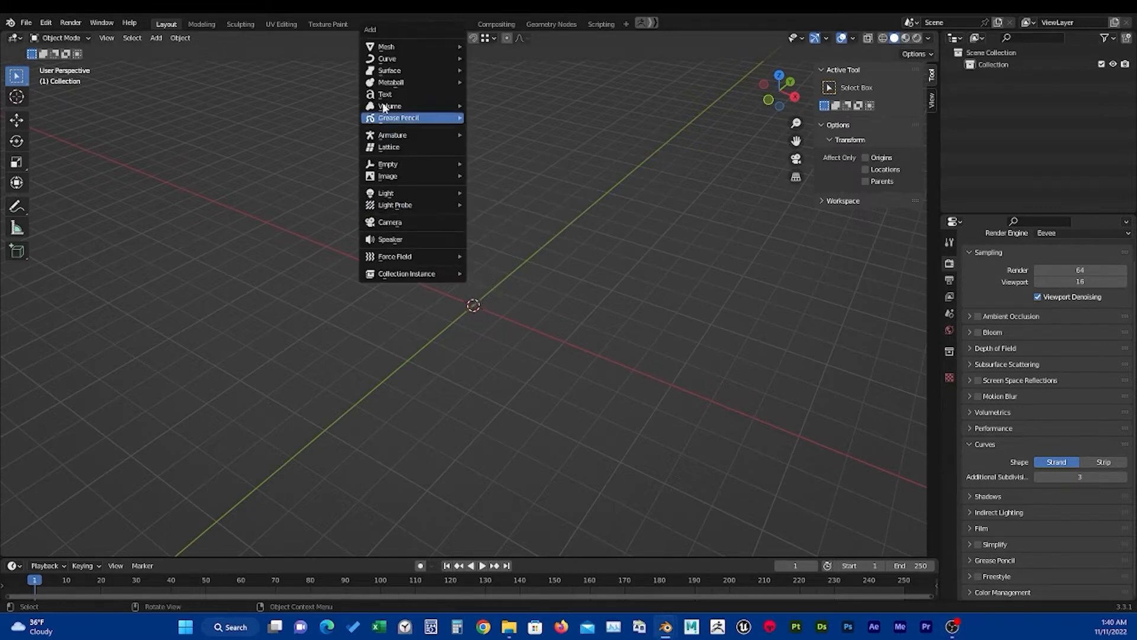
mouse_move(409, 59)
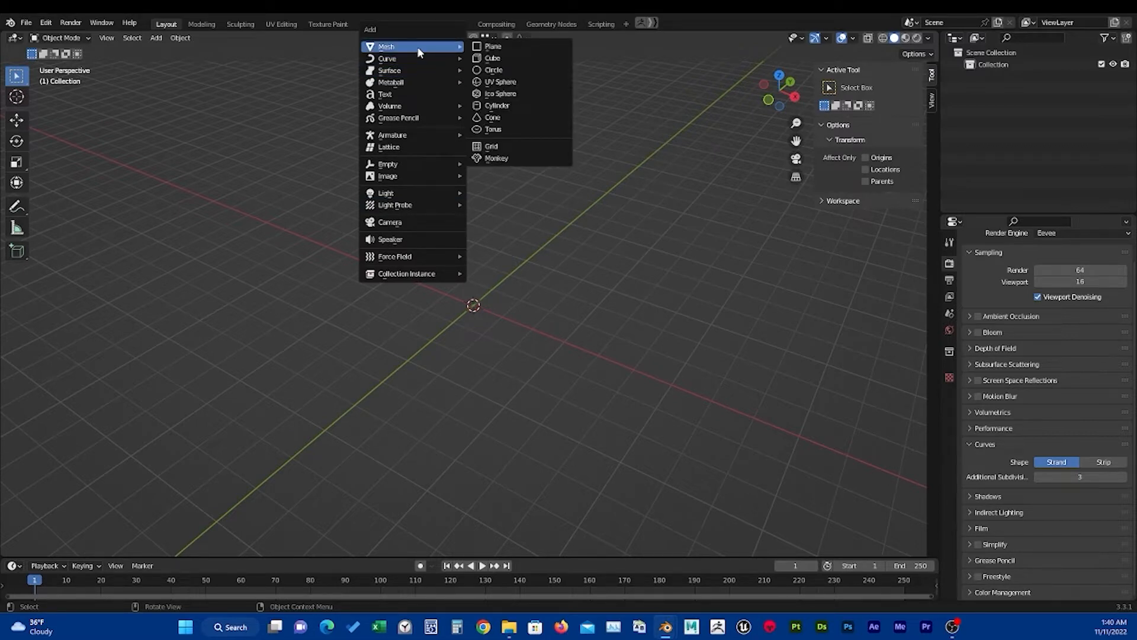
left_click(497, 46)
middle_click_drag(496, 318, 521, 327)
mouse_move(517, 321)
middle_mouse_down("shift")
mouse_move(522, 332)
mouse_move(529, 325)
middle_mouse_up("shift")
middle_click_drag(529, 325, 563, 306, "shift")
Set the plane's X and Y dimensions to 12 inches each.
left_click(841, 258)
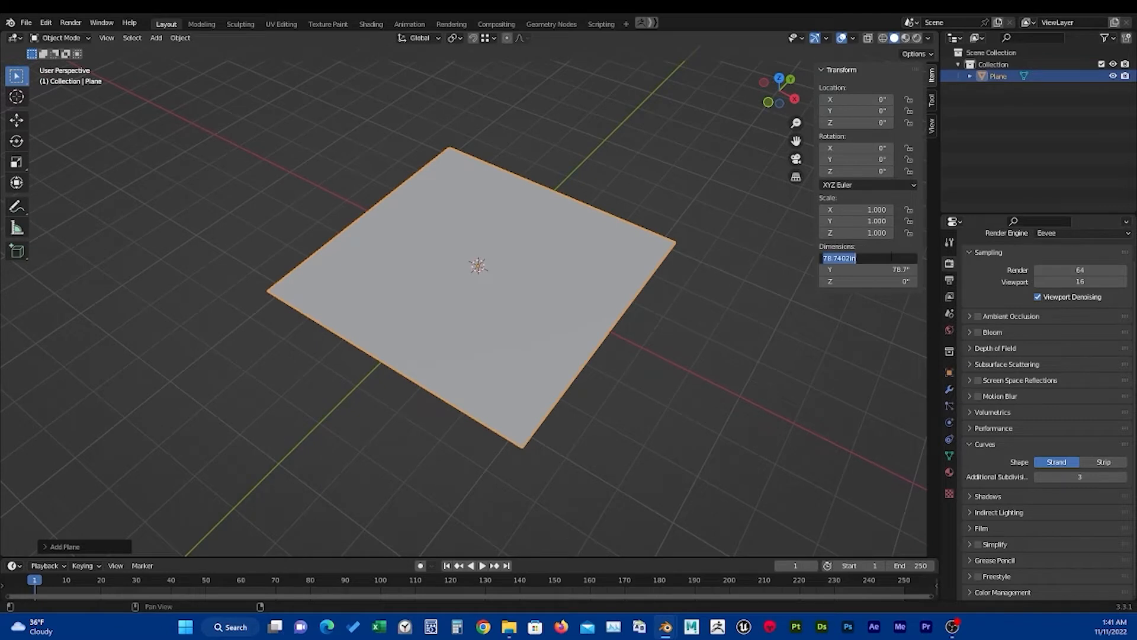
type("12")
key("Tab")
type("12")
key("Return")
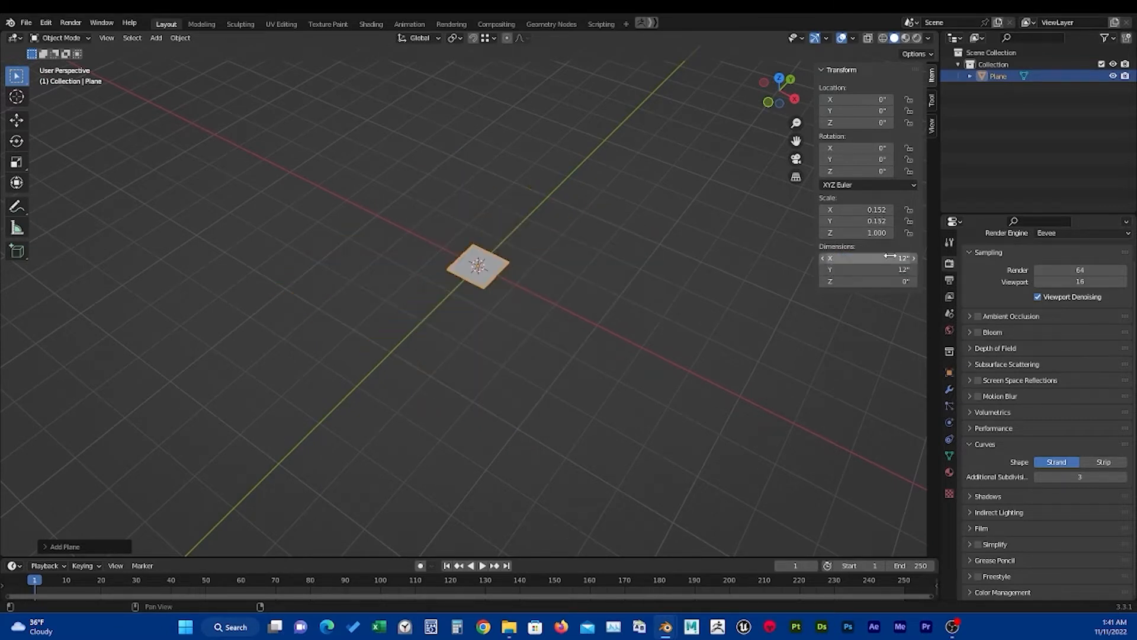
Add a particle system to the plane and set its type to Hair.
scroll(575, 291, "up", 1)
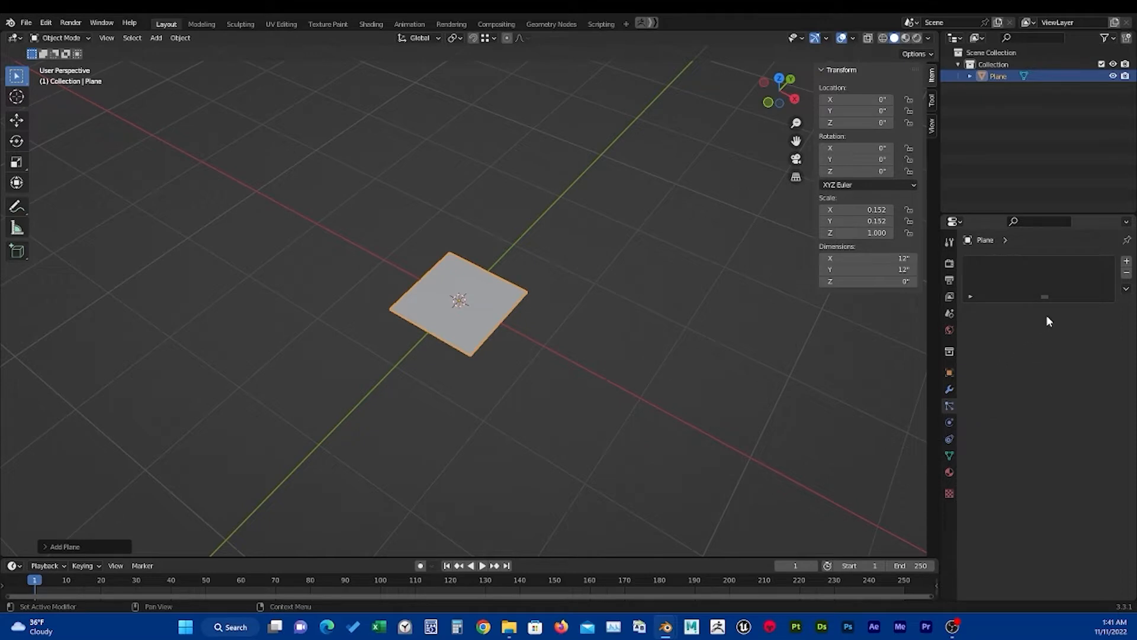
left_click(1127, 261)
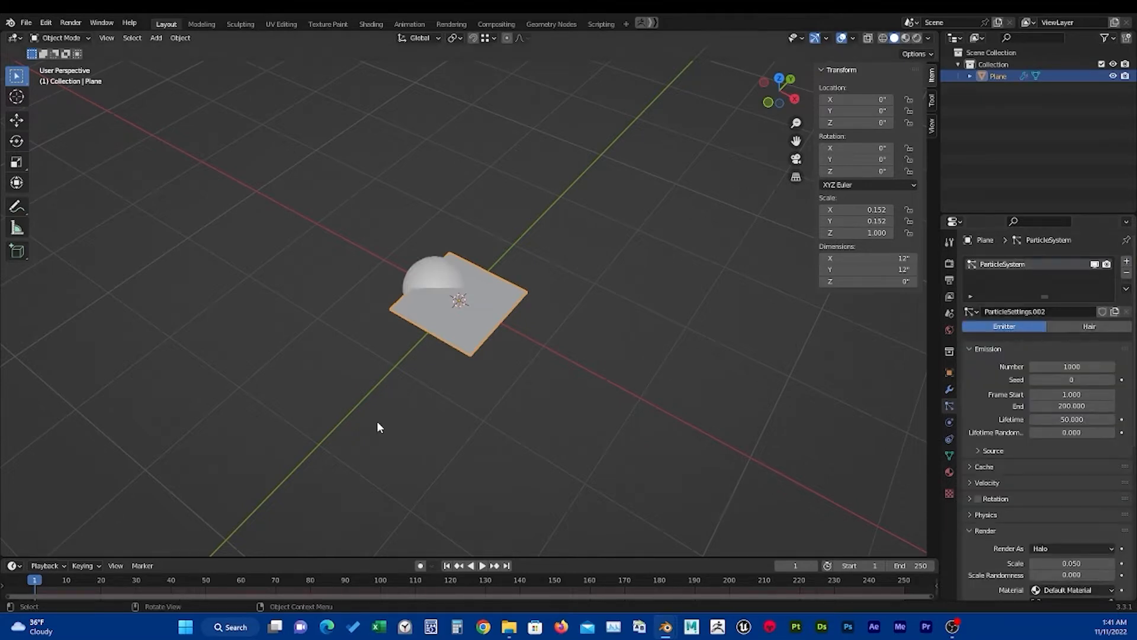
left_click(1090, 326)
scroll(516, 285, "down", 3)
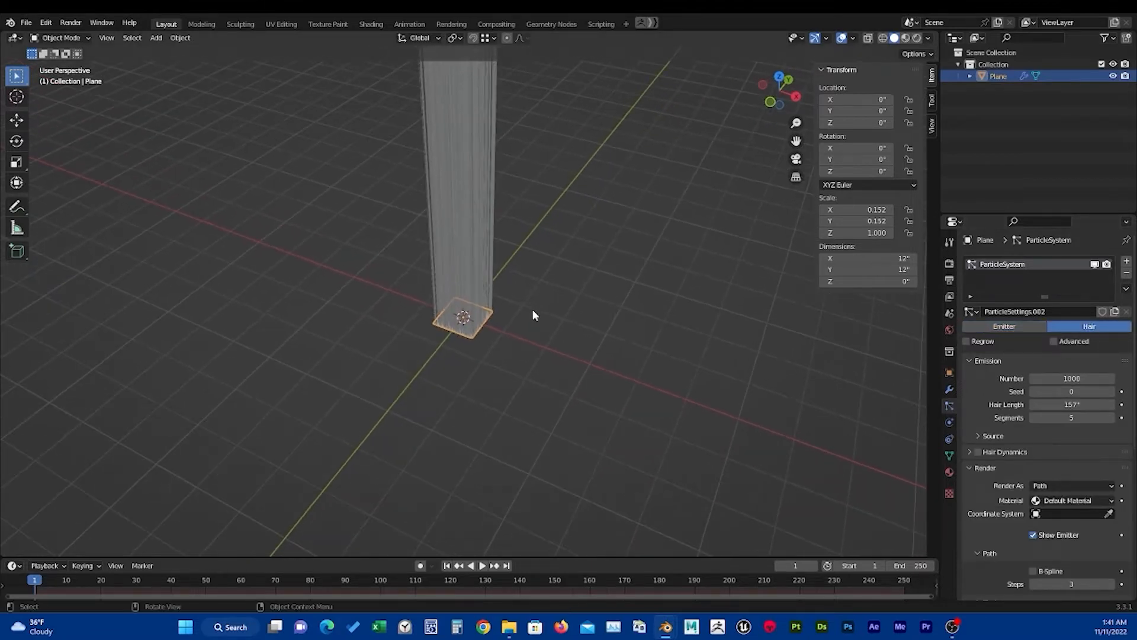
Rotate the hair-emitting plane 90 degrees about the Y axis.
mouse_move(529, 333)
middle_mouse_down()
mouse_move(541, 318)
mouse_move(555, 327)
mouse_move(535, 322)
mouse_move(540, 336)
middle_mouse_up()
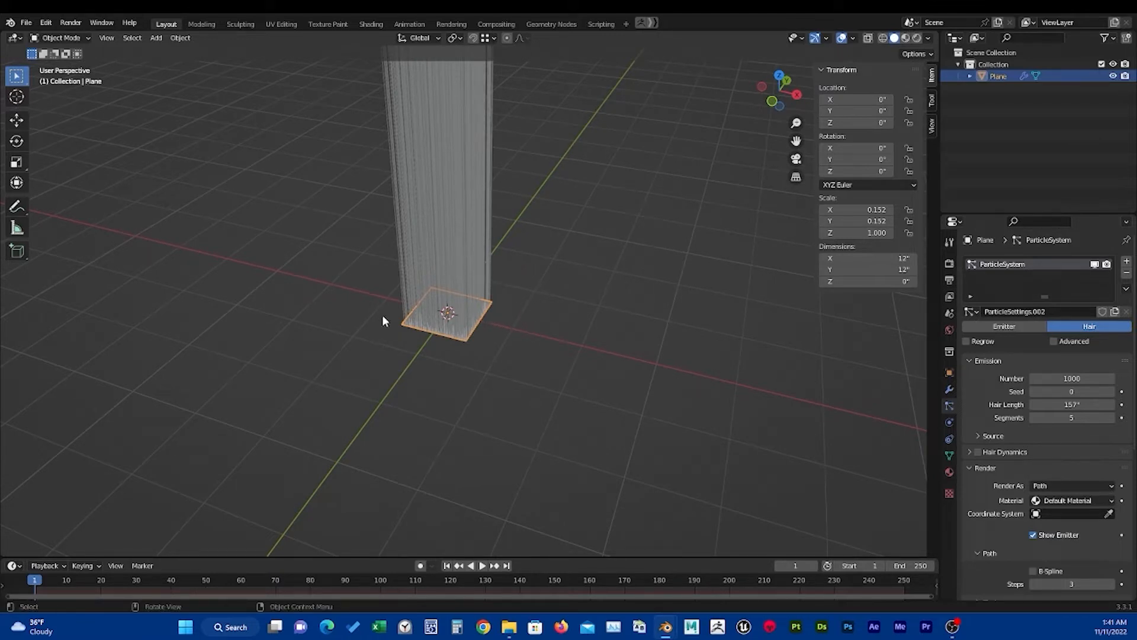
type("rx")
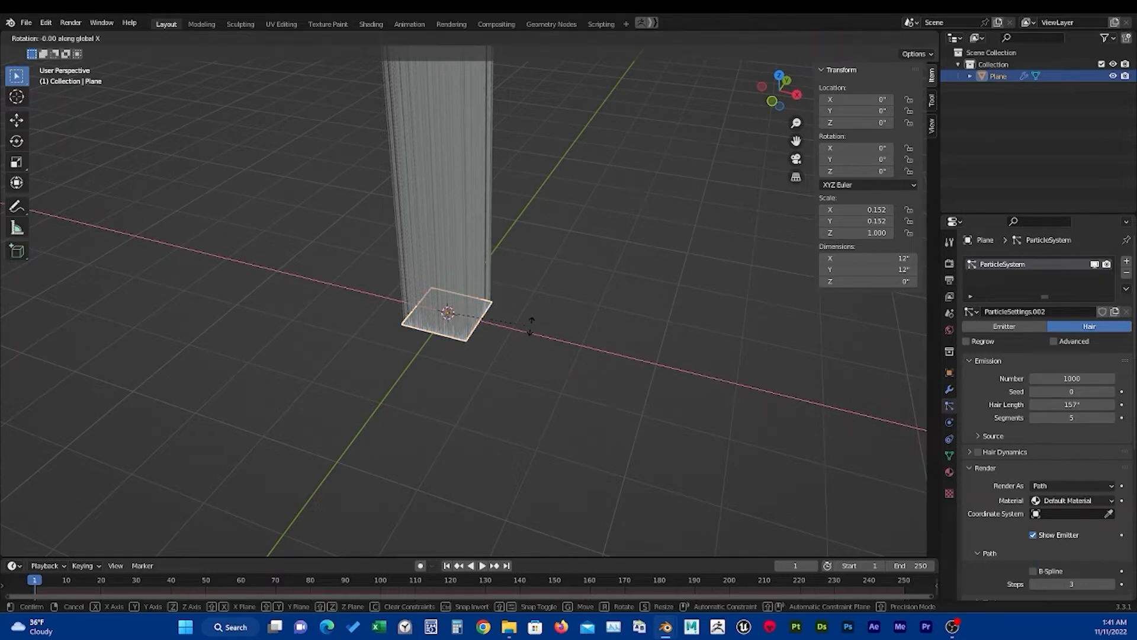
type("y90")
key("Return")
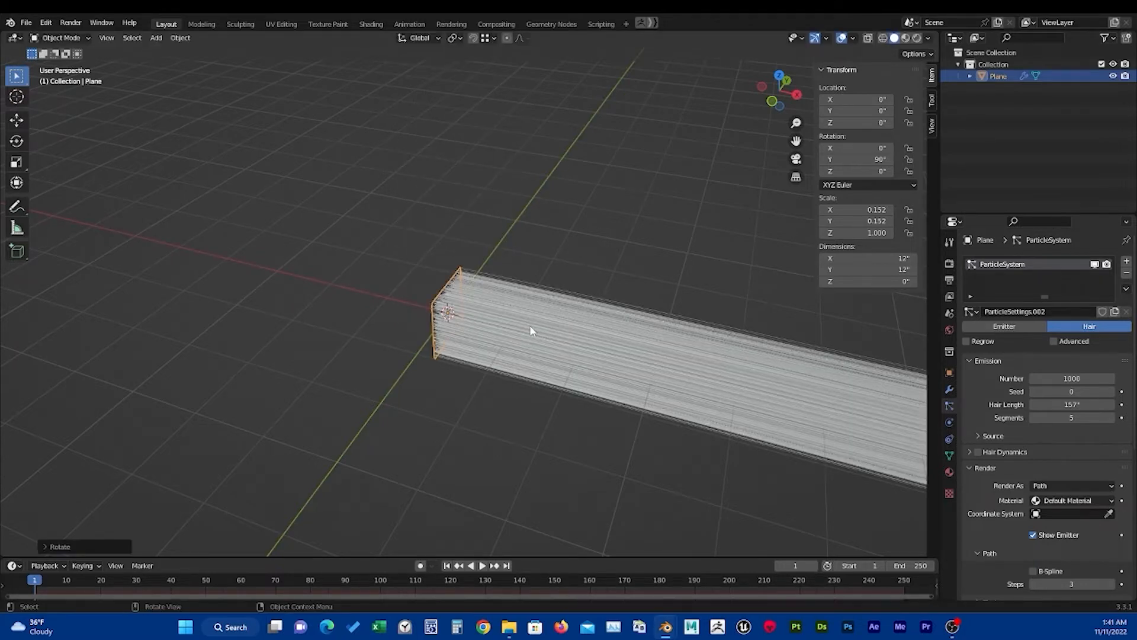
Add a Curve Guide force field to the scene at the plane's location.
middle_click_drag(507, 314, 489, 339)
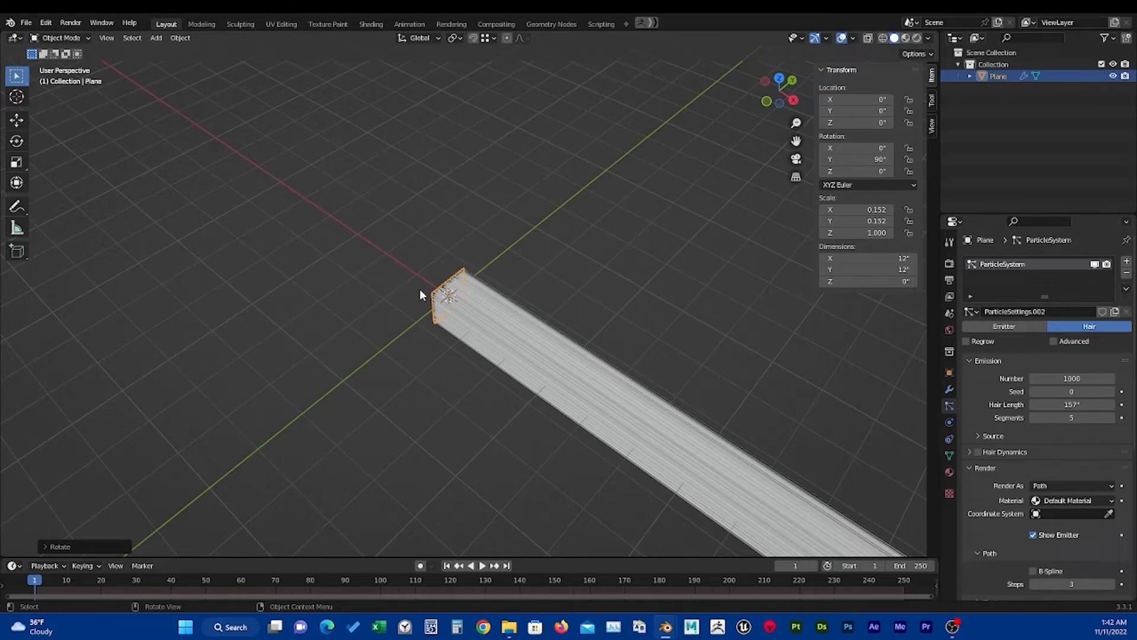
left_click(454, 278)
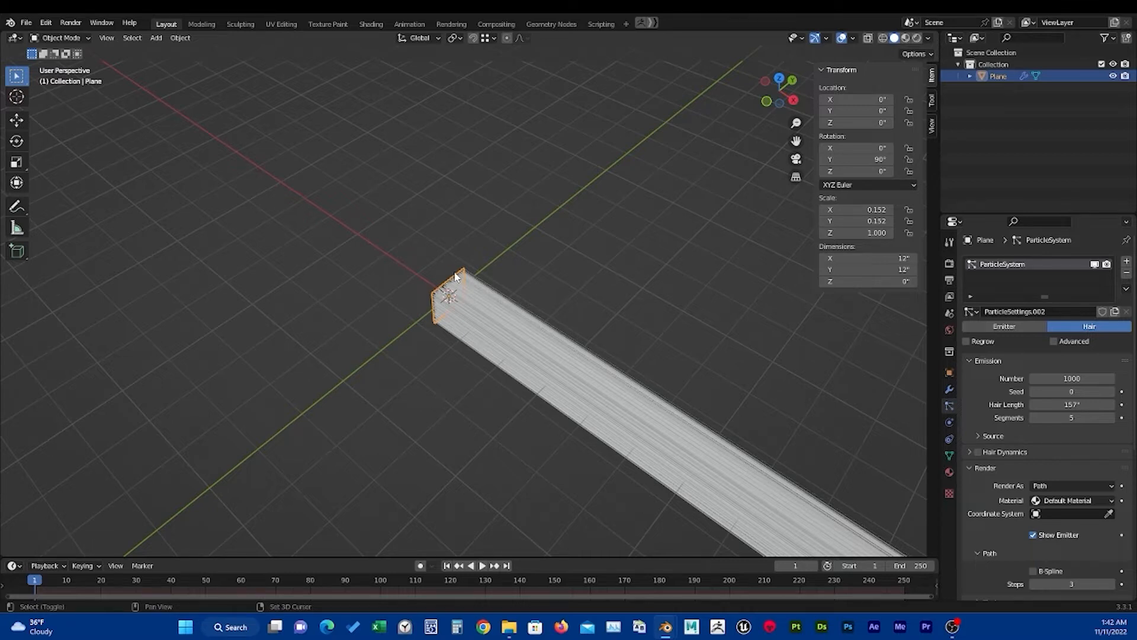
key("shift+a")
mouse_move(432, 488)
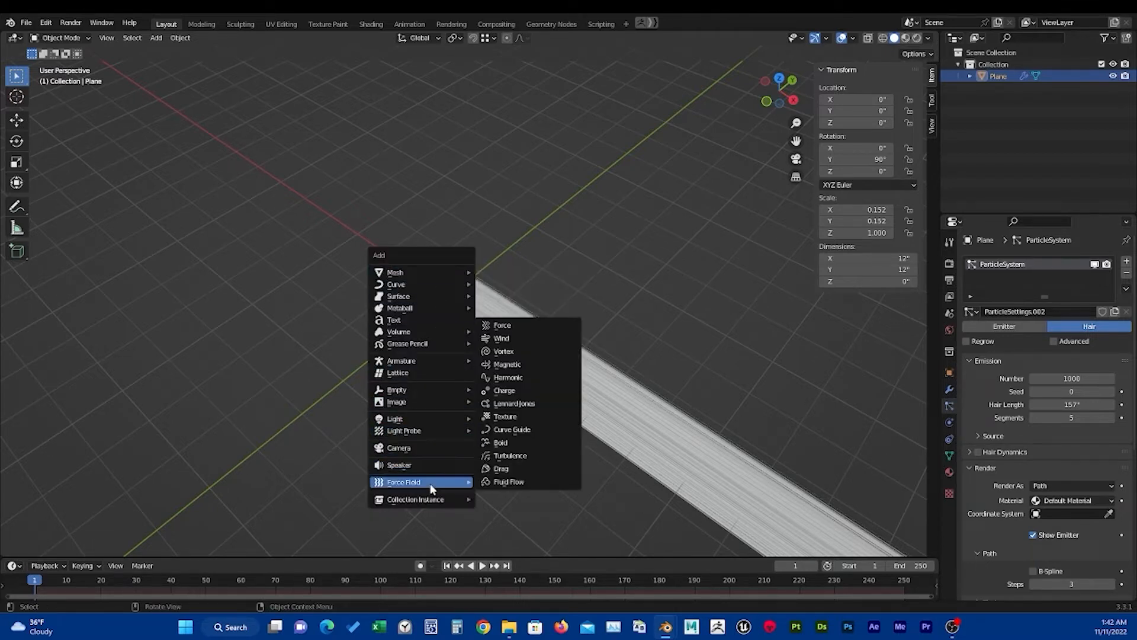
left_click(504, 436)
Examine the curve guide's start point and direction relative to the hair-emitting plane.
middle_click_drag(440, 347, 650, 263)
left_click(652, 265)
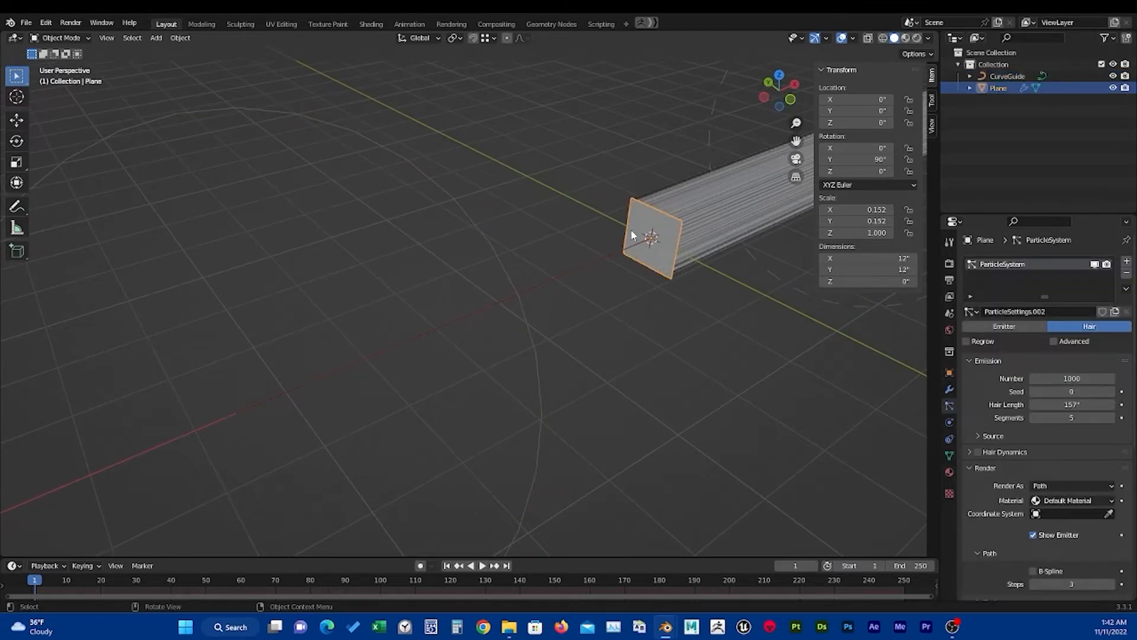
middle_click_drag(610, 278, 631, 290)
left_click(304, 355)
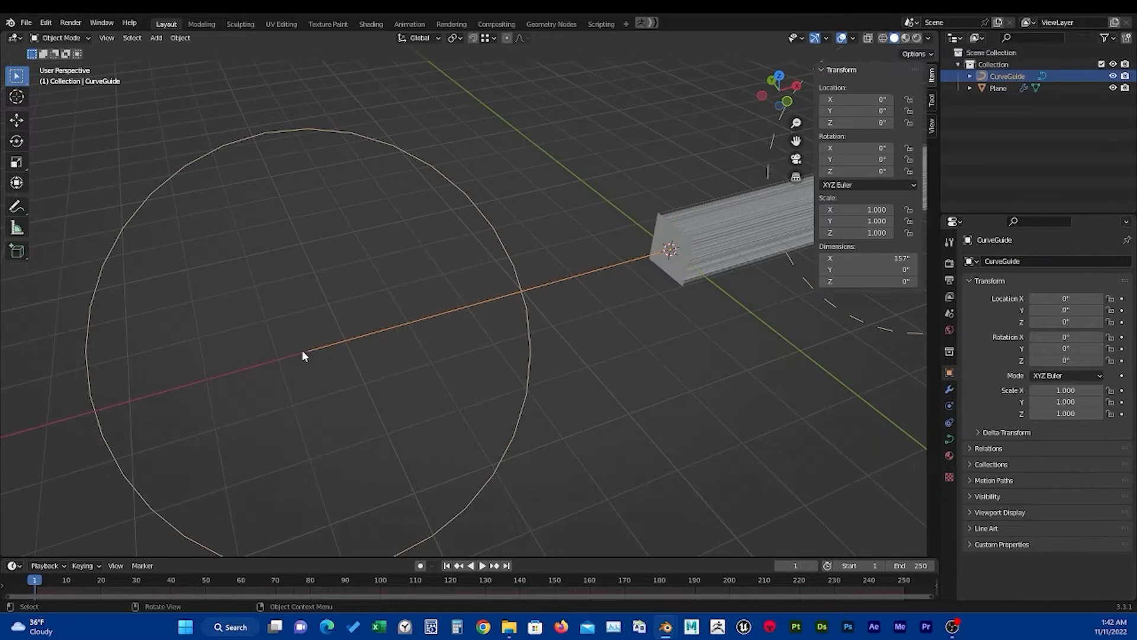
middle_click_drag(307, 354, 315, 262)
middle_click_drag(350, 299, 332, 322)
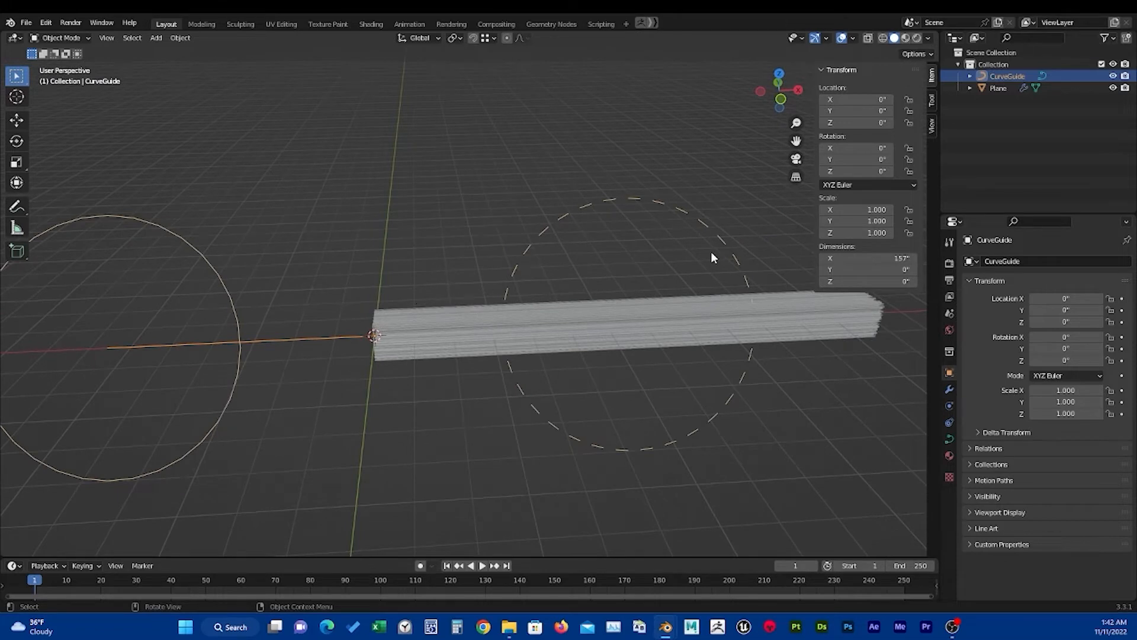
mouse_move(498, 318)
middle_mouse_down()
mouse_move(421, 334)
mouse_move(485, 316)
middle_mouse_up()
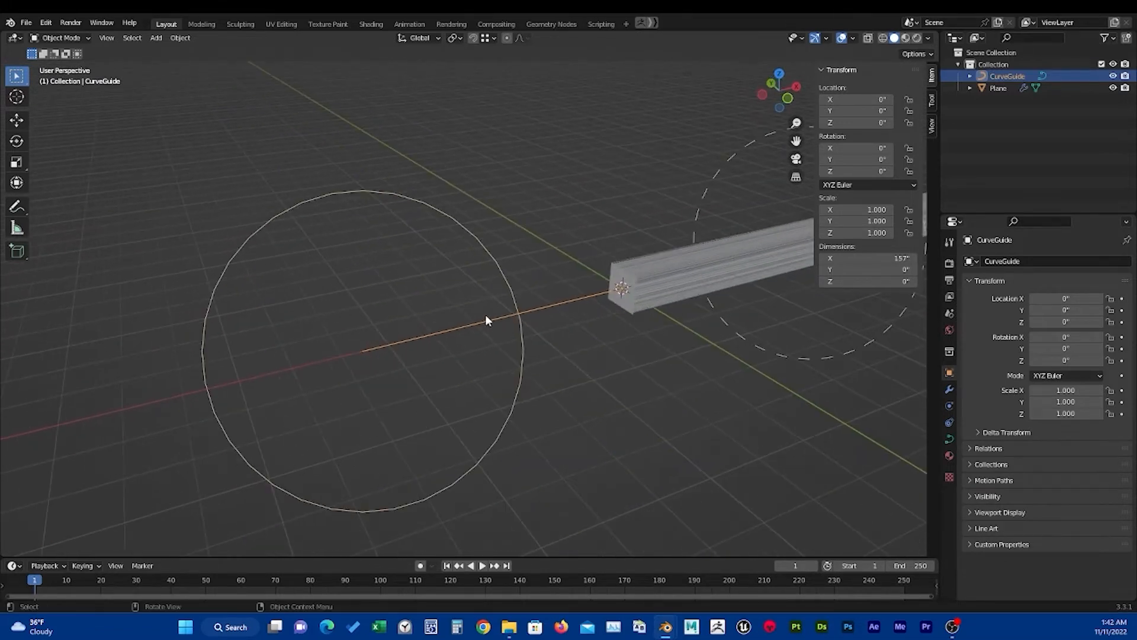
Try to move the plane along X to the curve guide's start point using vertex snapping, and undo the move.
left_click(635, 278)
middle_click_drag(634, 297, 579, 304)
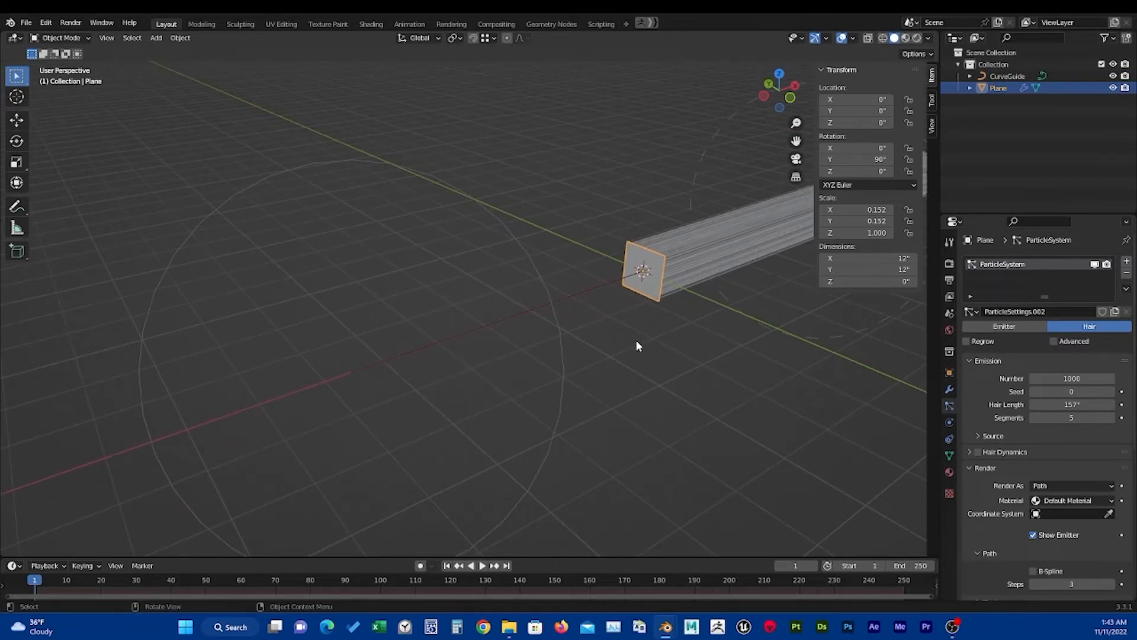
left_click(492, 38)
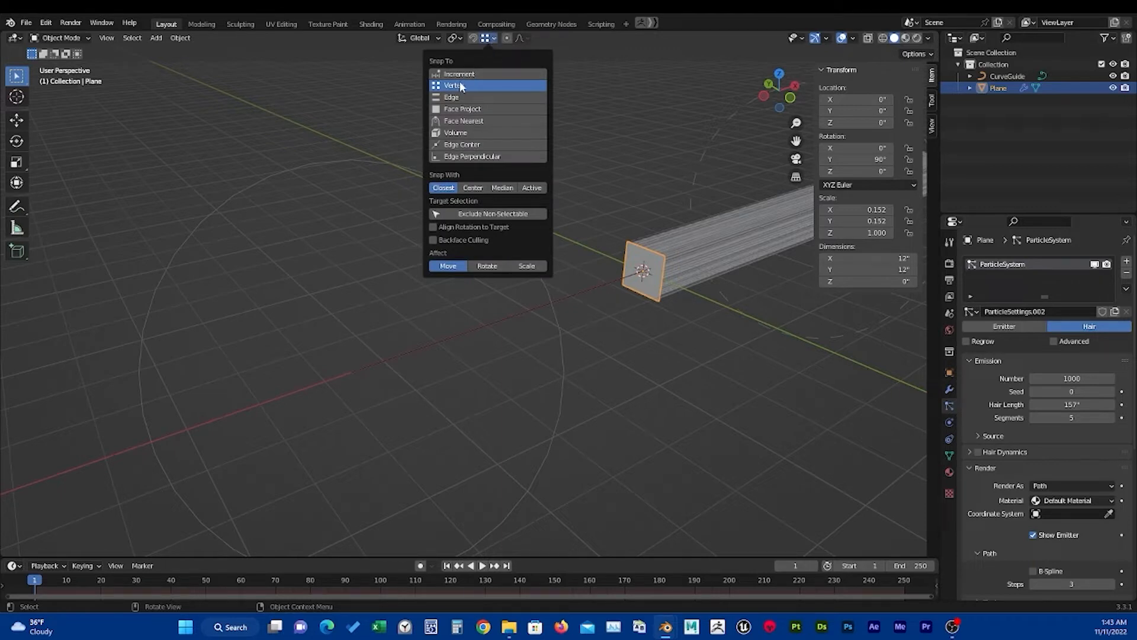
left_click(474, 39)
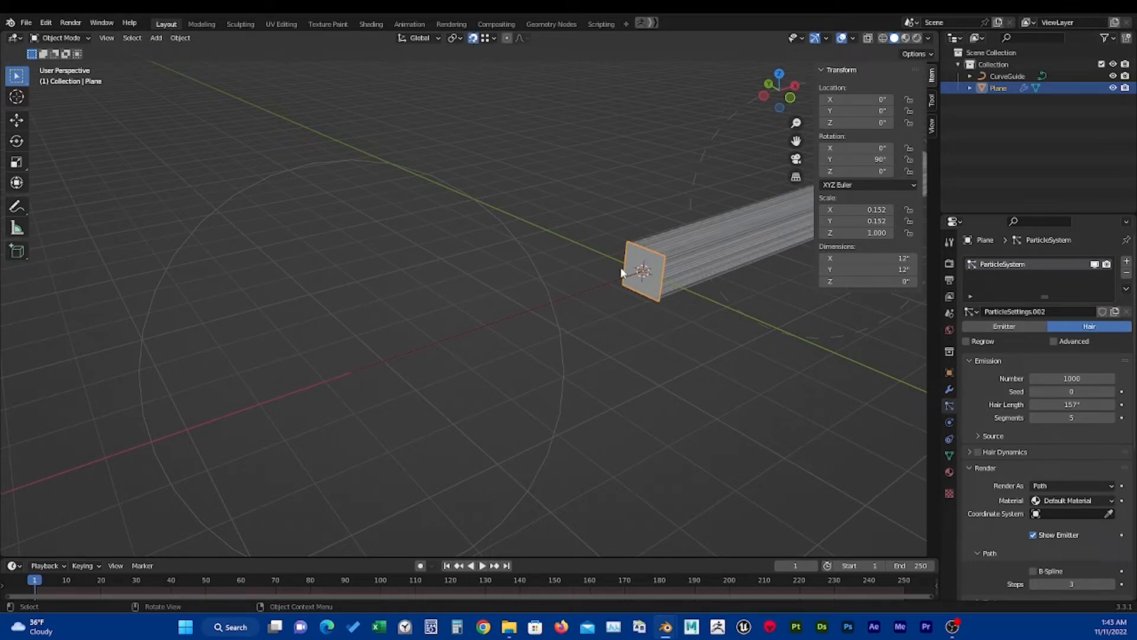
key("g")
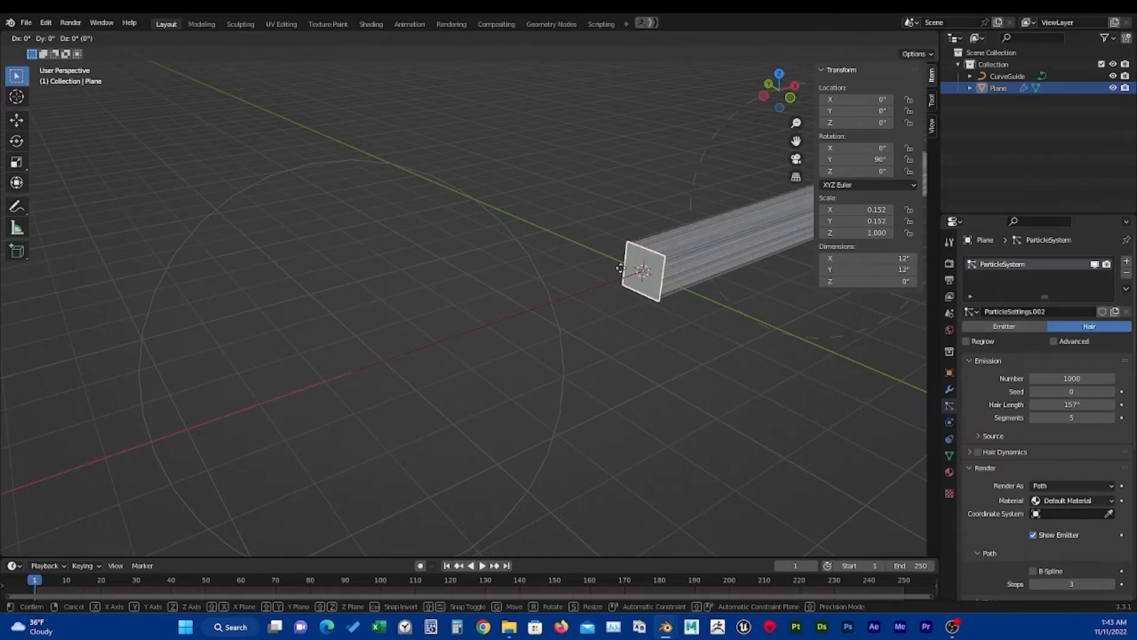
key("x")
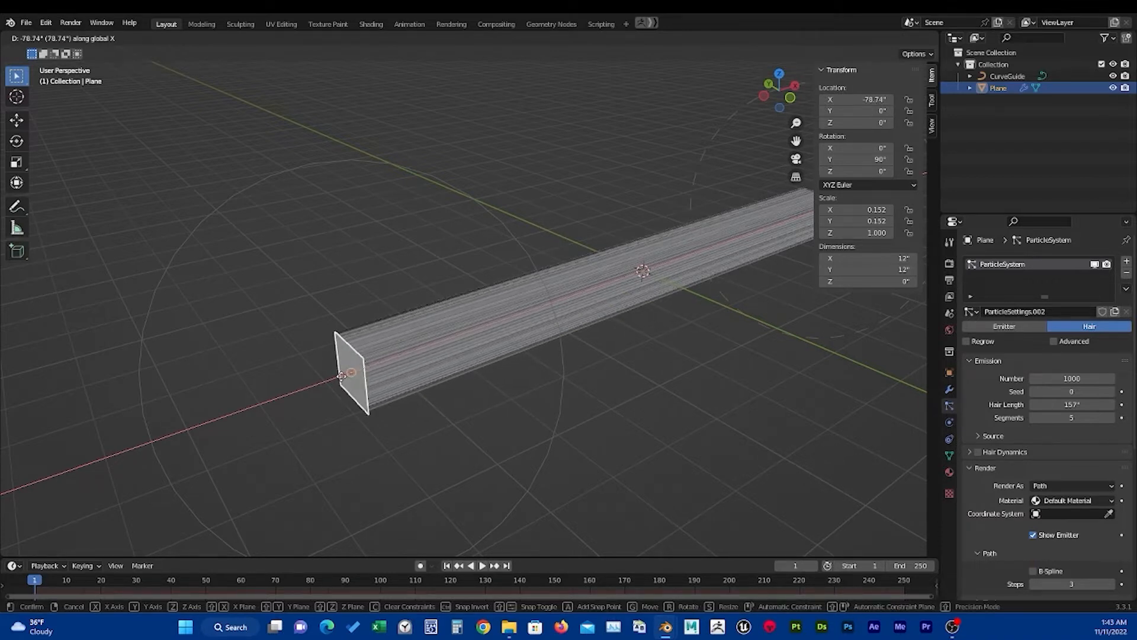
left_click(345, 378)
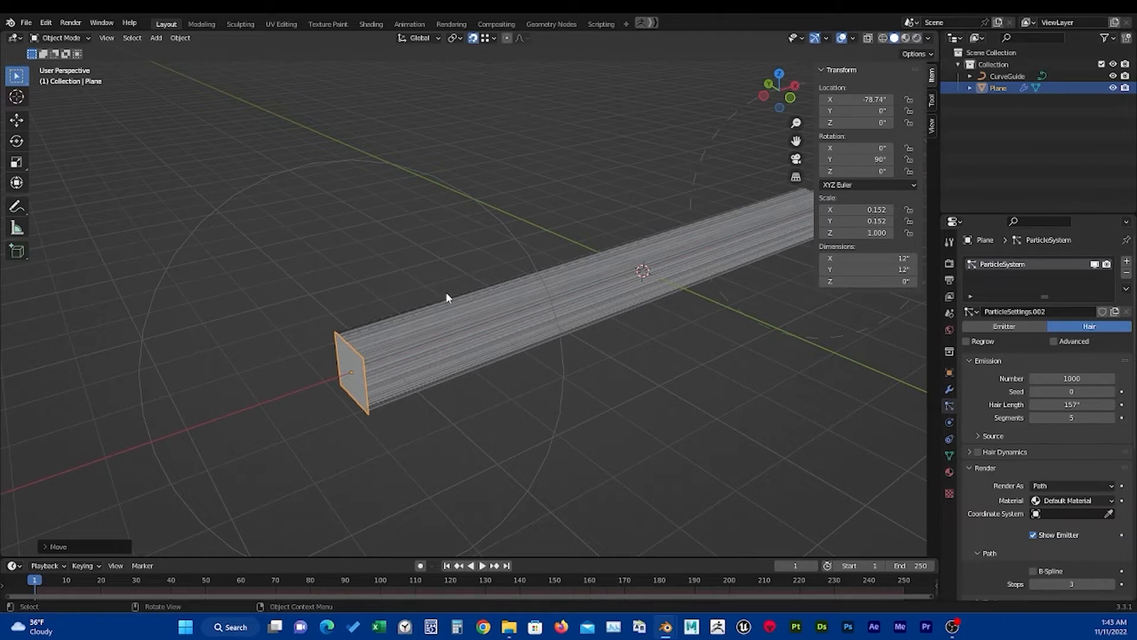
key("ctrl+z")
Snap the 3D cursor to the curve guide's control point at its negative X end in Edit Mode, and return to Object Mode.
left_click(437, 338)
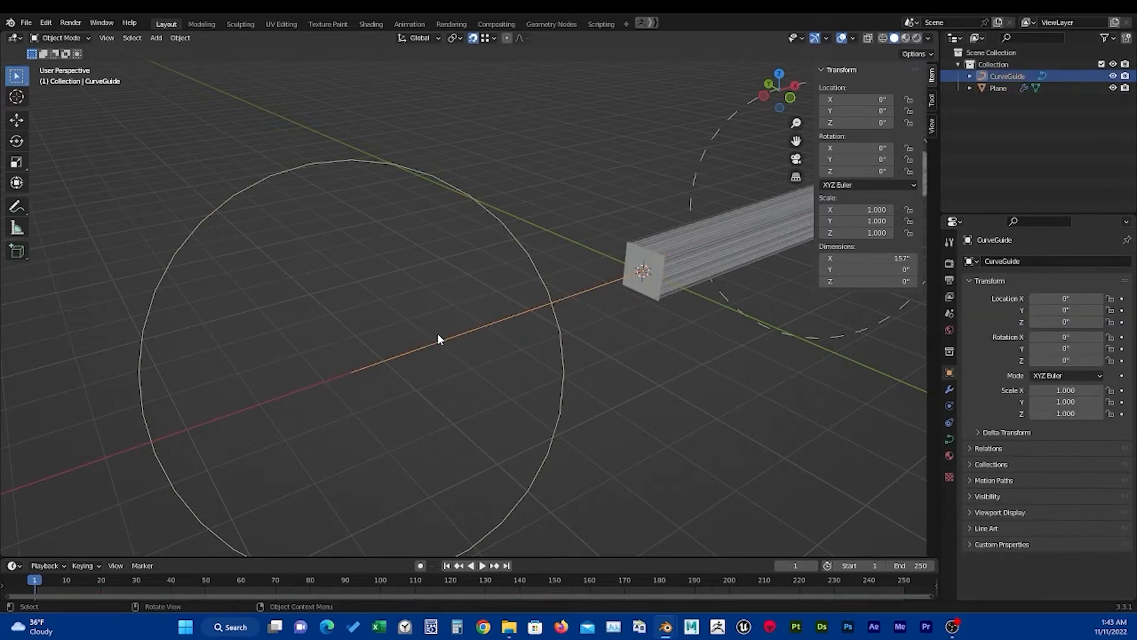
key("Tab")
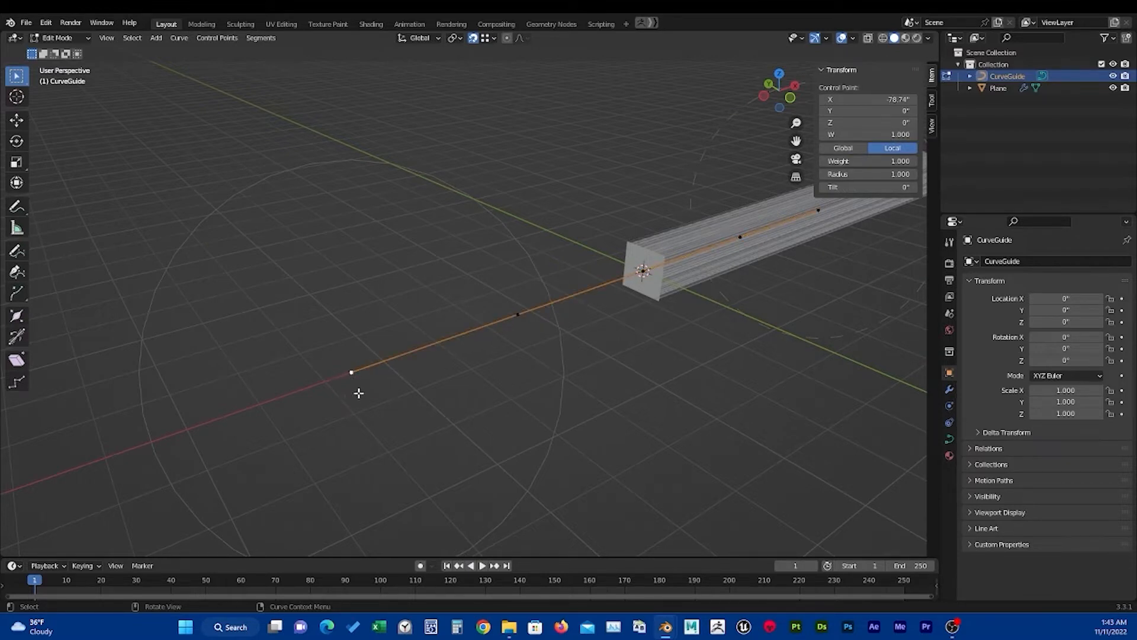
key("shift+s")
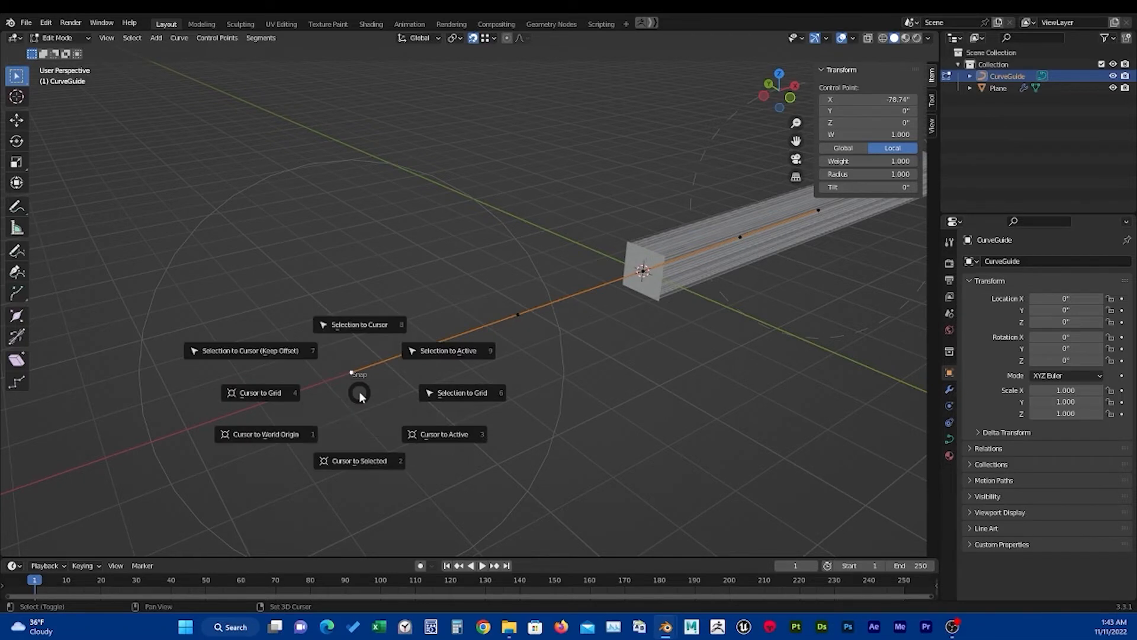
left_click(361, 445)
key("Tab")
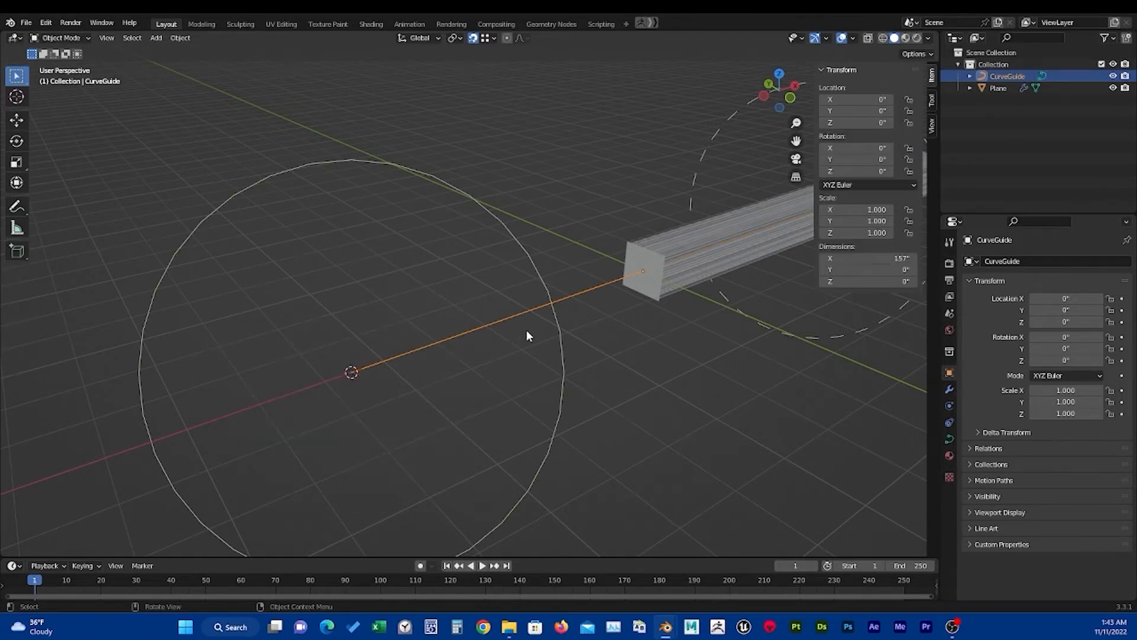
Snap the hair-emitting plane to the 3D cursor at the curve guide's start.
left_click(634, 261)
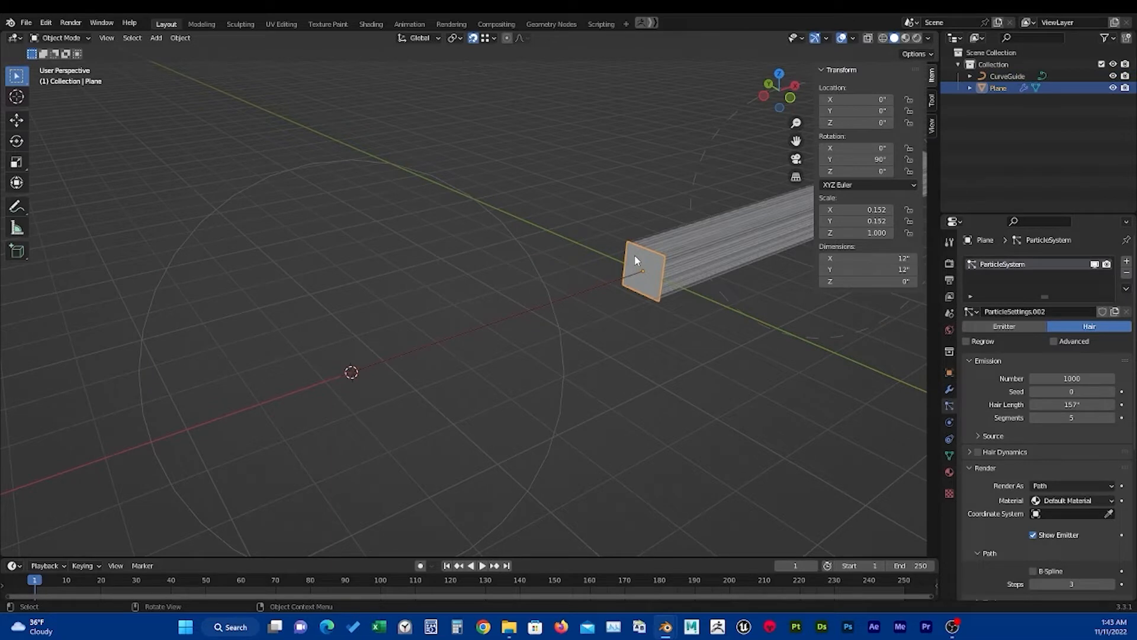
key("shift+s")
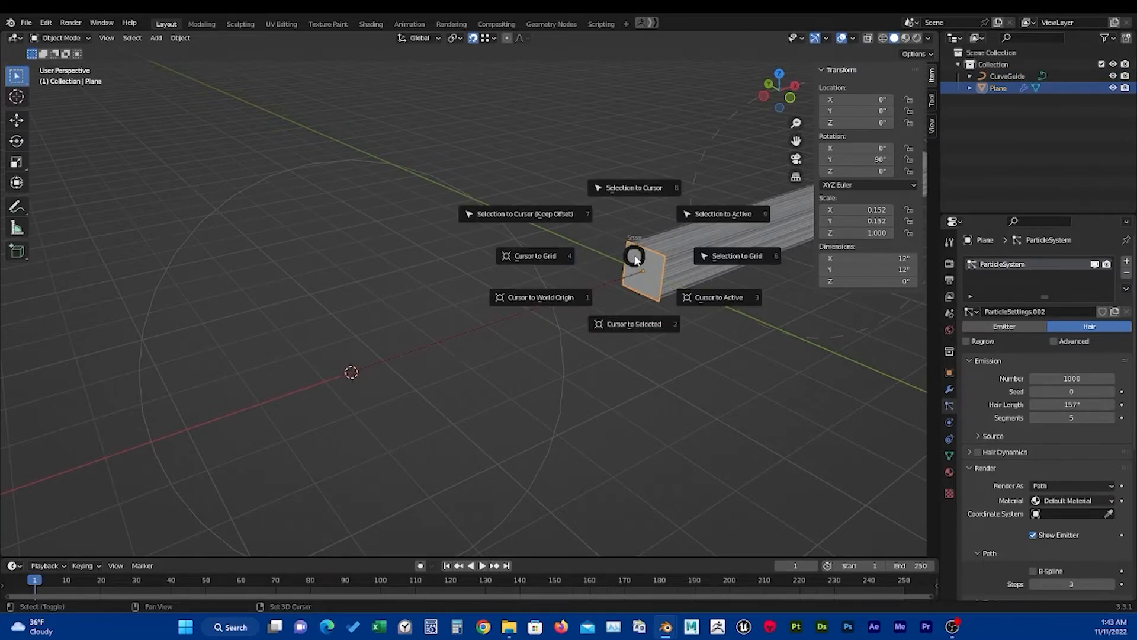
left_click(627, 188)
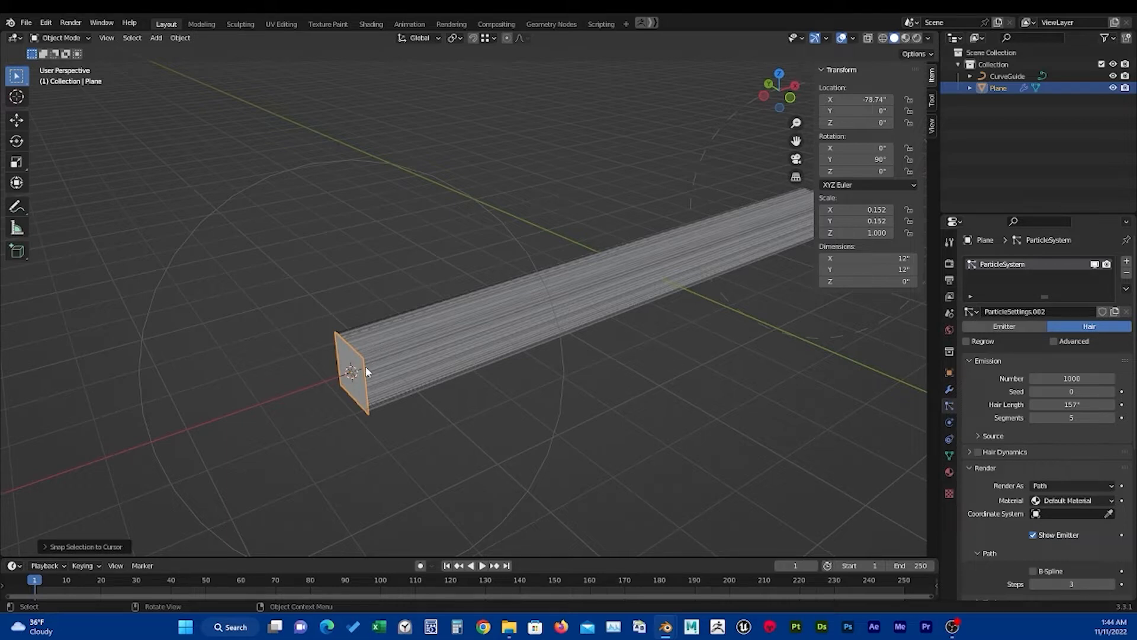
Set the curve guide force field's kink type to Braid.
left_click(471, 197)
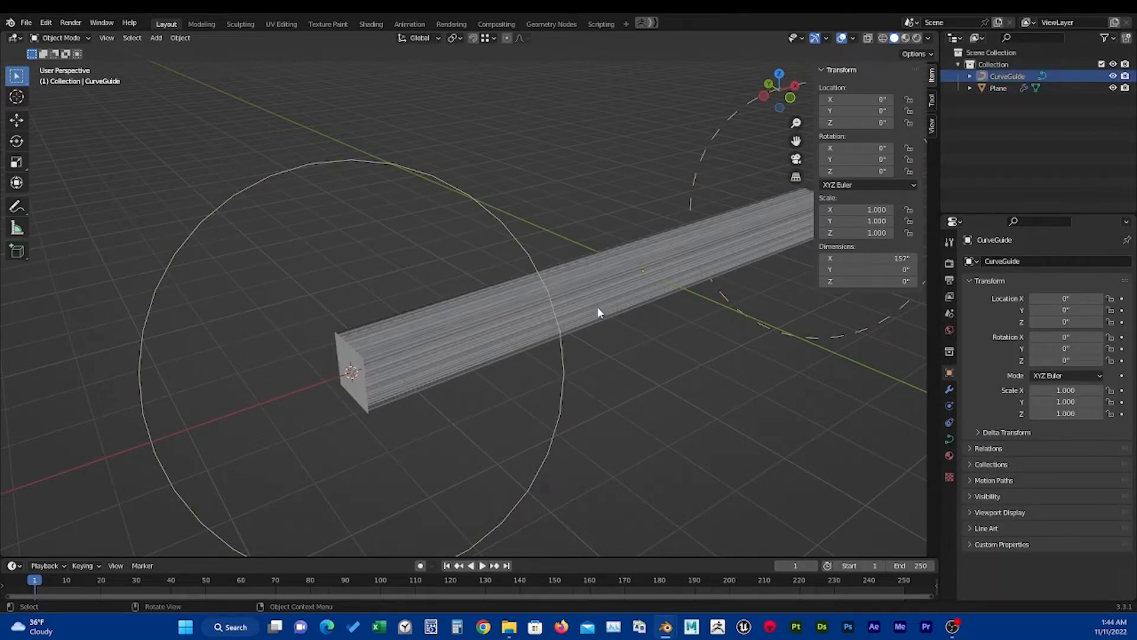
middle_click_drag(599, 310, 486, 335)
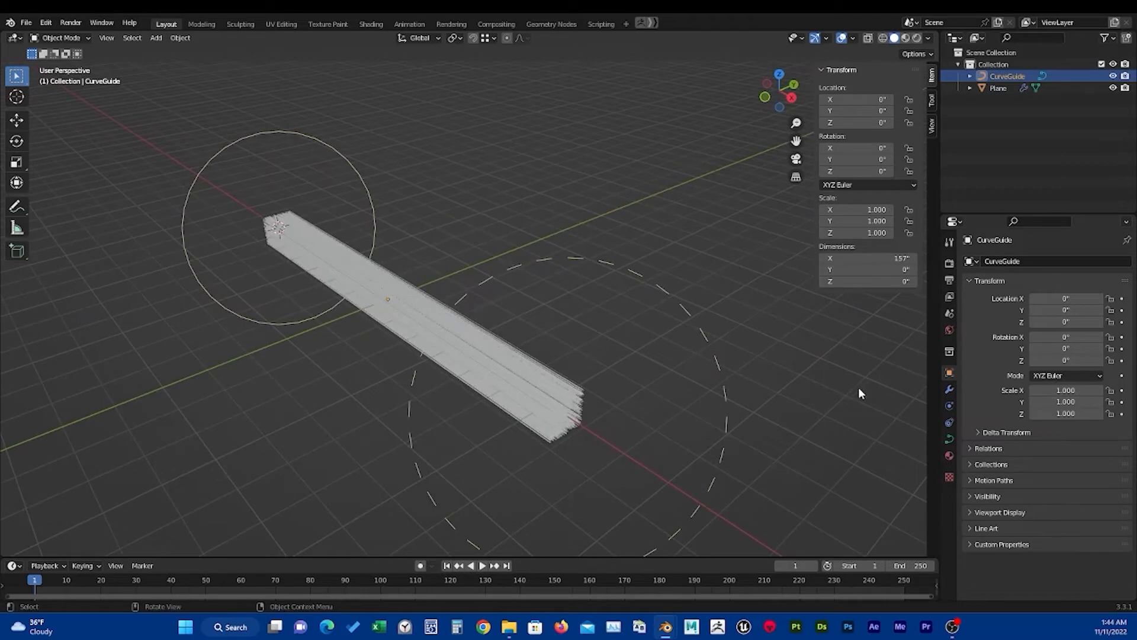
left_click(949, 406)
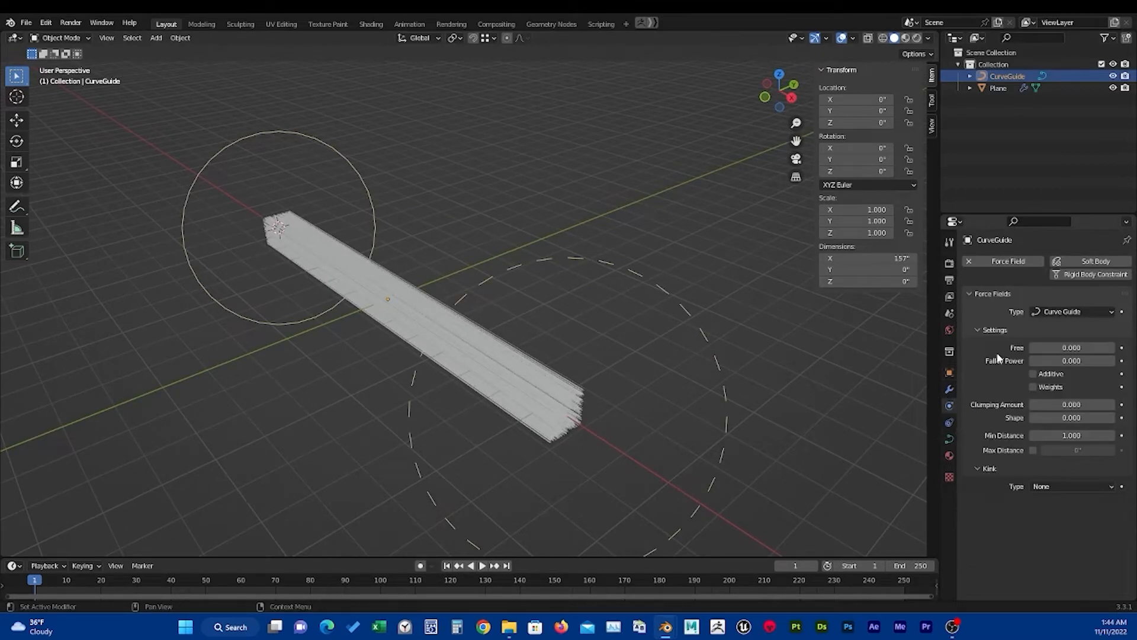
left_click(1052, 485)
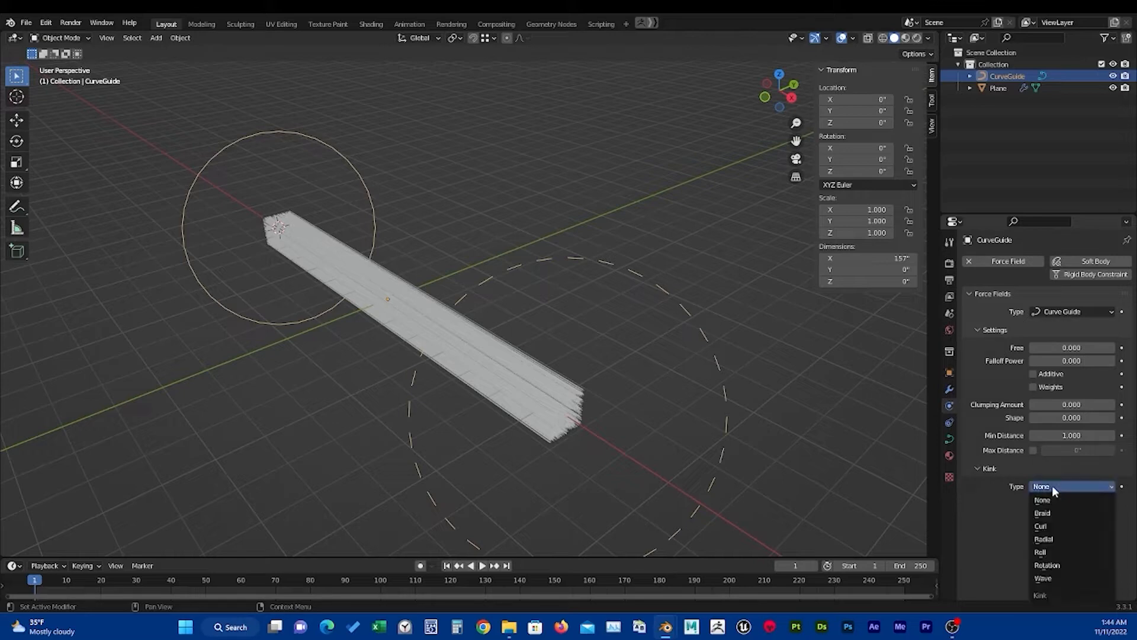
left_click(1054, 508)
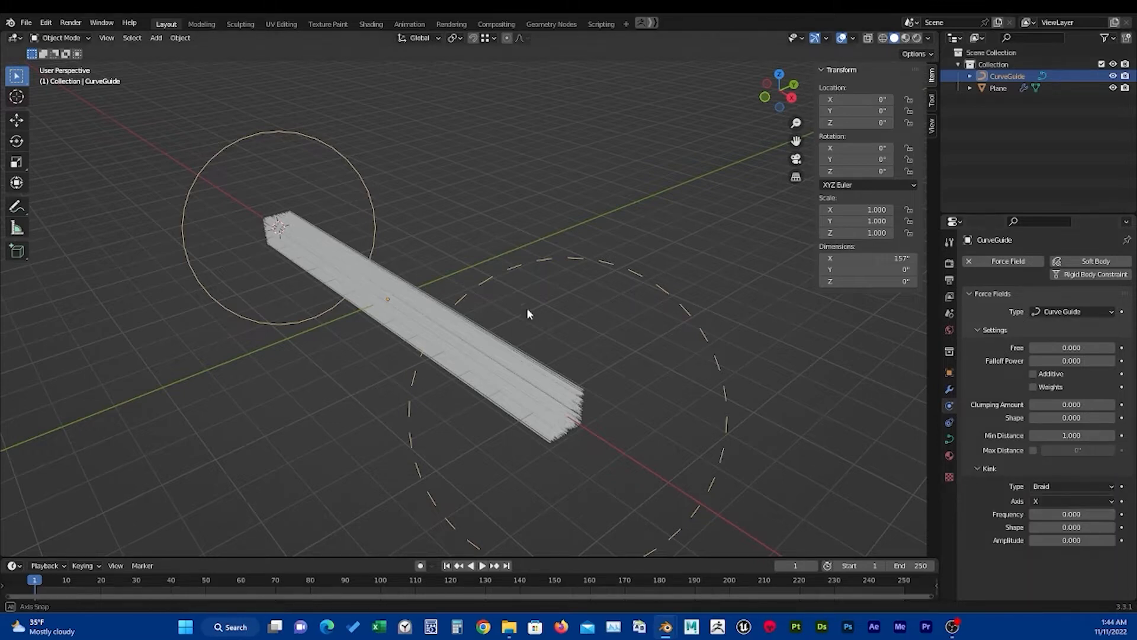
Set the curve guide's Braid kink frequency to 1.5 and its amplitude to 0.35.
mouse_move(527, 307)
middle_mouse_down()
mouse_move(500, 268)
mouse_move(498, 325)
mouse_move(508, 299)
middle_mouse_up()
left_click(1065, 513)
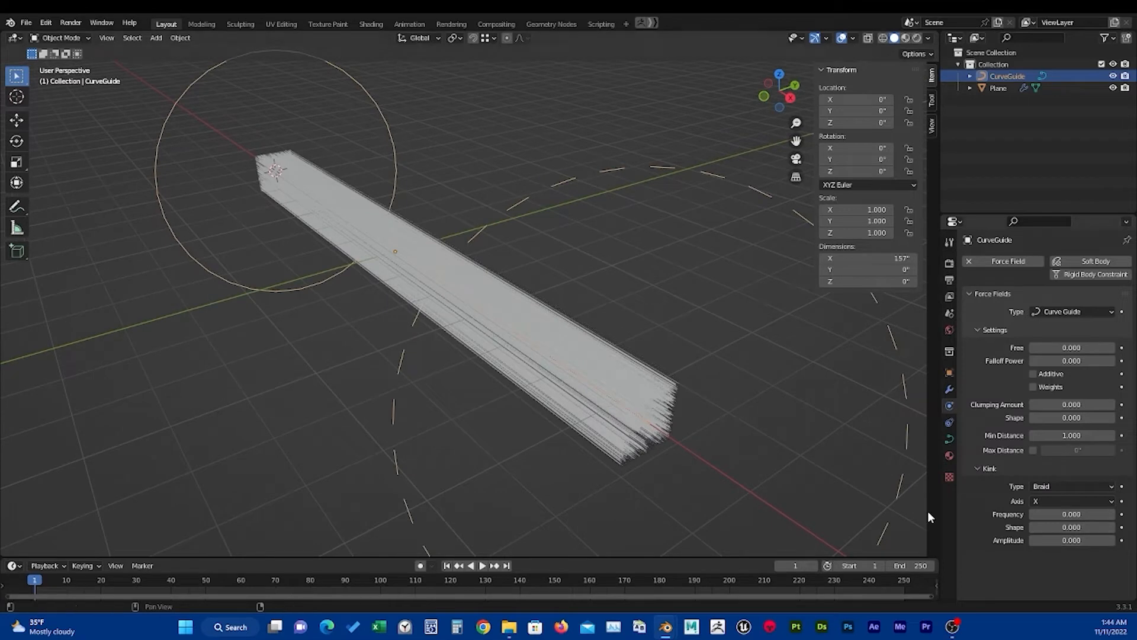
type("1.5")
key("Return")
mouse_move(1071, 514)
left_mouse_down()
mouse_move(1125, 515)
mouse_move(1046, 514)
mouse_move(1089, 514)
mouse_move(1069, 514)
left_mouse_up()
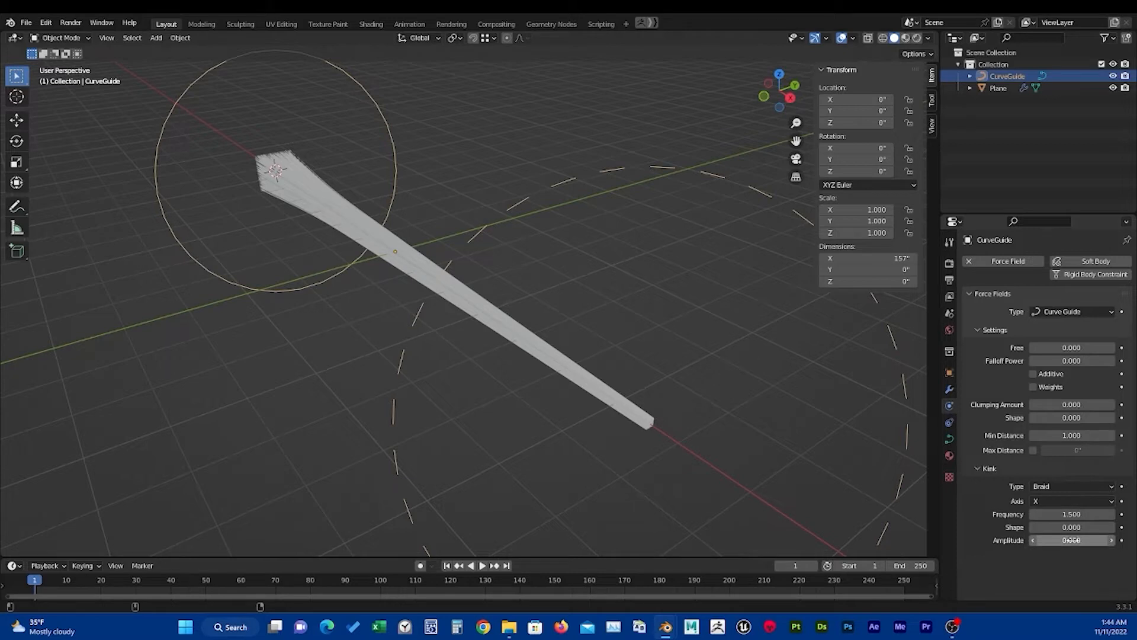
mouse_move(1071, 539)
left_mouse_down()
mouse_move(1093, 540)
mouse_move(1060, 540)
mouse_move(1071, 540)
left_mouse_up()
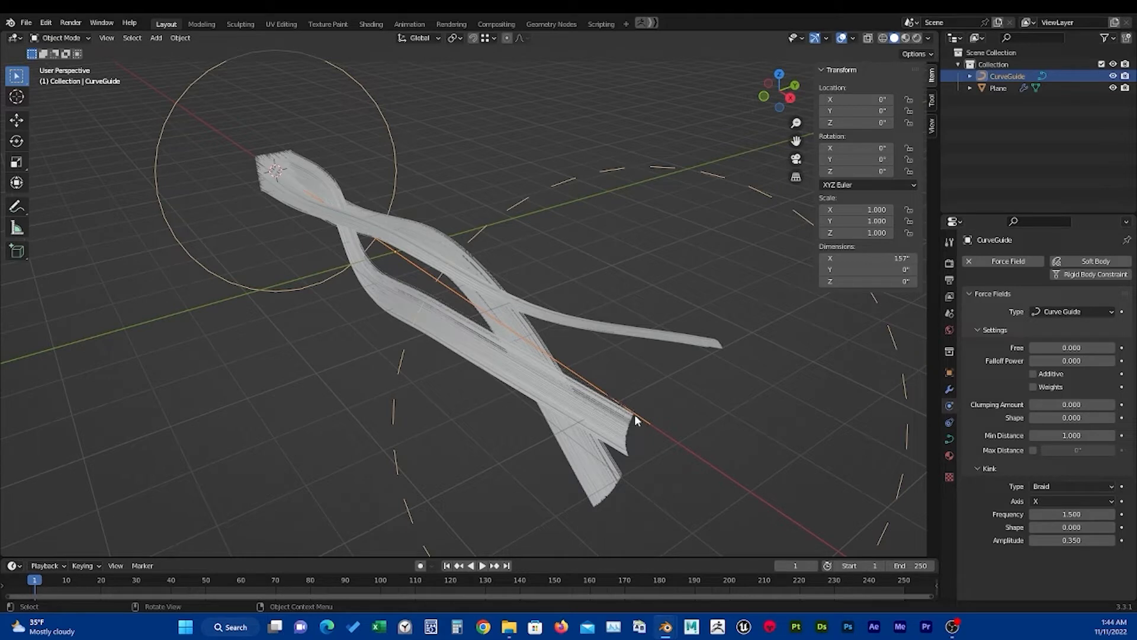
Select the hair-emitting plane and examine its particle system's render path and viewport display settings.
left_click(949, 389)
left_click(274, 158)
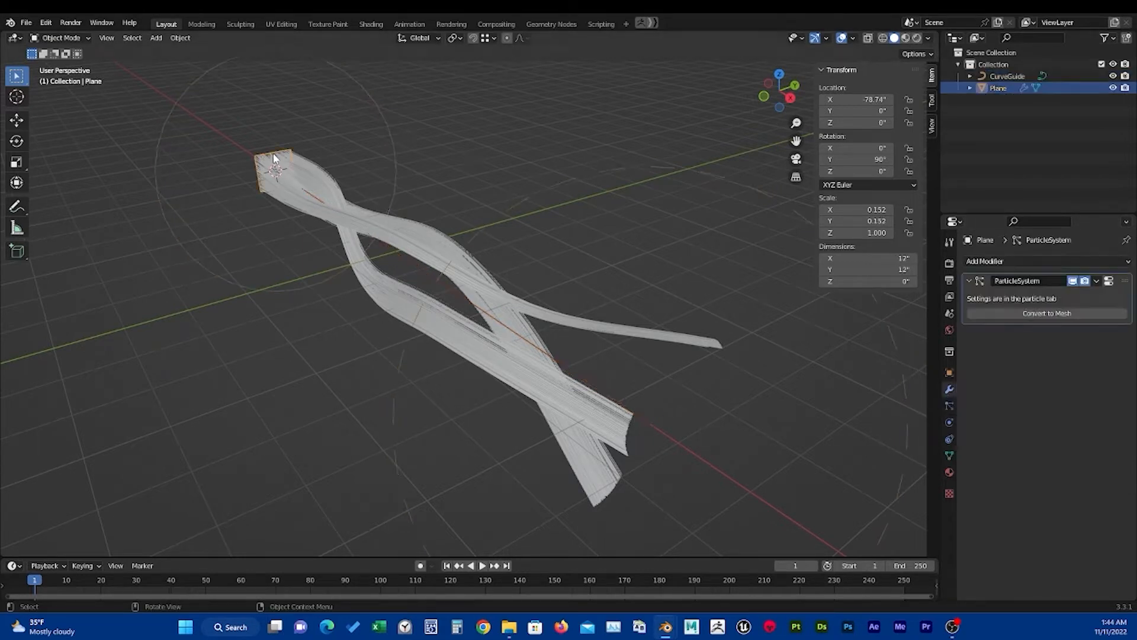
left_click(952, 405)
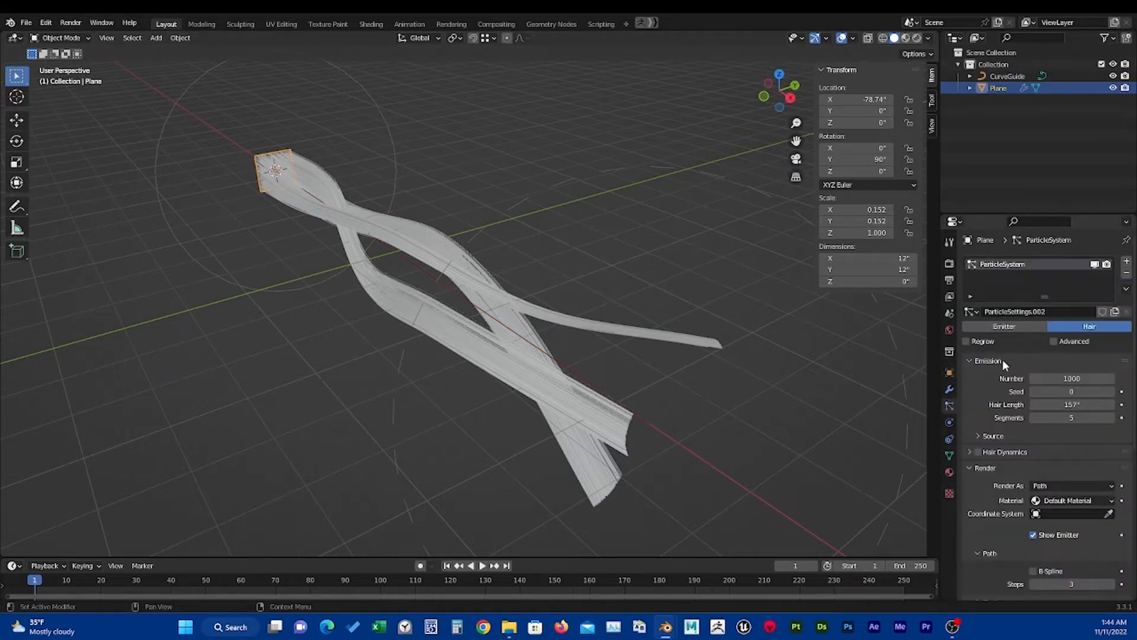
scroll(1002, 358, "down", 10)
scroll(1006, 436, "down", 3)
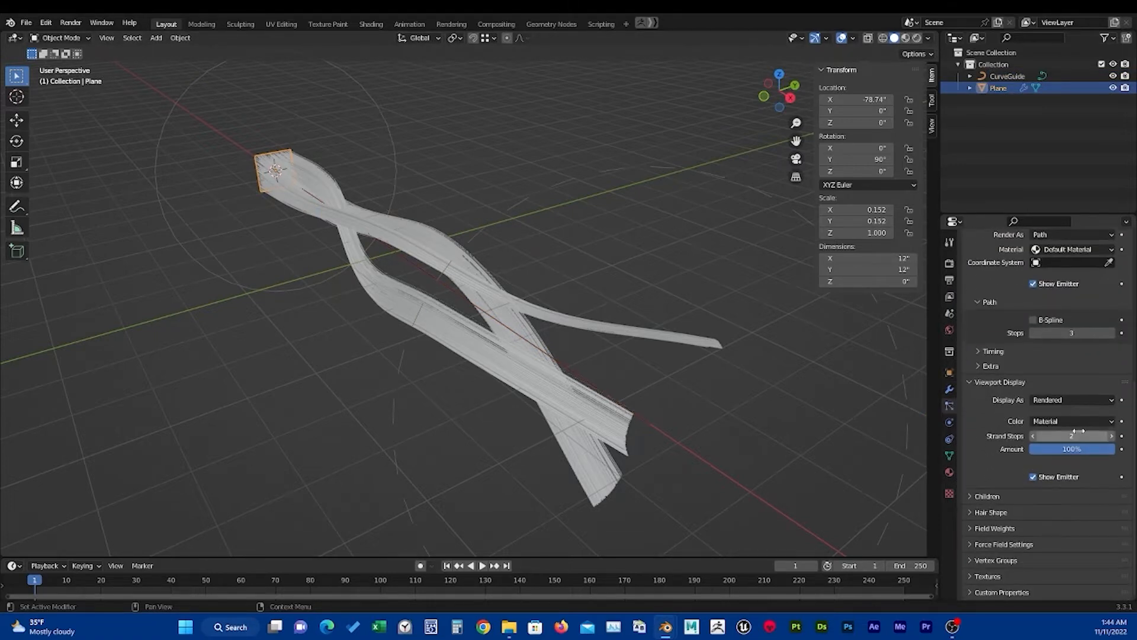
Try a higher kink frequency on the curve guide, and undo the change.
left_click(923, 411)
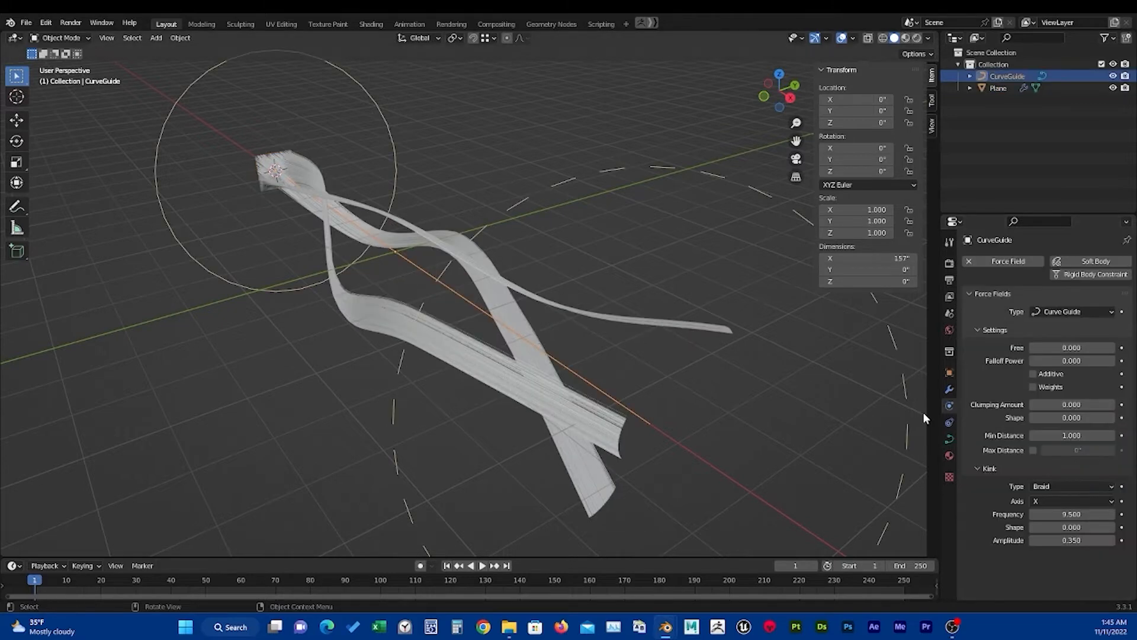
key("ctrl+z")
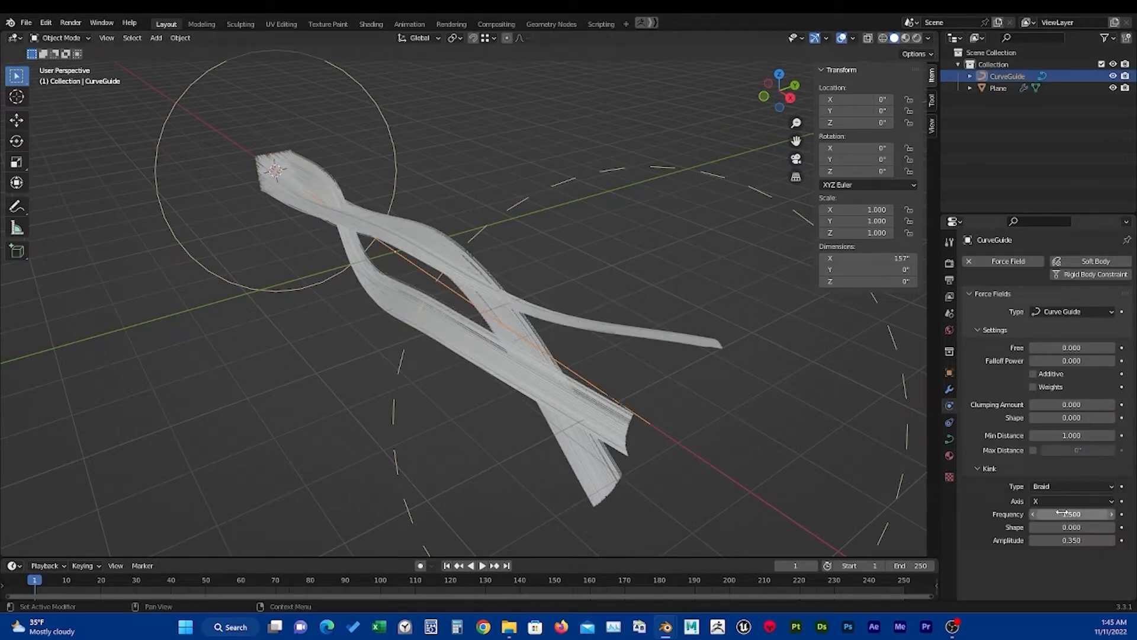
left_click_drag(1069, 513, 1111, 513)
key("ctrl+z")
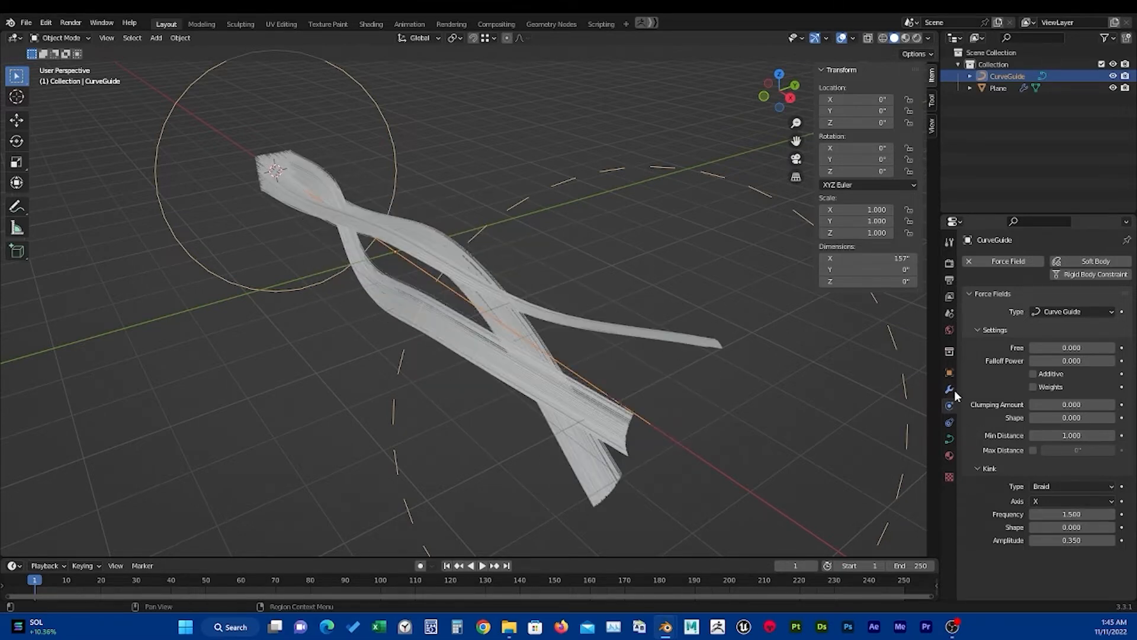
Set the plane's hair particles to 7 strand steps in the viewport display and 9 path steps for rendering.
left_click(281, 168)
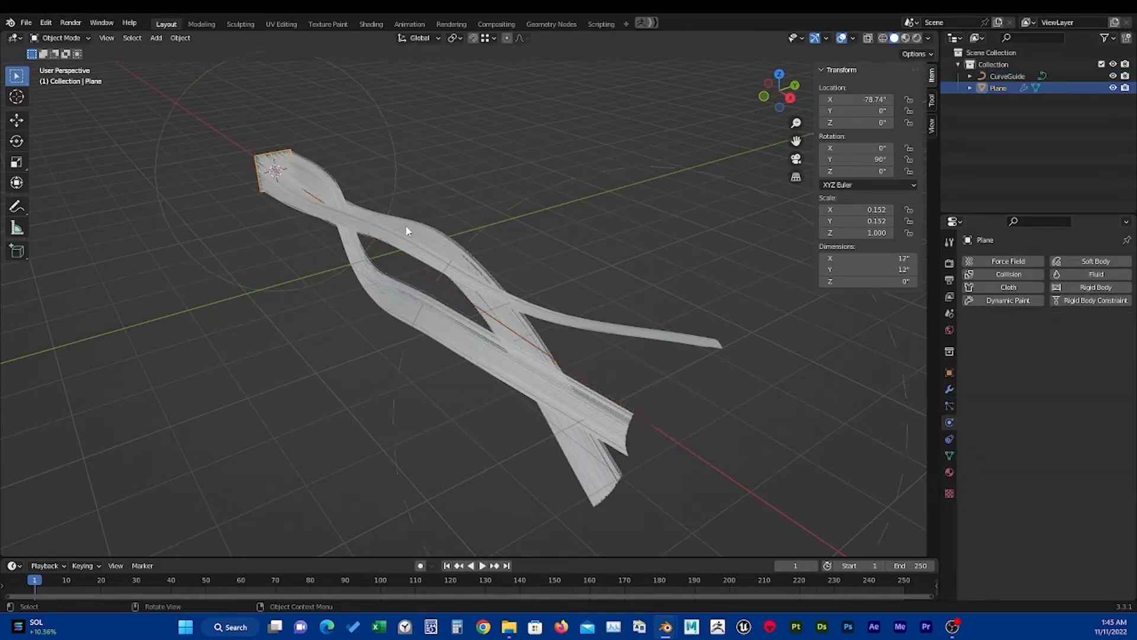
left_click(949, 406)
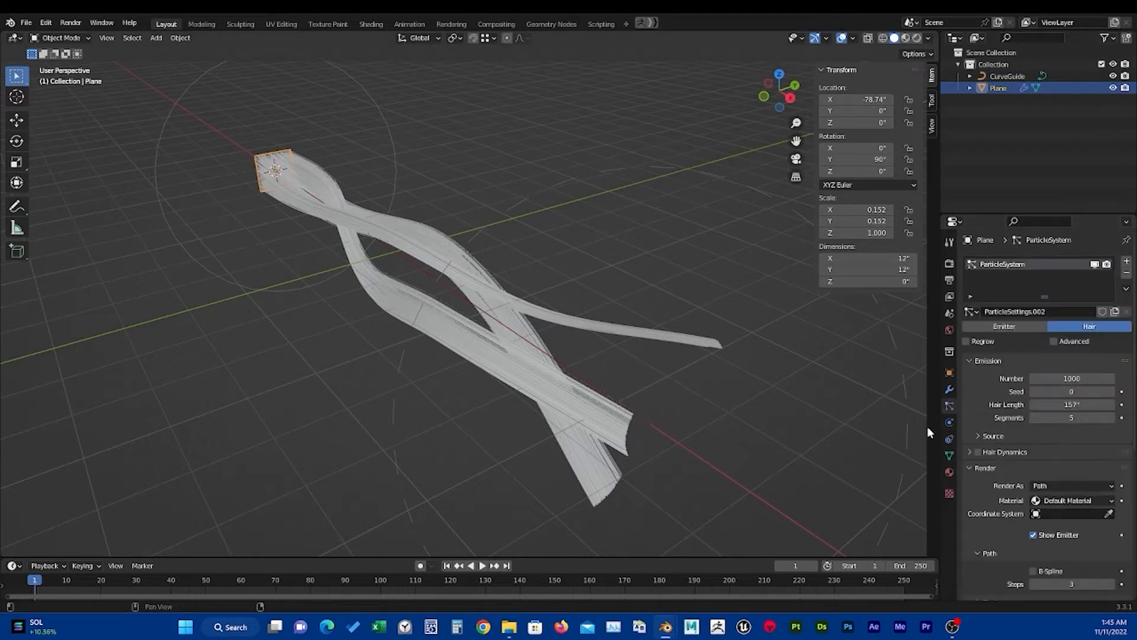
scroll(987, 436, "down", 6)
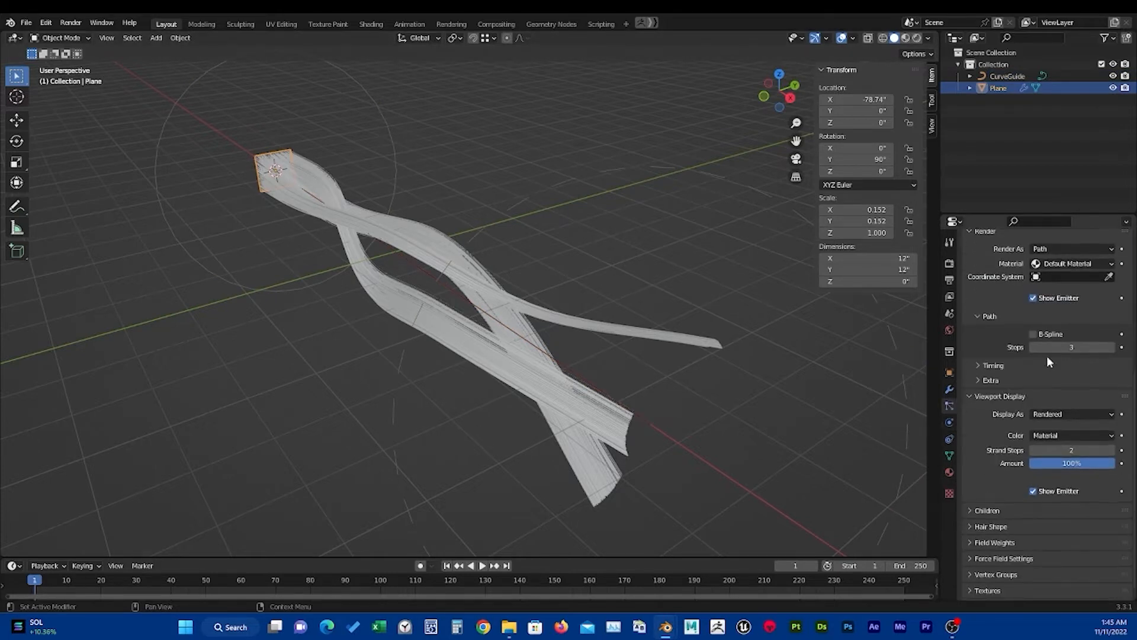
scroll(981, 392, "up", 3)
scroll(996, 414, "down", 2)
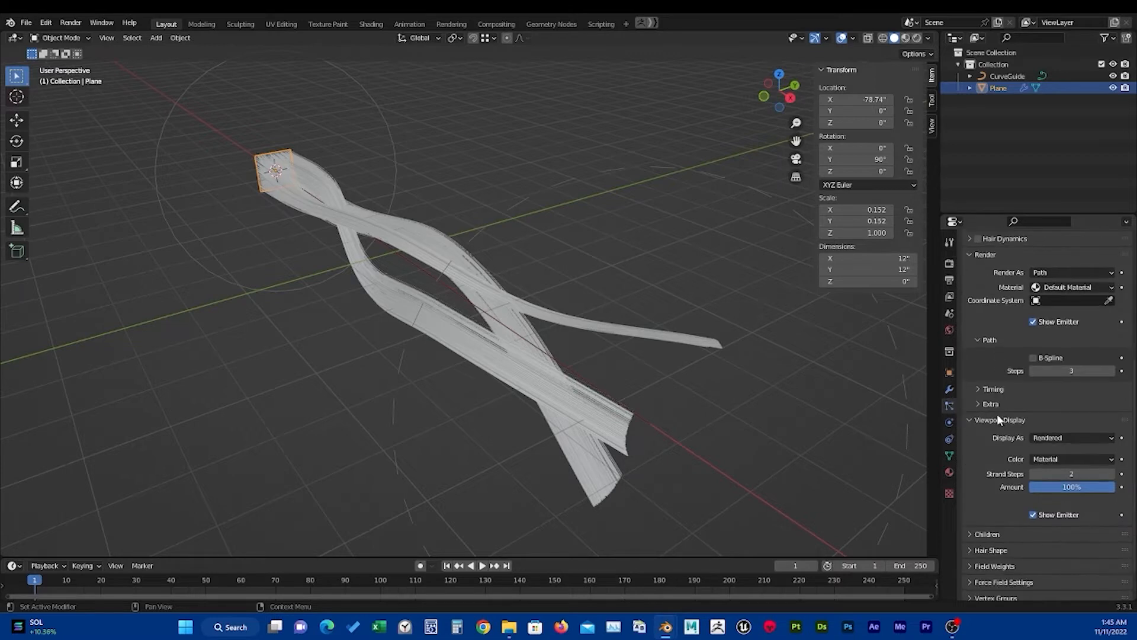
scroll(997, 439, "down", 2)
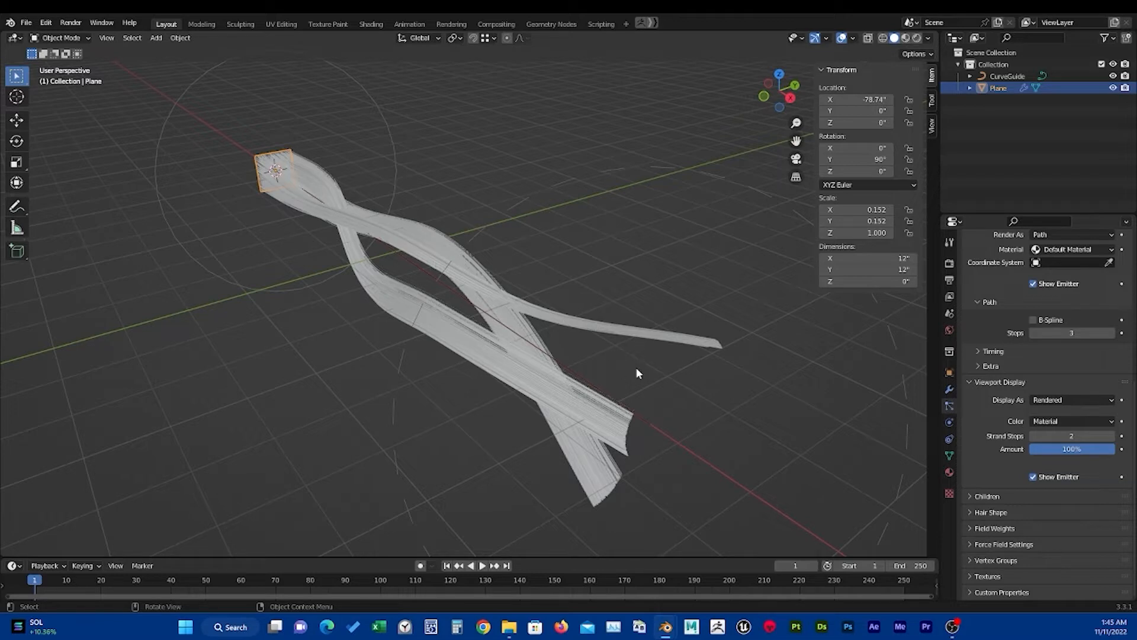
scroll(998, 428, "up", 1)
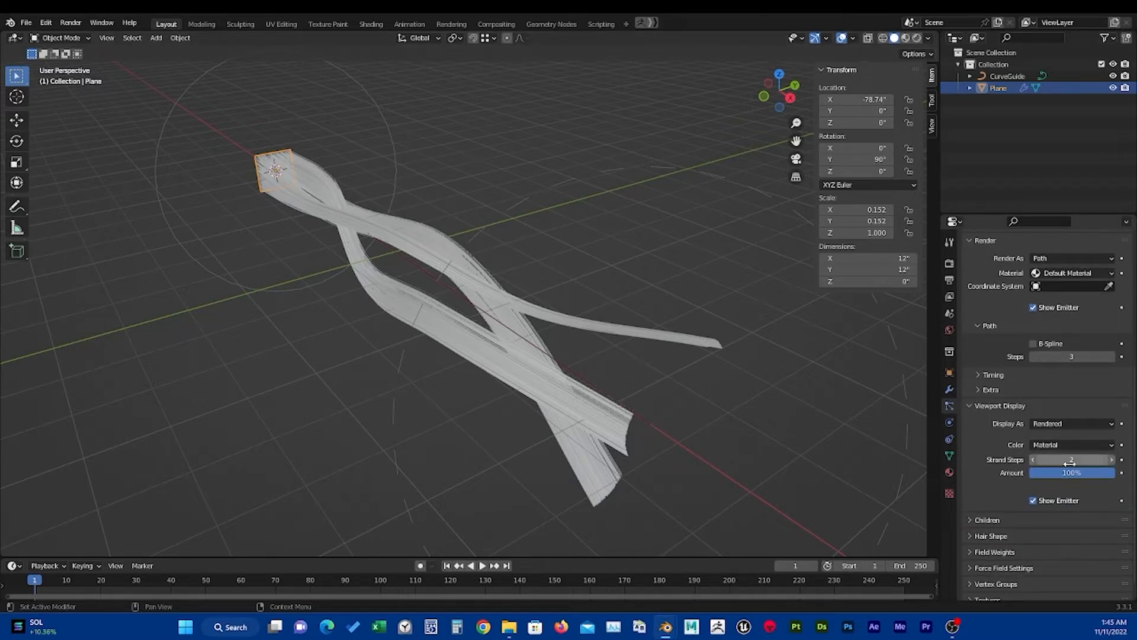
scroll(998, 446, "up", 3)
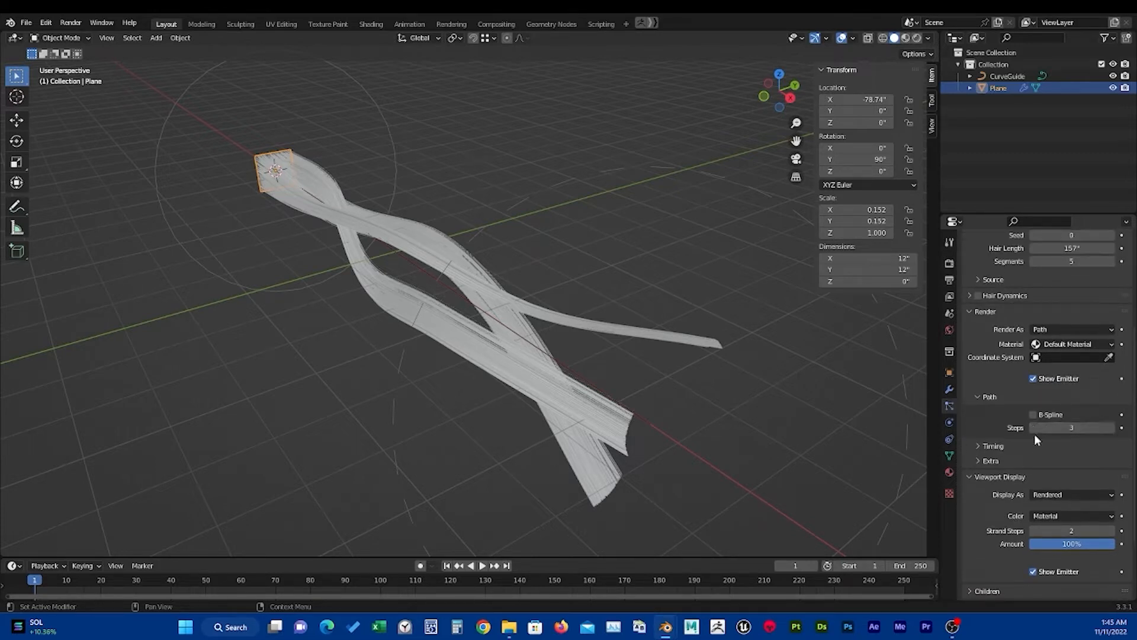
scroll(1019, 443, "down", 2)
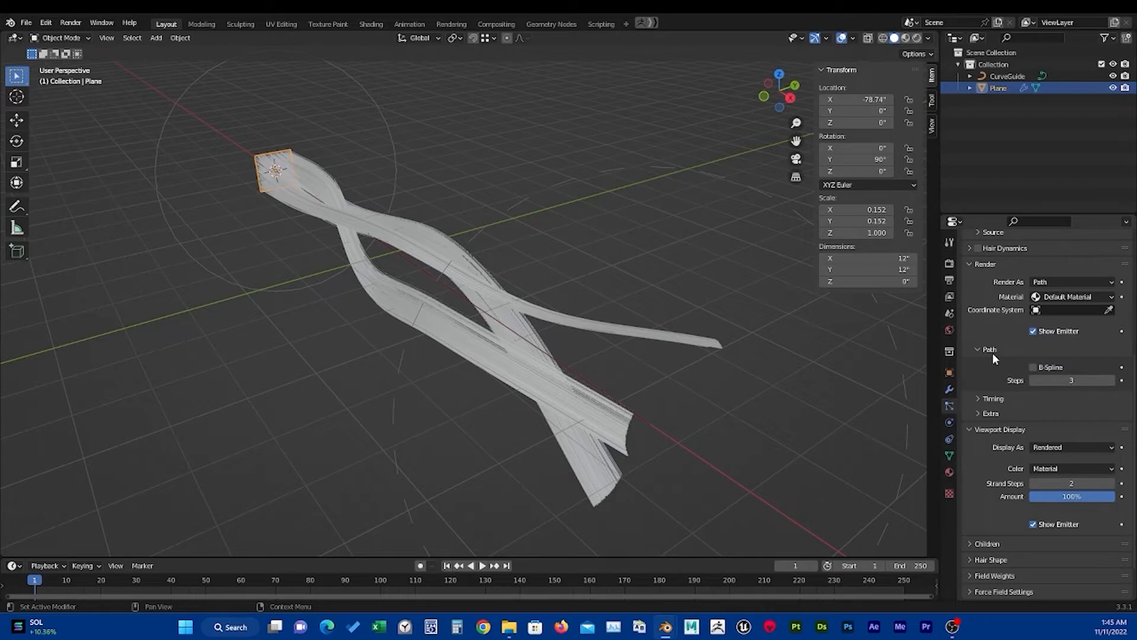
scroll(1005, 462, "down", 2)
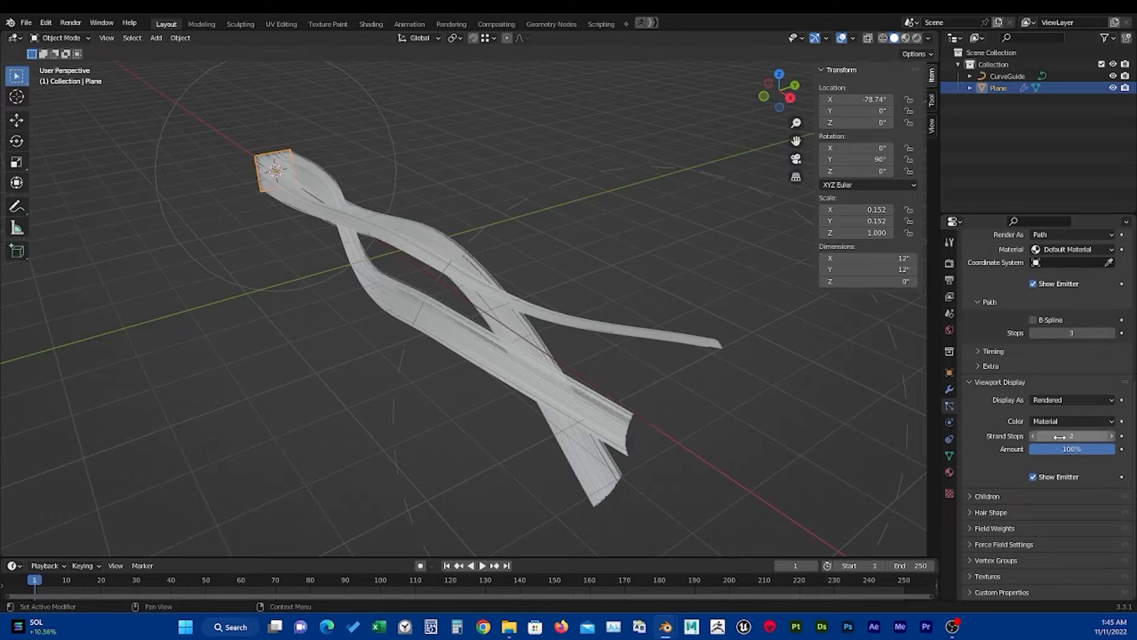
left_click_drag(1059, 436, 1085, 436)
left_click_drag(1058, 334, 1024, 333)
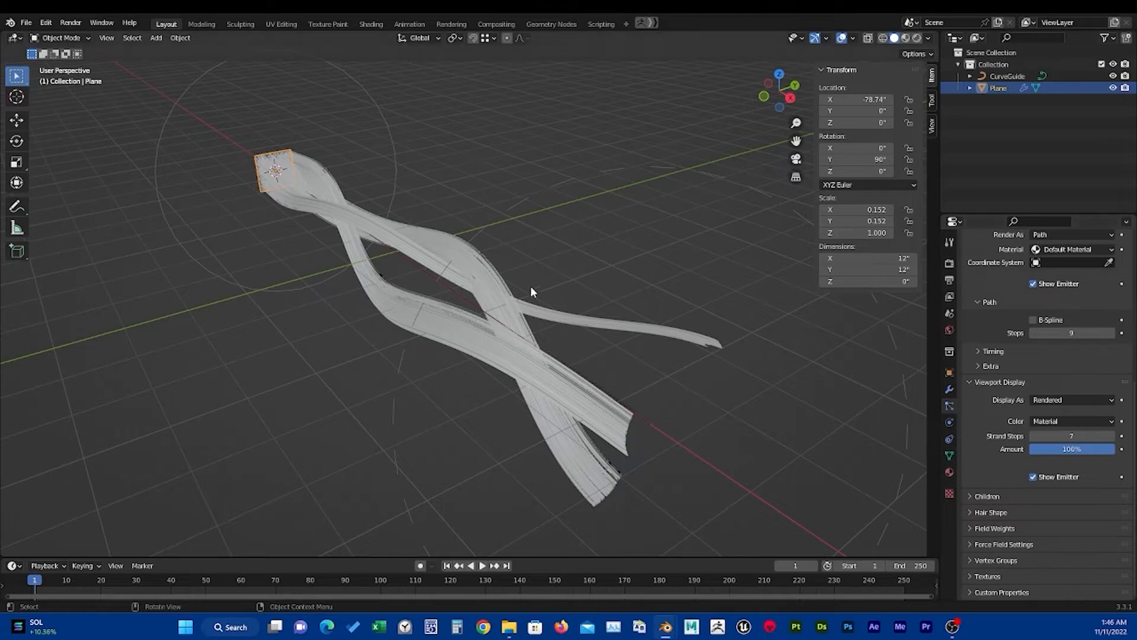
Set the curve guide's kink frequency to 5.5 and its kink amplitude to 0.09.
left_click(396, 143)
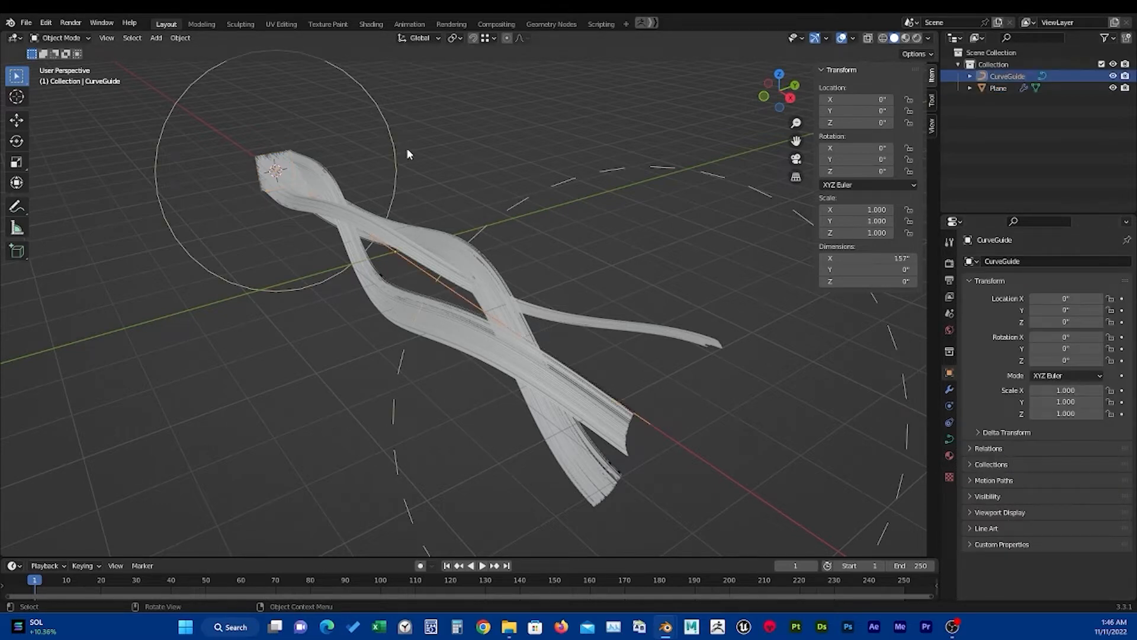
left_click(950, 406)
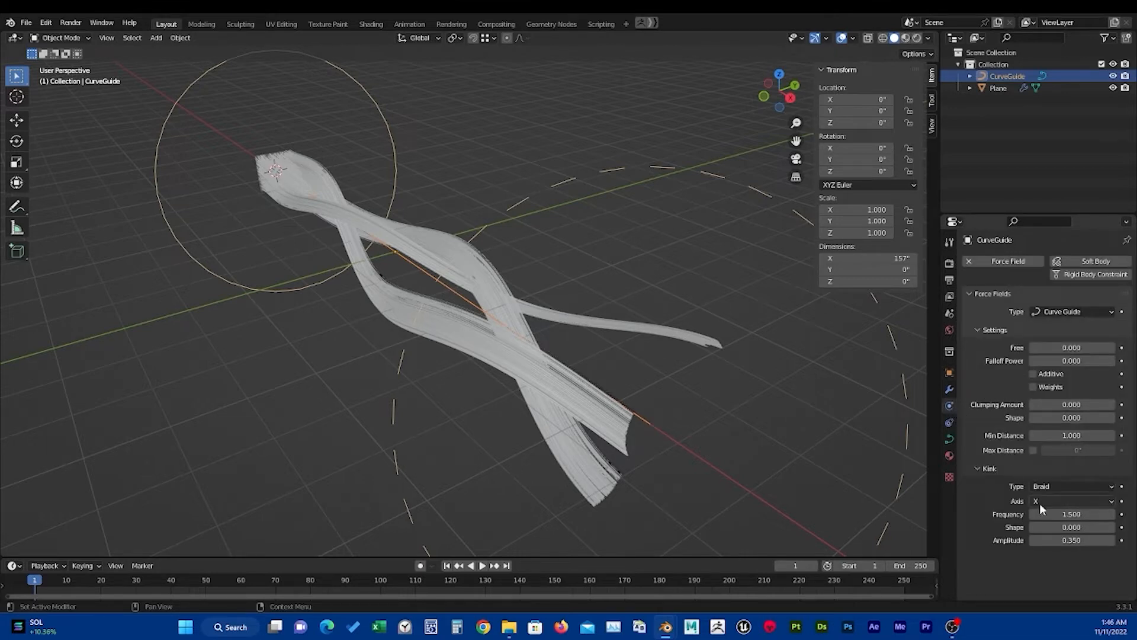
mouse_move(1043, 513)
left_mouse_down()
mouse_move(1102, 513)
mouse_move(1066, 514)
left_mouse_up()
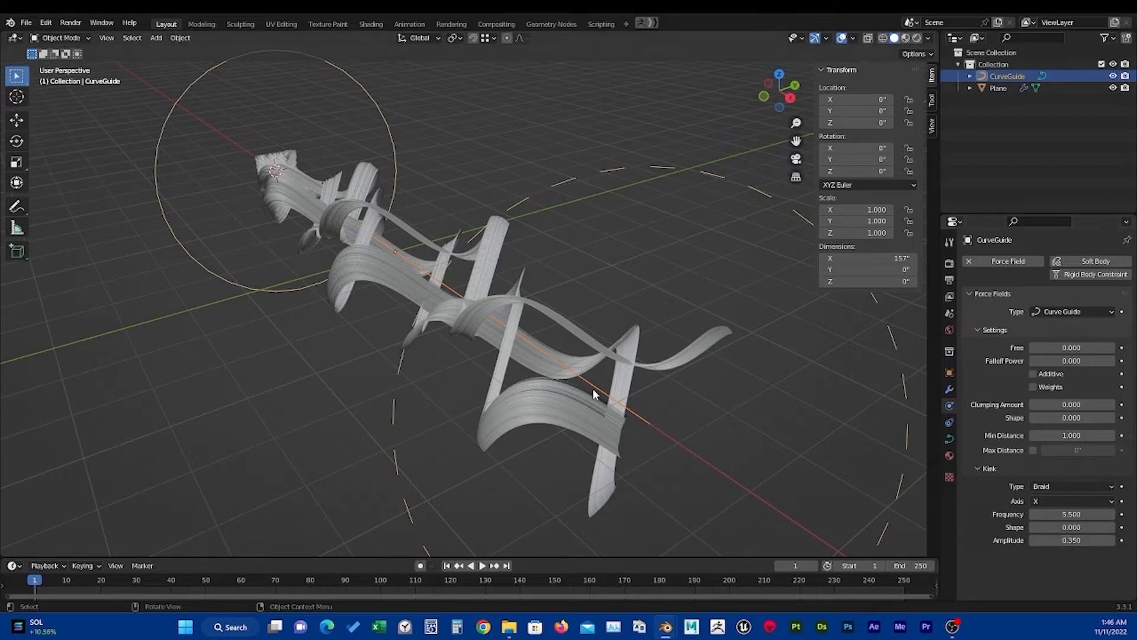
left_click_drag(1089, 541, 1061, 540)
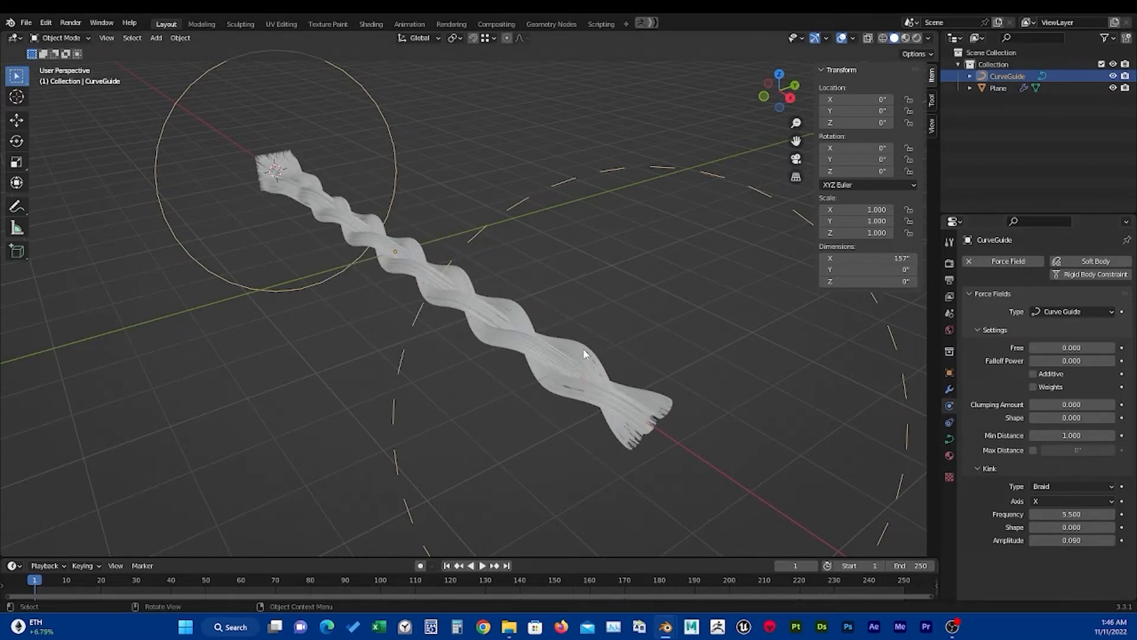
Inspect the braid strands up close and raise the curve guide's kink frequency to 10.
middle_click_drag(510, 253, 475, 294)
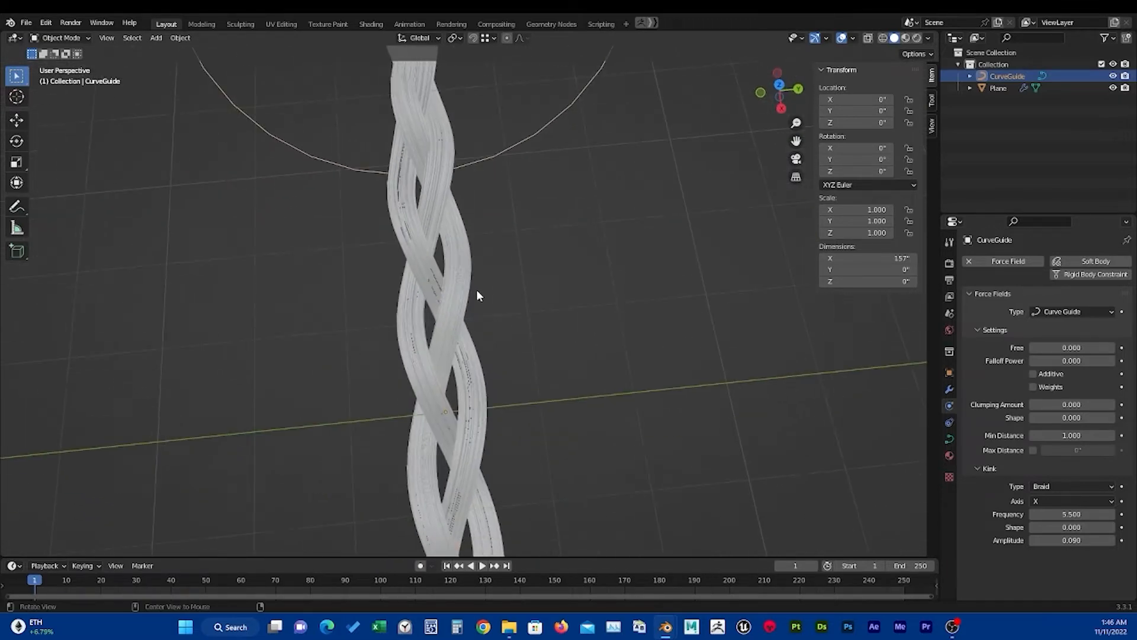
scroll(498, 337, "down", 4)
middle_click_drag(498, 337, 483, 293)
scroll(473, 362, "up", 4)
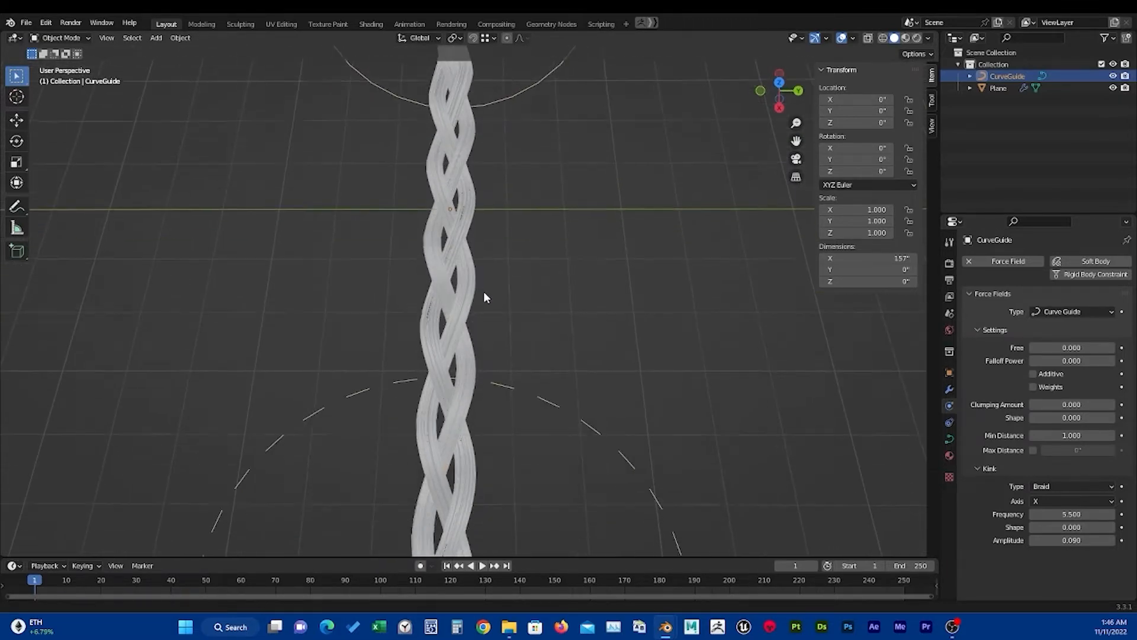
left_click_drag(1066, 540, 1109, 515)
Set the curve guide's clumping amount to 0.8 to taper the end of the braid.
scroll(593, 398, "down", 4)
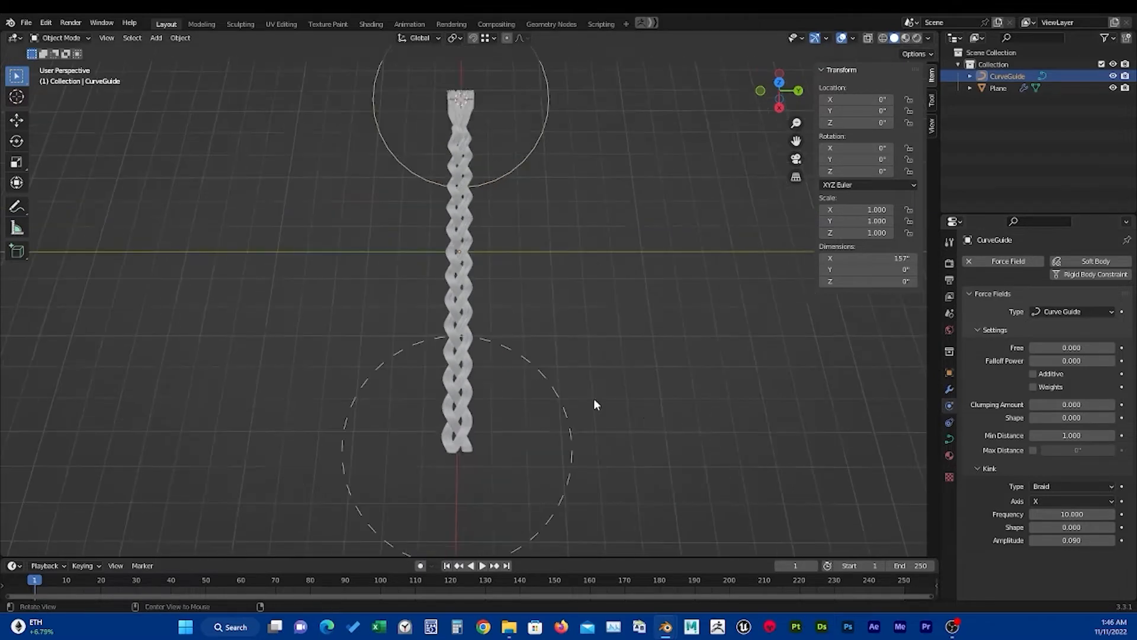
middle_click_drag(509, 390, 545, 382)
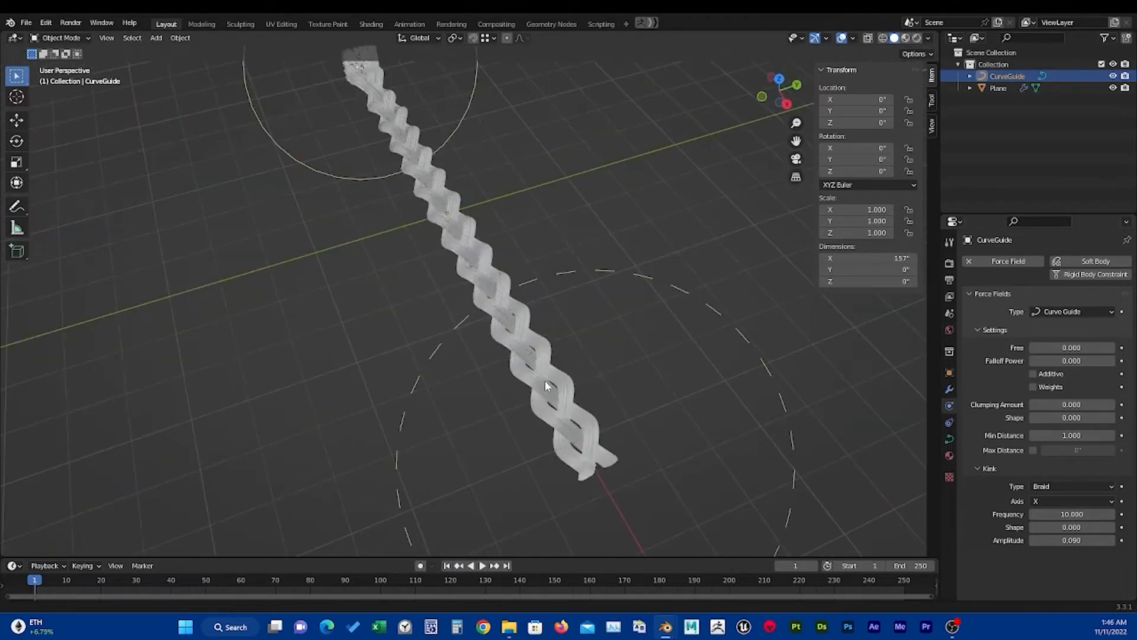
scroll(537, 404, "up", 3)
mouse_move(536, 404)
left_mouse_down("alt")
mouse_move(528, 393)
mouse_move(541, 385)
mouse_move(543, 398)
left_mouse_up("alt")
left_click(994, 329)
left_click(984, 331)
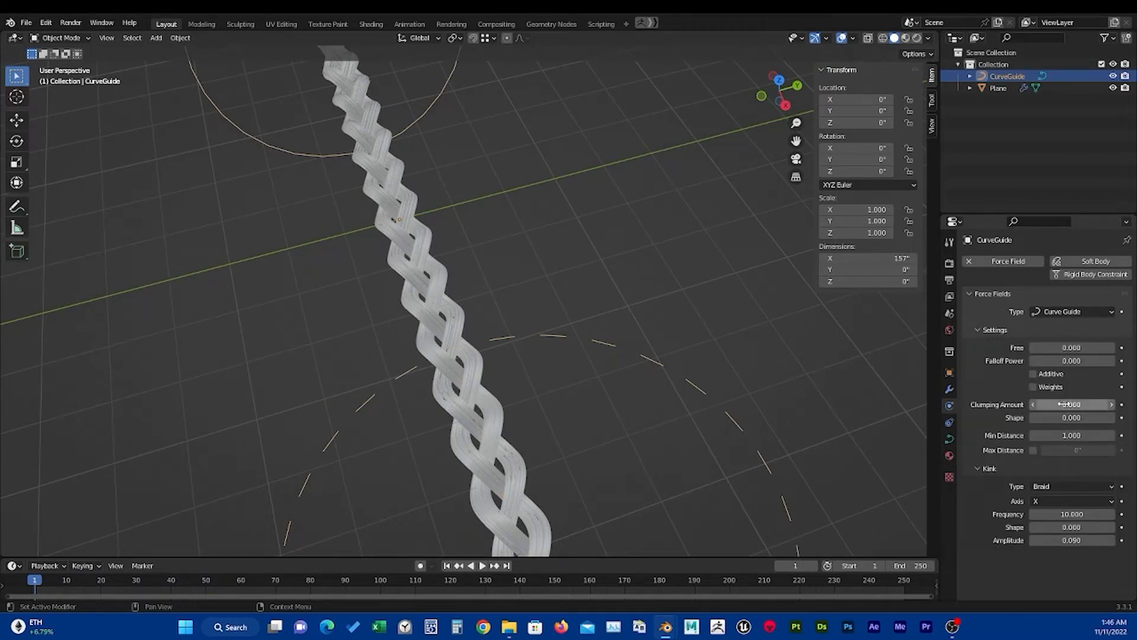
left_click_drag(1064, 404, 1128, 404)
Set the curve guide's clumping shape to 0.999 and its clumping amount to 0.88.
scroll(580, 386, "down", 3)
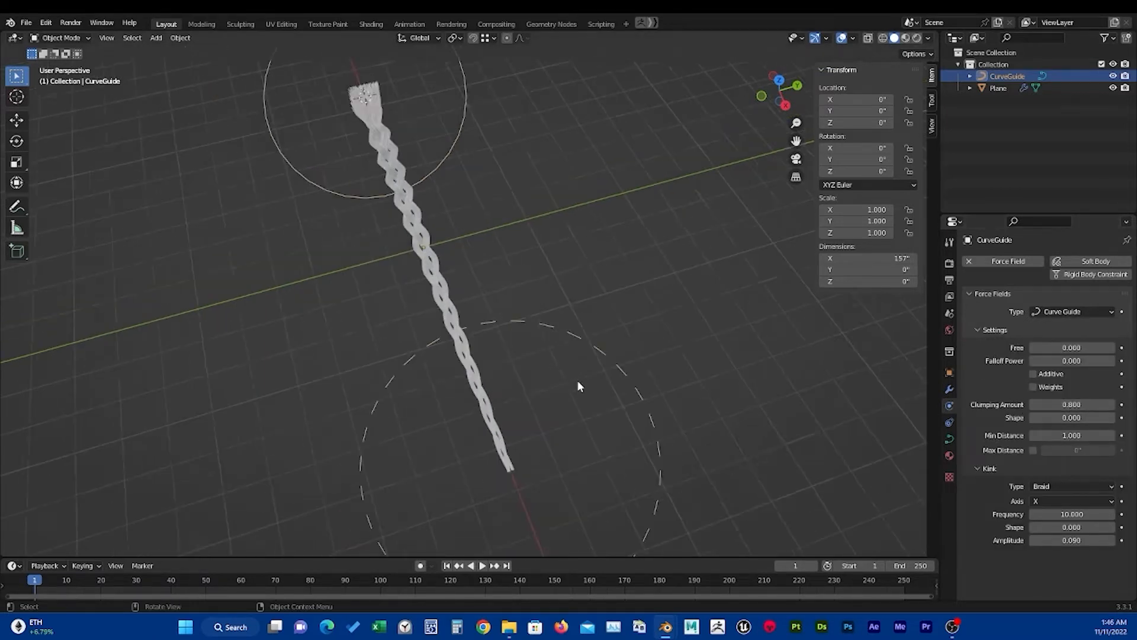
middle_click_drag(578, 385, 551, 385)
scroll(541, 401, "up", 2)
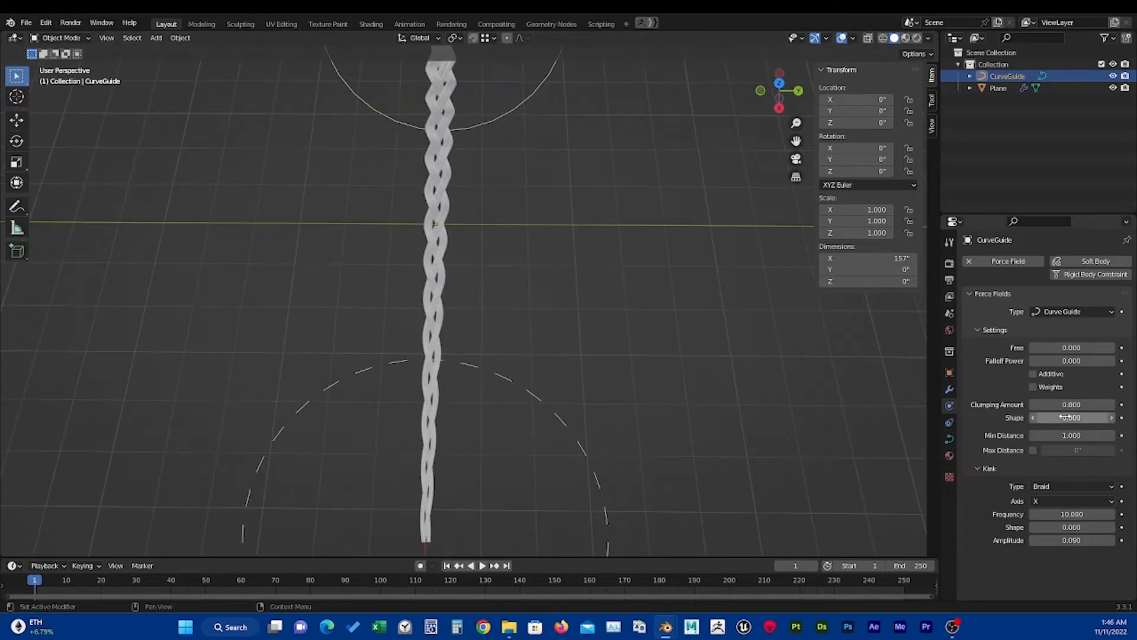
mouse_move(1064, 417)
left_mouse_down()
mouse_move(1045, 416)
mouse_move(1136, 417)
mouse_move(1073, 405)
left_mouse_up()
middle_click_drag(602, 439, 645, 352)
middle_click_drag(705, 307, 612, 352)
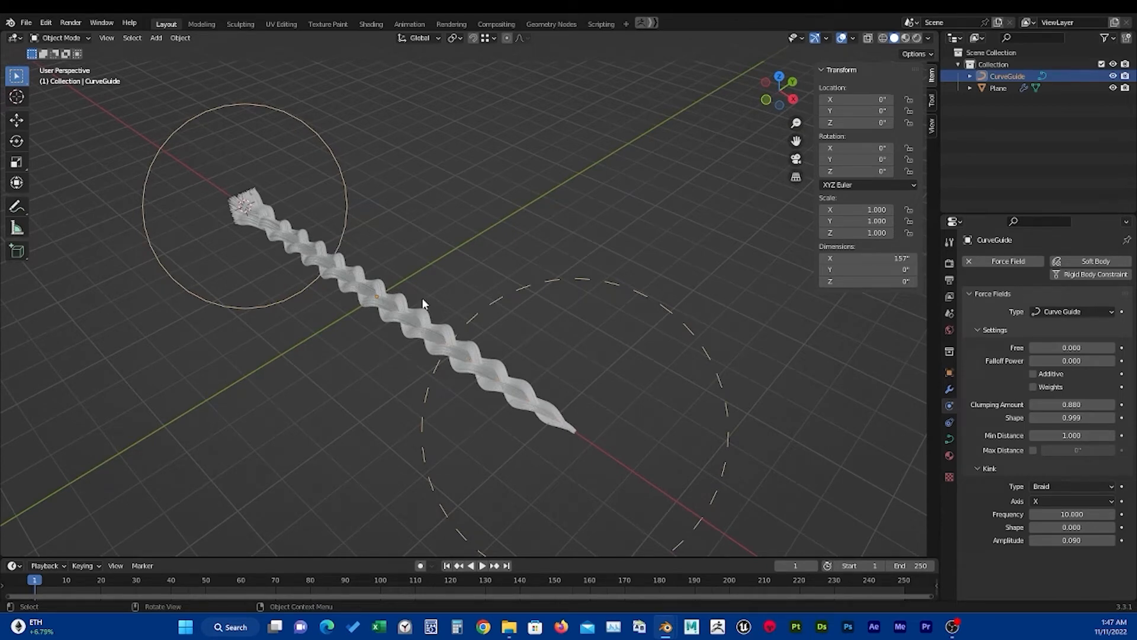
Try to rotate the curve guide and the hair-emitting plane together.
middle_click_drag(423, 303, 600, 380)
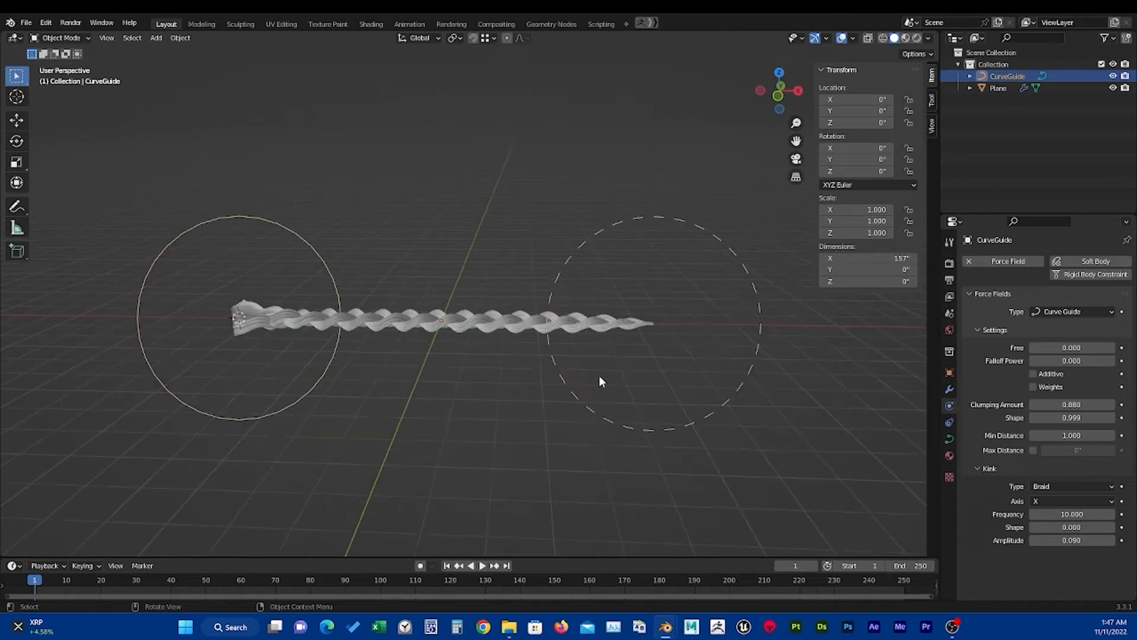
left_click_drag(675, 417, 188, 210)
key("r")
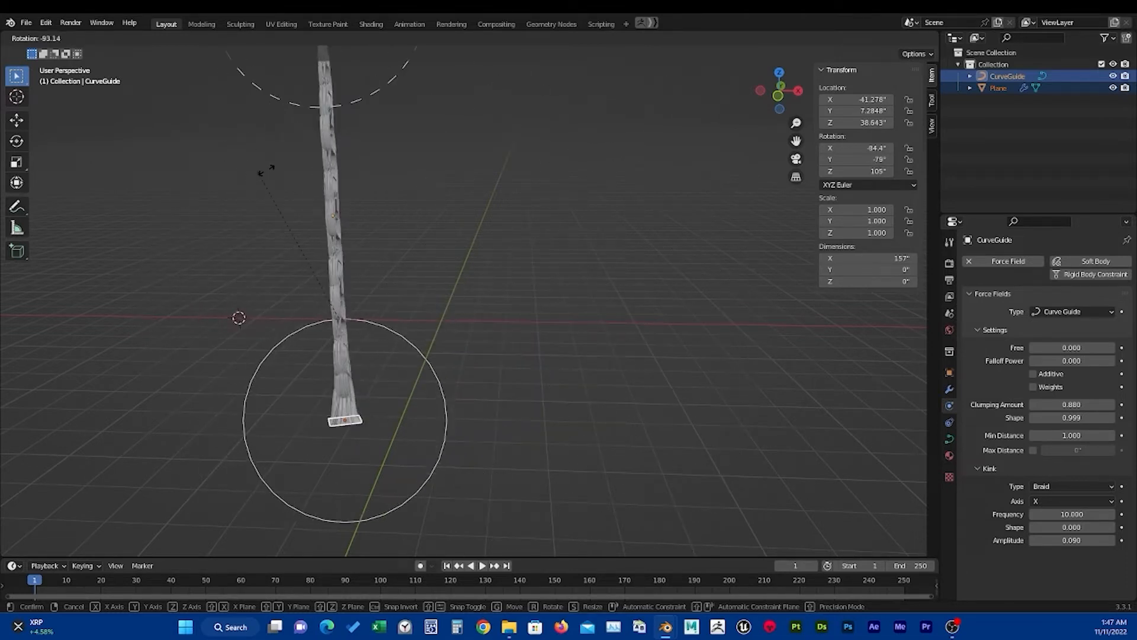
right_click(525, 234)
Convert the hair-emitting plane's ParticleSystem modifier into a separate braid mesh.
left_click_drag(527, 242, 471, 256, "alt")
scroll(474, 273, "up", 2)
left_click(464, 265)
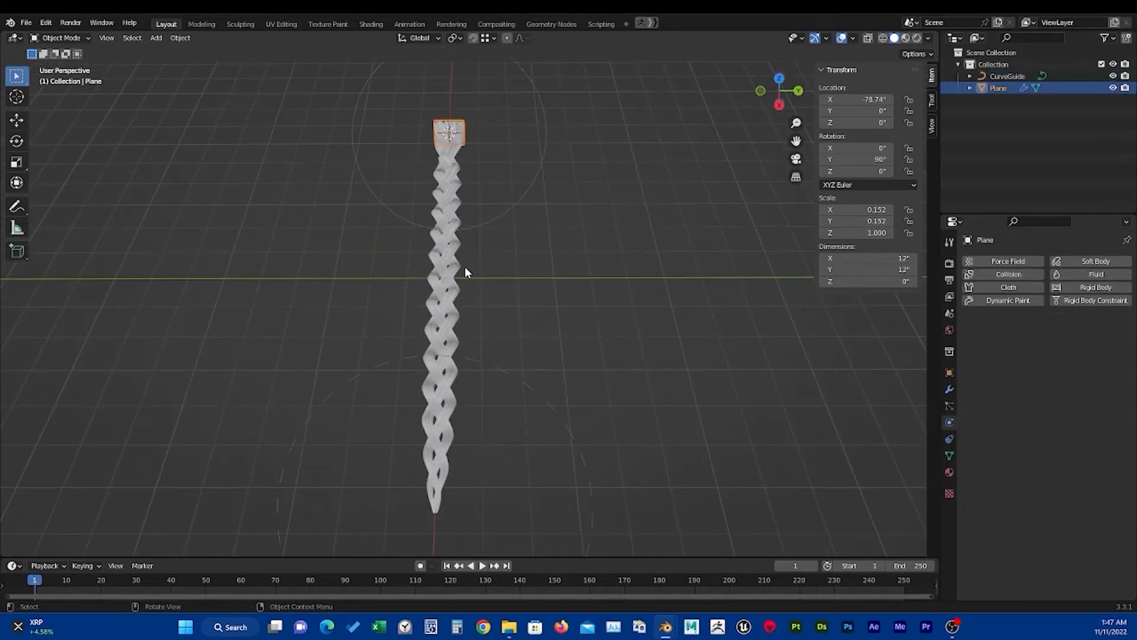
left_click_drag(457, 132, 451, 161, "alt")
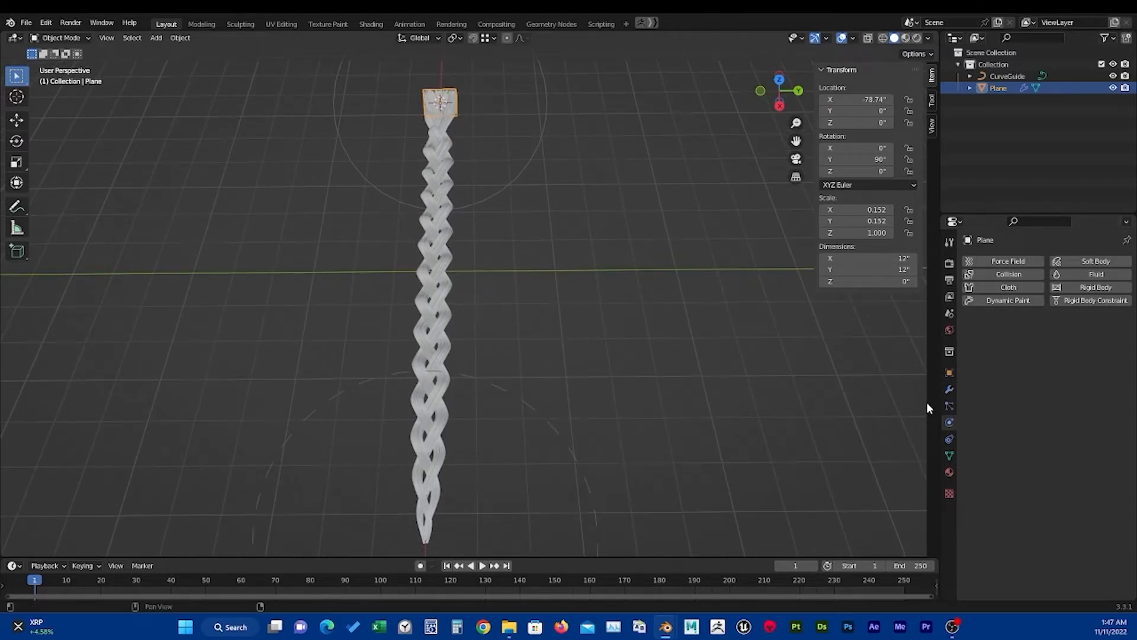
left_click(950, 389)
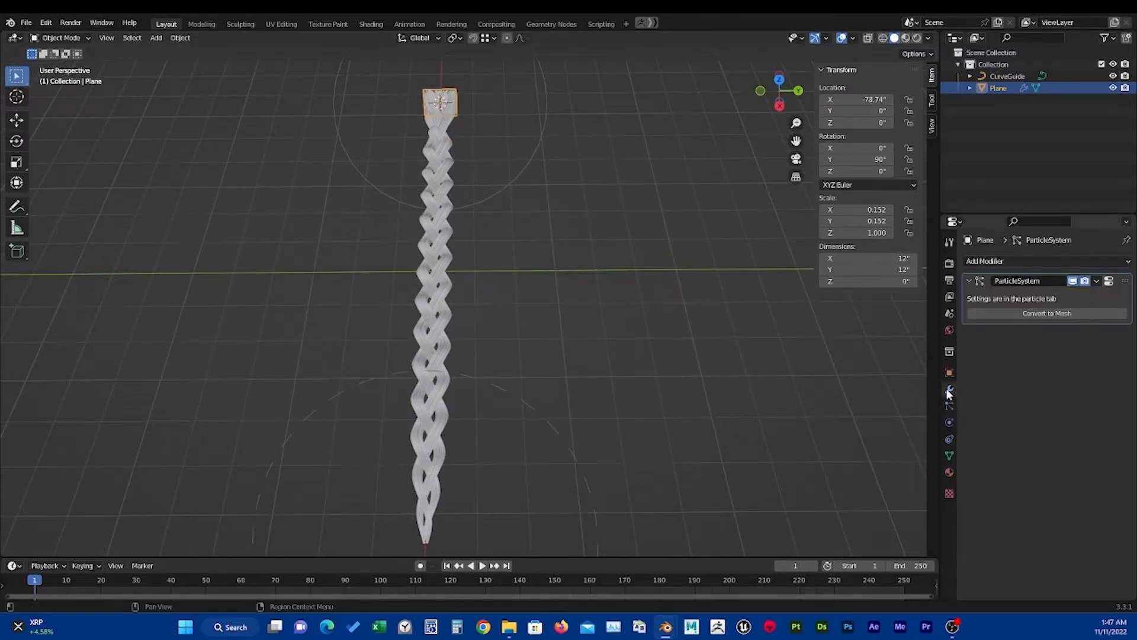
left_click_drag(497, 296, 536, 261, "alt")
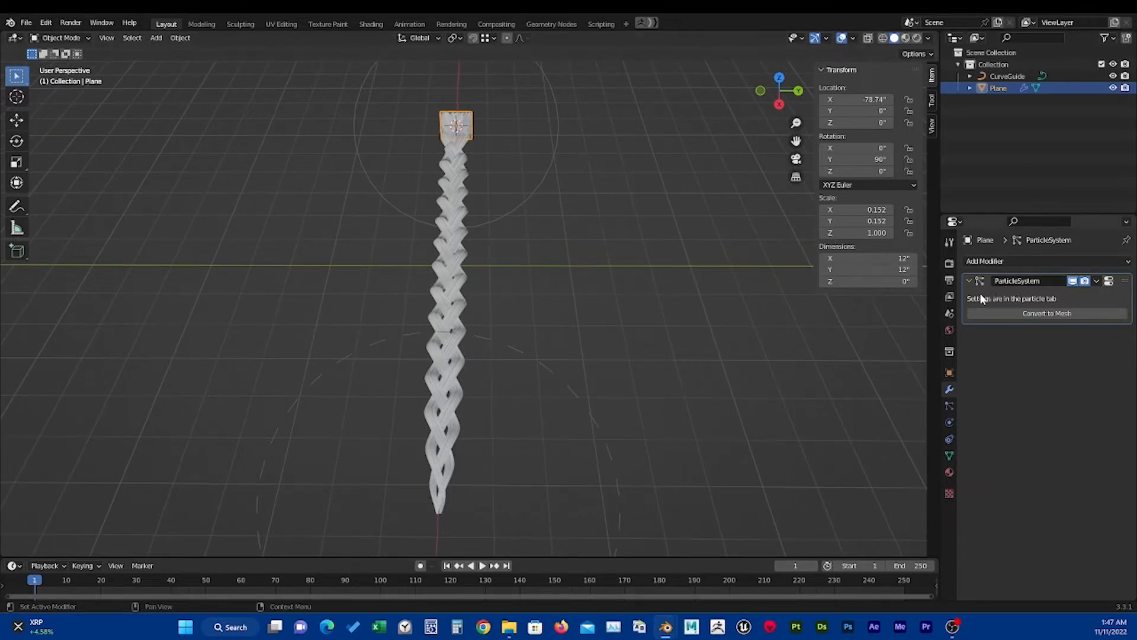
left_click_drag(543, 314, 483, 312, "alt")
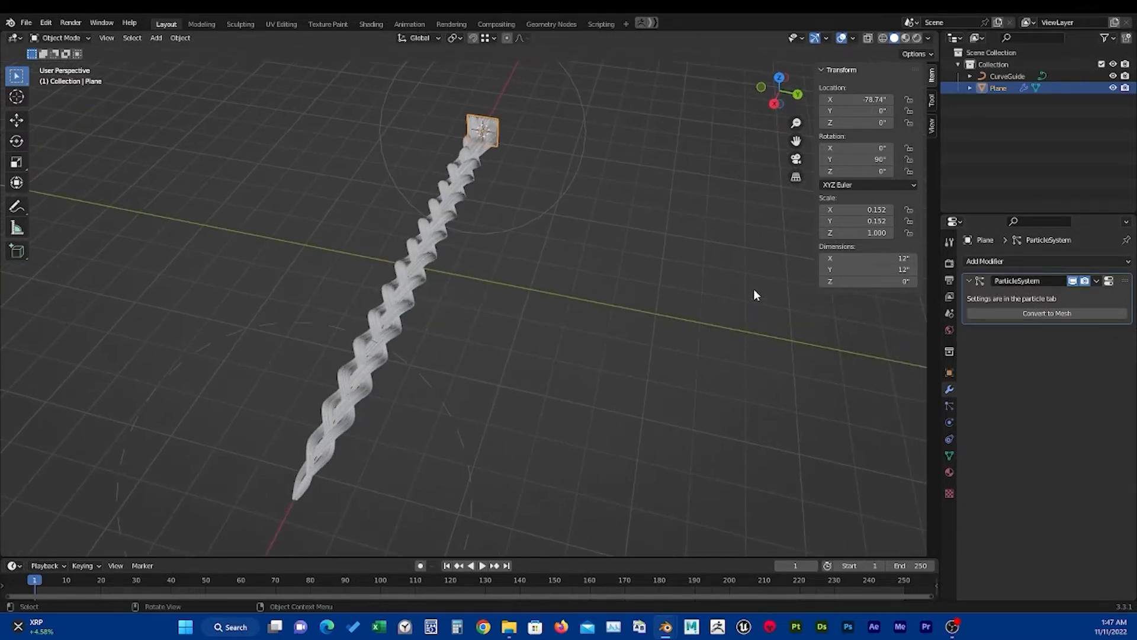
left_click(1046, 312)
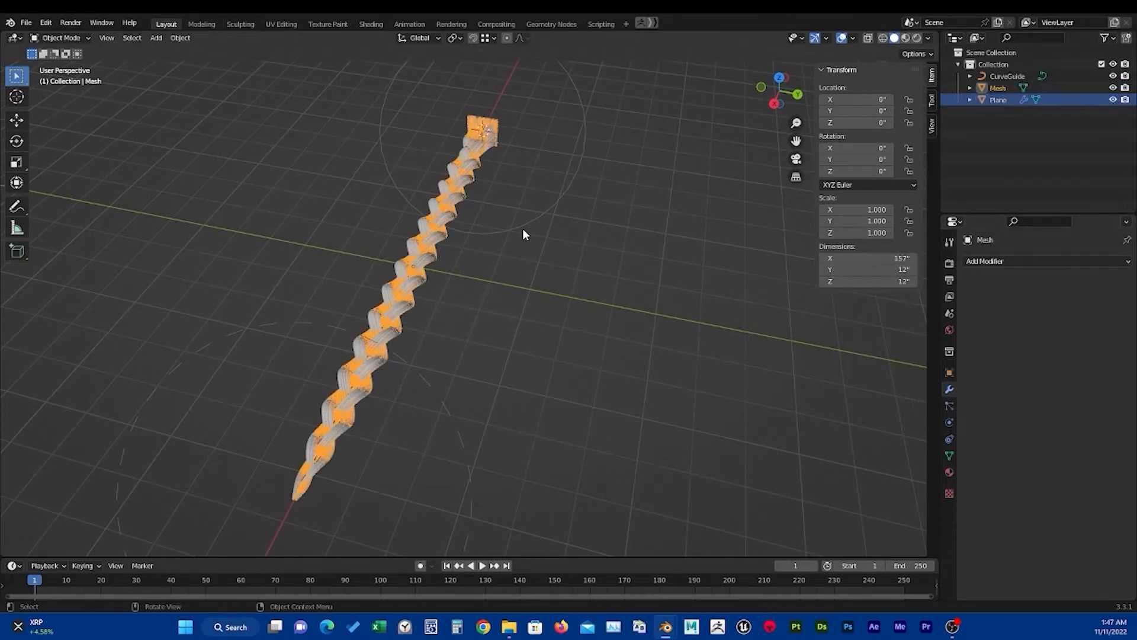
Move the converted braid mesh about 60 inches along the Y axis, clear of the original hair braid.
left_click_drag(523, 234, 325, 260, "alt")
key("g")
key("x")
key("y")
left_click(524, 304)
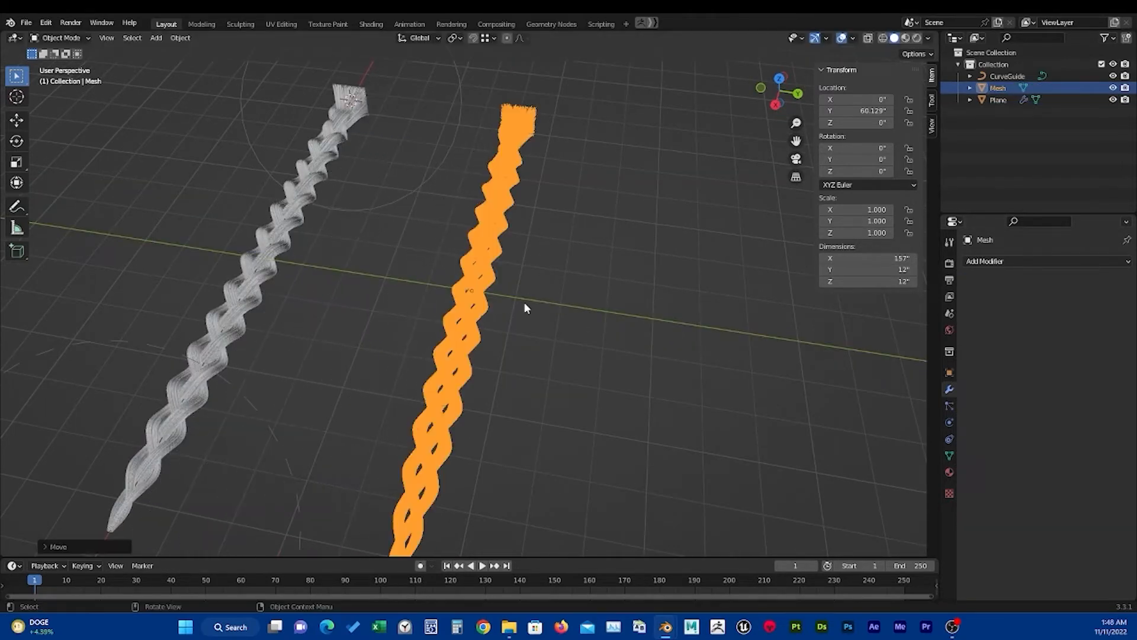
Examine the converted braid mesh up close from several angles and compare it with the original particle braid.
left_click_drag(420, 296, 432, 285, "alt")
scroll(474, 297, "up", 3)
left_click_drag(498, 304, 470, 302, "alt")
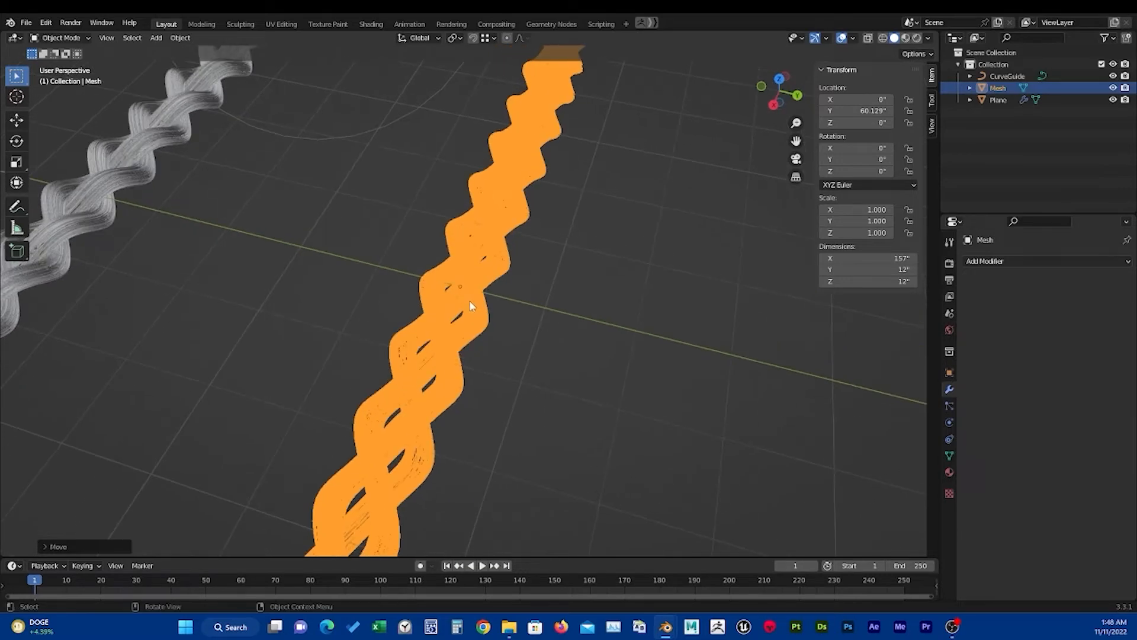
scroll(438, 293, "down", 2)
left_click_drag(404, 288, 437, 285, "alt")
scroll(379, 267, "up", 2)
left_click_drag(320, 246, 367, 248, "alt+shift")
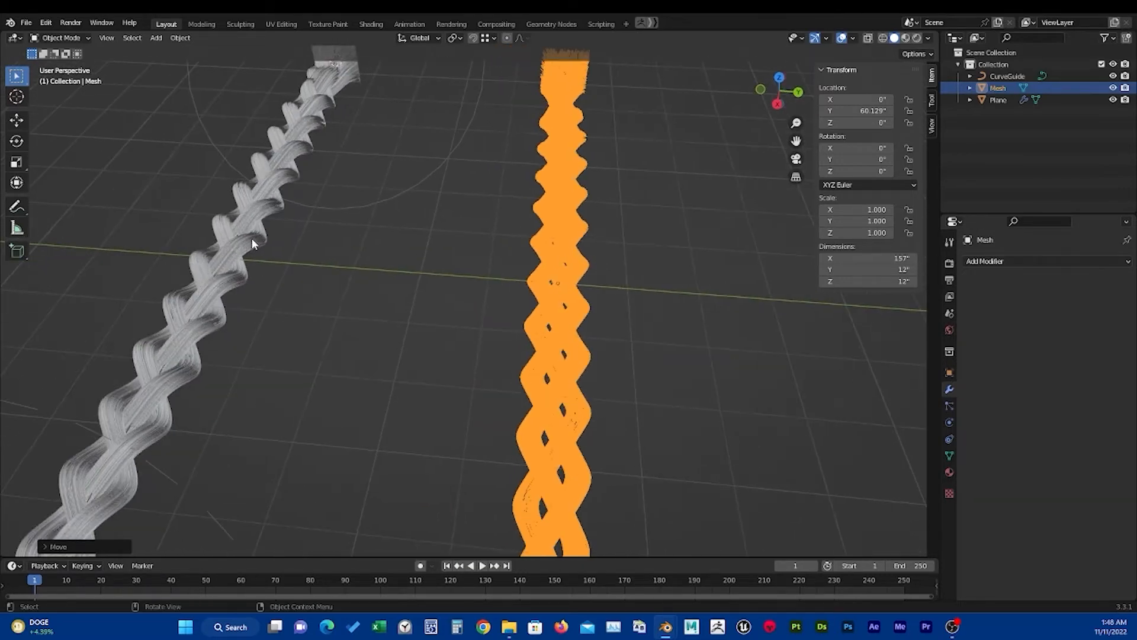
left_click(251, 239)
left_click_drag(551, 303, 477, 290, "alt")
left_click(477, 313)
scroll(462, 319, "up", 2)
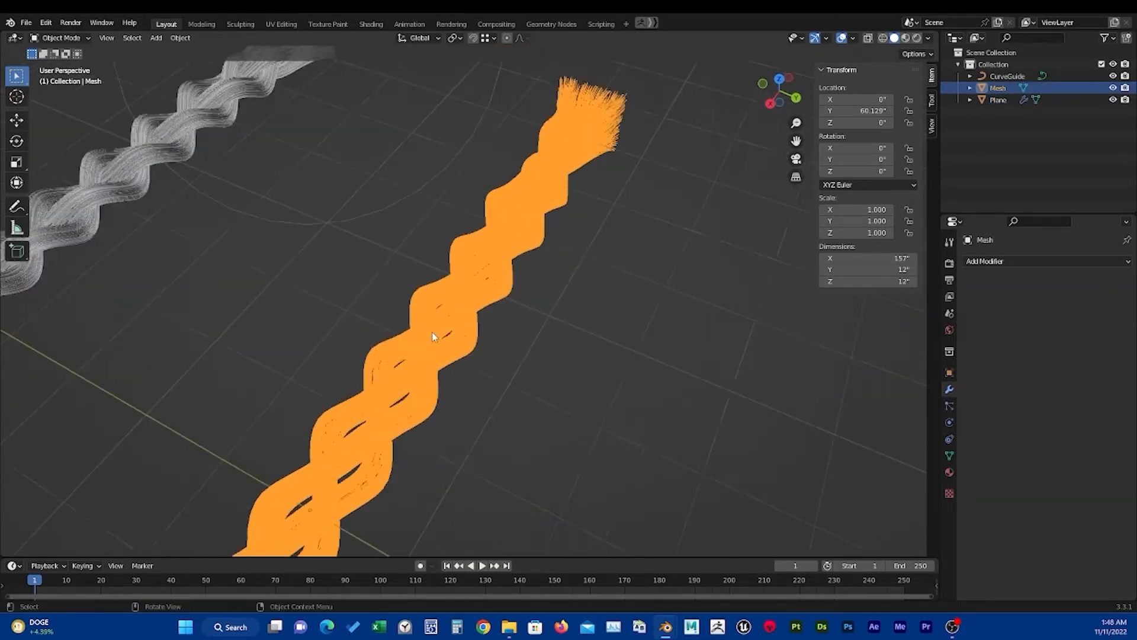
left_click_drag(432, 331, 419, 246, "alt")
scroll(465, 299, "down", 2)
scroll(487, 302, "down", 3)
left_click_drag(499, 403, 488, 376, "alt")
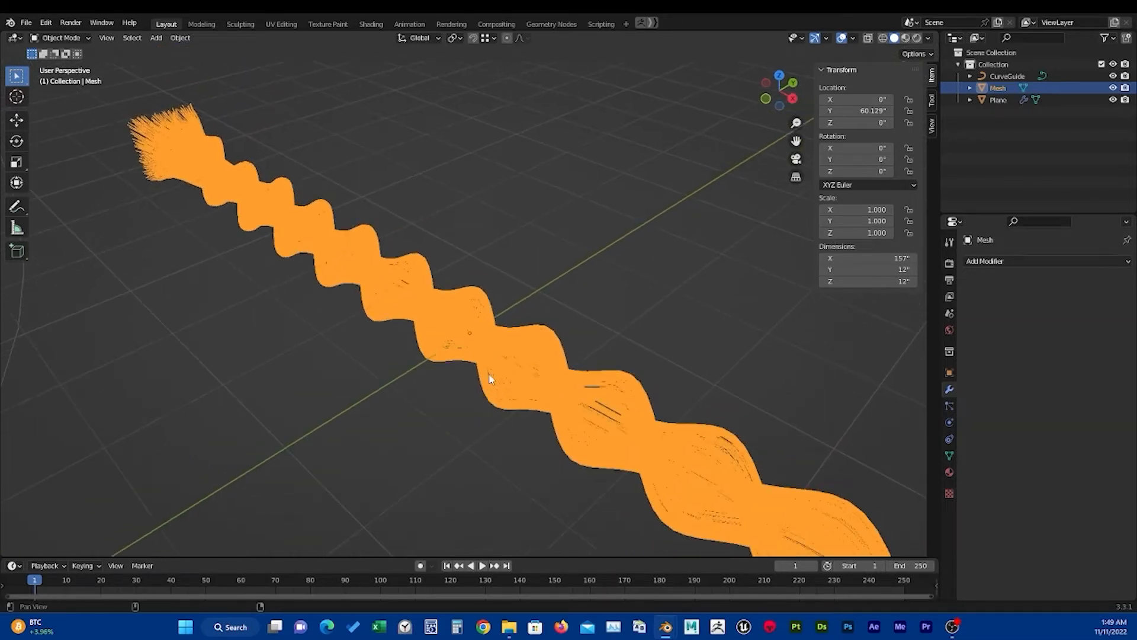
mouse_move(403, 275)
left_mouse_down("alt")
mouse_move(503, 353)
mouse_move(468, 379)
mouse_move(441, 346)
mouse_move(464, 317)
mouse_move(450, 353)
mouse_move(442, 325)
mouse_move(431, 373)
left_mouse_up("alt")
scroll(485, 336, "down", 2)
scroll(485, 335, "up", 2)
scroll(428, 368, "up", 2)
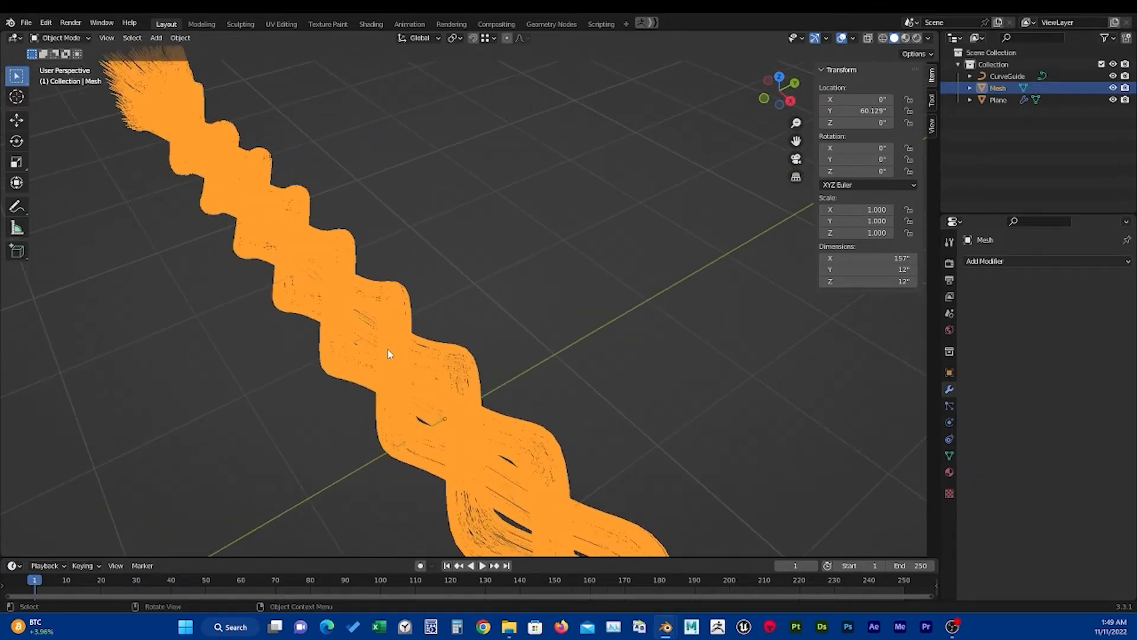
Try to convert the braid mesh directly to a Curves object and check the info log.
key("g")
key("Escape")
right_click(375, 298)
mouse_move(375, 297)
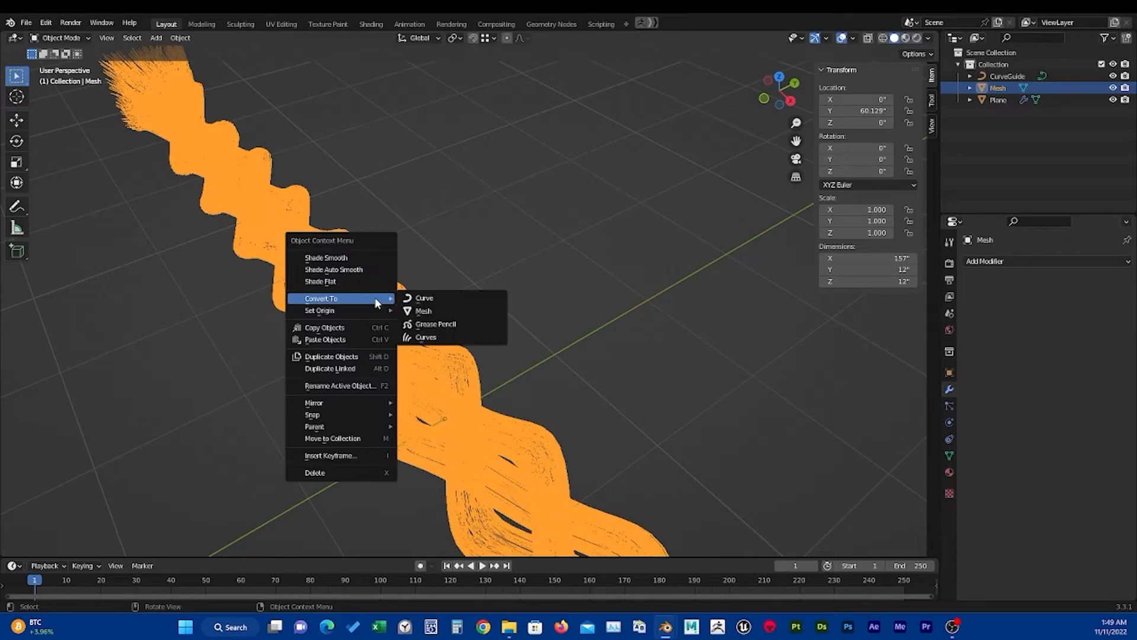
left_click(444, 337)
left_click(529, 605)
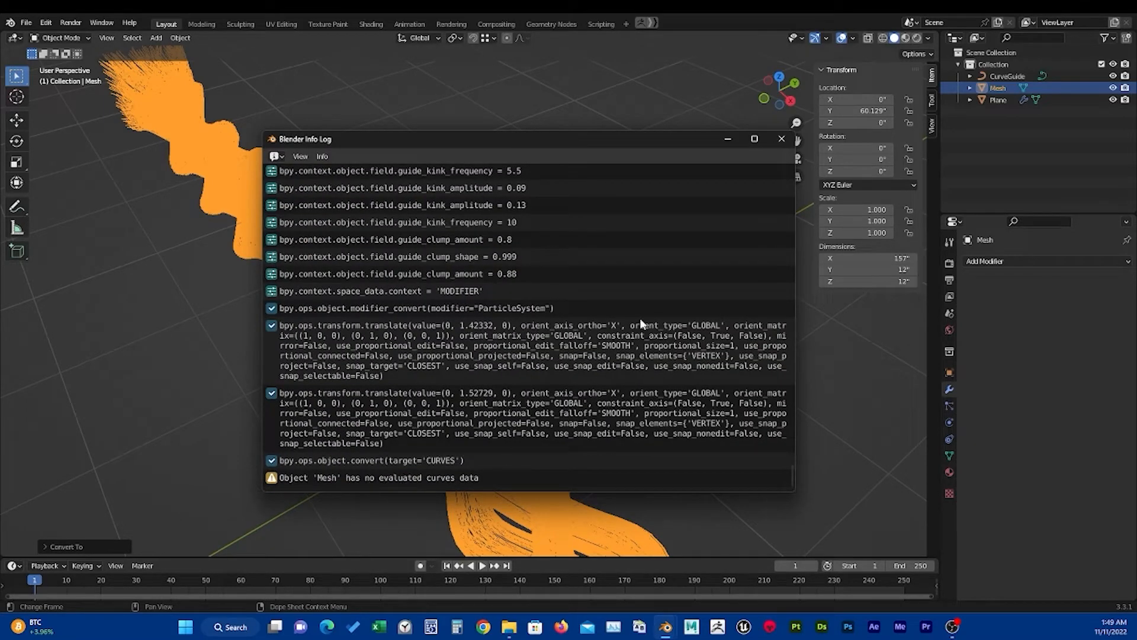
left_click(782, 139)
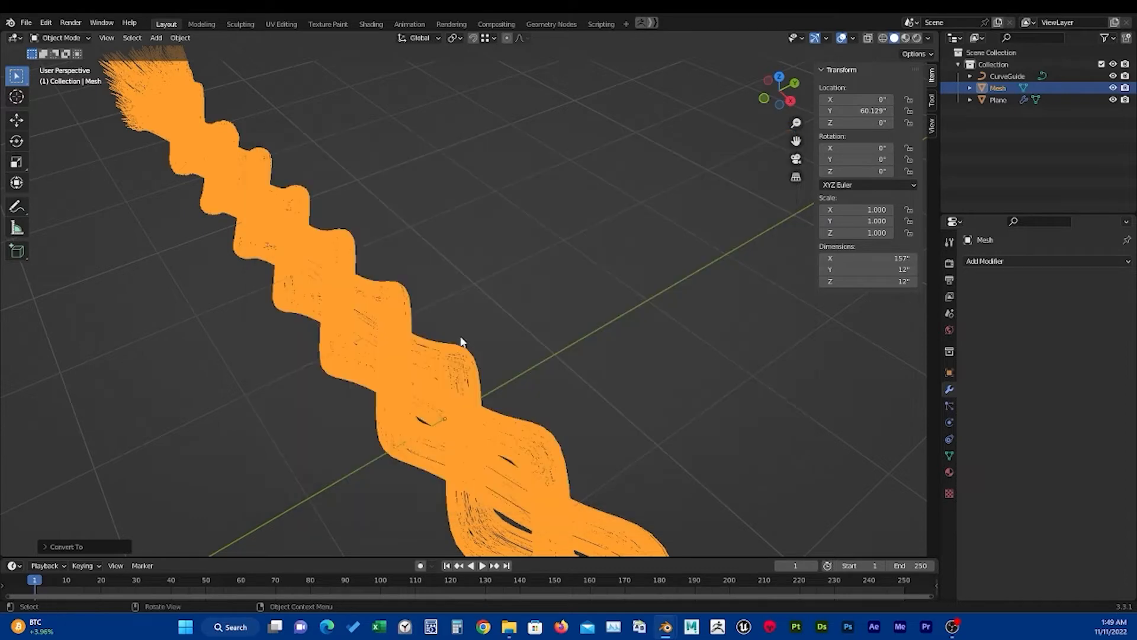
Convert the braid mesh to a Curve, and that Curve to a Curves hair object.
right_click(385, 307)
mouse_move(389, 300)
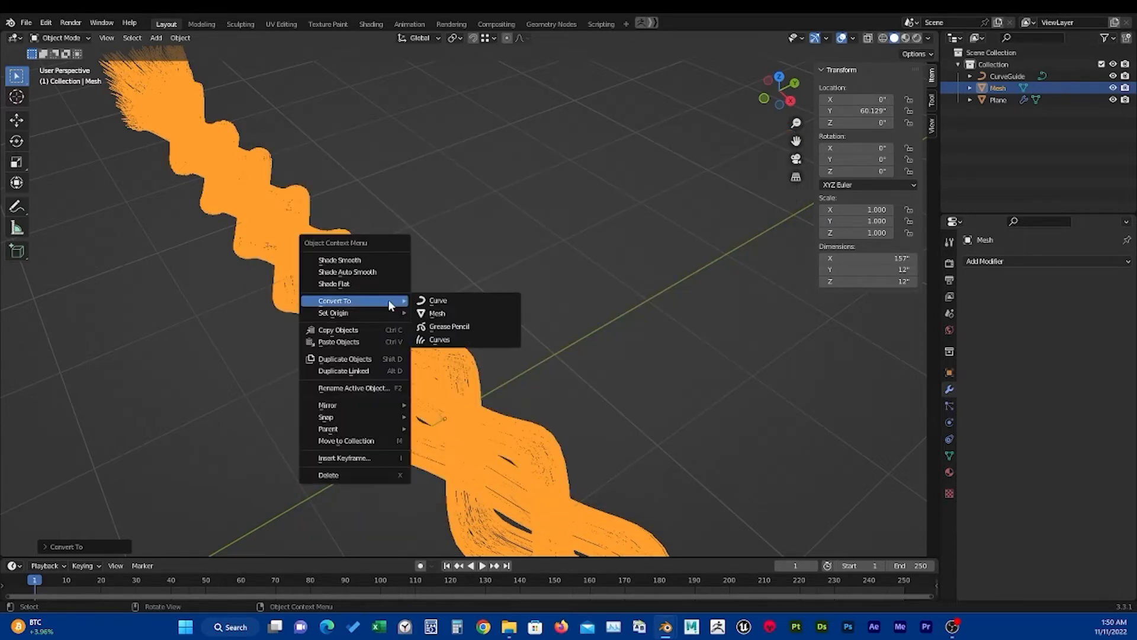
left_click(453, 304)
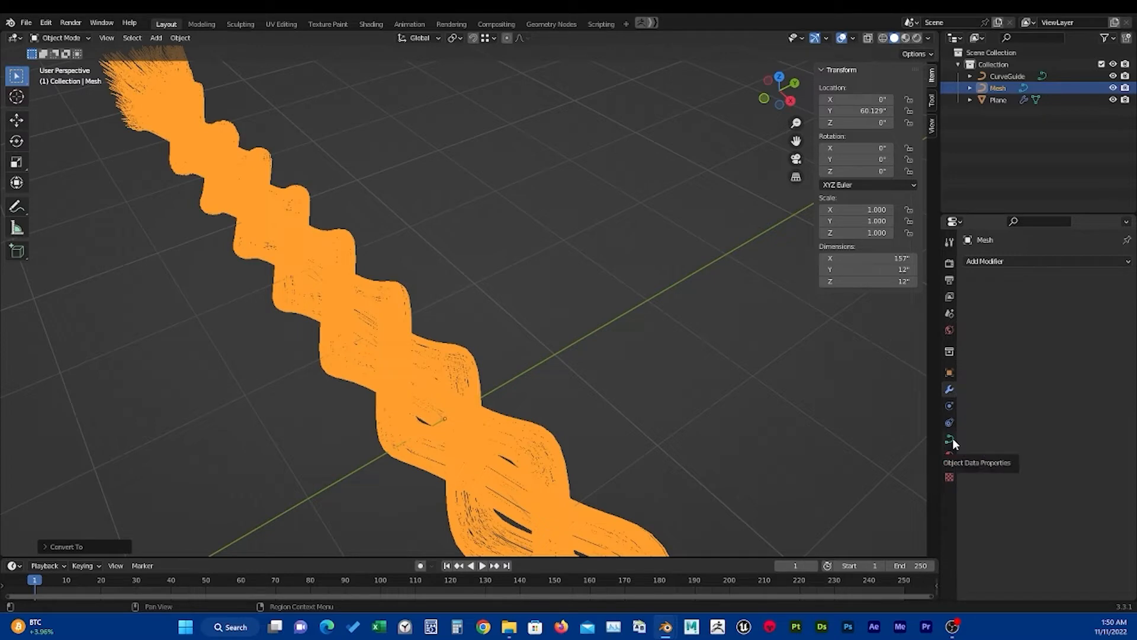
right_click(392, 297)
mouse_move(392, 297)
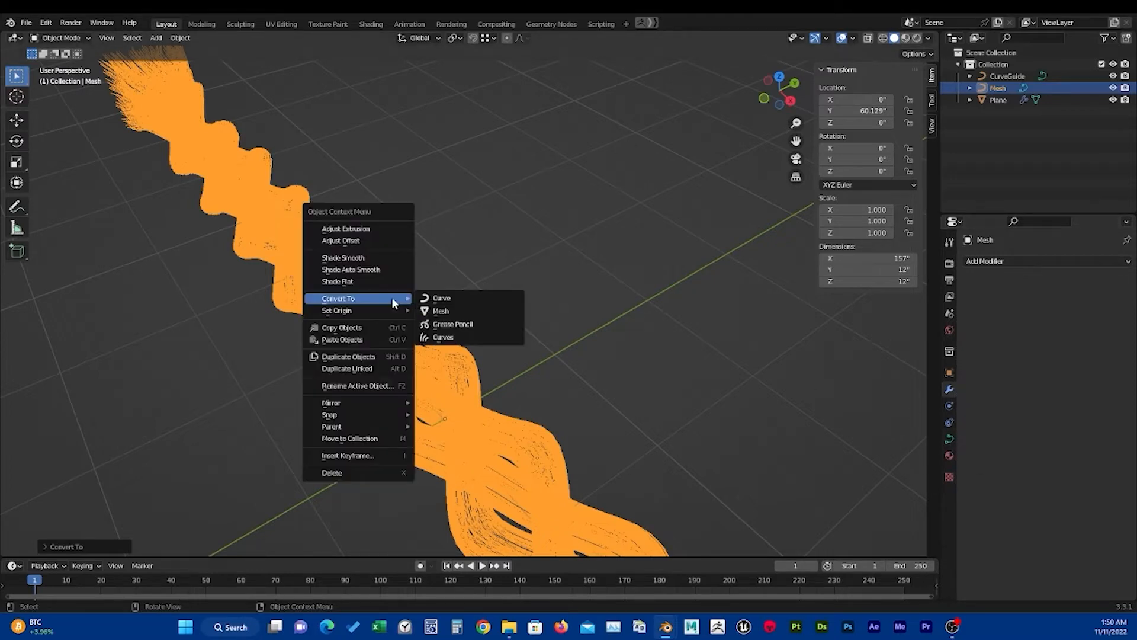
left_click(454, 339)
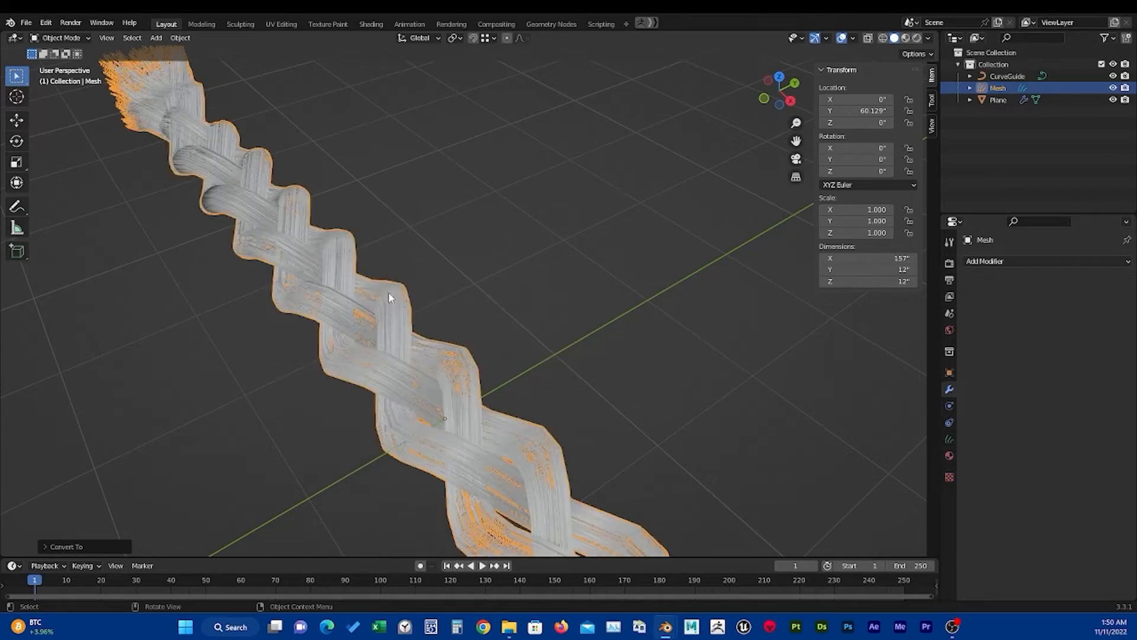
Compare both braids and put the converted Curves braid into Sculpt Mode.
middle_click_drag(402, 303, 442, 276)
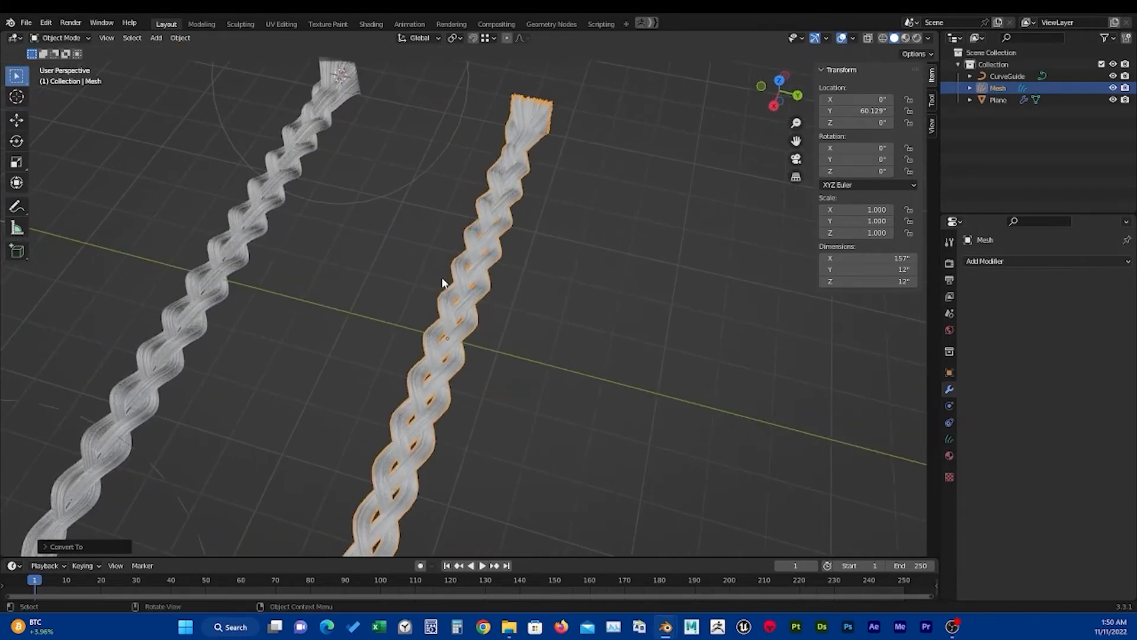
left_click(220, 252)
left_click(472, 238)
middle_click_drag(474, 242, 489, 305)
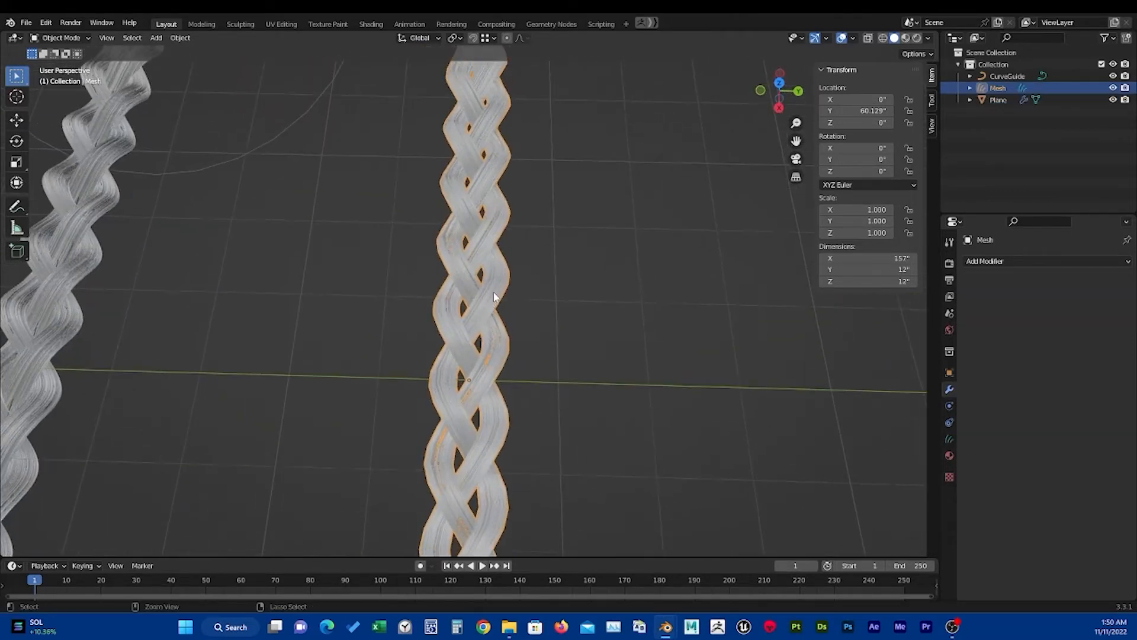
key("ctrl+Tab")
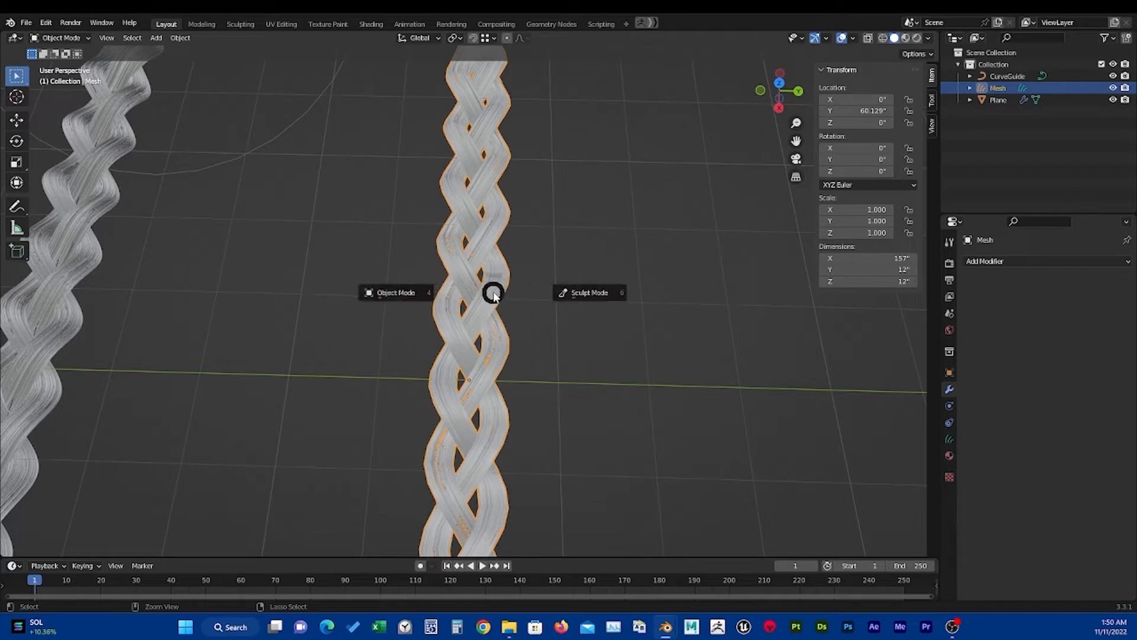
left_click(572, 292)
middle_click_drag(498, 275, 495, 293)
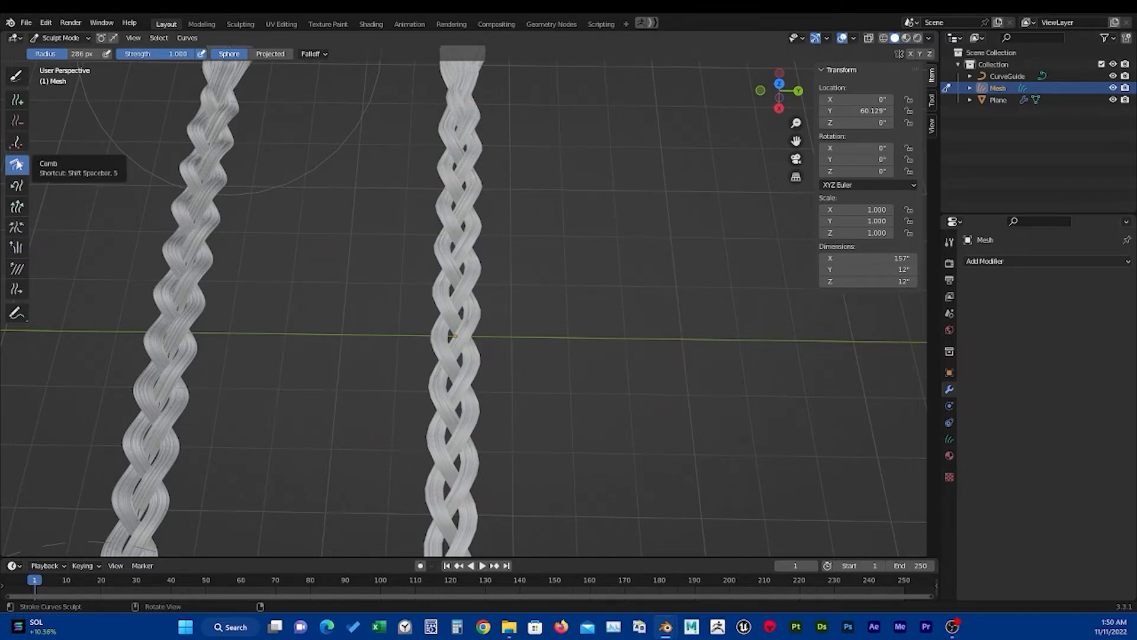
Try the Grow/Shrink brush on the converted braid with a 392 px radius and undo its effect.
key("f")
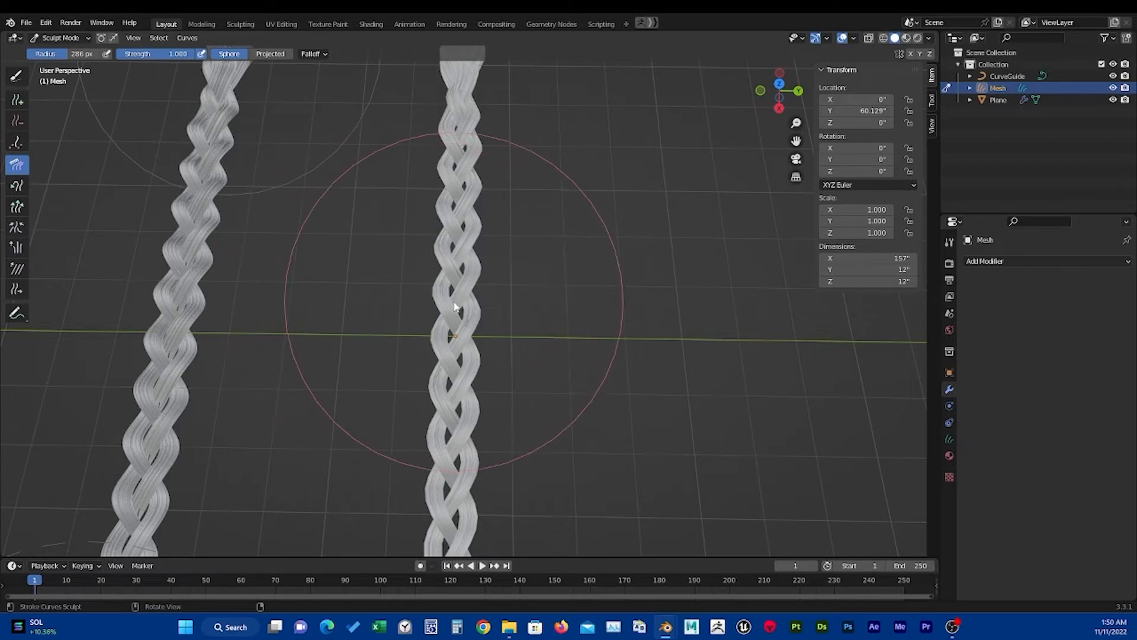
left_click(509, 286)
mouse_move(450, 300)
left_mouse_down()
mouse_move(404, 316)
mouse_move(497, 293)
mouse_move(410, 305)
mouse_move(452, 302)
left_mouse_up()
key("shift+space")
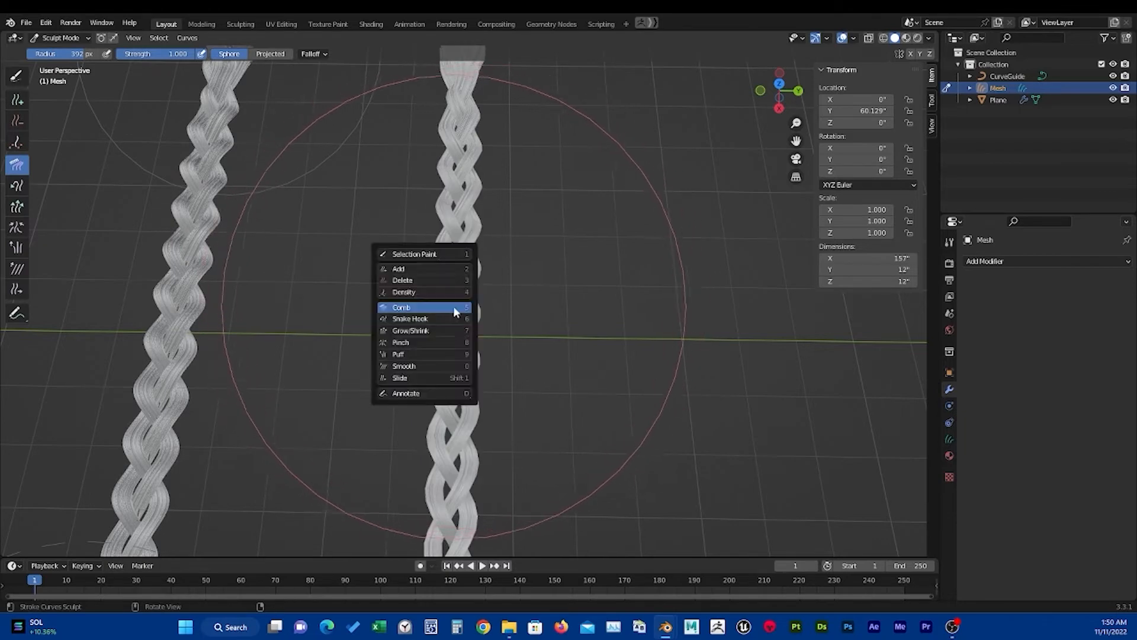
left_click(427, 330)
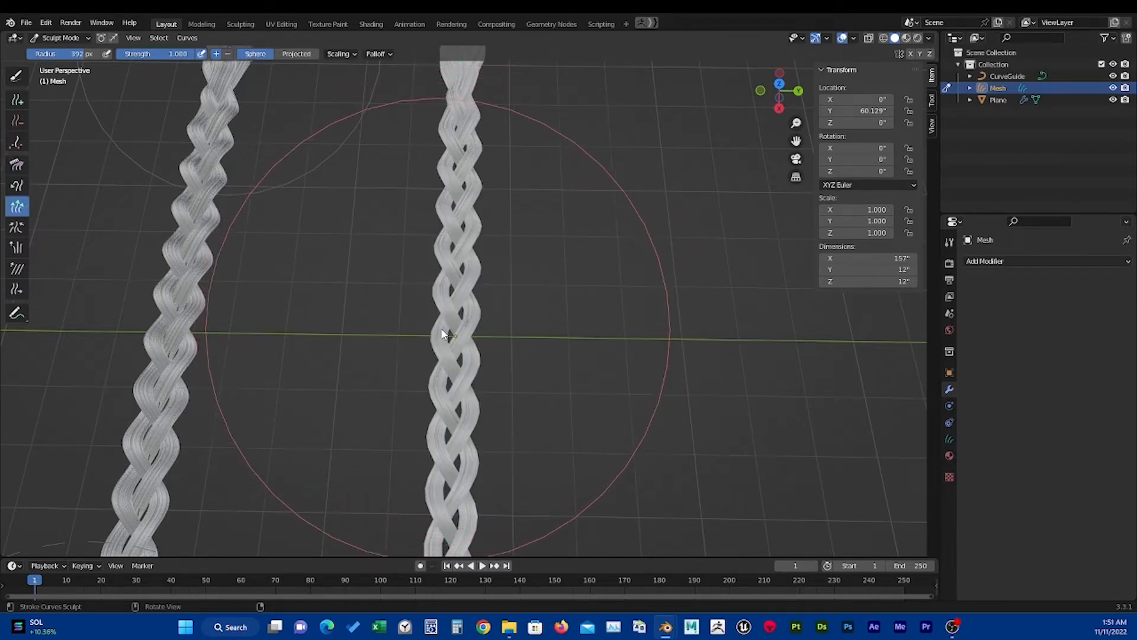
scroll(525, 323, "down", 3)
mouse_move(527, 328)
left_mouse_down()
mouse_move(478, 385)
mouse_move(469, 288)
mouse_move(454, 268)
mouse_move(462, 342)
mouse_move(475, 344)
left_mouse_up()
key("ctrl+z")
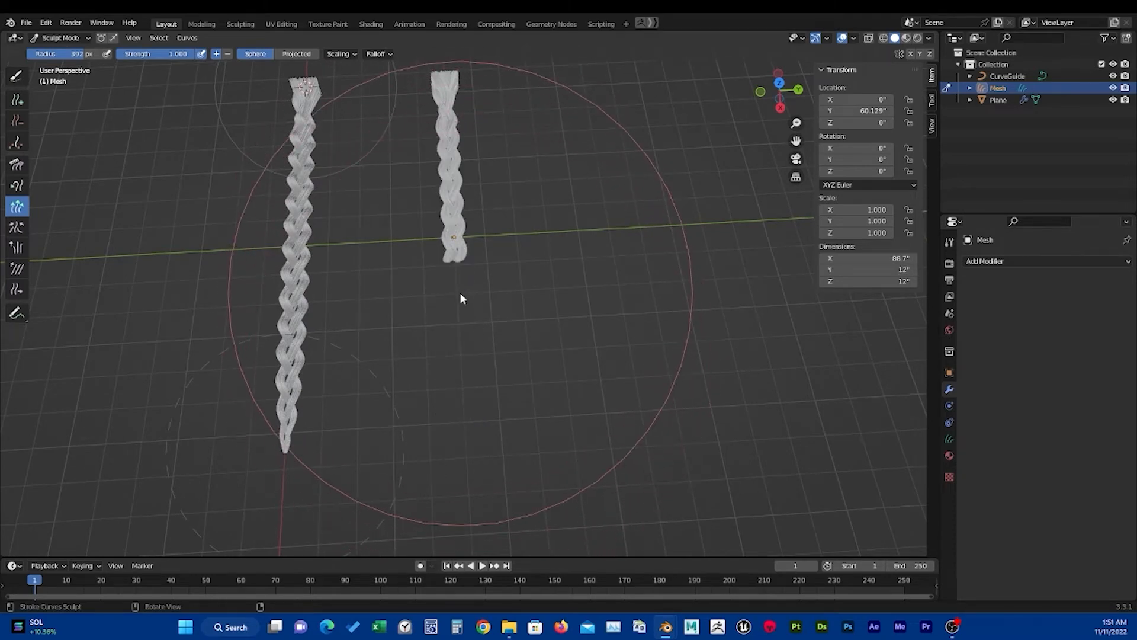
key("ctrl+z")
Switch the curves sculpting tool back to the Comb brush.
middle_click_drag(468, 306, 347, 383)
scroll(451, 309, "up", 3)
key("shift+space")
left_click(406, 288)
Examine the sculptable braid's strands up close and alongside the original particle braid.
scroll(414, 320, "up", 4)
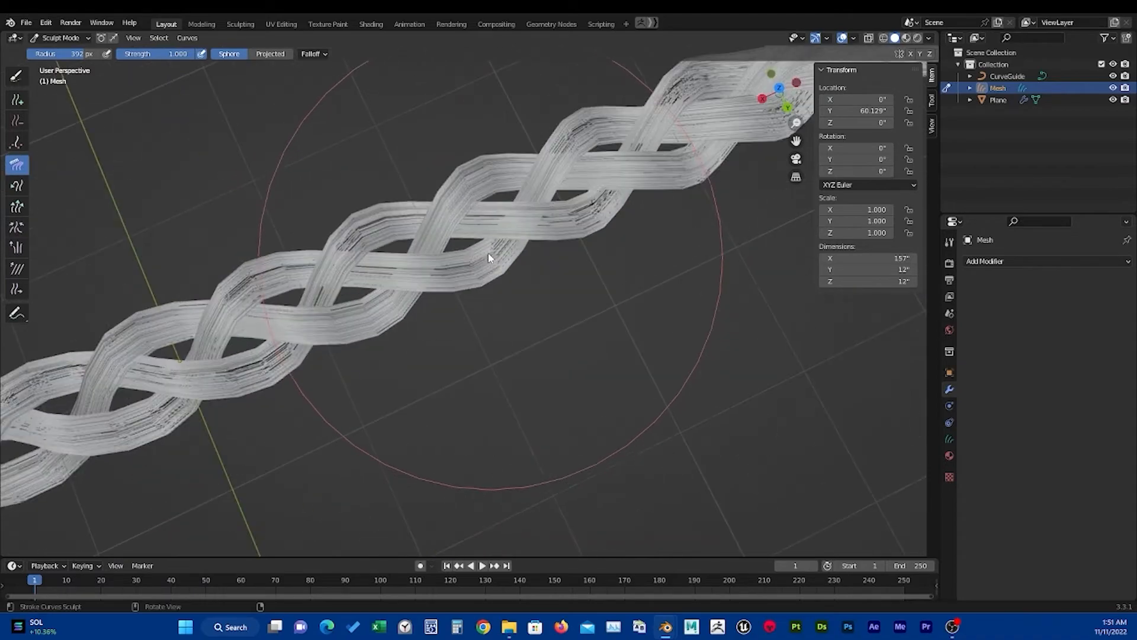
mouse_move(508, 236)
middle_mouse_down("shift")
mouse_move(458, 358)
mouse_move(489, 339)
mouse_move(491, 320)
mouse_move(473, 323)
mouse_move(521, 272)
middle_mouse_up("shift")
scroll(459, 356, "up", 1)
scroll(491, 320, "up", 2)
scroll(492, 320, "down", 3)
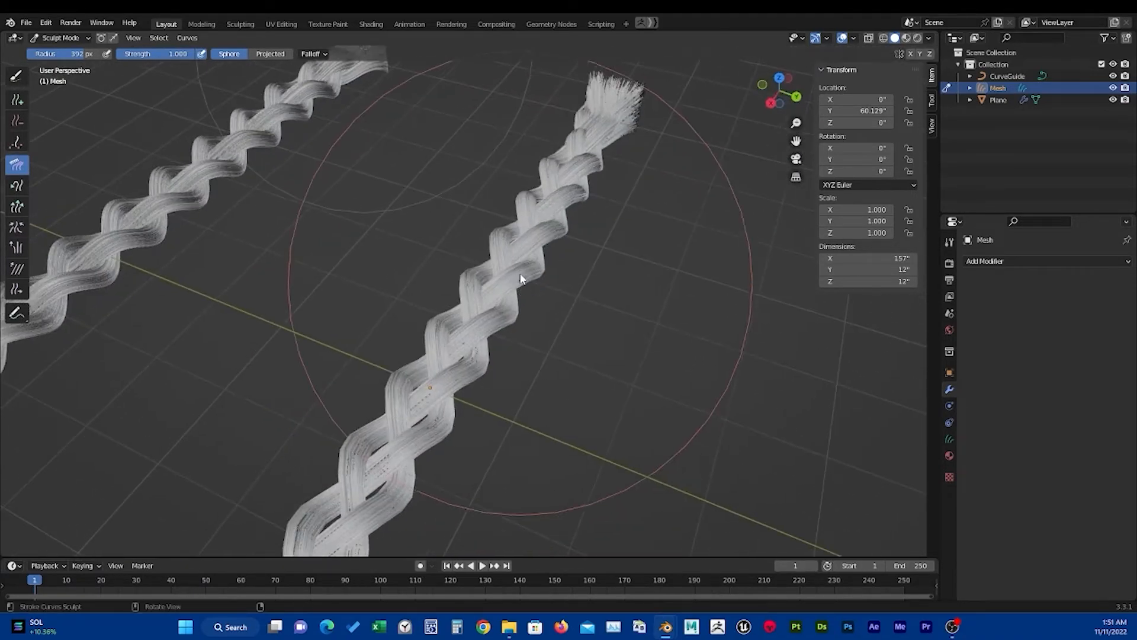
middle_click_drag(472, 326, 504, 258, "shift")
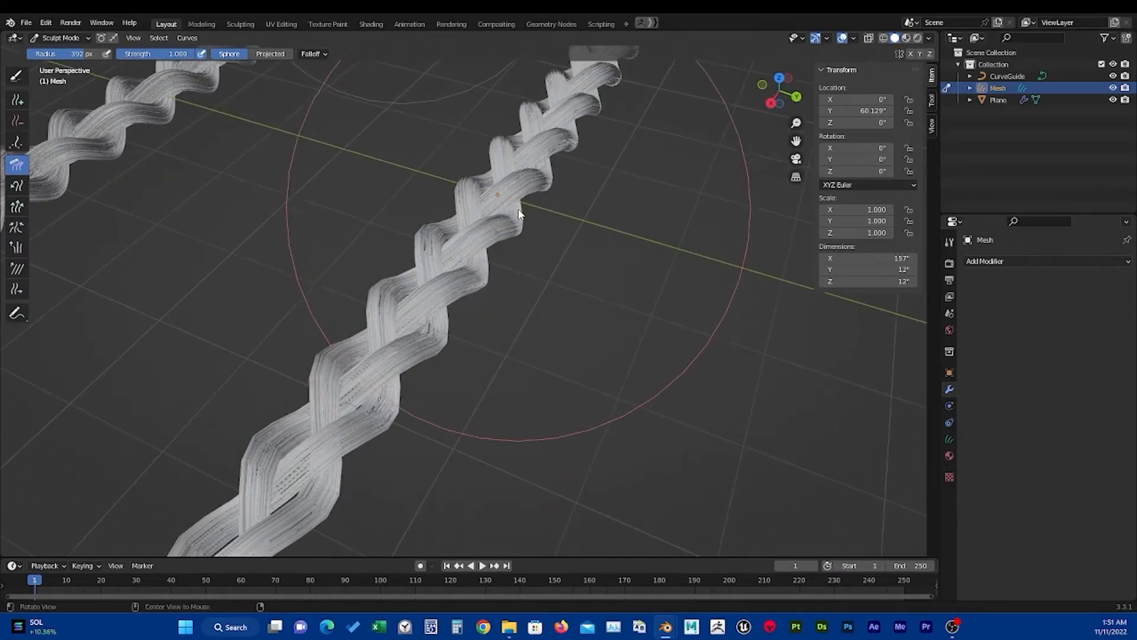
middle_click_drag(518, 214, 478, 284)
scroll(478, 284, "down", 3)
mouse_move(543, 318)
middle_mouse_down()
mouse_move(517, 332)
mouse_move(546, 322)
mouse_move(521, 308)
mouse_move(508, 318)
mouse_move(513, 345)
mouse_move(571, 350)
middle_mouse_up()
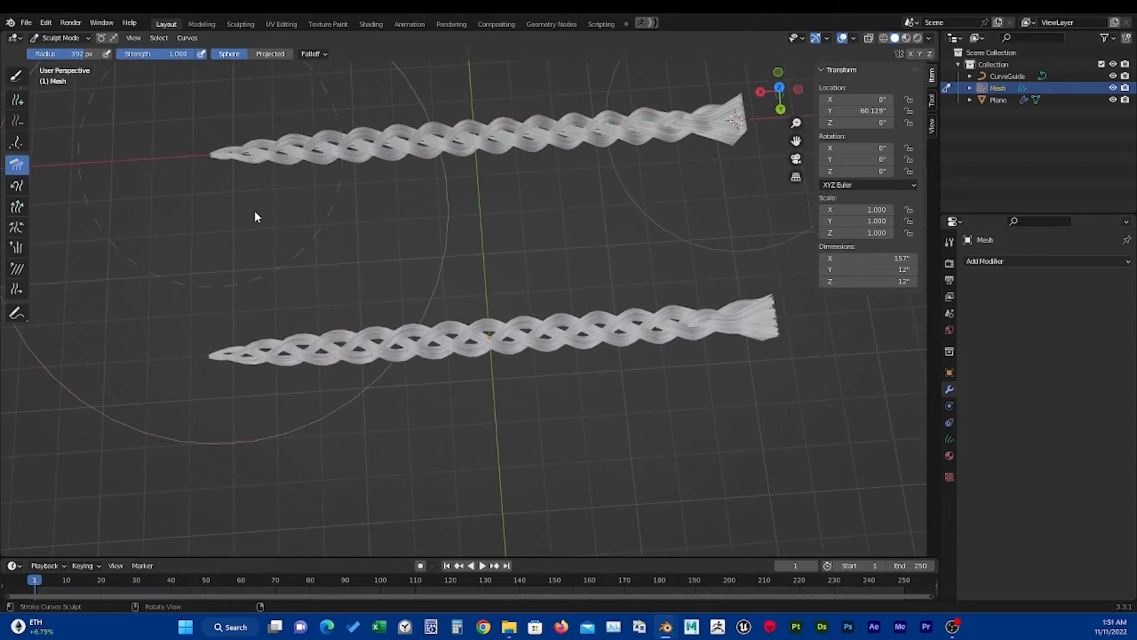
Try combing the braid along its whole length with a 308 px Comb brush and undo the strokes.
key("f")
left_click(642, 338)
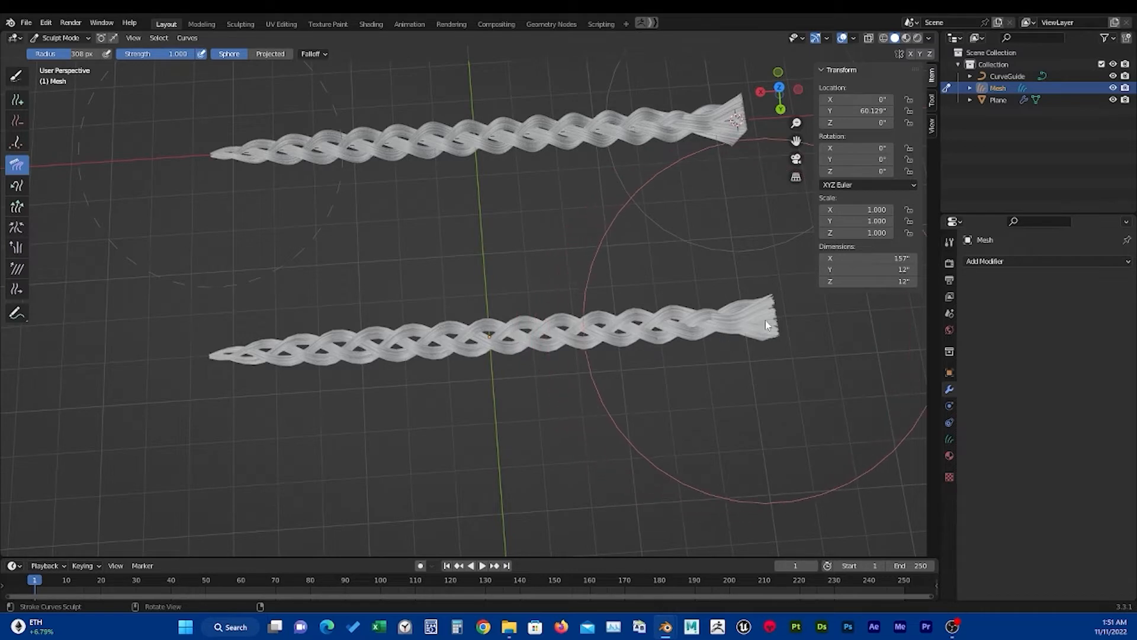
mouse_move(765, 321)
left_mouse_down()
mouse_move(504, 352)
mouse_move(166, 361)
left_mouse_up()
mouse_move(815, 350)
left_mouse_down()
mouse_move(533, 332)
mouse_move(136, 362)
left_mouse_up()
left_click_drag(716, 325, 30, 367)
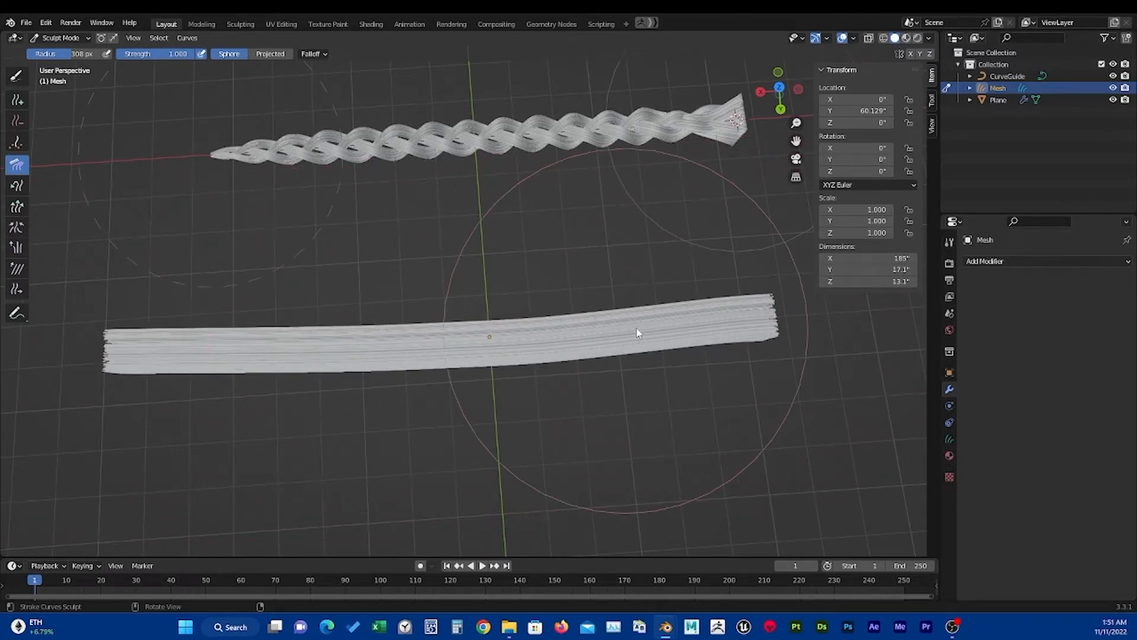
left_click_drag(639, 330, 0, 384)
key("ctrl+z")
key("ctrl+z")
key("ctrl+z")
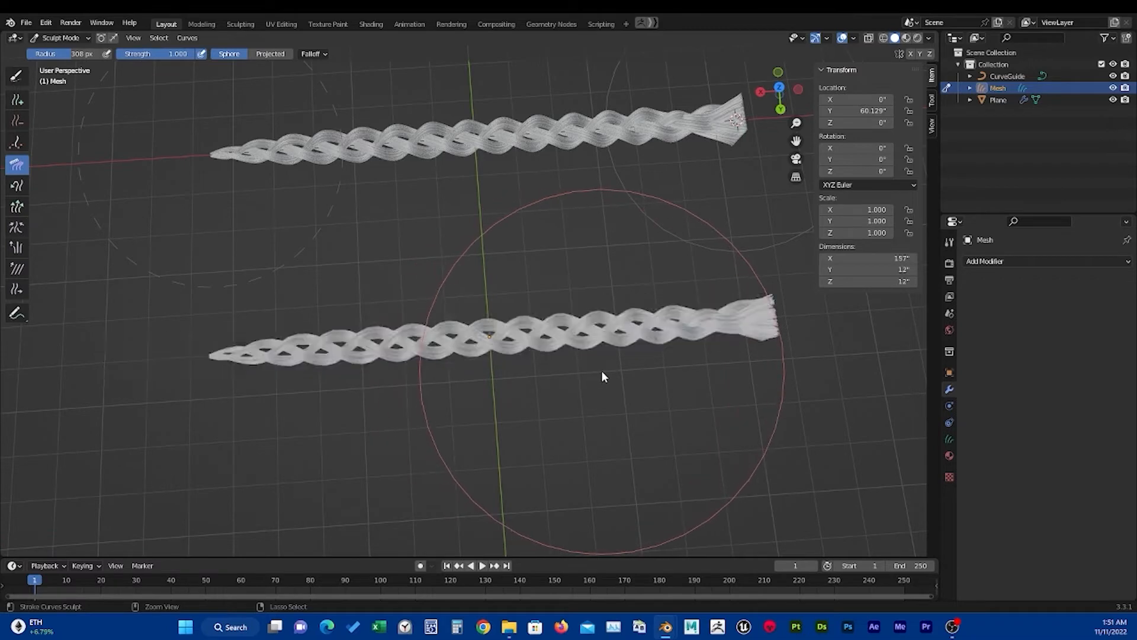
Enlarge the Comb brush radius to about 409 px over the converted braid.
mouse_move(565, 365)
middle_mouse_down()
mouse_move(652, 340)
mouse_move(505, 336)
mouse_move(491, 308)
mouse_move(484, 331)
middle_mouse_up()
key("bracketright")
key("bracketright")
key("bracketright")
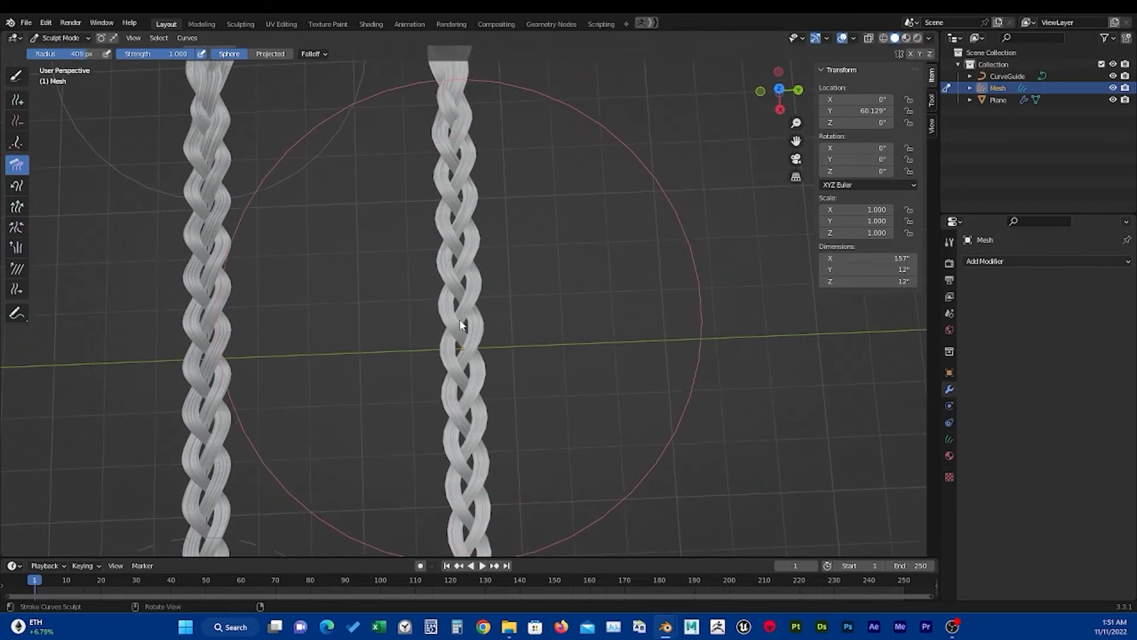
Comb the middle of the converted braid sideways into a slight bend and return to Object Mode.
mouse_move(461, 320)
left_mouse_down()
mouse_move(443, 320)
mouse_move(442, 301)
mouse_move(454, 325)
mouse_move(448, 372)
left_mouse_up()
middle_click_drag(489, 418, 474, 385)
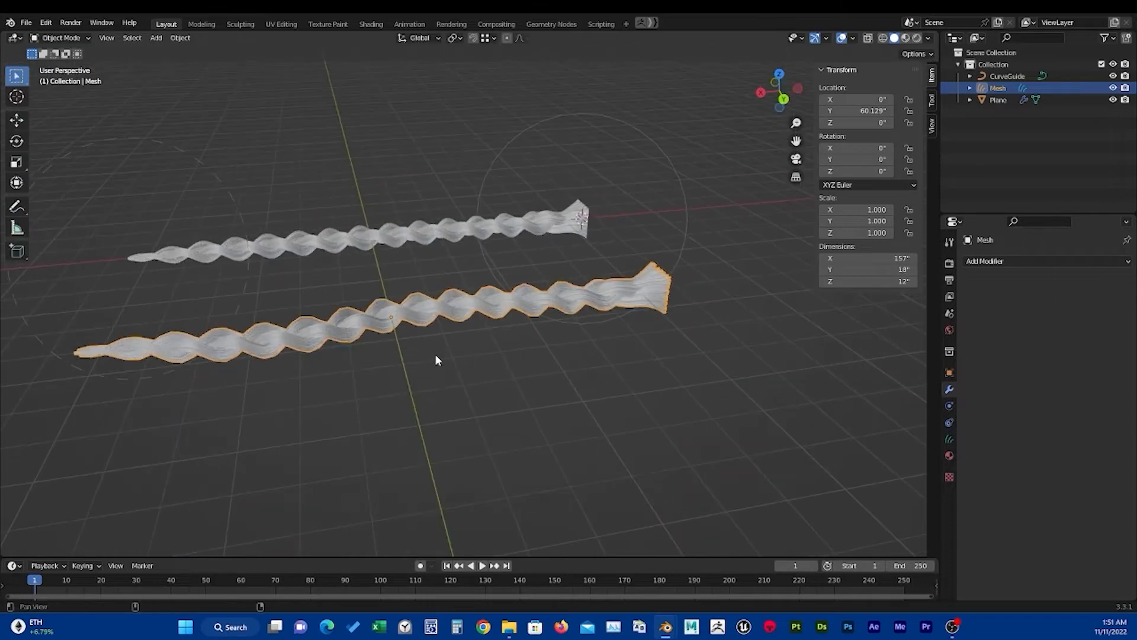
Try to rotate the combed braid as a whole object.
middle_click_drag(435, 355, 467, 319)
key("r")
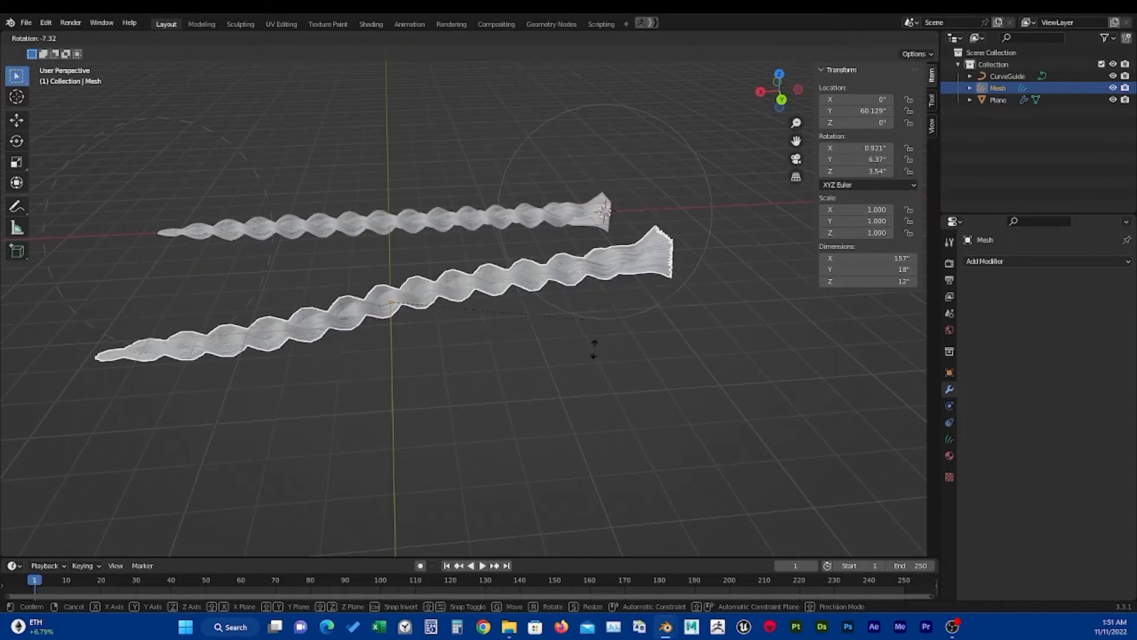
key("Escape")
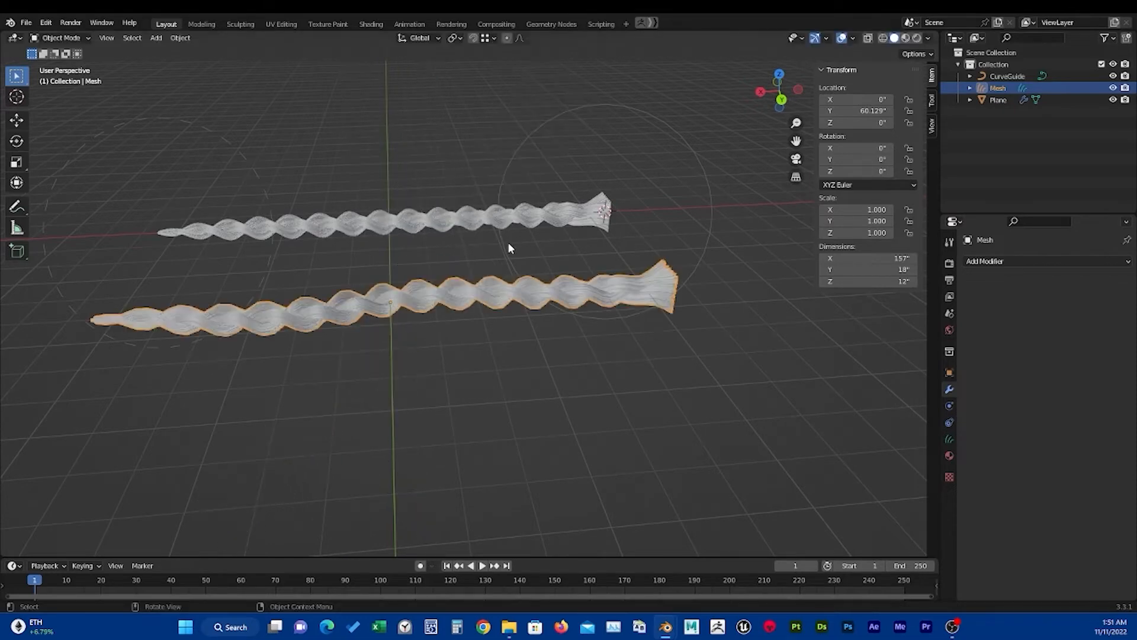
middle_click_drag(456, 294, 617, 299)
left_click(618, 299)
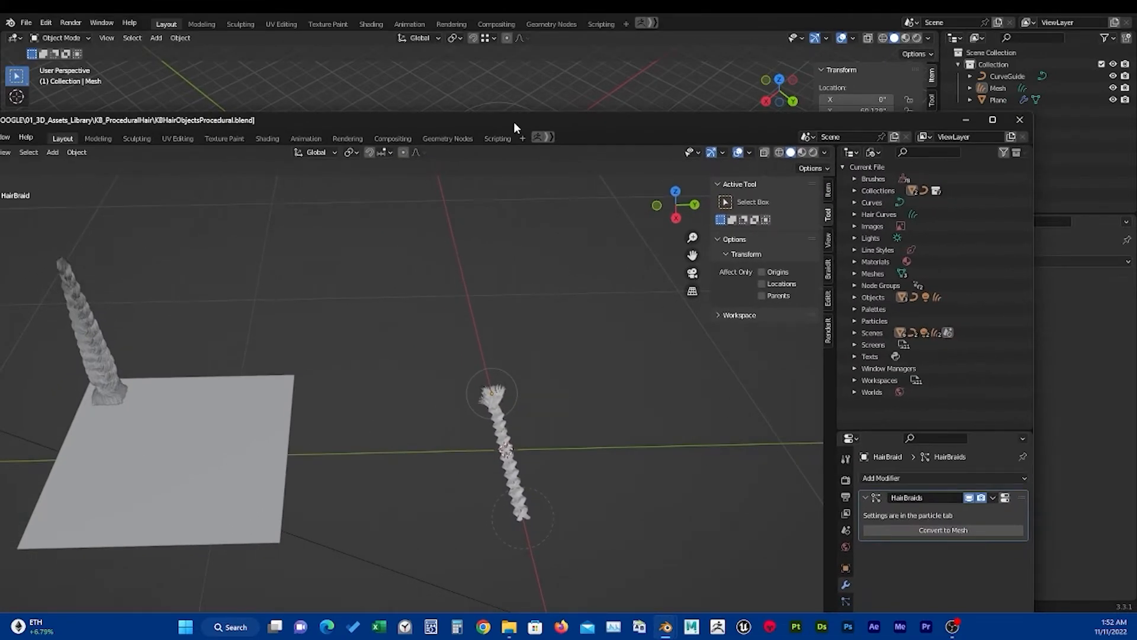
Switch to the Blender window with KBHairObjectsProcedural.blend and examine its HairBraid particle object beside the plane.
double_click(513, 122)
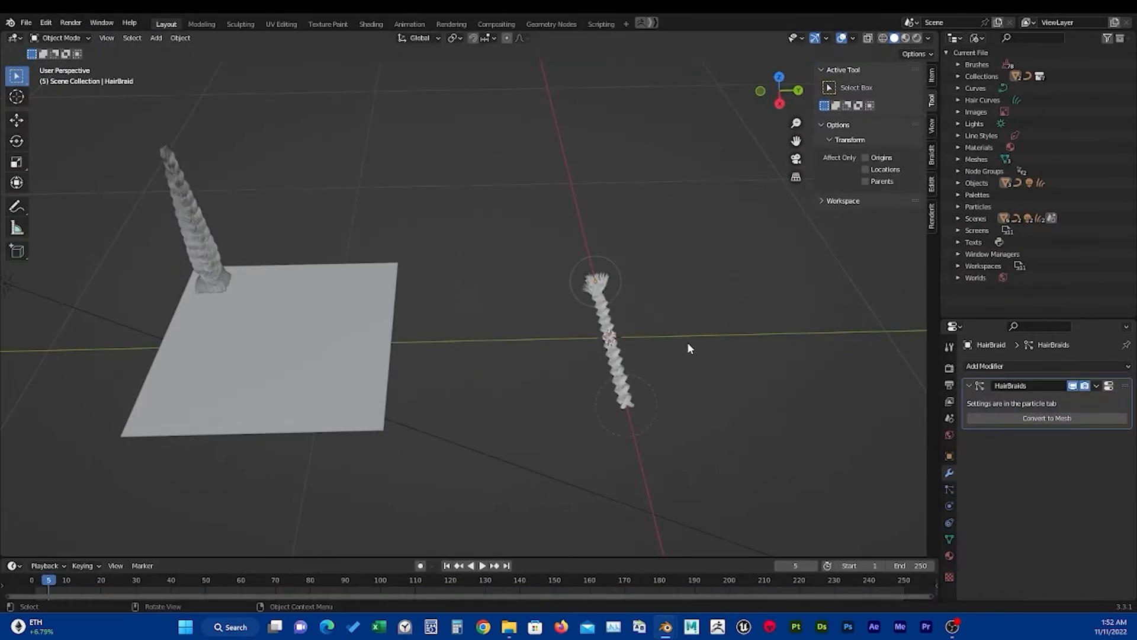
middle_click_drag(688, 348, 556, 302)
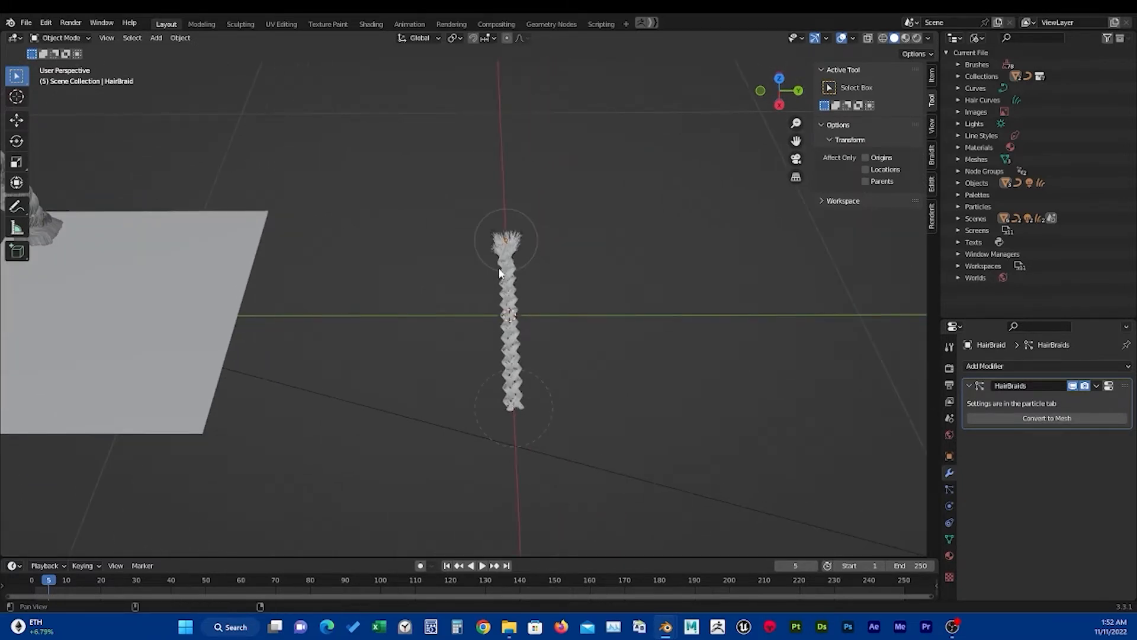
middle_click_drag(540, 255, 628, 330)
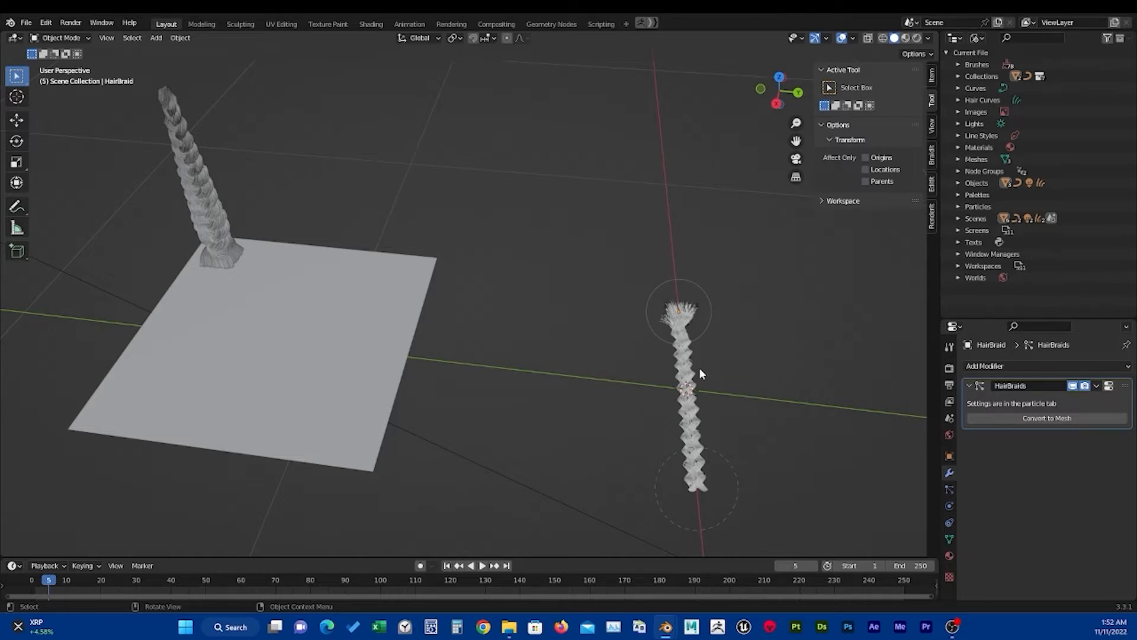
left_click(679, 337)
middle_click_drag(680, 336, 576, 312, "shift")
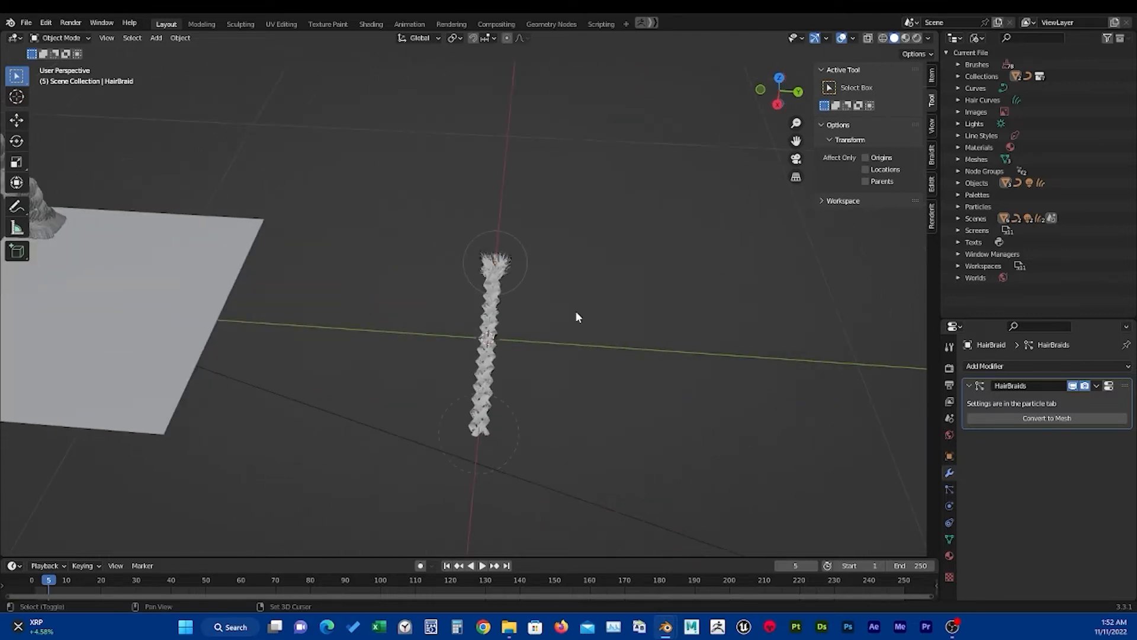
scroll(575, 325, "up", 1)
left_click(576, 310)
left_click_drag(574, 432, 464, 219)
key("x")
left_click(508, 270)
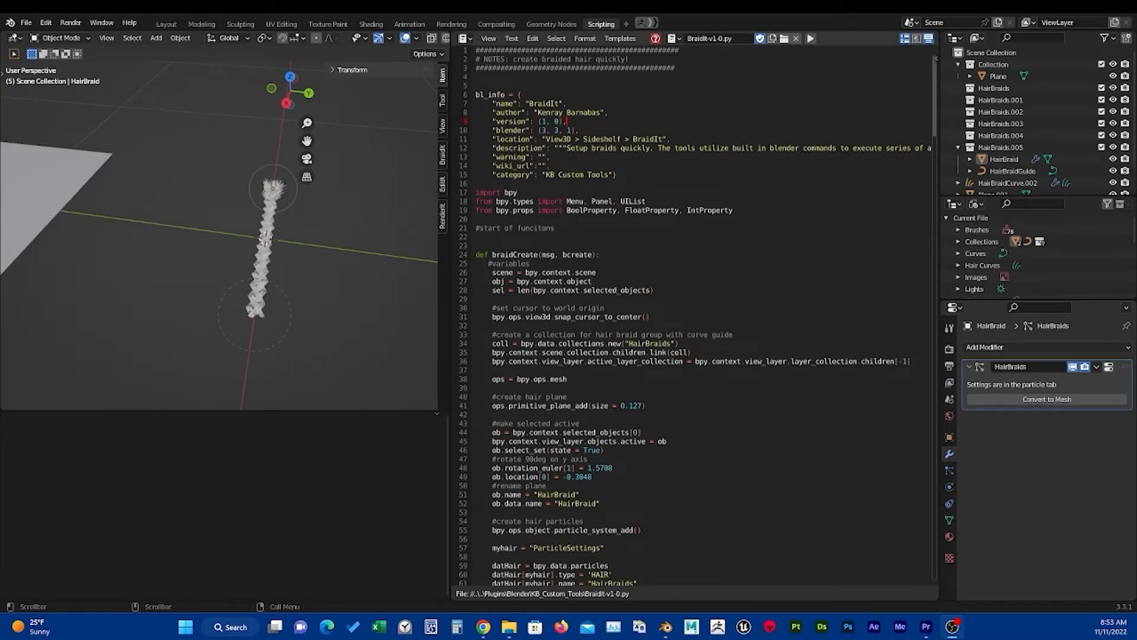
Skim the BraidIt-v1-0.py script's add-on info and the beginning of its braidCreate function.
scroll(675, 203, "down", 6)
scroll(626, 216, "up", 6)
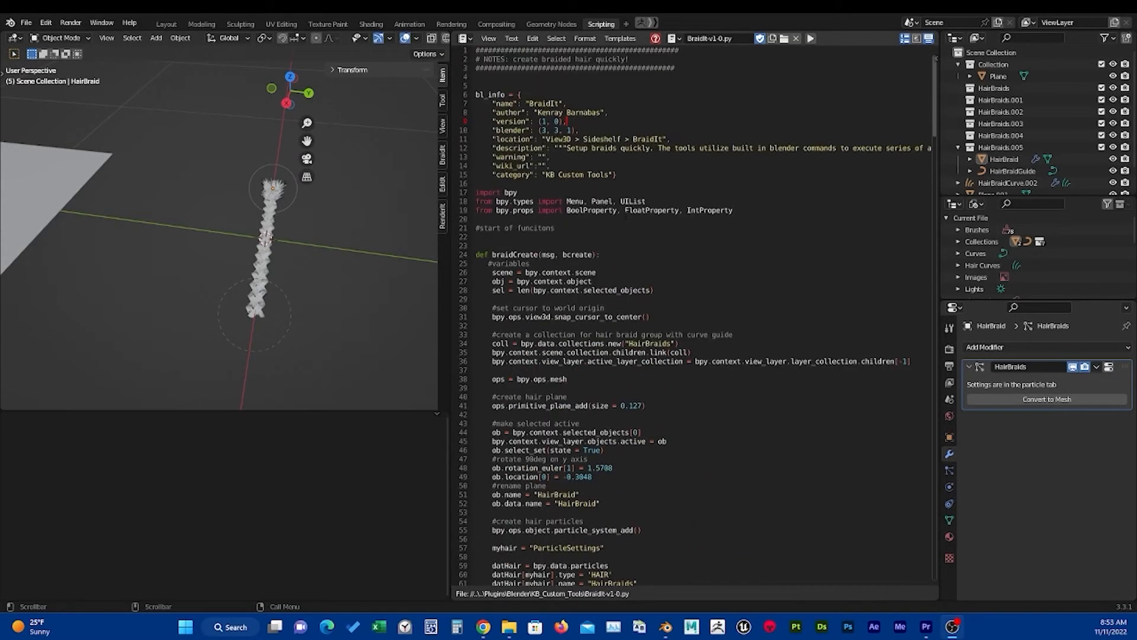
left_click(635, 107)
scroll(676, 314, "down", 6)
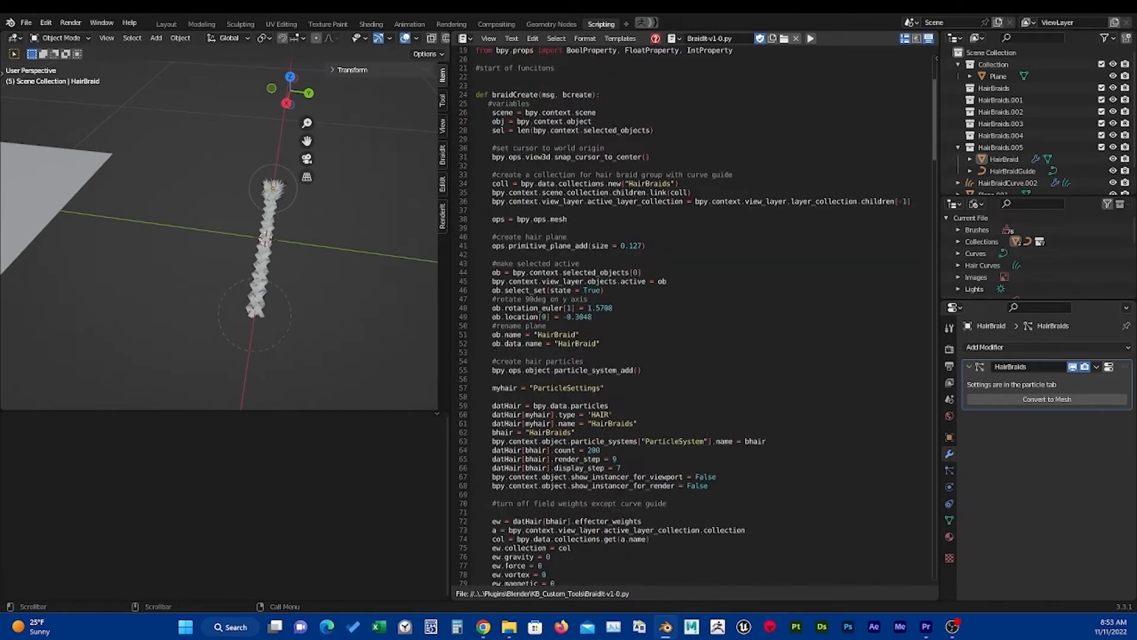
scroll(675, 314, "up", 6)
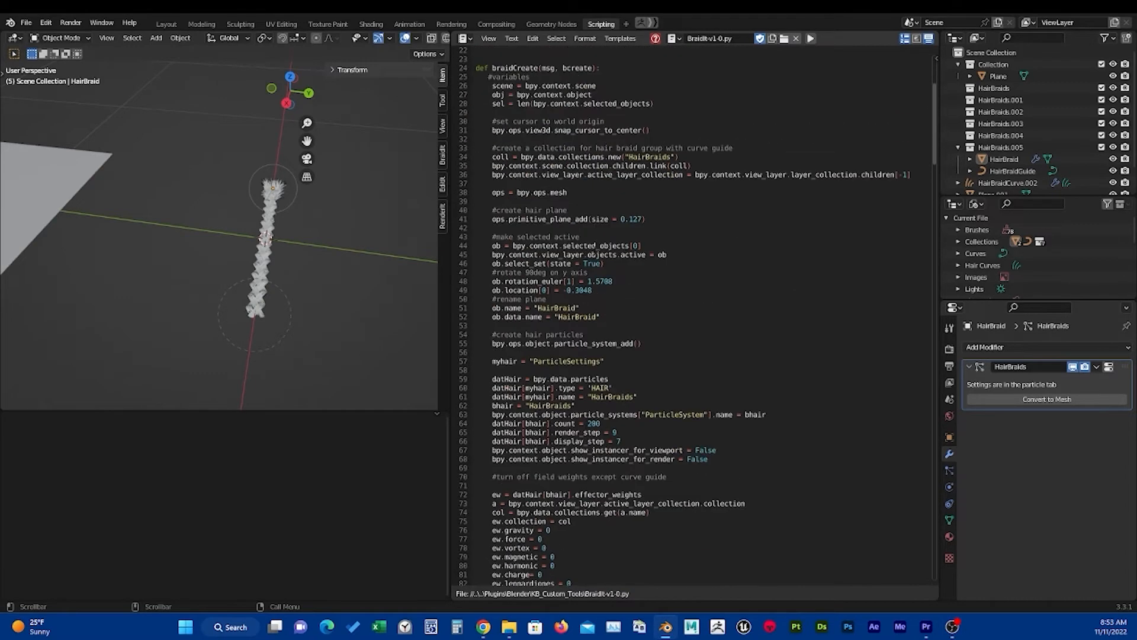
left_click(630, 40)
mouse_move(636, 54)
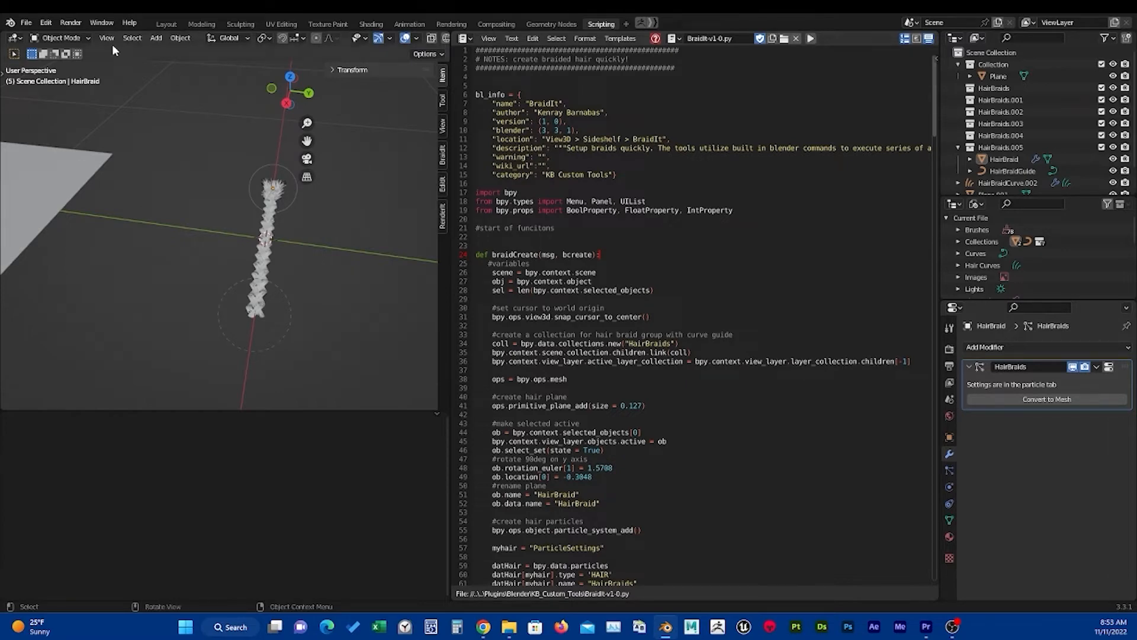
Open the add-on preferences, filter them to the KB Custom Tools category and expand the BraidIt entry's details.
left_click(45, 23)
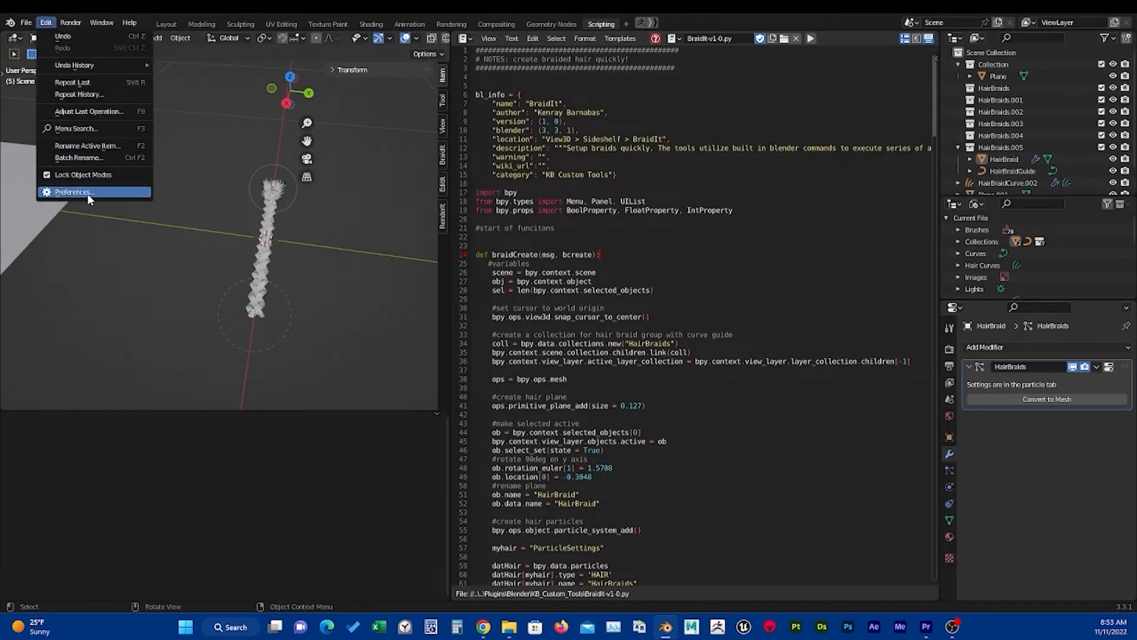
left_click(87, 192)
left_click_drag(158, 29, 215, 134)
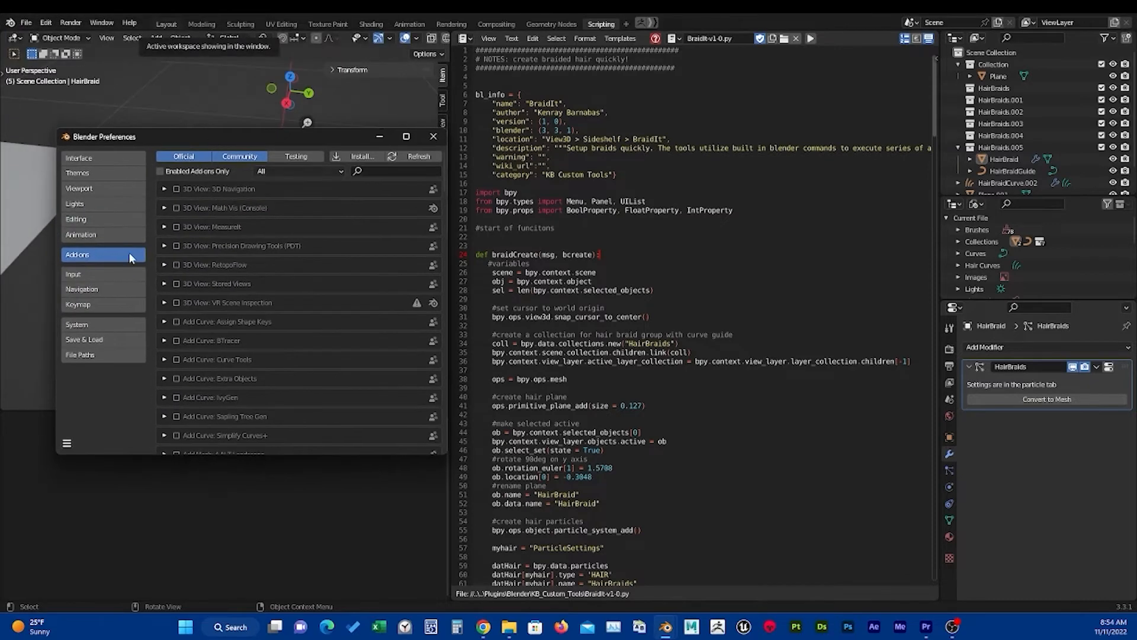
left_click(284, 171)
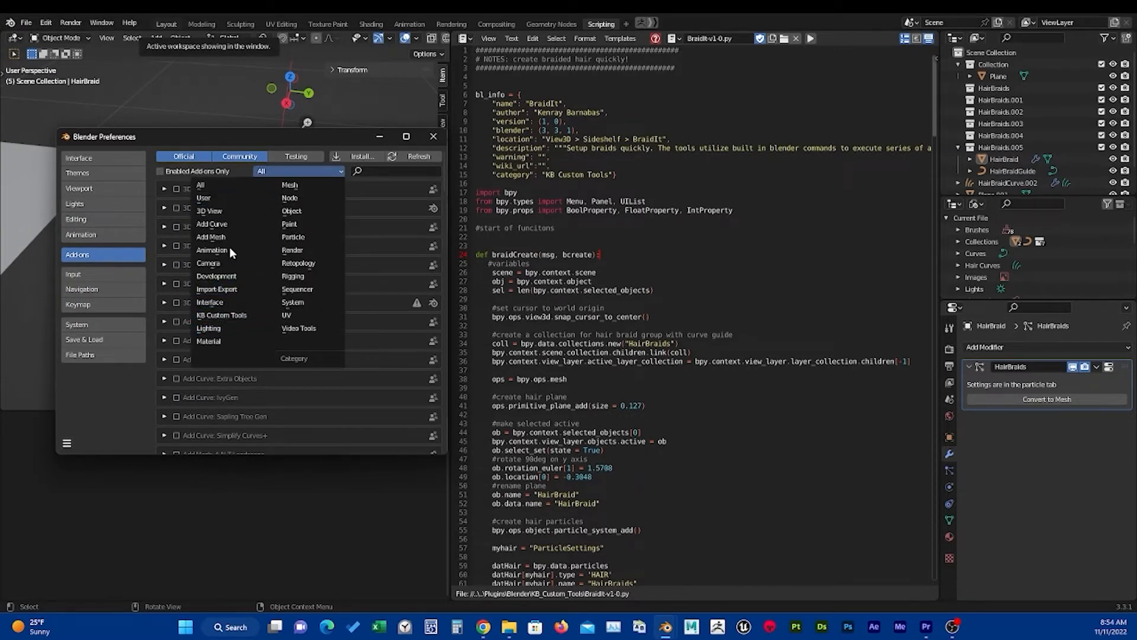
left_click(222, 315)
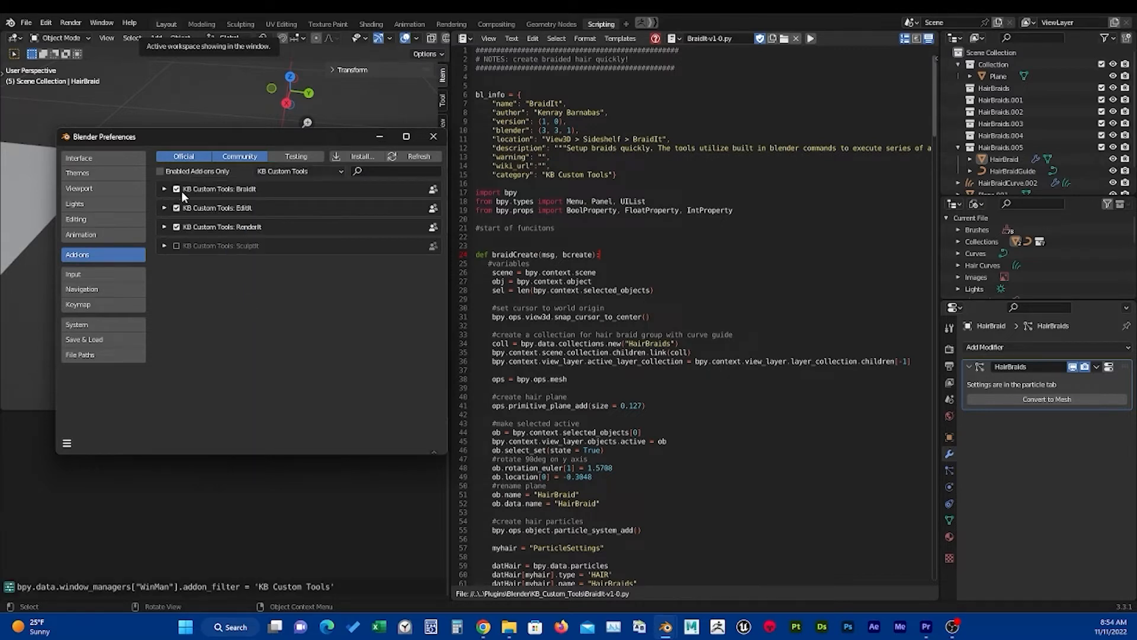
left_click(164, 189)
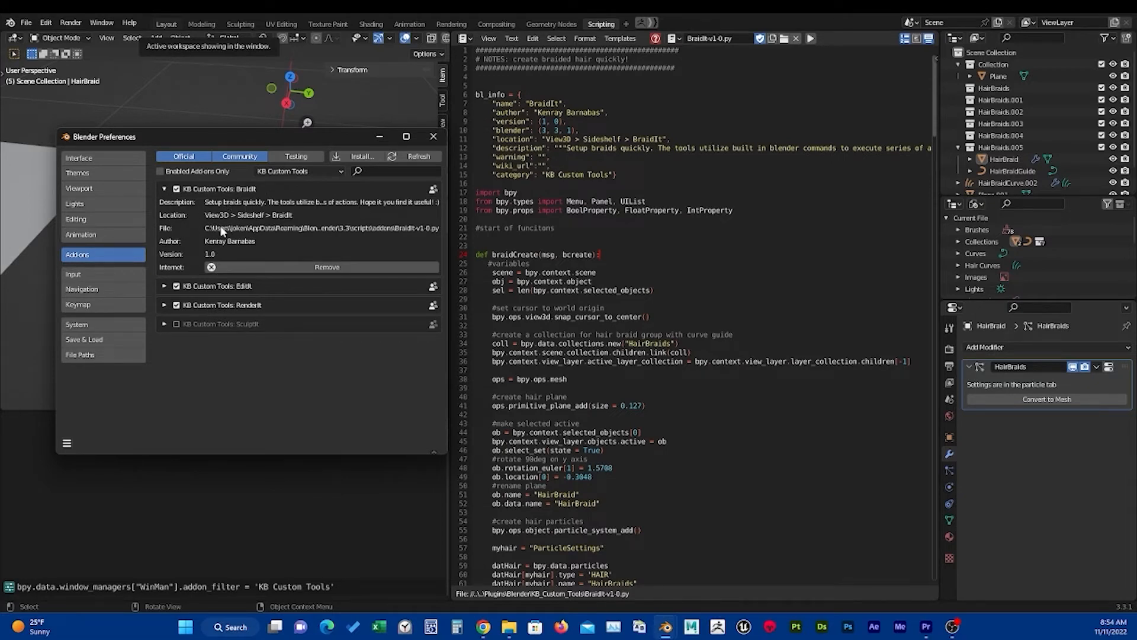
Review the script from its import statements to the variables of the braidCreate function.
left_click(549, 157)
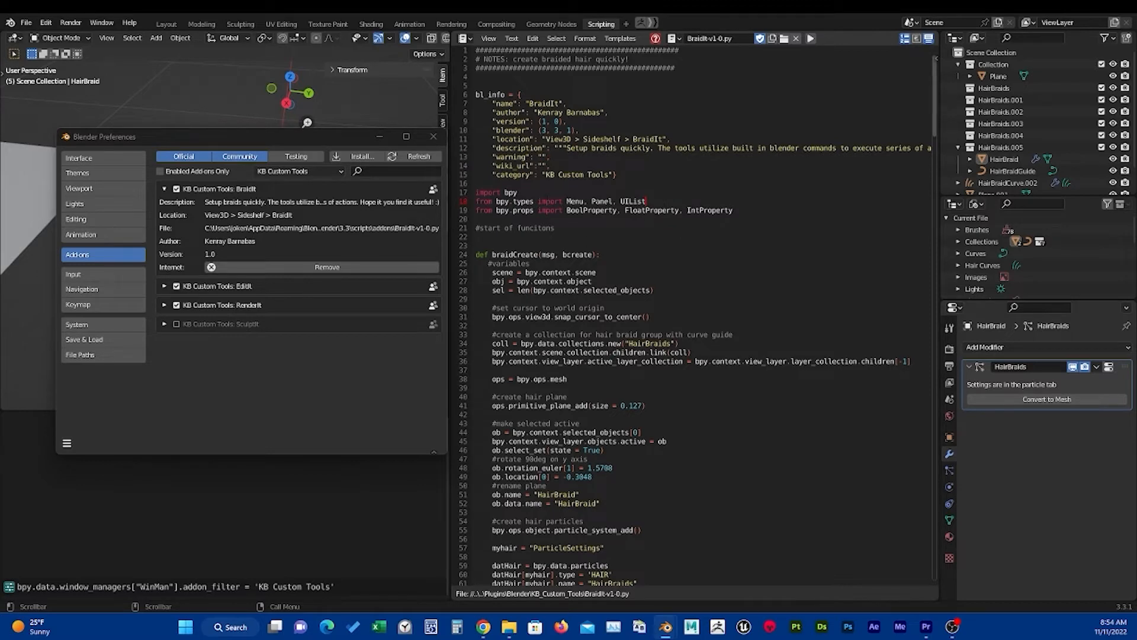
scroll(696, 314, "down", 3)
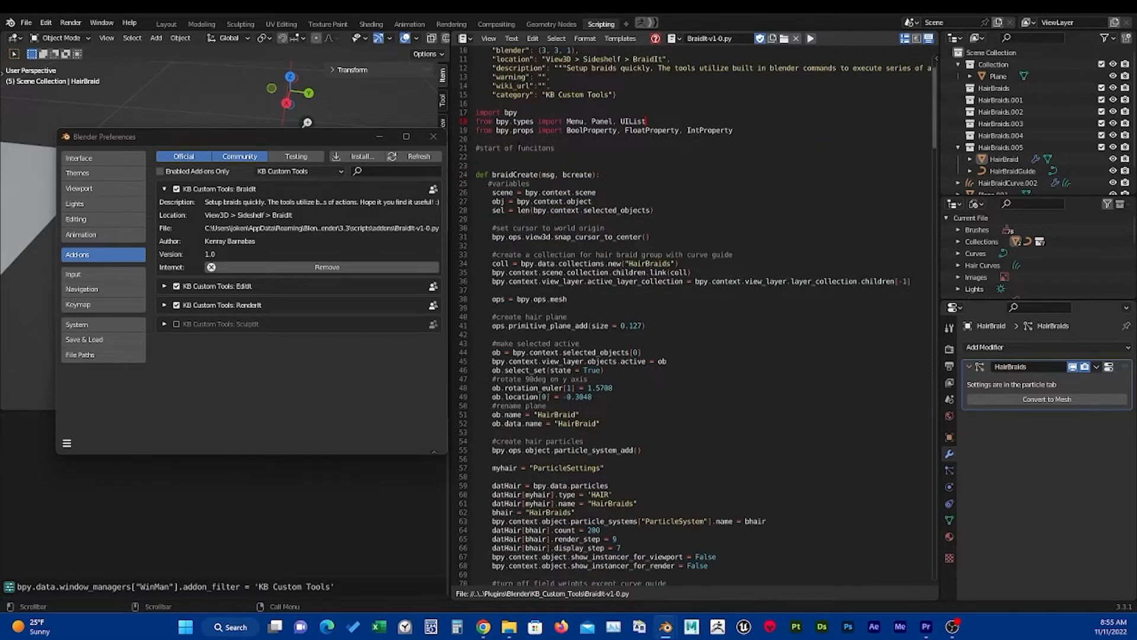
scroll(695, 314, "down", 1)
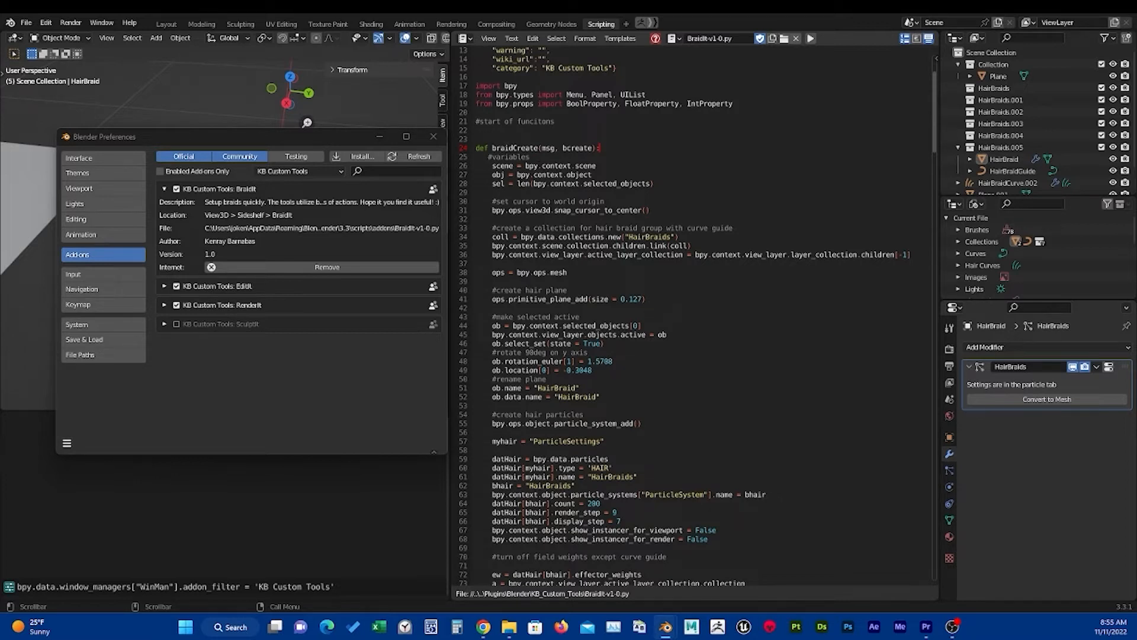
scroll(696, 313, "down", 2)
Examine the braidCreate lines that set the cursor to the world origin and create and link the HairBraids collection.
left_click(476, 166)
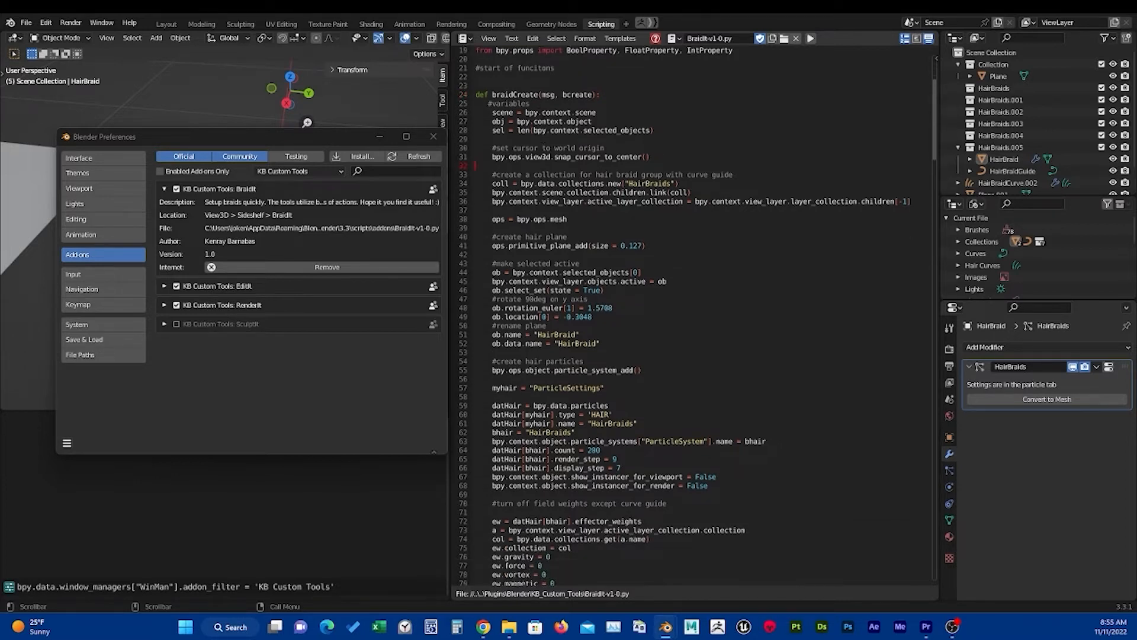
left_click(649, 157)
left_click(679, 184)
scroll(696, 314, "down", 1)
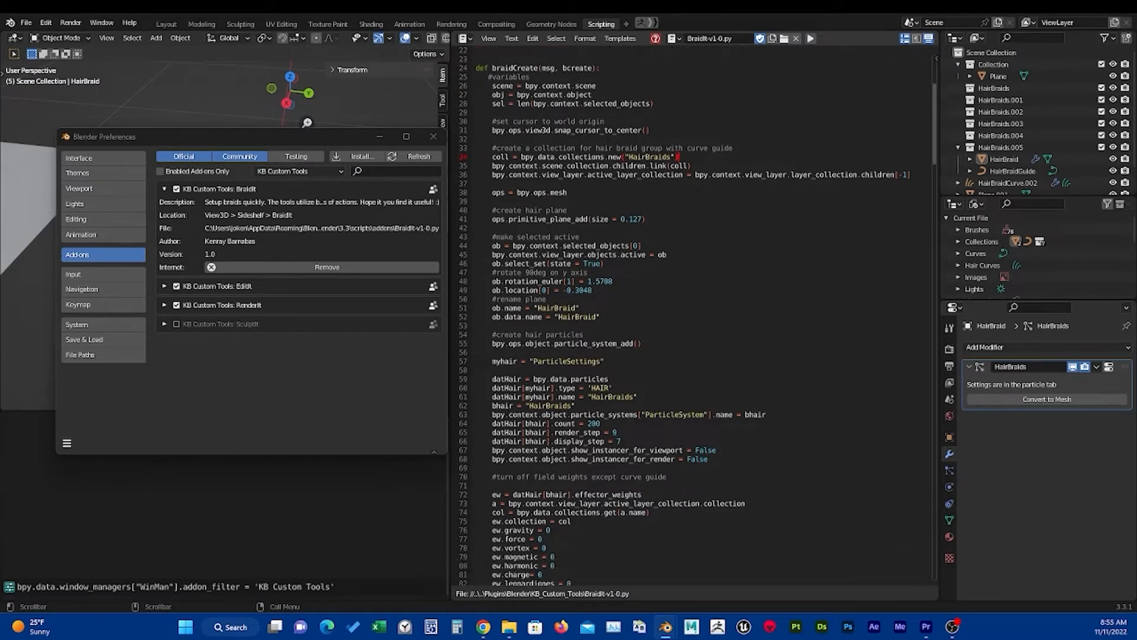
scroll(696, 314, "up", 1)
left_click(656, 150)
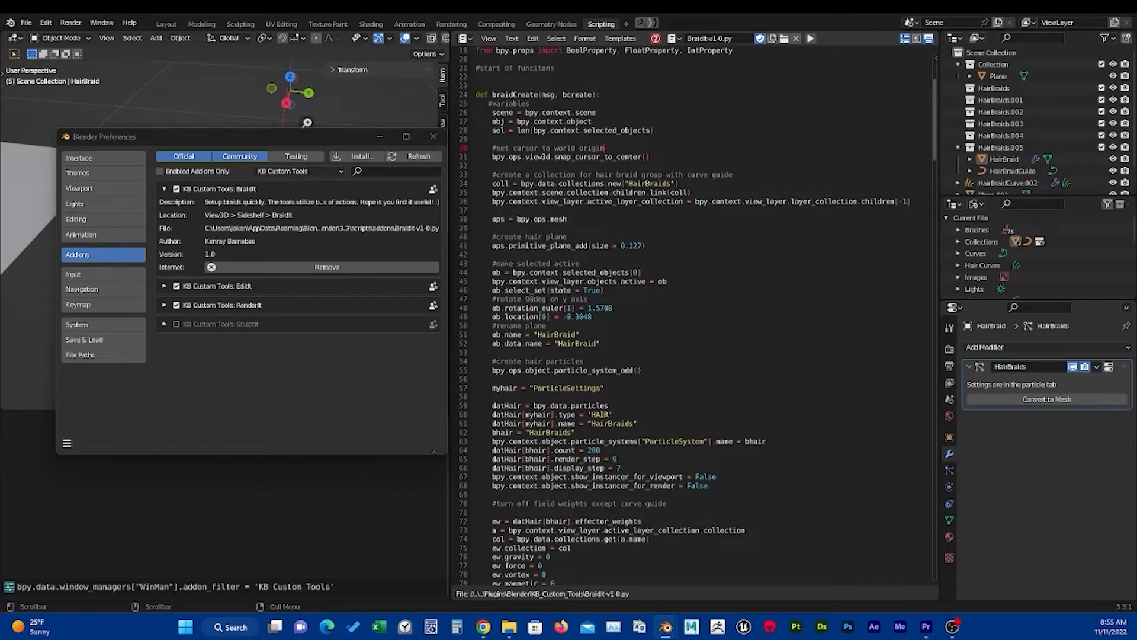
scroll(696, 313, "down", 1)
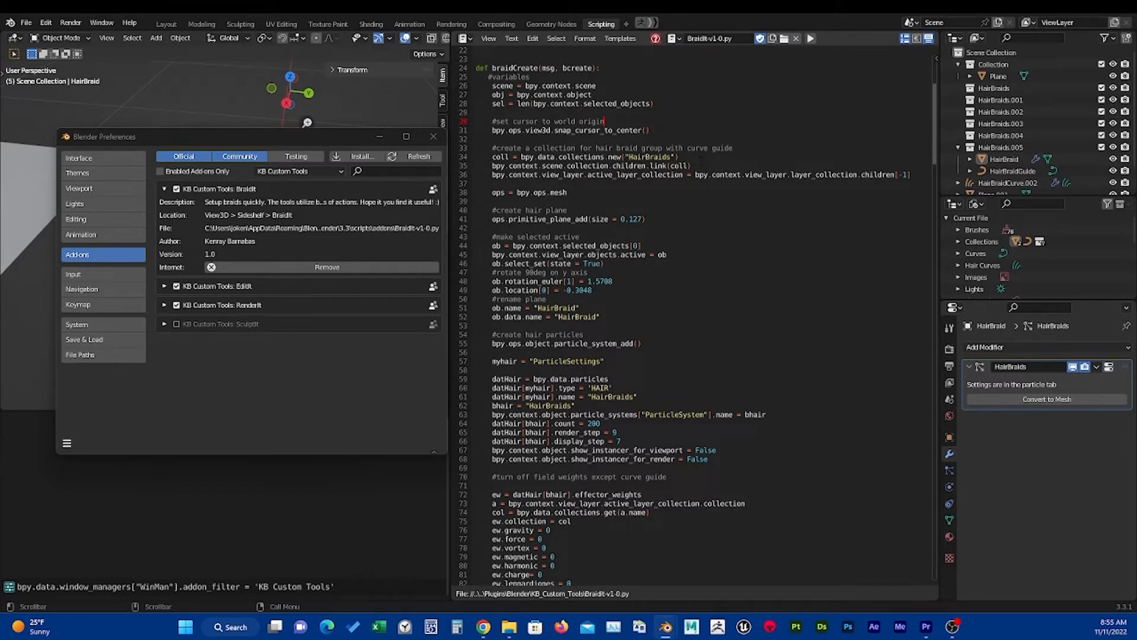
left_click(701, 161)
left_click(700, 167)
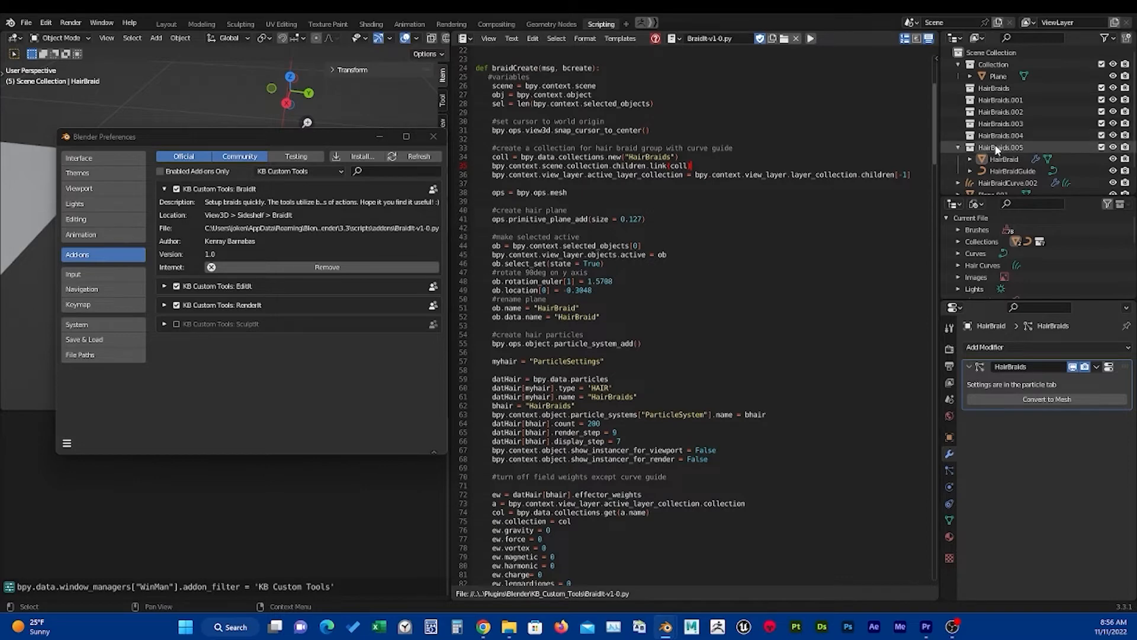
Examine the HairBraid particle system's field weights, including the effector collection and the Curve Guide weight.
left_click(950, 470)
scroll(974, 466, "down", 5)
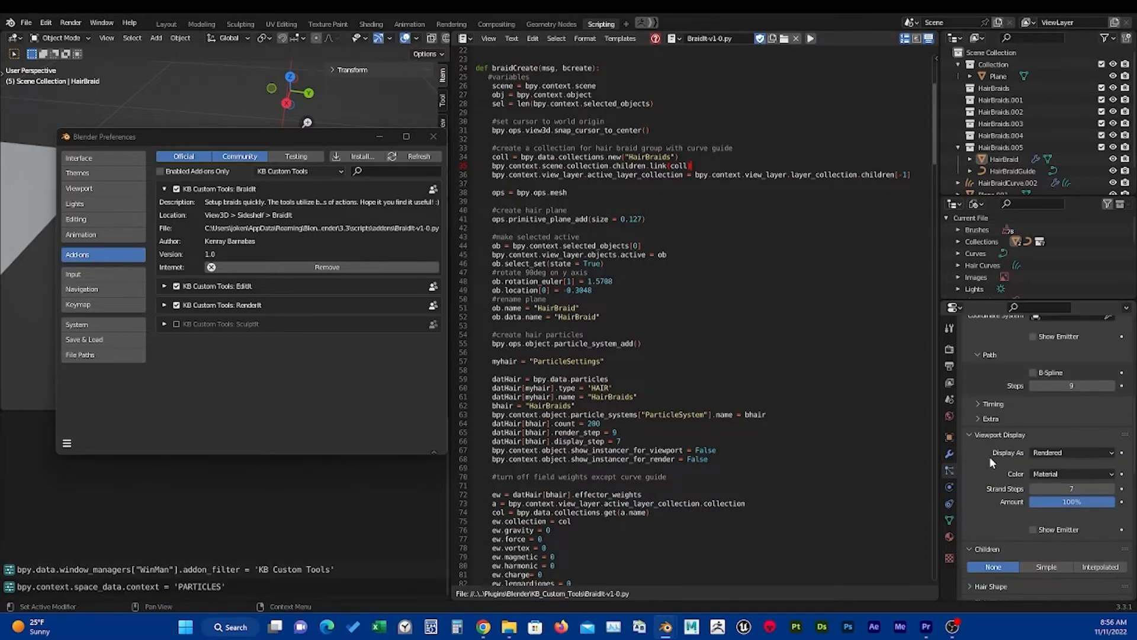
scroll(971, 465, "down", 8)
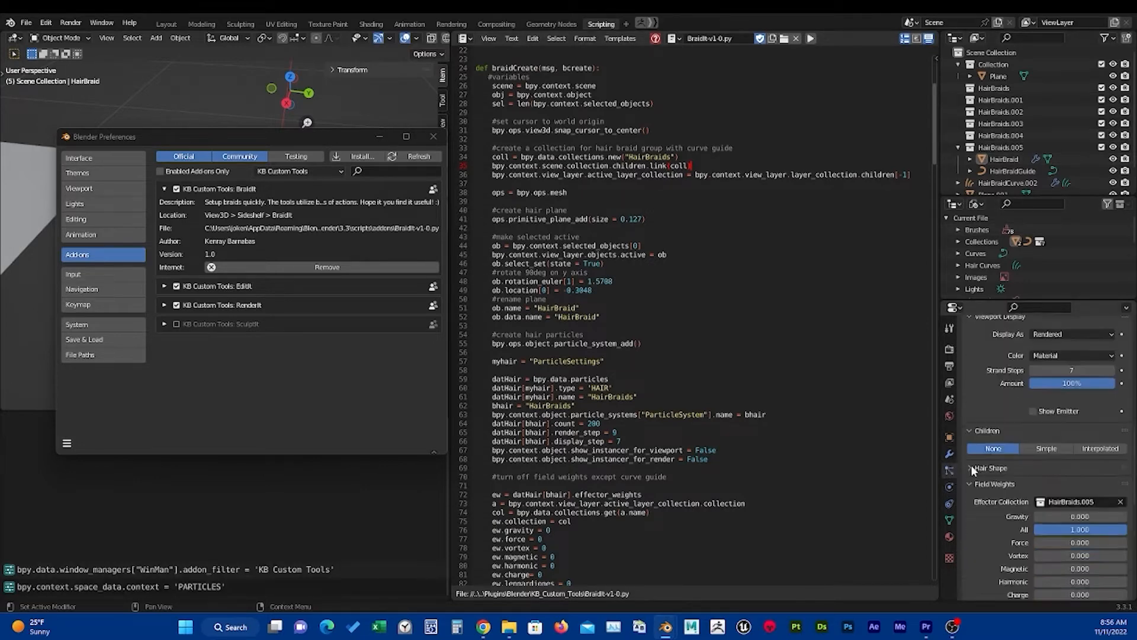
scroll(971, 456, "up", 3)
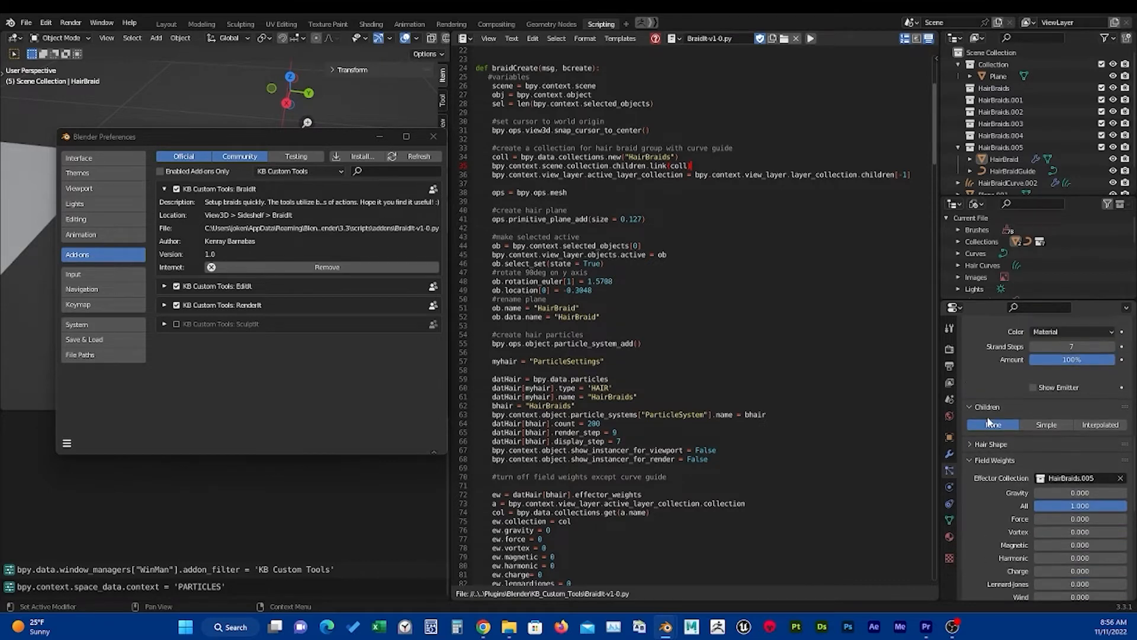
scroll(989, 438, "down", 2)
scroll(998, 419, "down", 3)
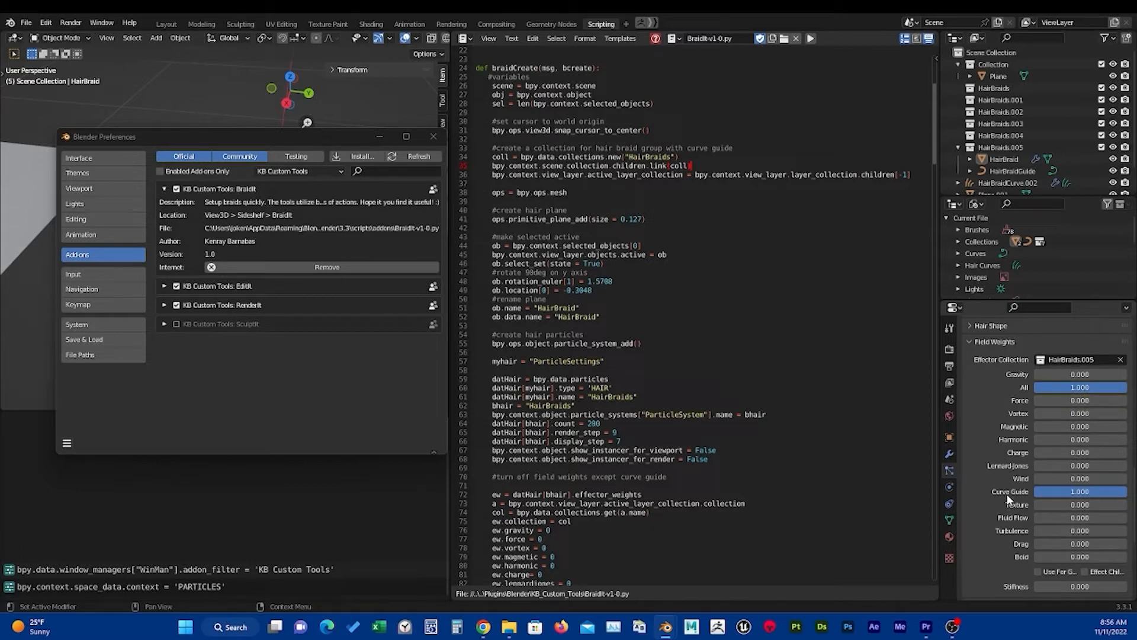
scroll(1045, 426, "up", 1)
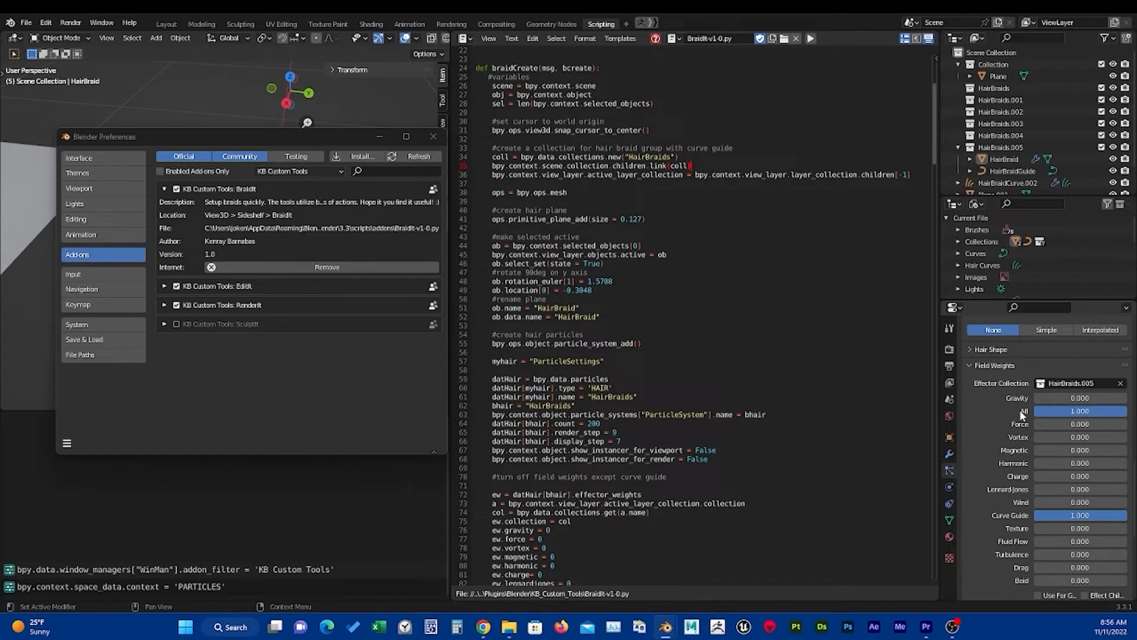
scroll(1001, 455, "up", 2)
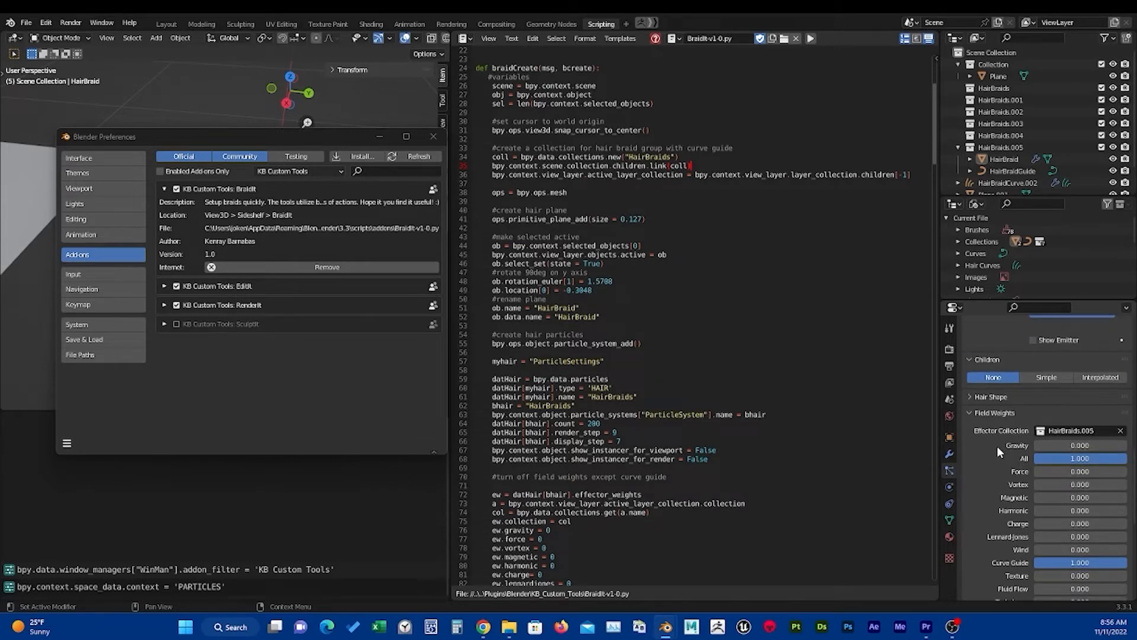
scroll(997, 447, "down", 2)
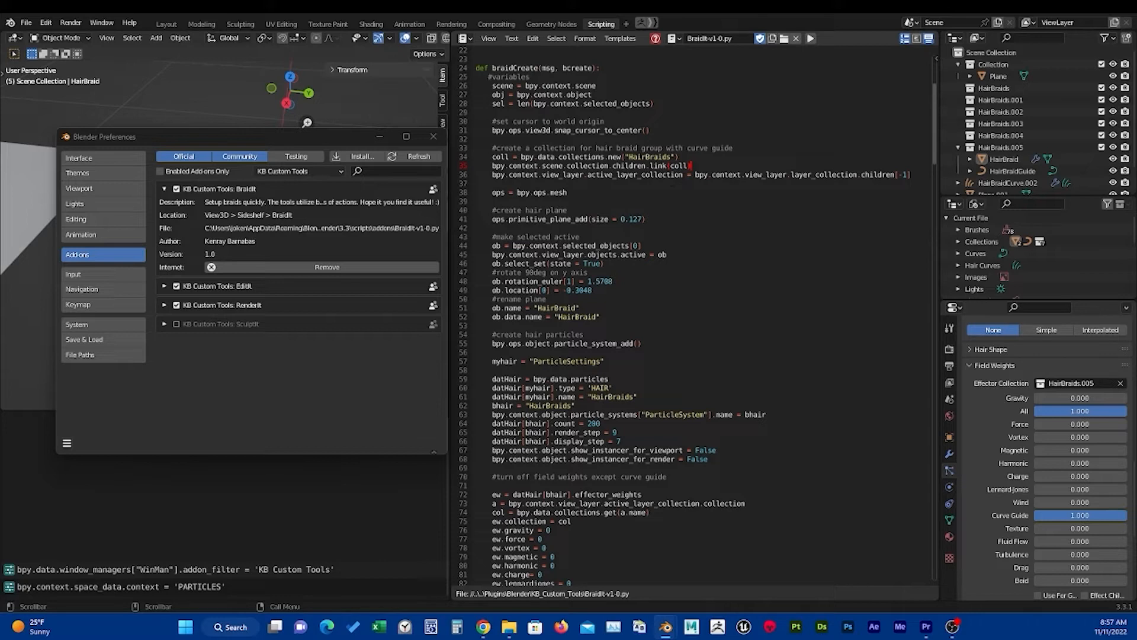
Examine the braidCreate lines that add the hair plane, make it active, rotate and rename it.
key("Down")
key("Down")
key("Down")
key("Down")
key("Down")
key("Down")
scroll(677, 316, "down", 2)
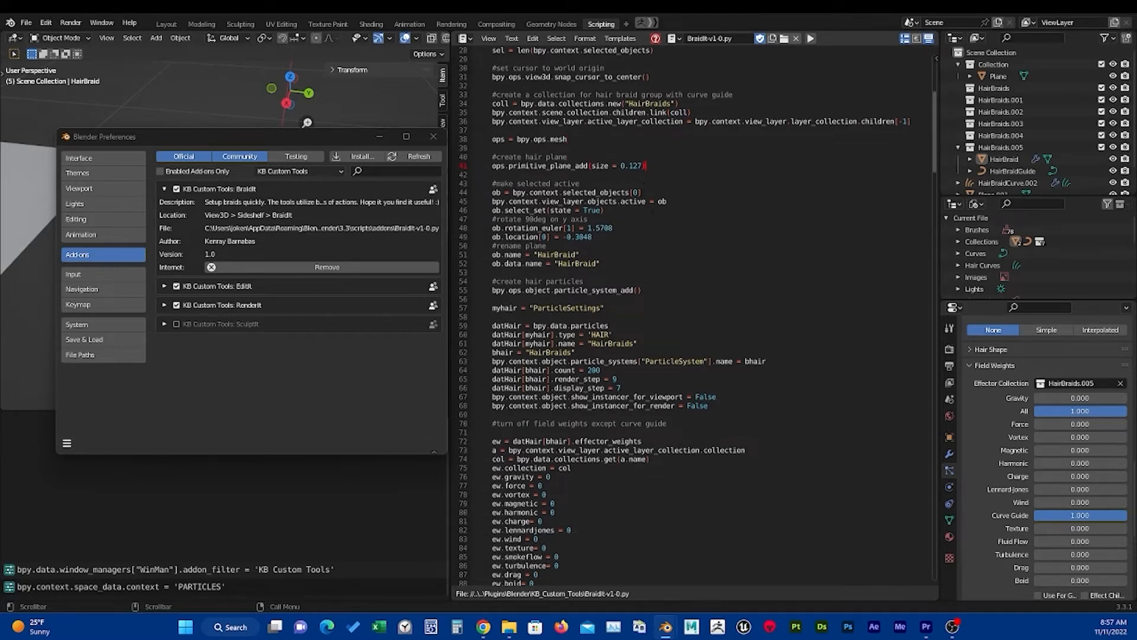
left_click(675, 199)
scroll(675, 199, "down", 1)
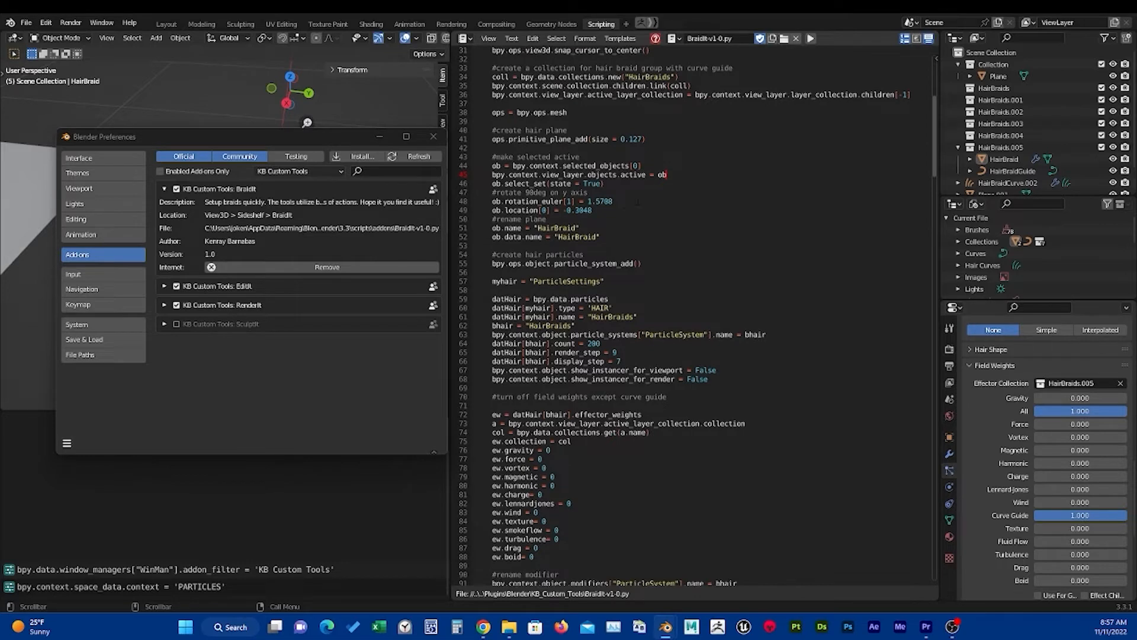
Examine the braidCreate lines that add the particle system and set its HAIR type, HairBraids name and count.
scroll(646, 193, "down", 3)
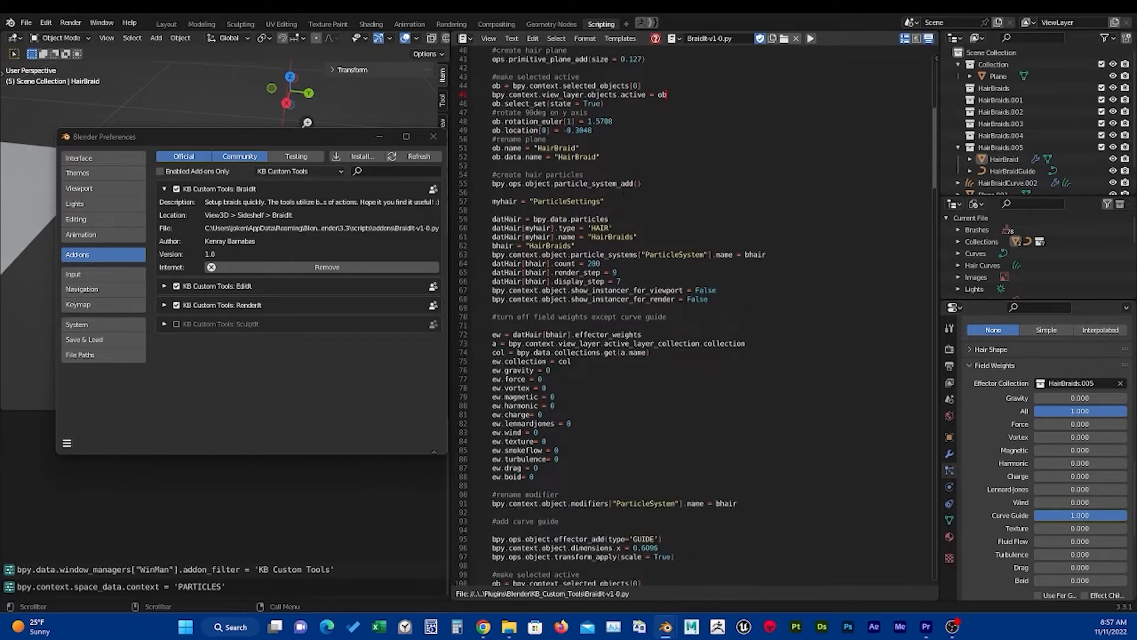
scroll(623, 194, "down", 2)
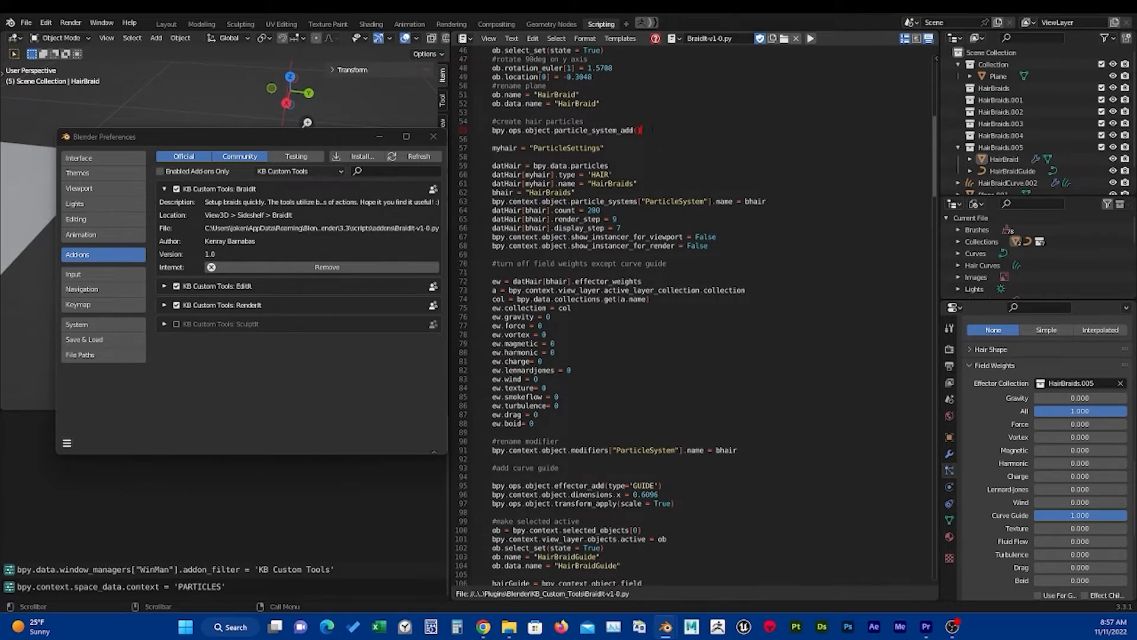
scroll(623, 194, "down", 2)
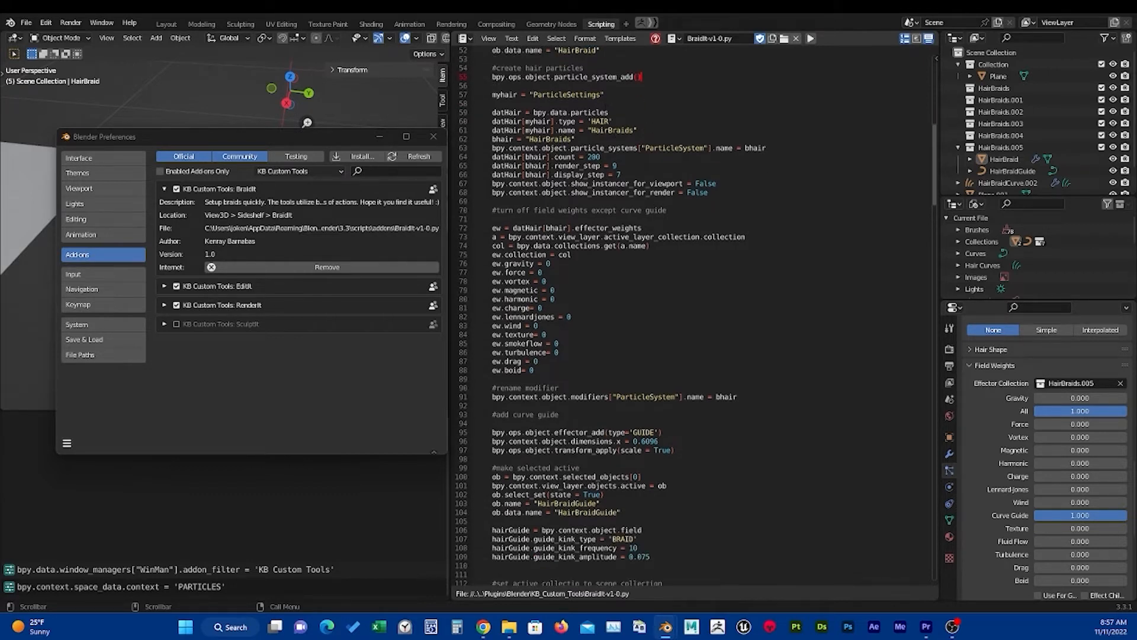
left_click(613, 122)
left_click(645, 128)
left_click(626, 139)
left_click(623, 157)
scroll(614, 237, "up", 5)
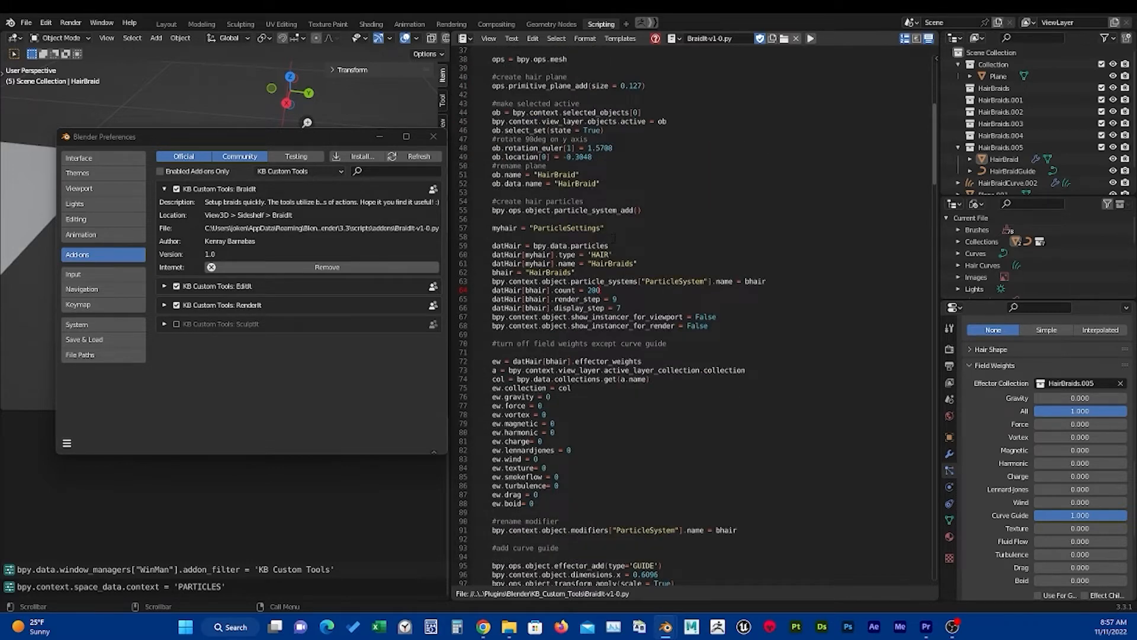
Examine the particle lines from the ParticleSettings variable to the render step, display step and hidden instancer settings.
scroll(614, 238, "down", 2)
key("Up")
key("Up")
key("Up")
key("Up")
key("Up")
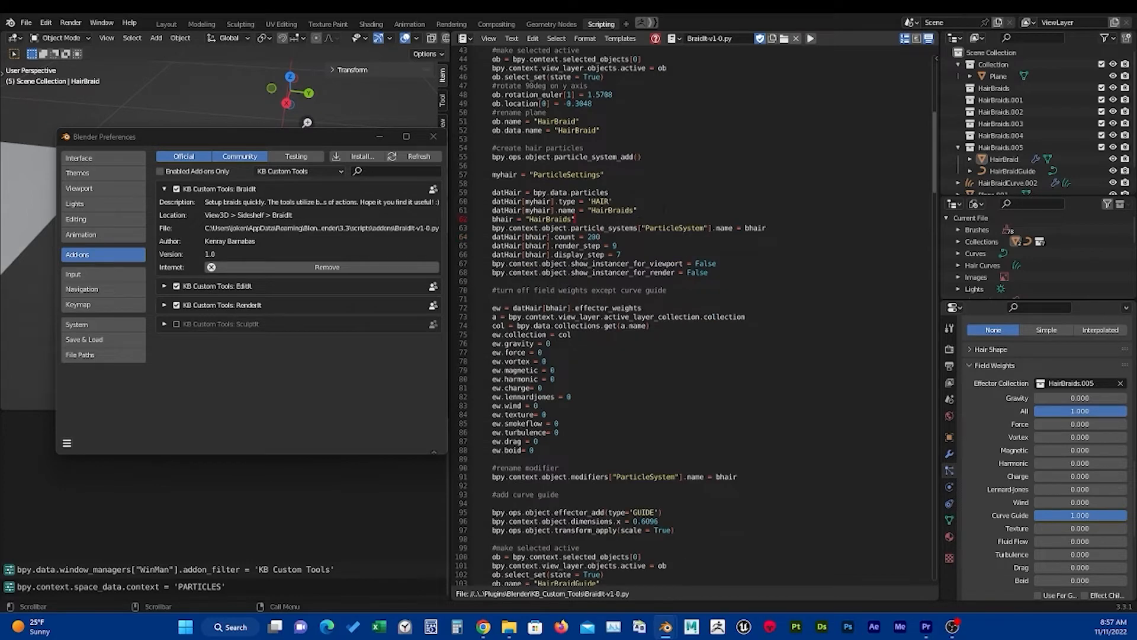
scroll(631, 225, "up", 2)
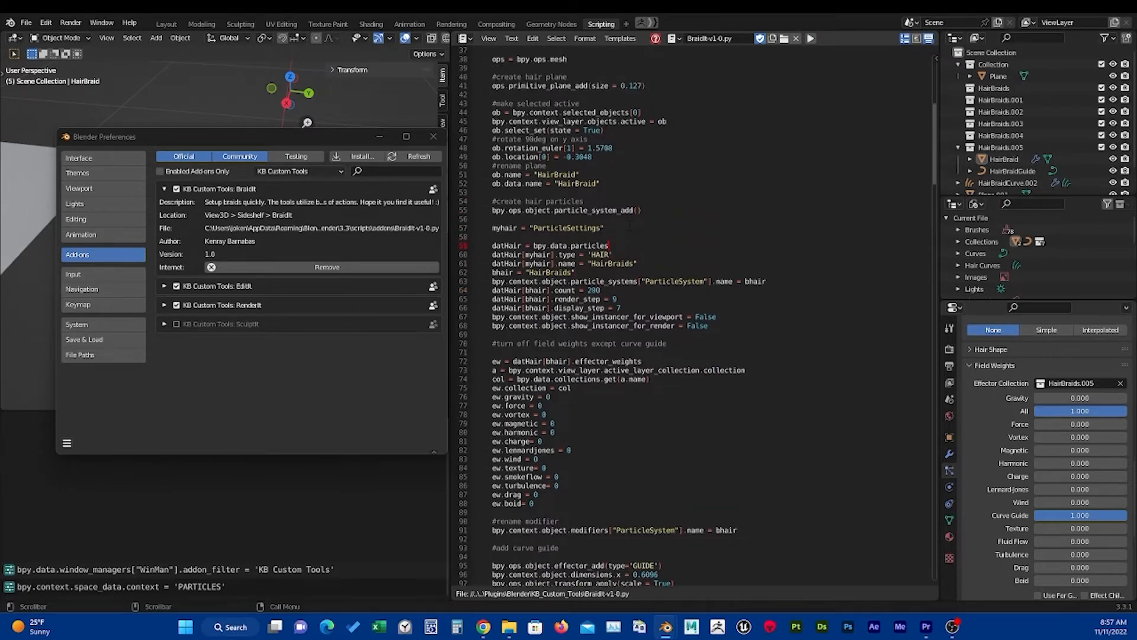
scroll(630, 201, "down", 4)
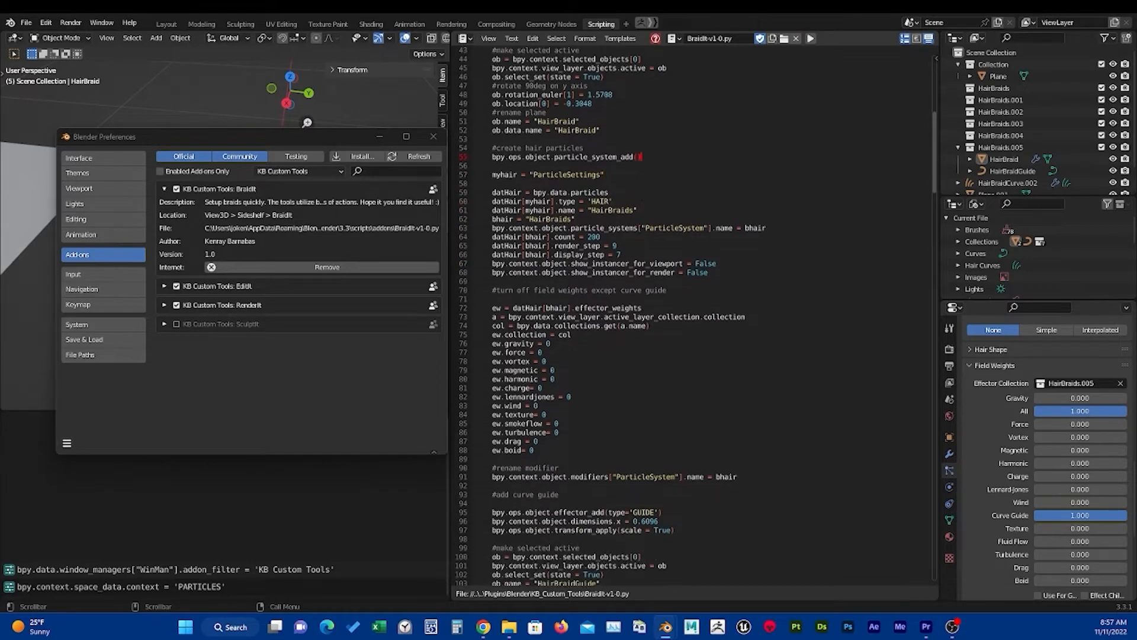
left_click(631, 196)
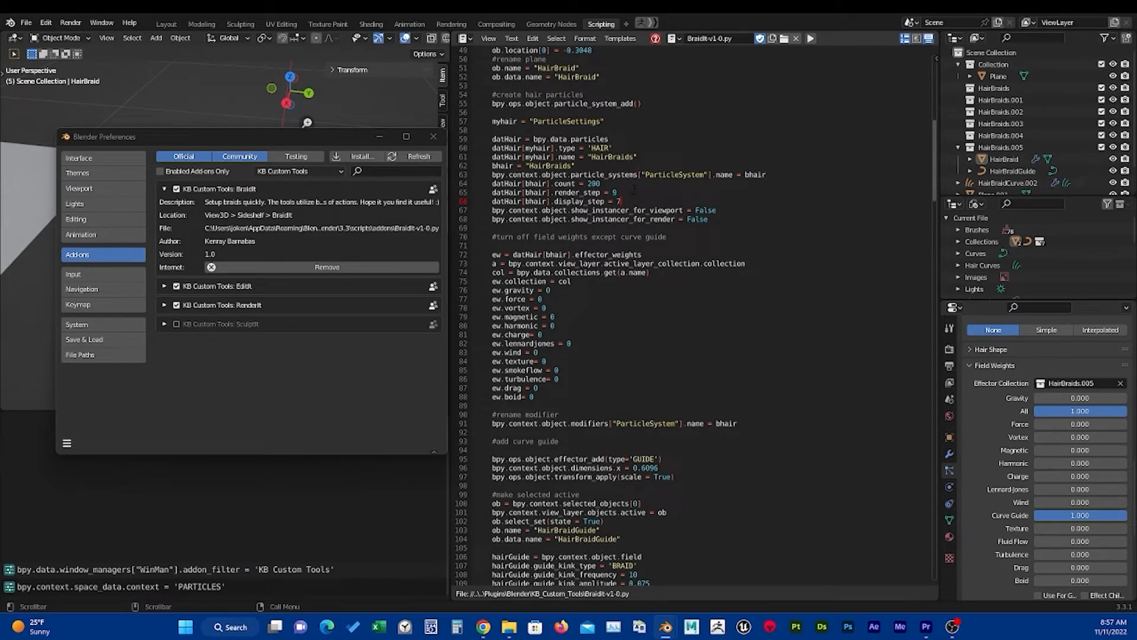
scroll(638, 188, "down", 1)
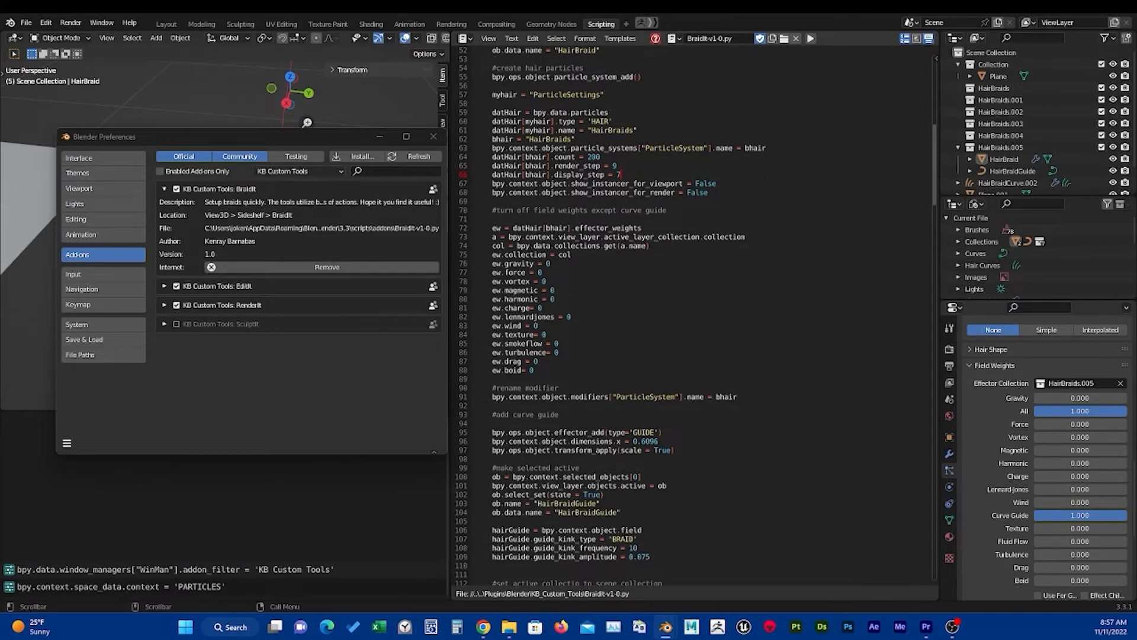
Examine the braidCreate lines that assign the effector collection and zero every field weight except the curve guide.
scroll(559, 175, "down", 4)
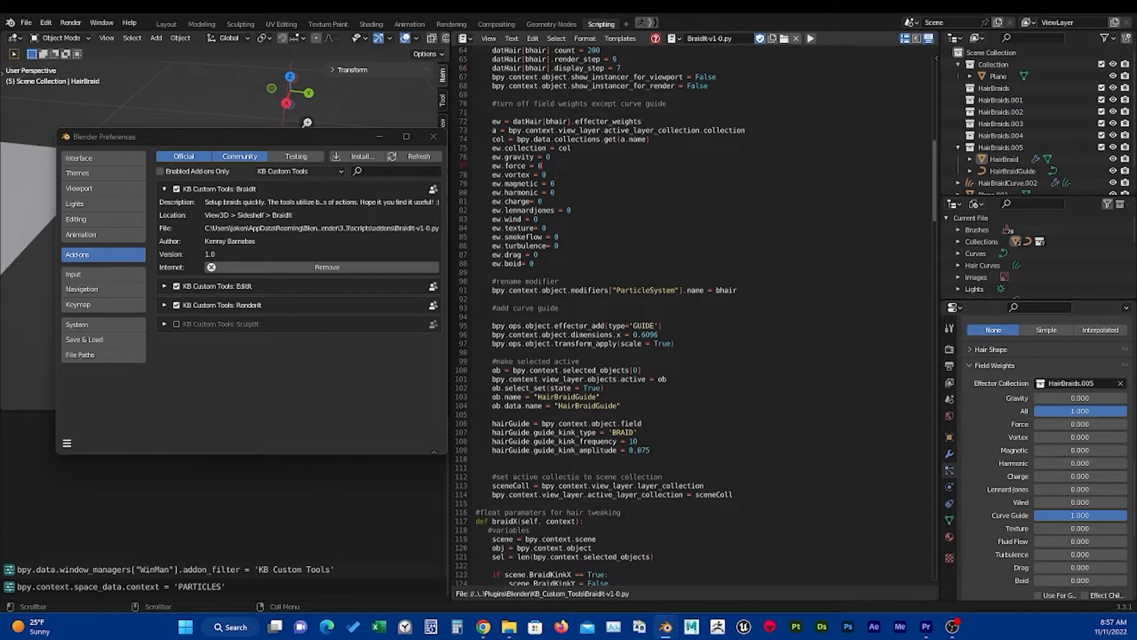
left_click(567, 158)
key("Down")
key("Down")
key("Down")
key("Down")
key("Down")
key("Down")
key("Down")
key("Down")
key("Down")
left_click(556, 254)
left_click(562, 245)
left_click(564, 237)
left_click(555, 262)
Examine the lines that rename the particle modifier, add the GUIDE effector and set its X dimension.
left_click(566, 282)
scroll(566, 282, "down", 3)
scroll(566, 281, "up", 1)
scroll(566, 281, "up", 1)
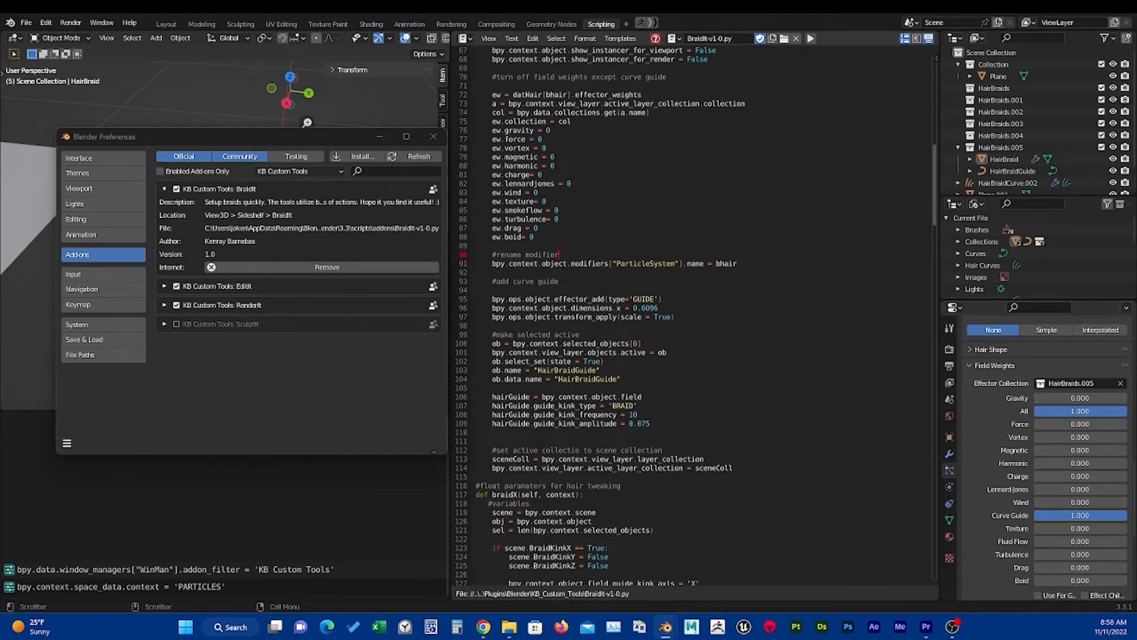
left_click(664, 300)
scroll(662, 299, "down", 1)
left_click(658, 281)
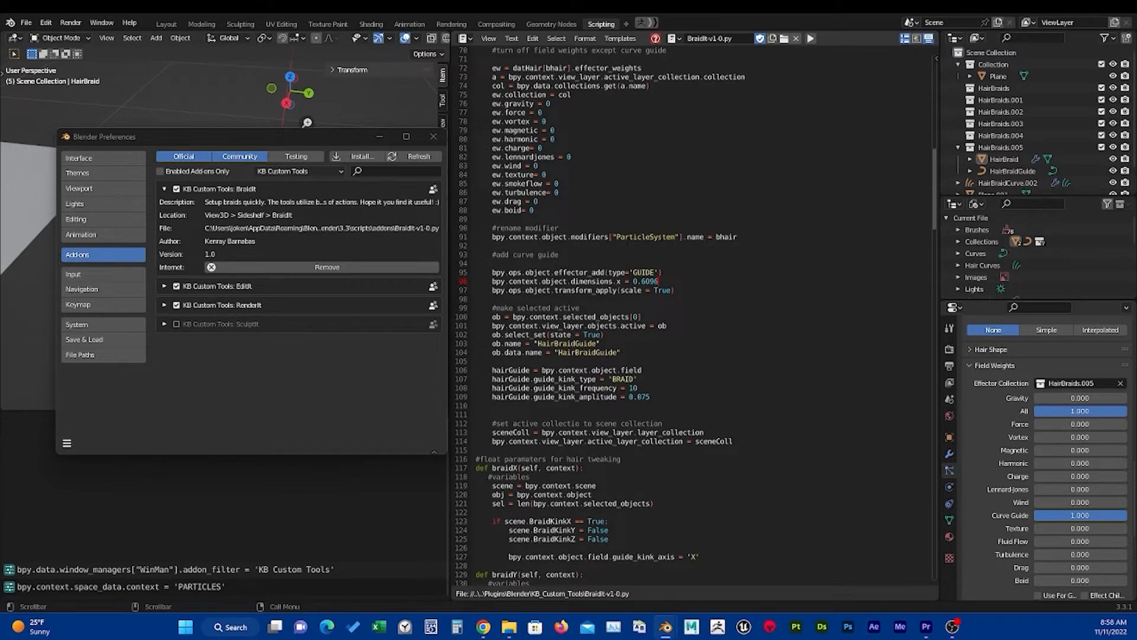
Examine the lines that name the HairBraidGuide, set its braid kink type, frequency and amplitude, and reactivate the scene collection.
scroll(680, 245, "down", 2)
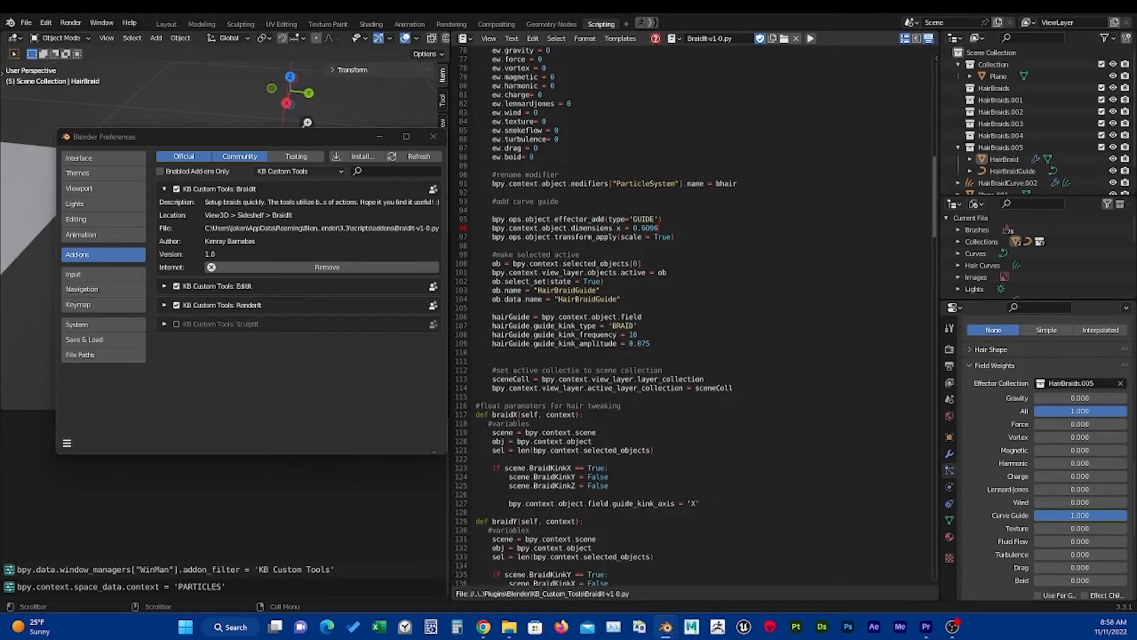
scroll(650, 238, "down", 1)
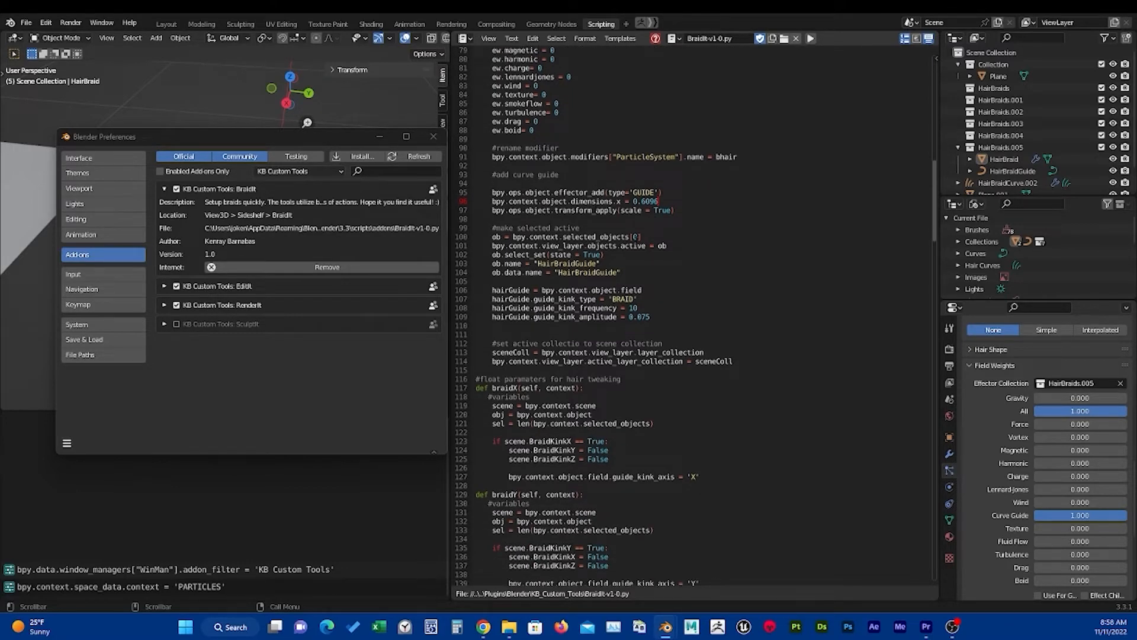
scroll(638, 220, "down", 4)
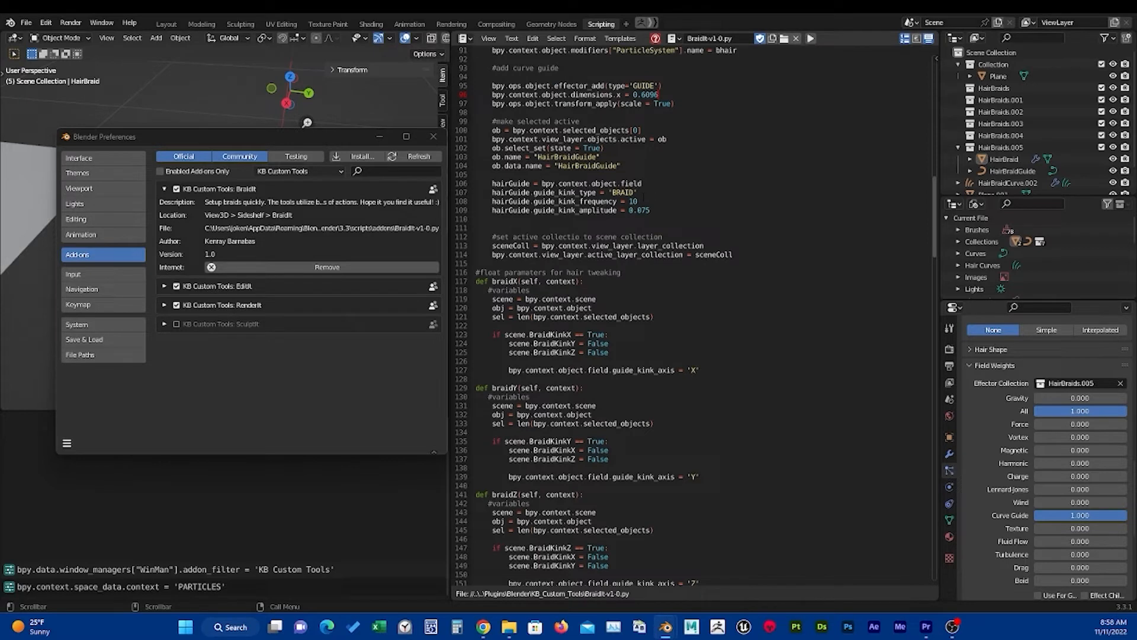
scroll(593, 317, "down", 1)
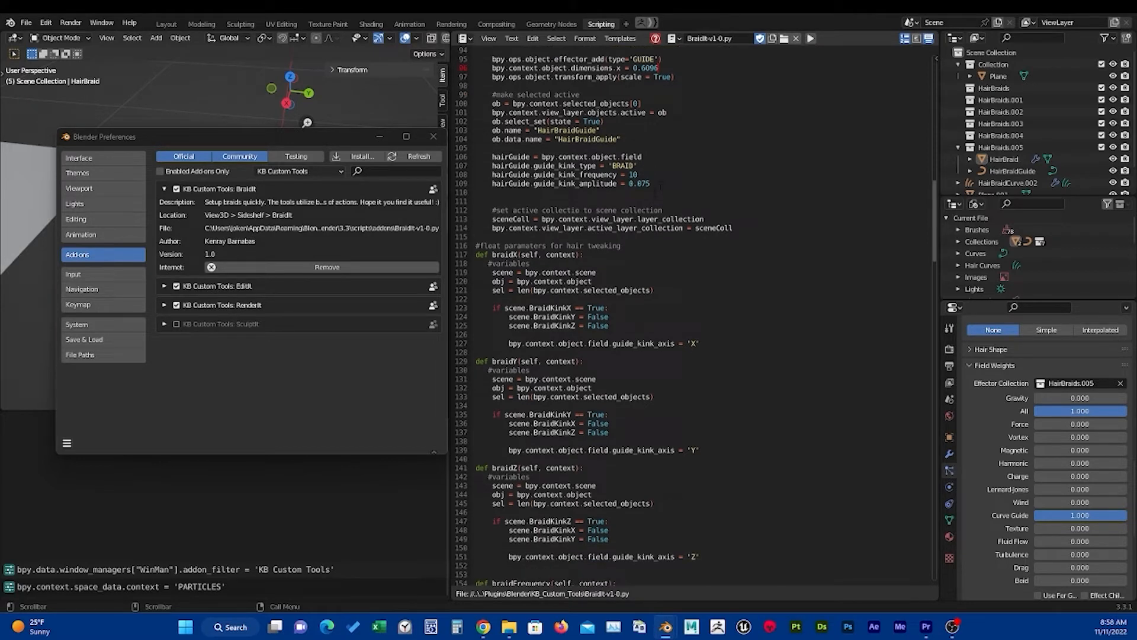
scroll(660, 186, "down", 2)
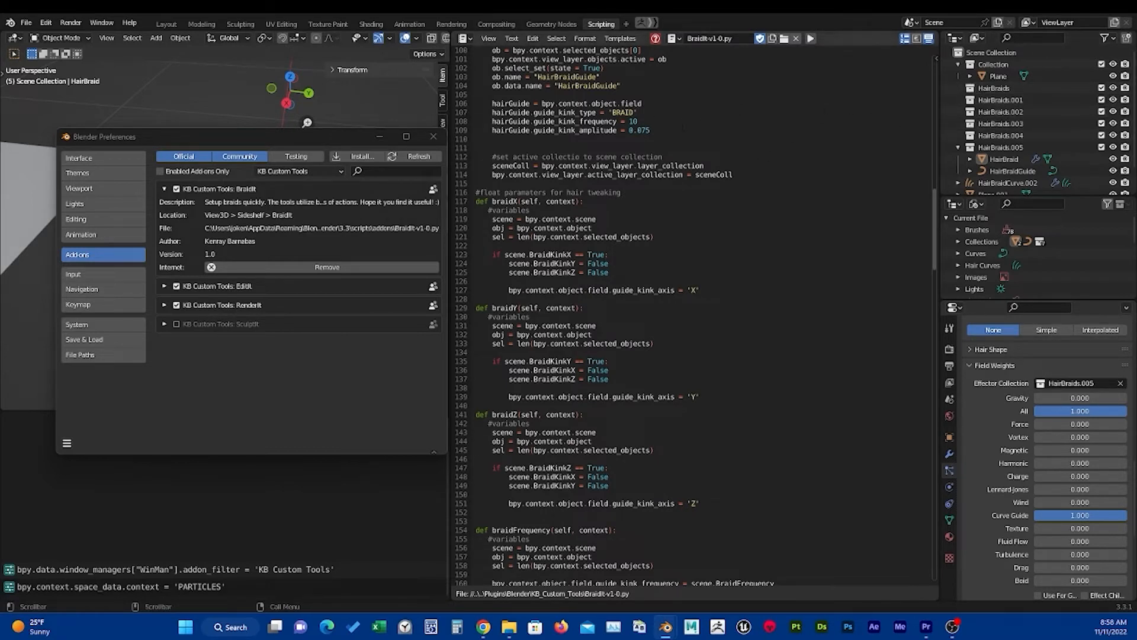
scroll(693, 177, "up", 1)
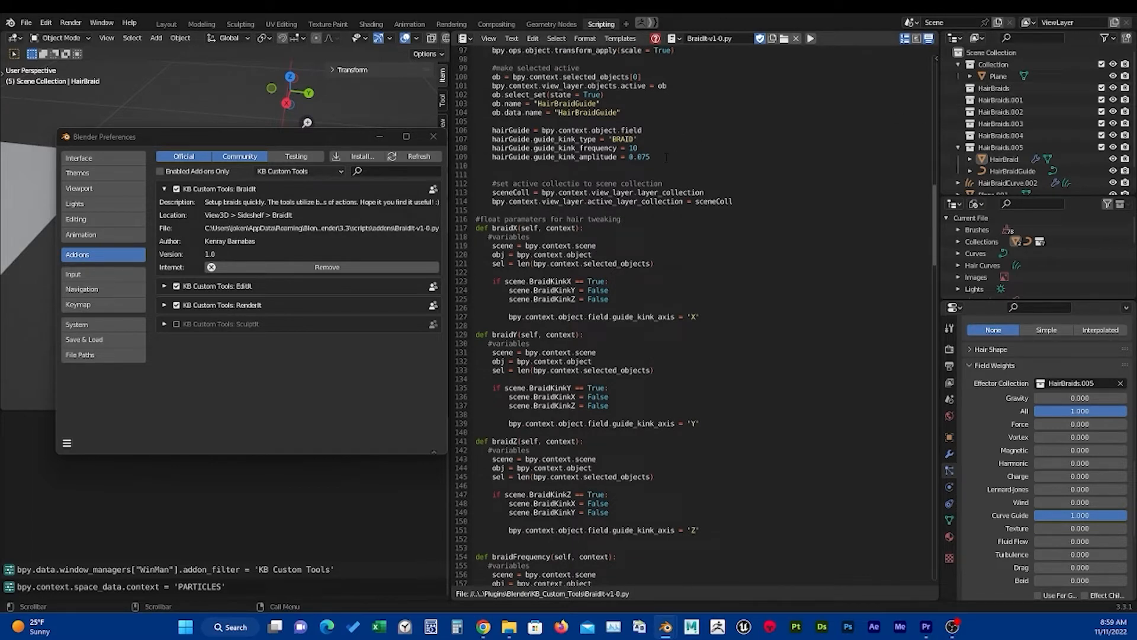
scroll(667, 157, "up", 1)
scroll(666, 158, "down", 1)
scroll(693, 314, "down", 2)
scroll(693, 314, "down", 1)
Bring the script in front of the Preferences window and examine the braidX function.
left_click(531, 157)
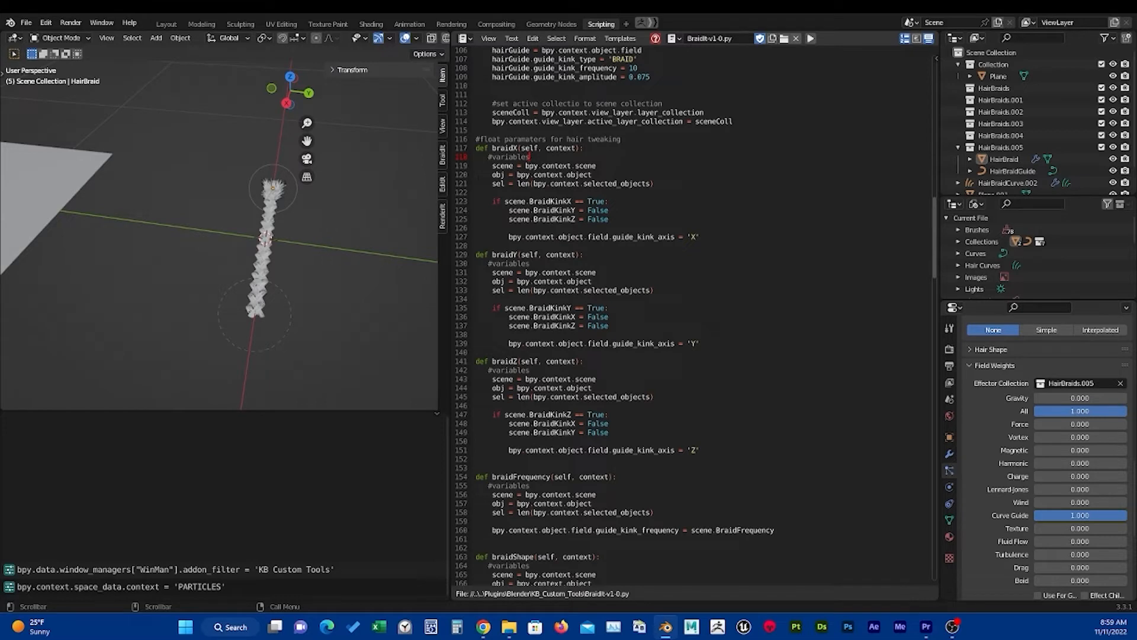
scroll(692, 314, "down", 2)
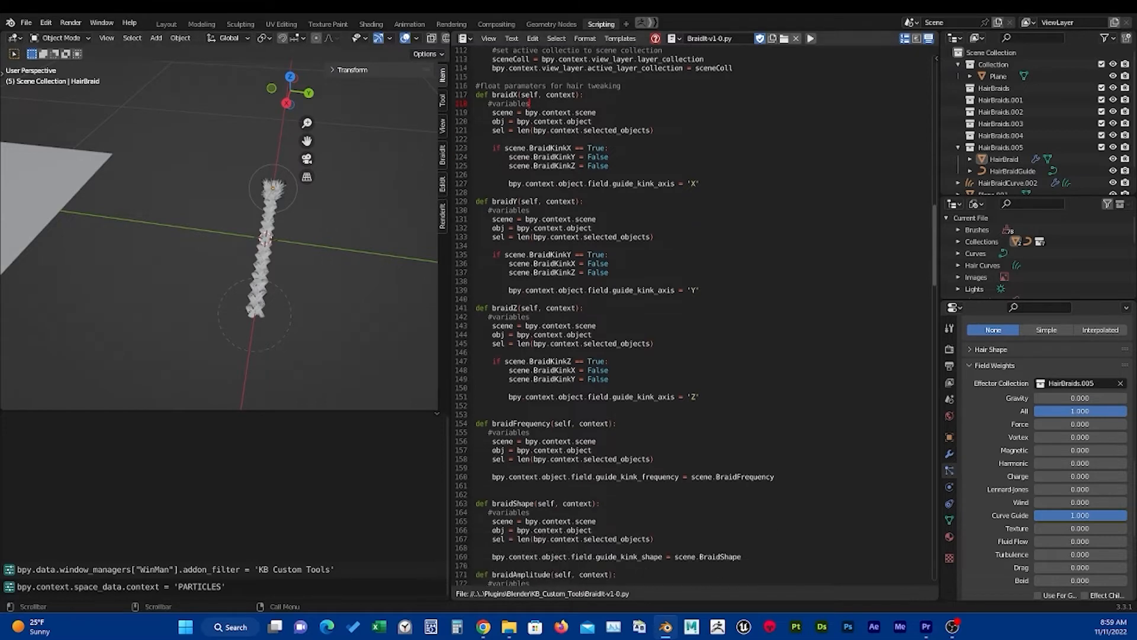
scroll(693, 314, "up", 2)
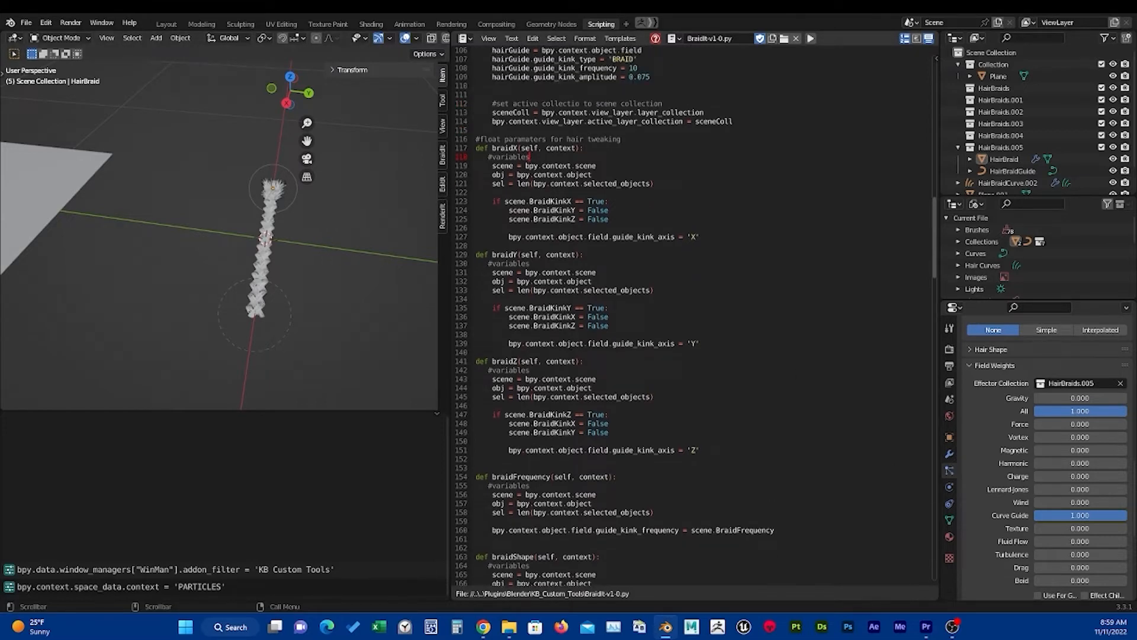
Select the HairBraidGuide curve and examine the Kink axis options of its Curve Guide force field in the physics properties.
left_click(949, 487)
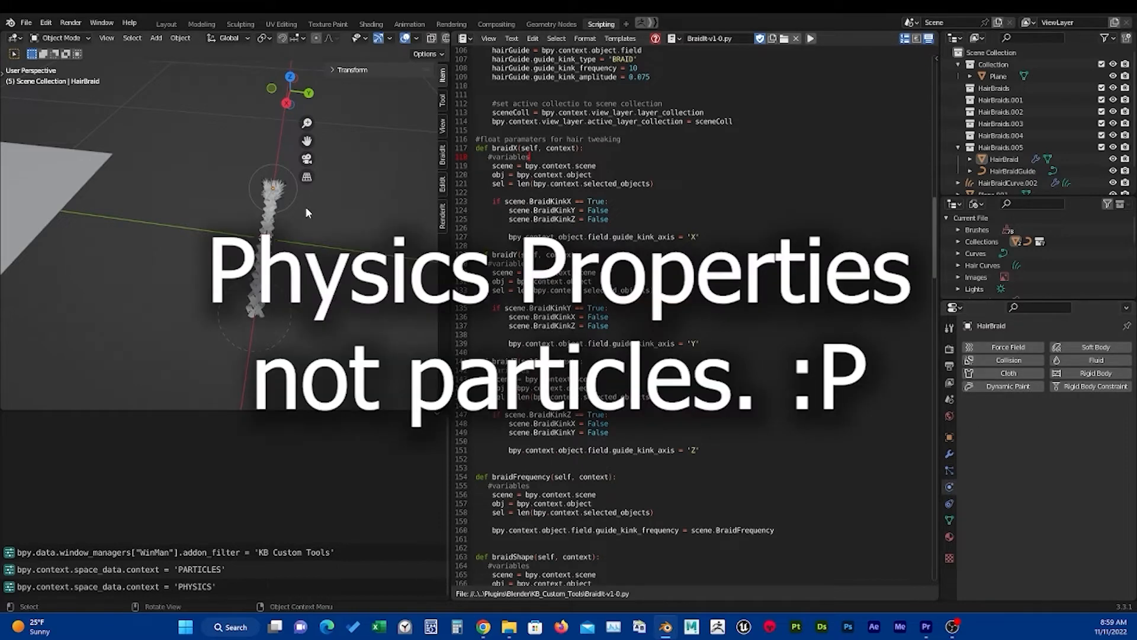
left_click(295, 199)
scroll(968, 432, "down", 2)
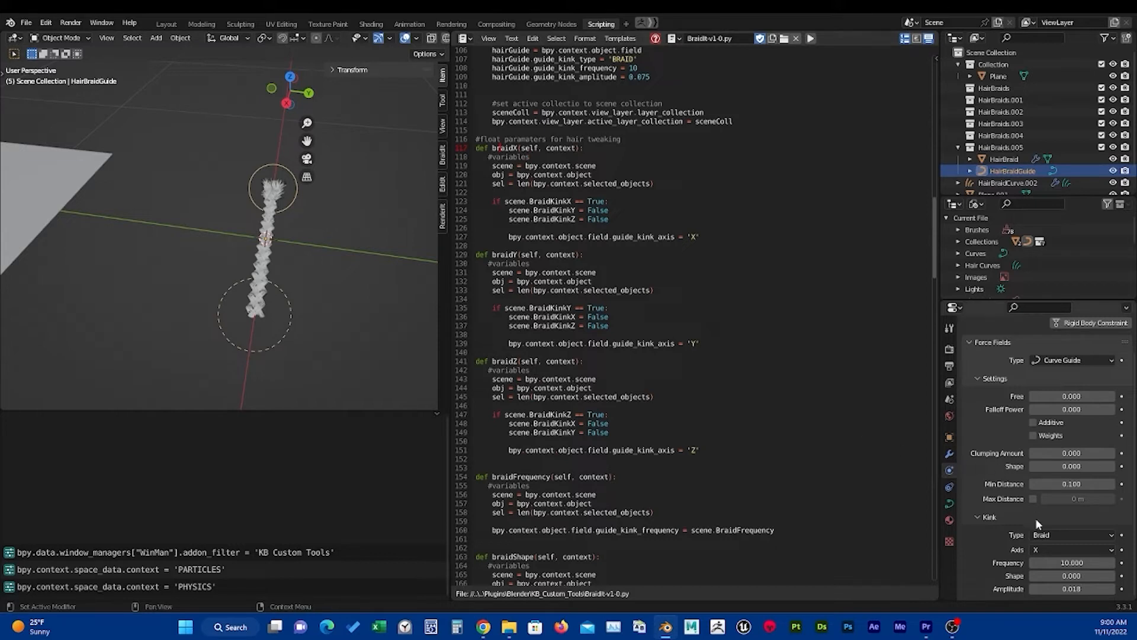
left_click(1047, 549)
left_click(1066, 551)
left_click(1036, 551)
left_click(1045, 553)
Examine how the braidX, braidY and braidZ functions toggle the kink booleans and set the guide's kink axis.
left_click(632, 300)
left_click(632, 317)
scroll(632, 308, "down", 3)
scroll(615, 317, "down", 2)
scroll(693, 316, "up", 4)
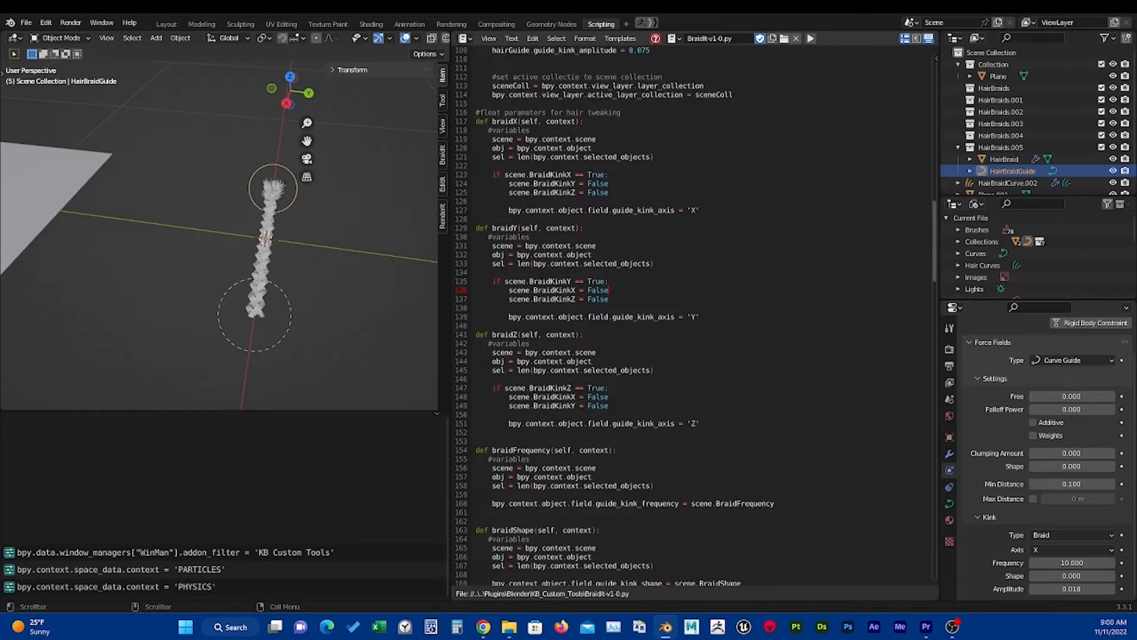
scroll(631, 316, "down", 4)
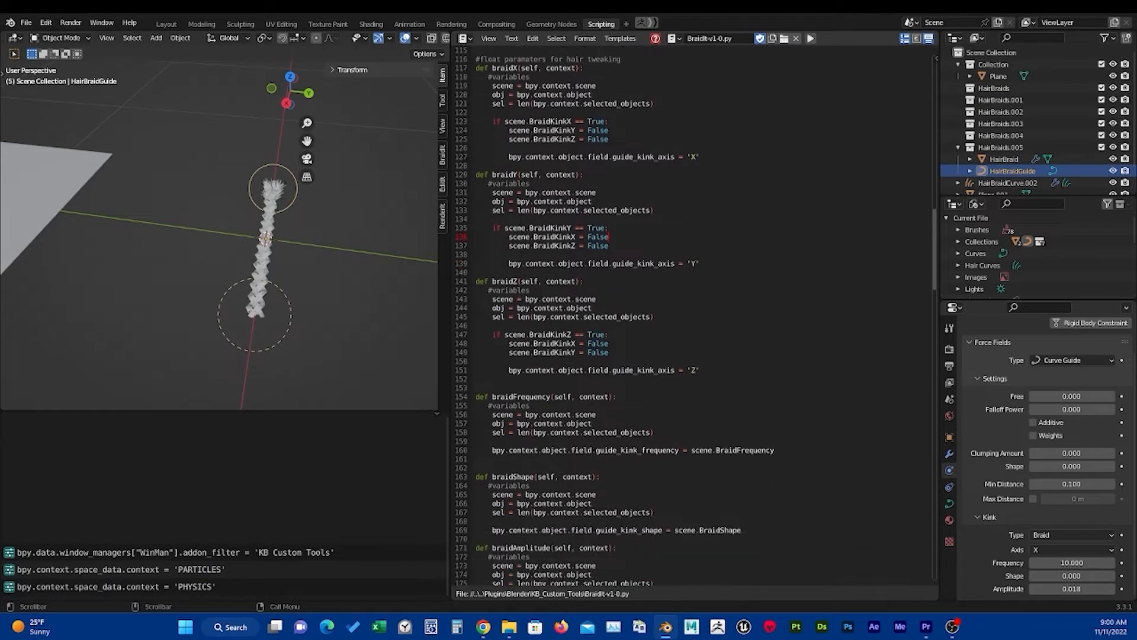
scroll(632, 317, "down", 2)
Review the hair tweaking functions from braidFrequency through braidMaxDist.
left_click(608, 307)
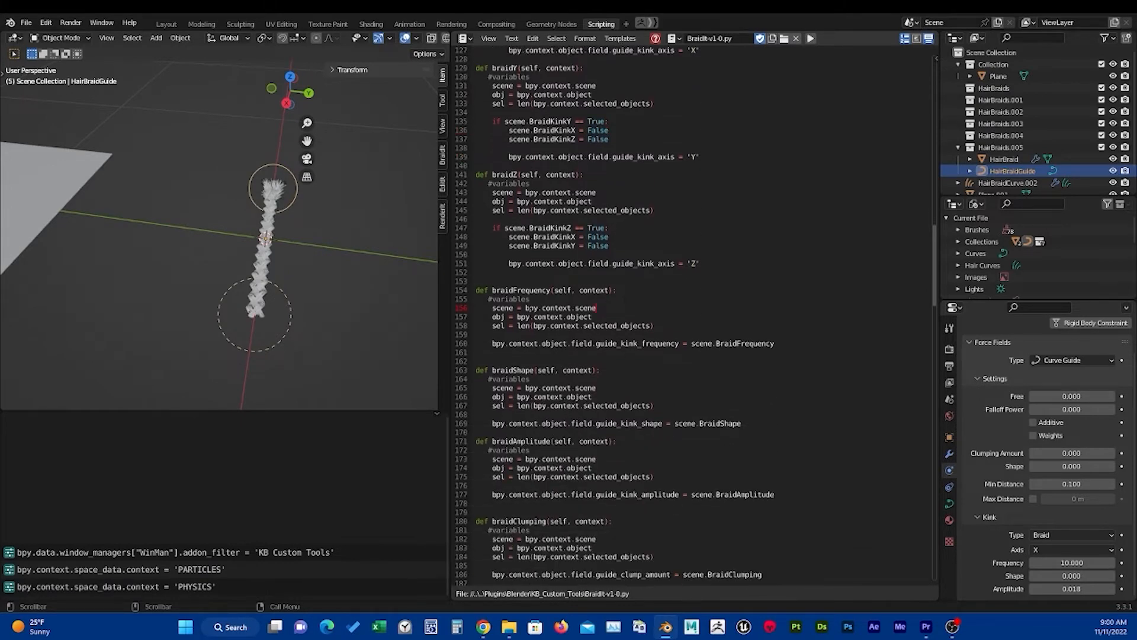
scroll(536, 232, "down", 10)
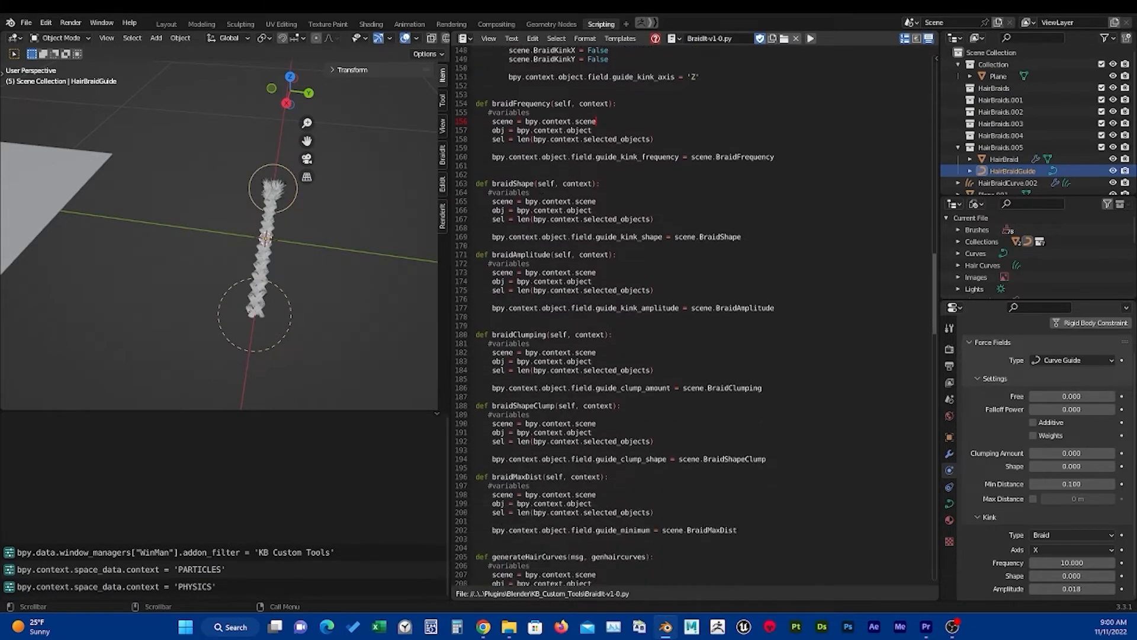
scroll(537, 232, "down", 4)
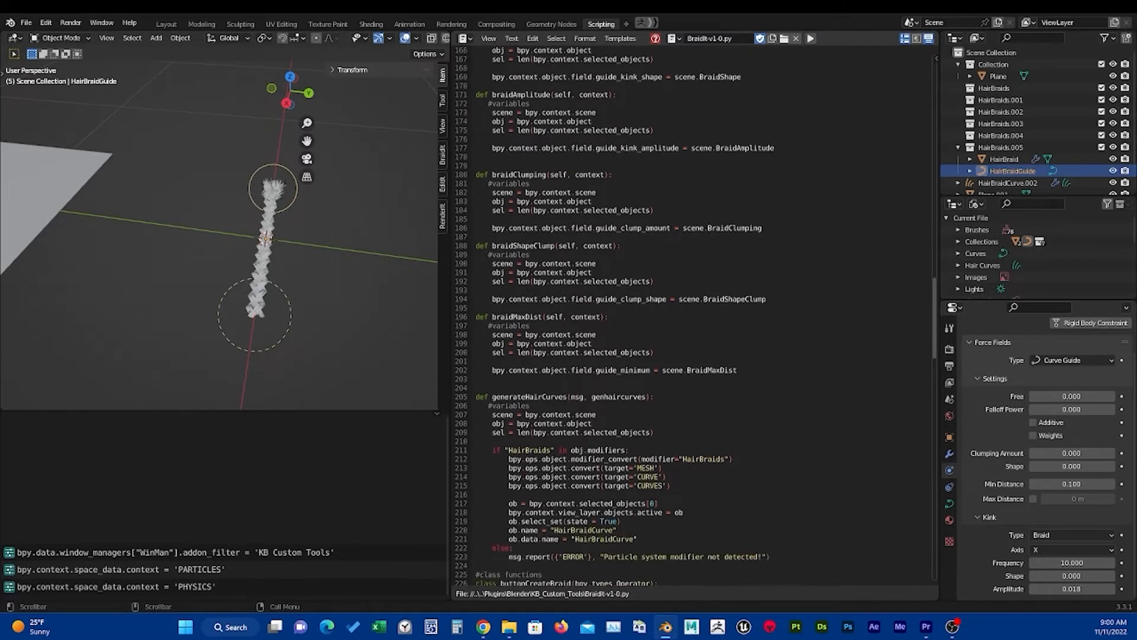
scroll(538, 232, "up", 5)
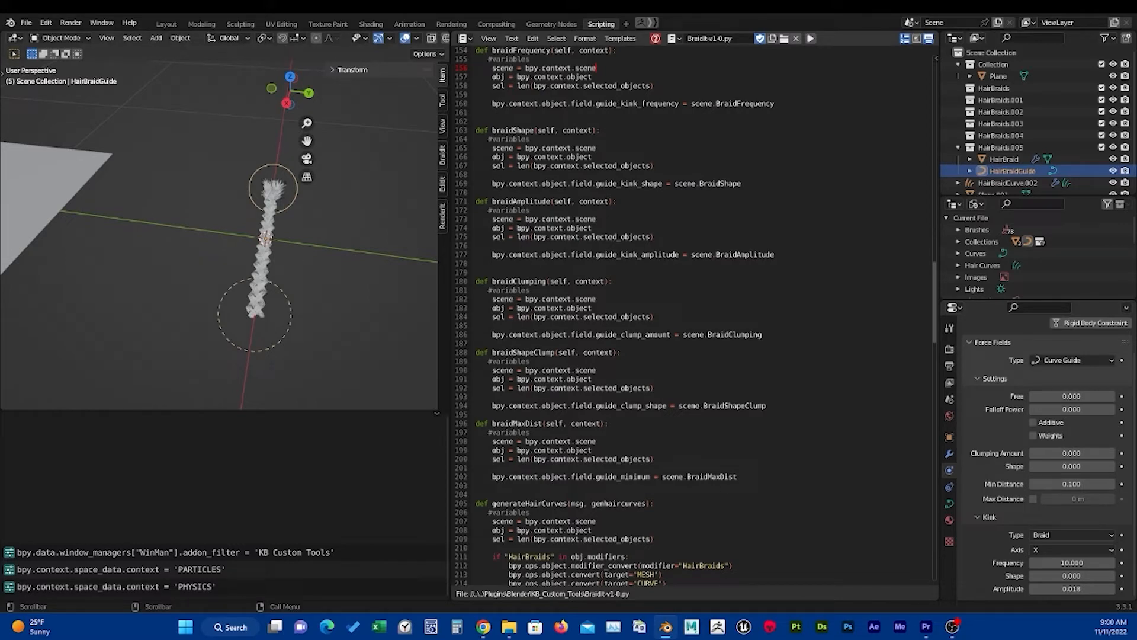
Compare the braidShape and braidAmplitude functions with the matching Kink settings of the Curve Guide force field.
left_click(598, 218)
left_click(598, 211)
scroll(598, 208, "up", 2)
left_click(598, 203)
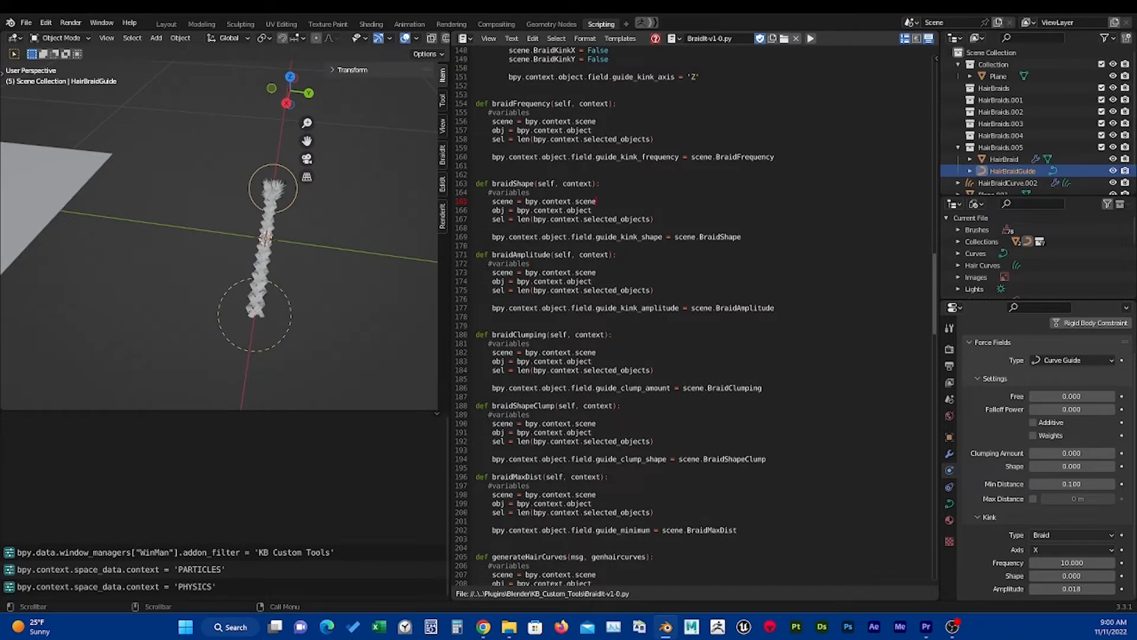
key("Down")
key("Down")
key("Down")
scroll(935, 296, "down", 1)
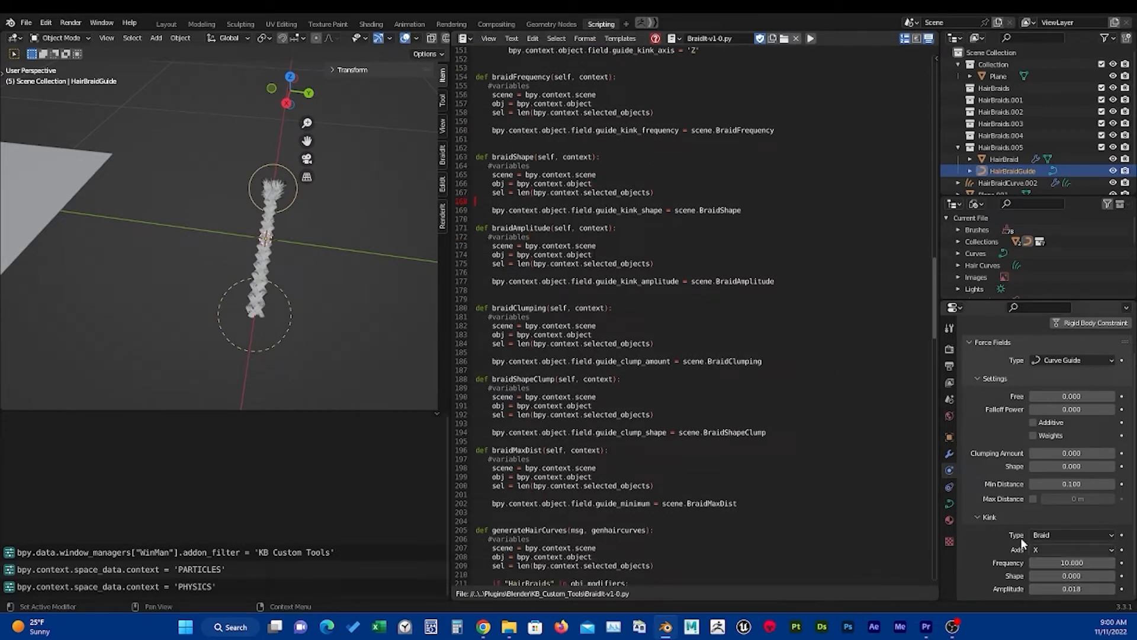
left_click(597, 239)
left_click(597, 247)
scroll(693, 320, "down", 12)
Examine the generateHairCurves function that converts the HairBraids modifier to mesh, curve and hair curves and renames the result HairBraidCurve.
left_click(597, 227)
scroll(597, 227, "up", 1)
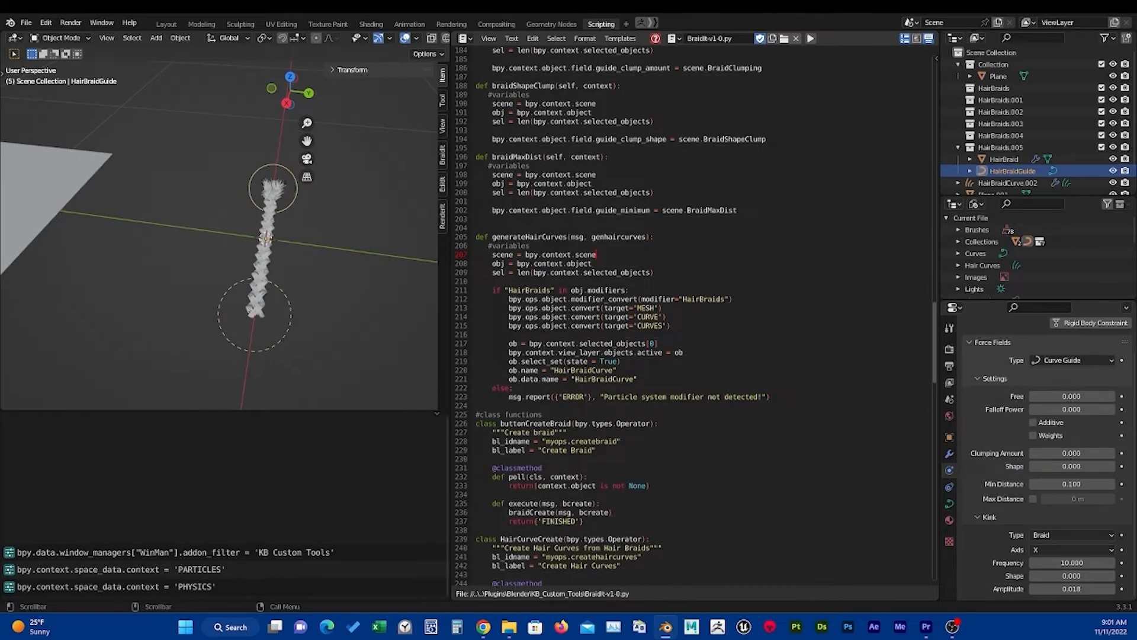
scroll(597, 227, "down", 1)
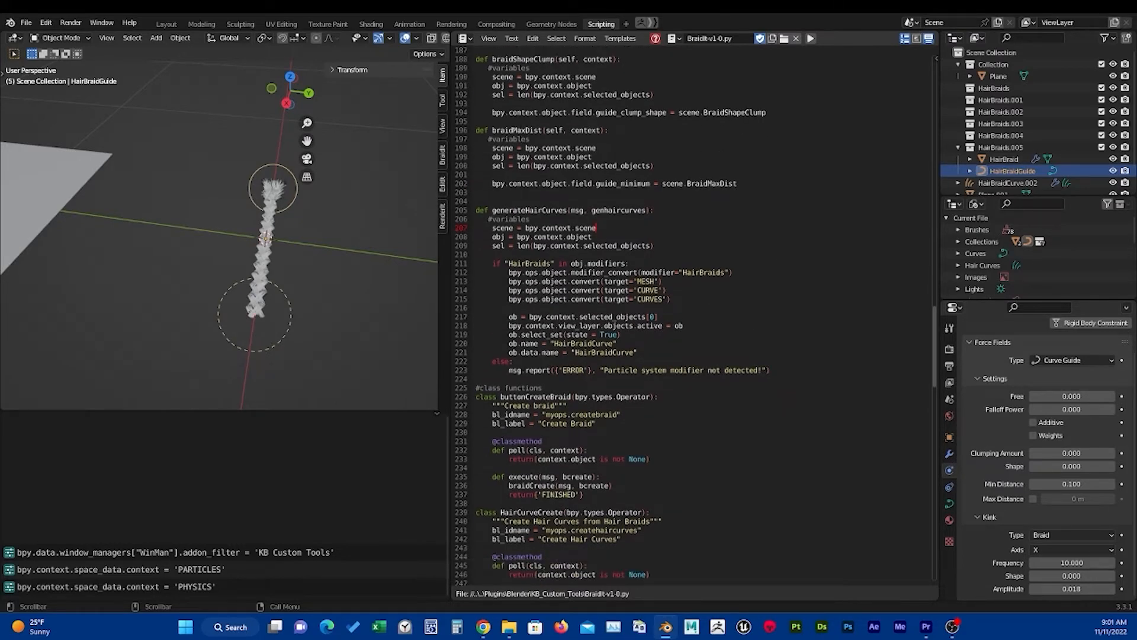
left_click(614, 239)
scroll(614, 240, "down", 1)
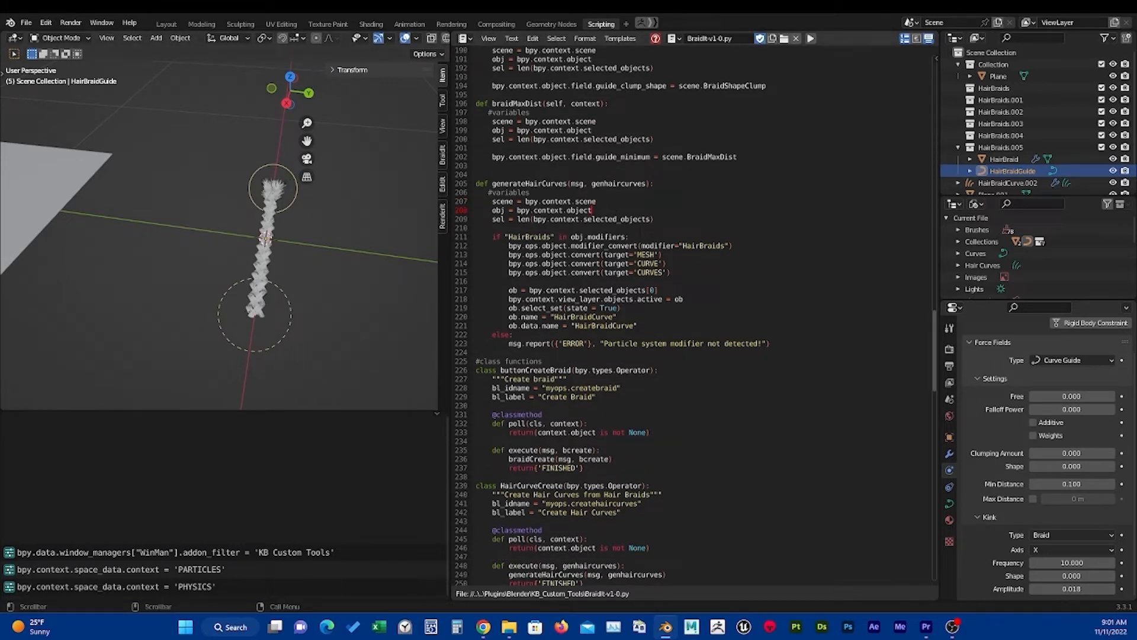
left_click(653, 219)
left_click(637, 326)
Examine the buttonCreateBraid and HairCurveCreate operator classes and the start of the menu classes.
scroll(693, 314, "down", 5)
left_click(620, 254)
scroll(693, 313, "down", 3)
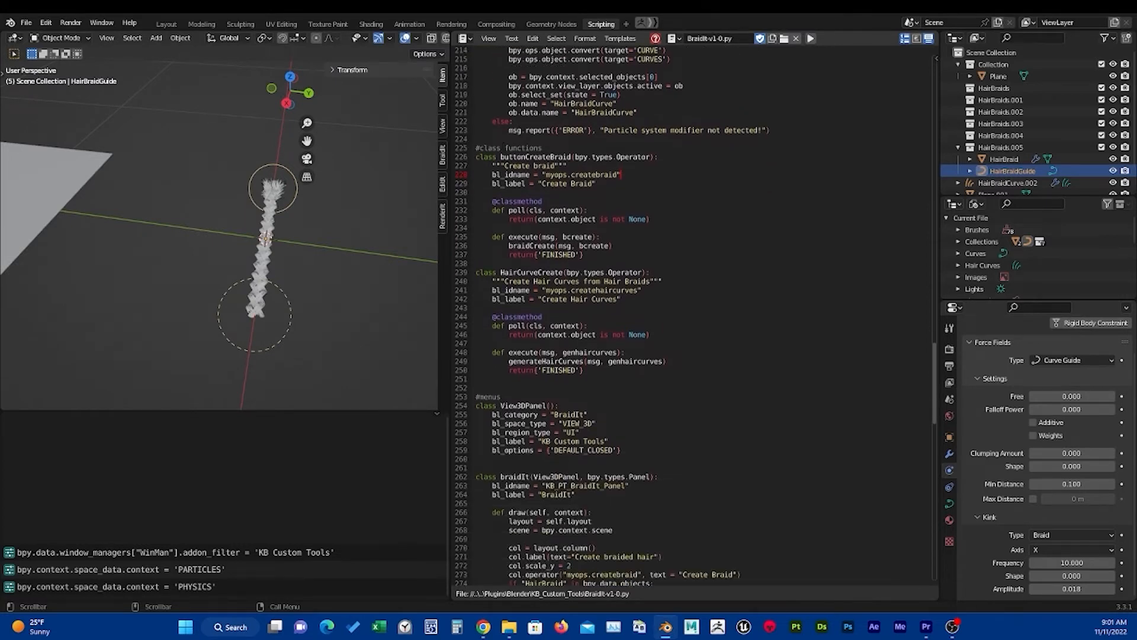
Review the poll and execute methods of the buttonCreateBraid and HairCurveCreate operator classes.
left_click(667, 157)
scroll(624, 196, "down", 3)
scroll(612, 232, "down", 1)
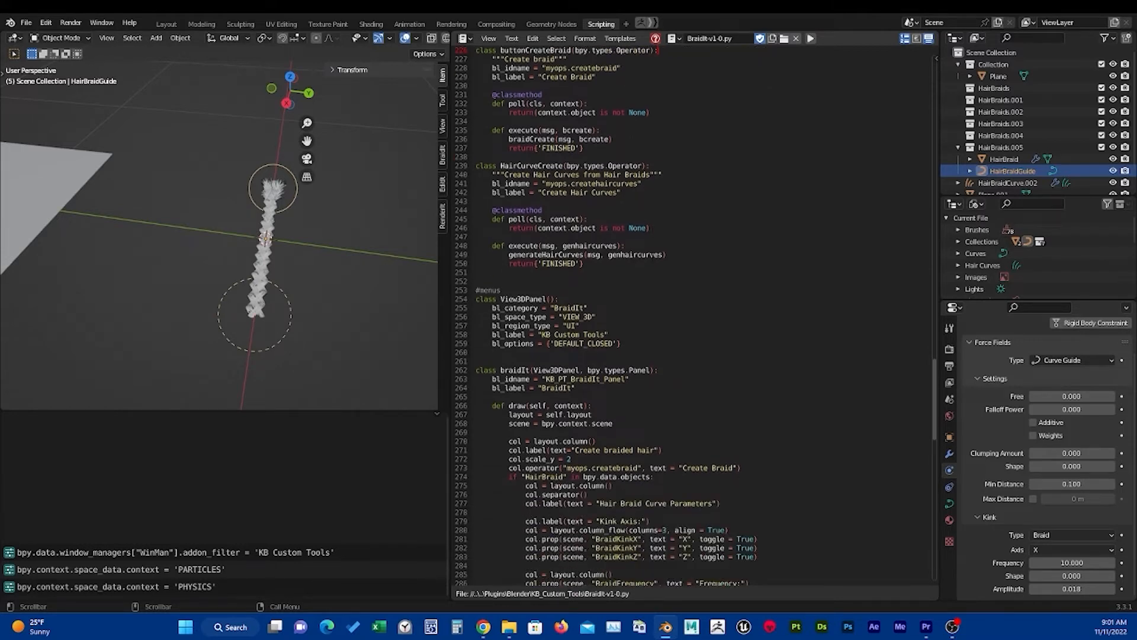
left_click(612, 265)
scroll(611, 264, "down", 2)
Examine the View3DPanel class settings and the braidIt panel's draw function with its labels, properties and operator buttons.
left_click(621, 254)
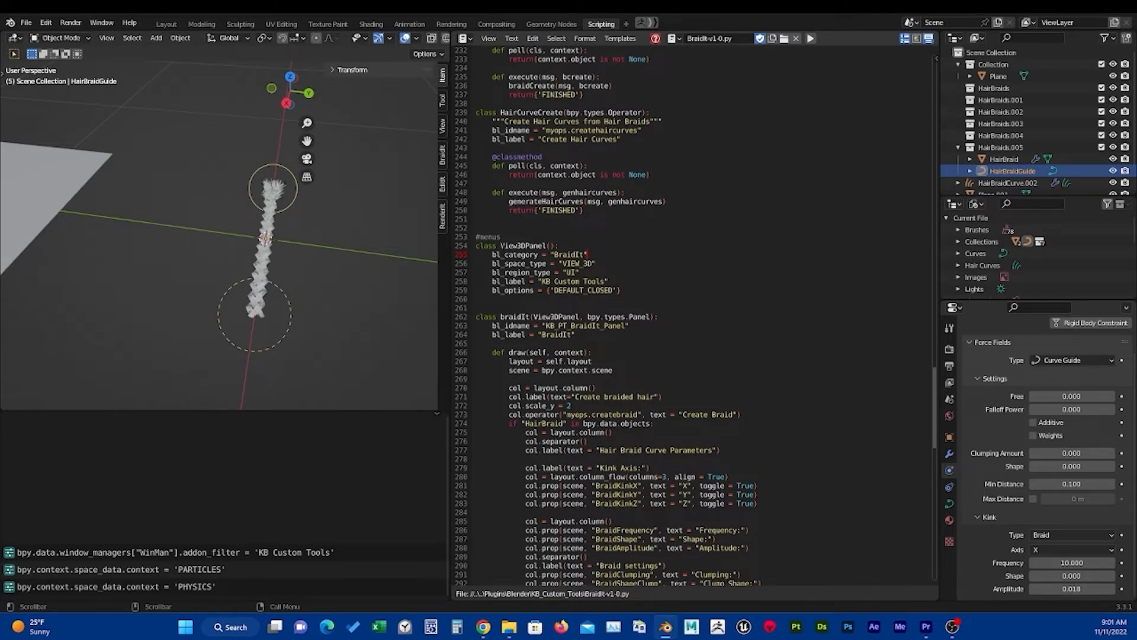
scroll(566, 245, "down", 5)
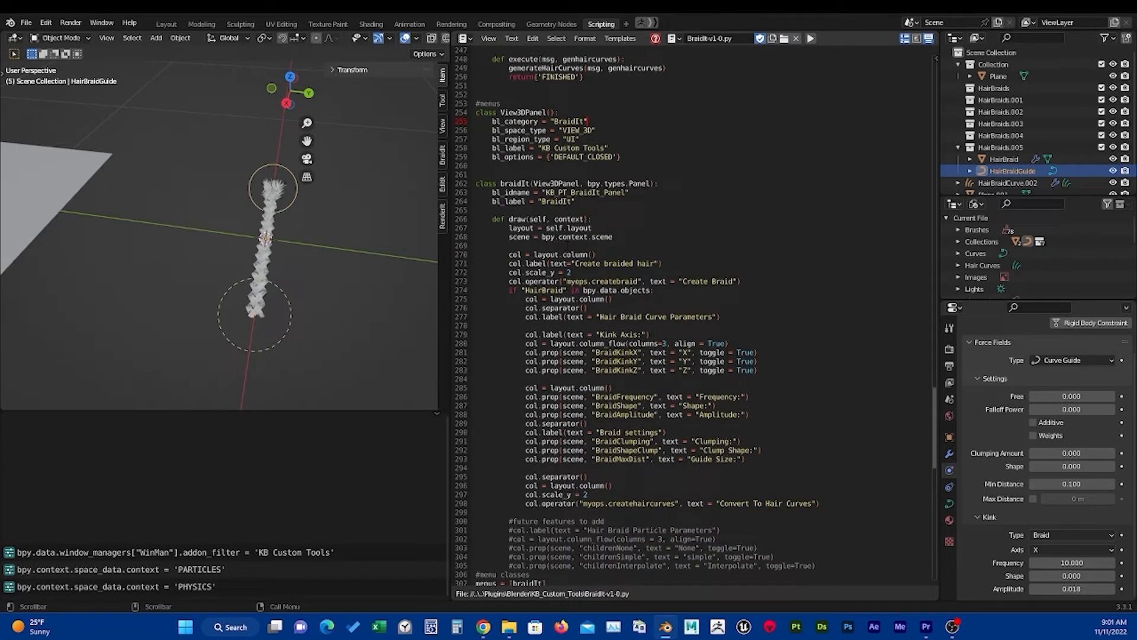
scroll(636, 317, "down", 2)
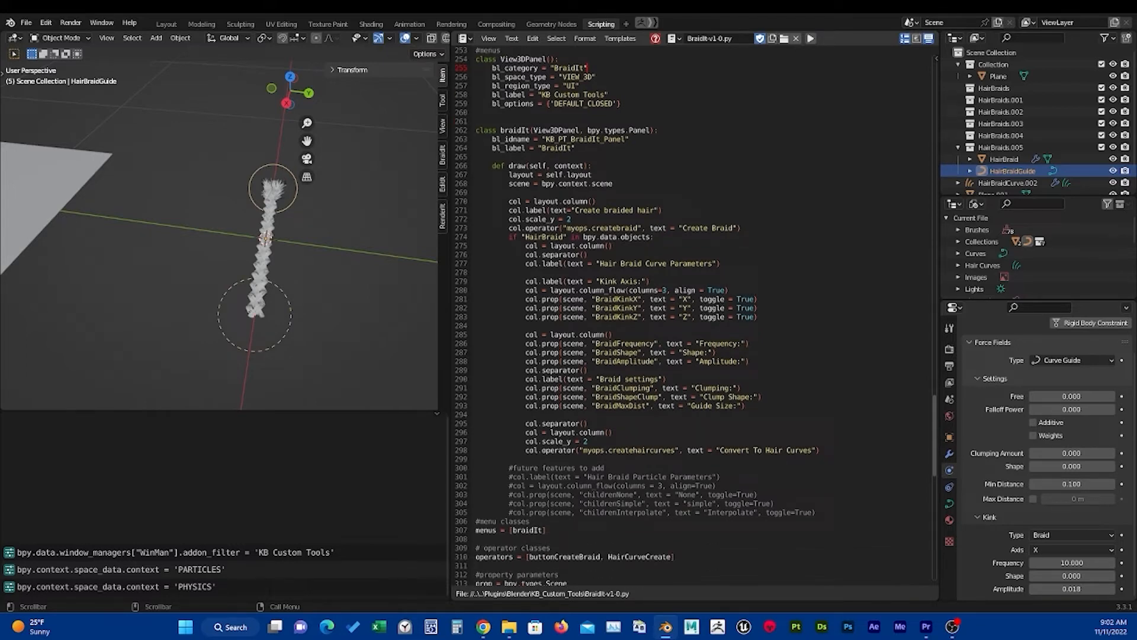
scroll(636, 317, "down", 2)
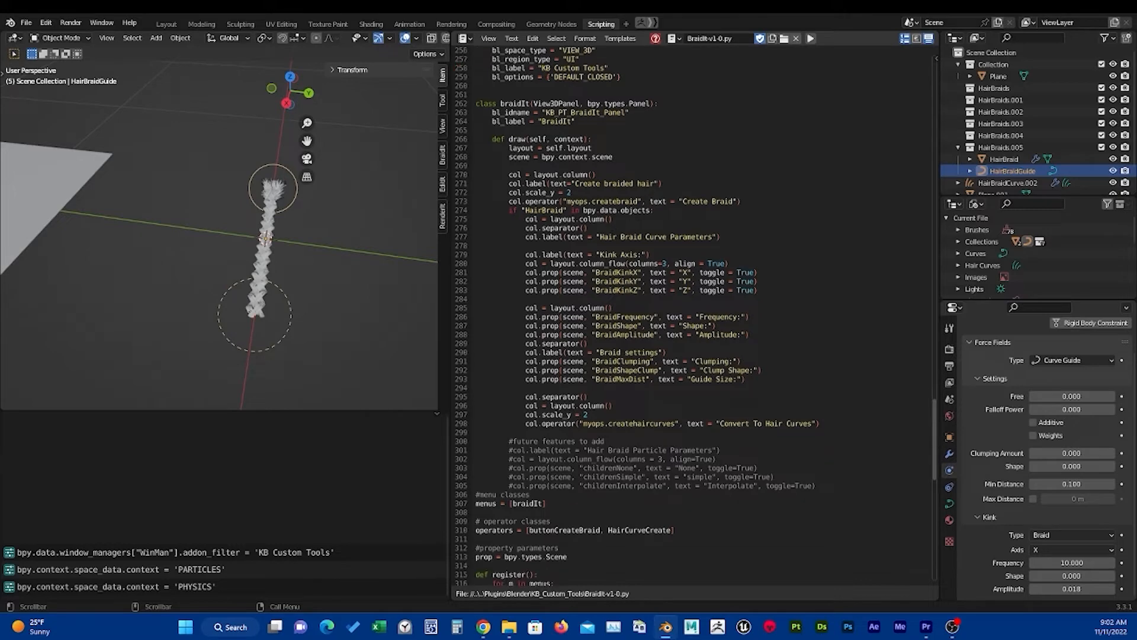
scroll(565, 307, "down", 6)
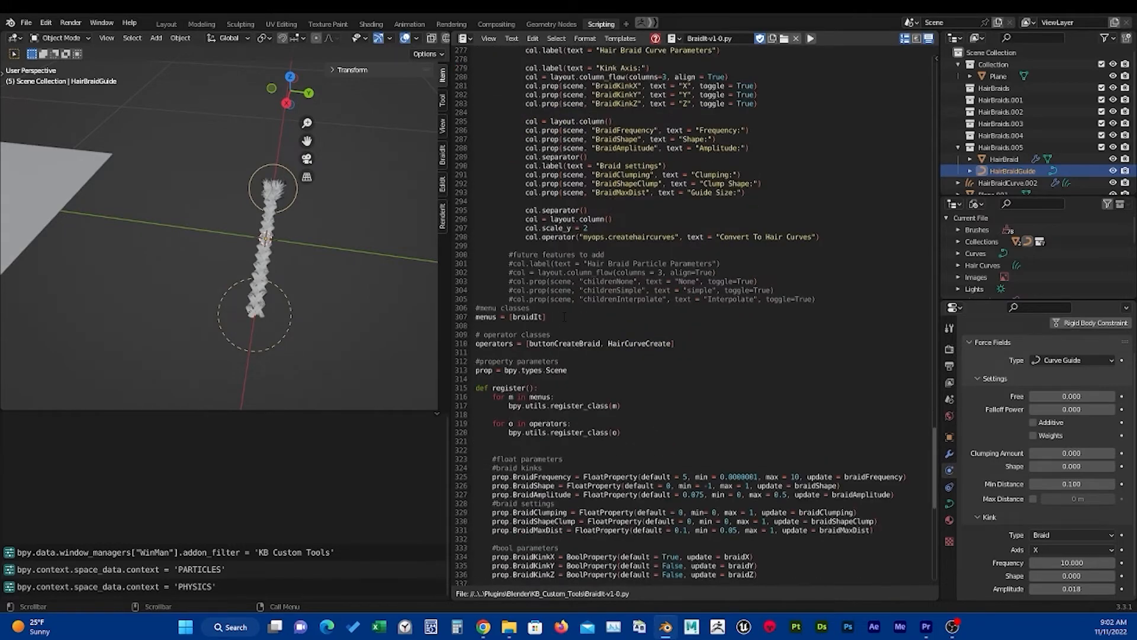
Review the menus and operators lists that collect the panel and operator classes for registration.
left_click(557, 316)
scroll(565, 307, "down", 1)
scroll(566, 307, "down", 1)
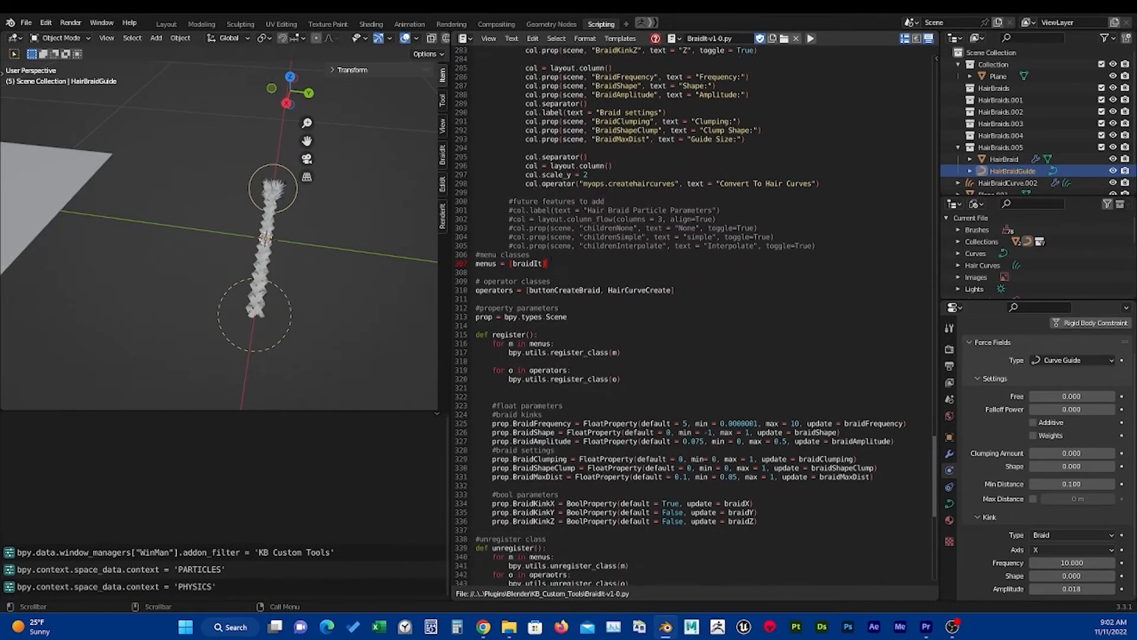
left_click(530, 254)
left_click(546, 263)
scroll(681, 314, "down", 2)
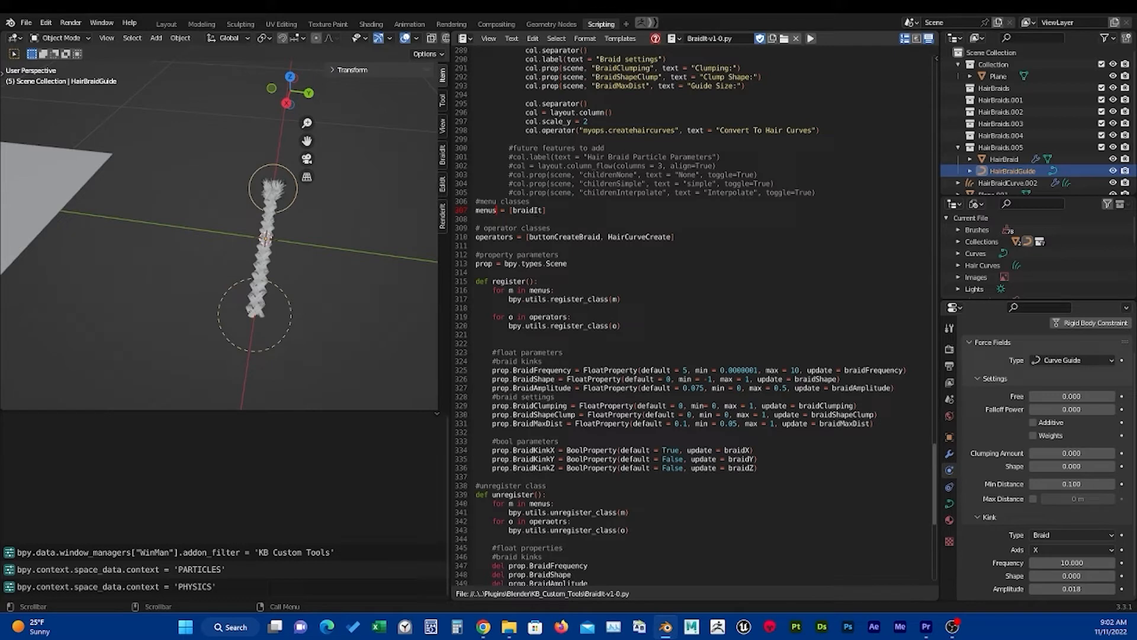
Examine the register function, including the float and bool scene properties and their update functions.
scroll(693, 320, "down", 2)
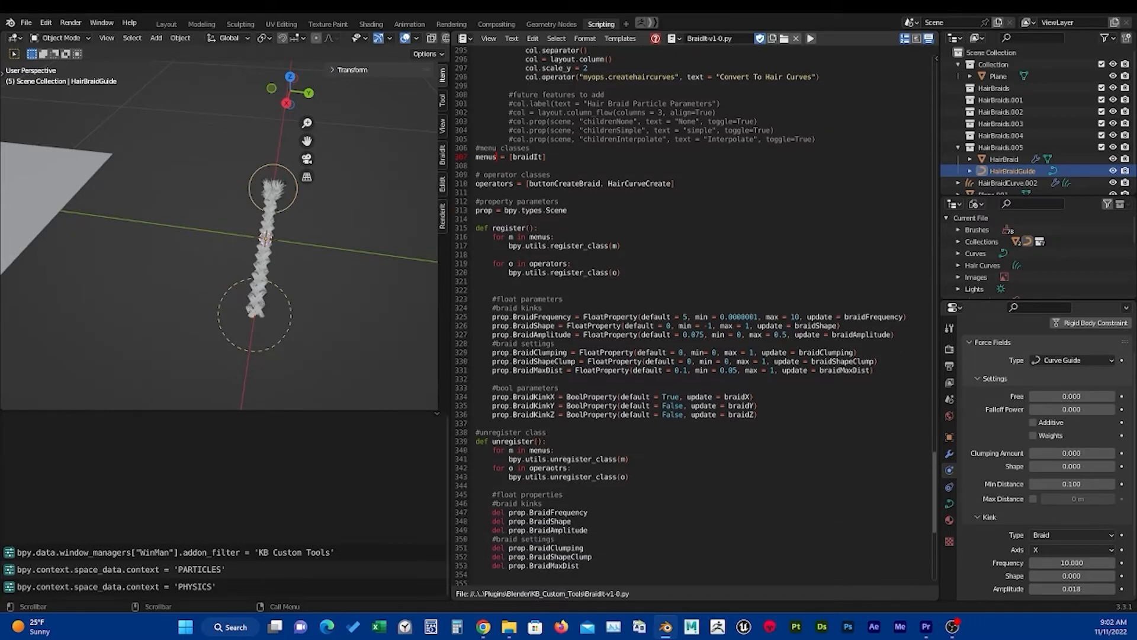
scroll(681, 316, "down", 1)
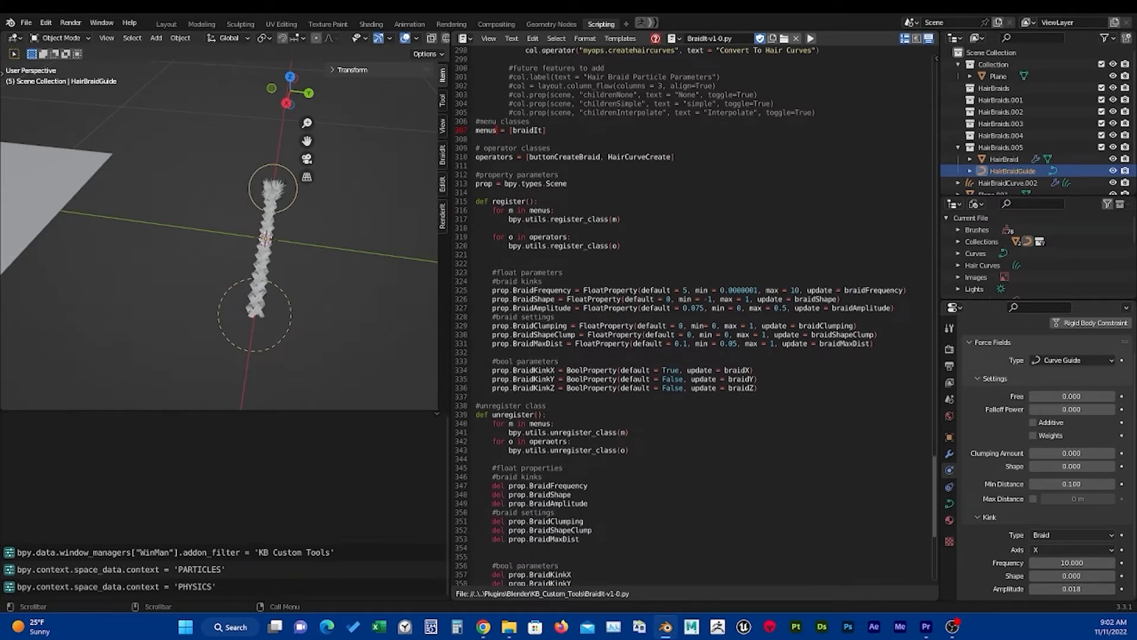
left_click(506, 218)
scroll(693, 313, "down", 4)
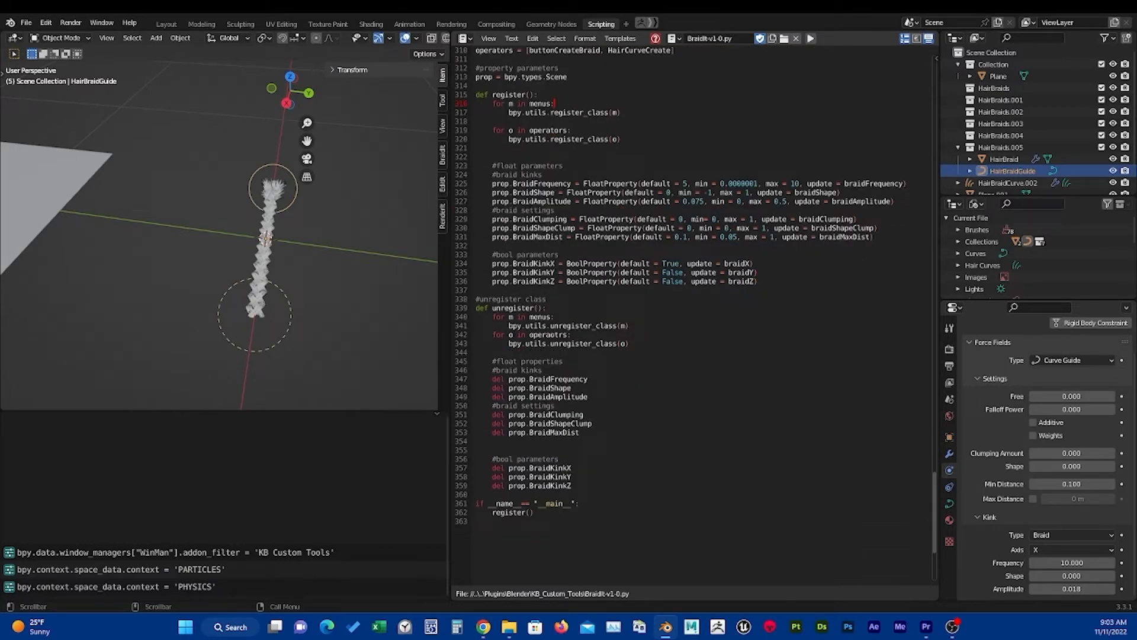
scroll(693, 314, "down", 2)
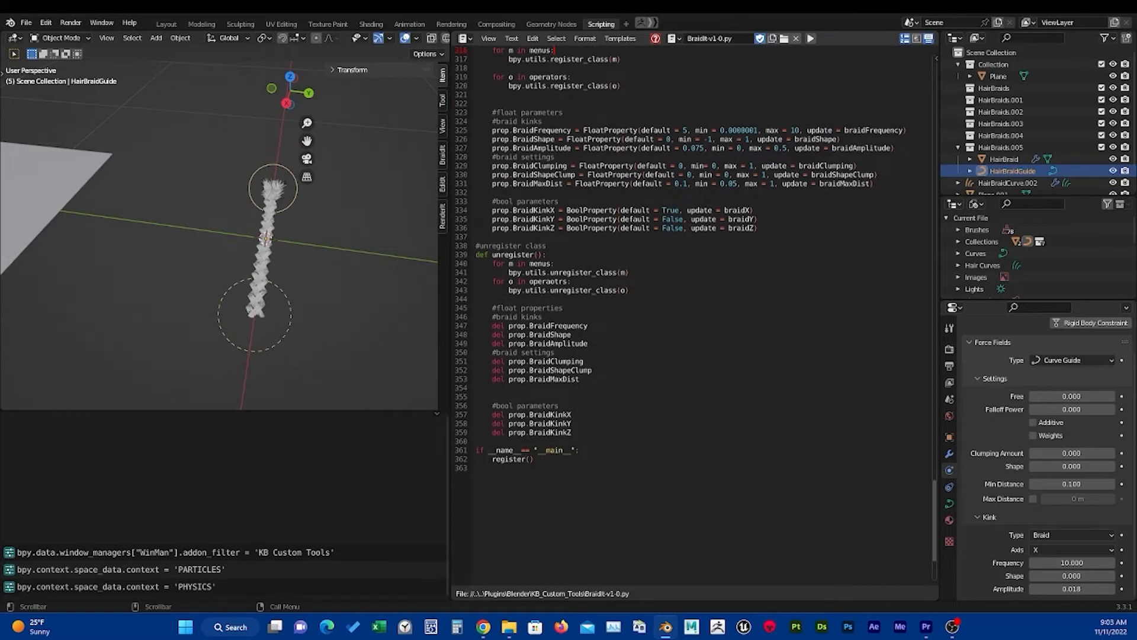
scroll(692, 314, "down", 3)
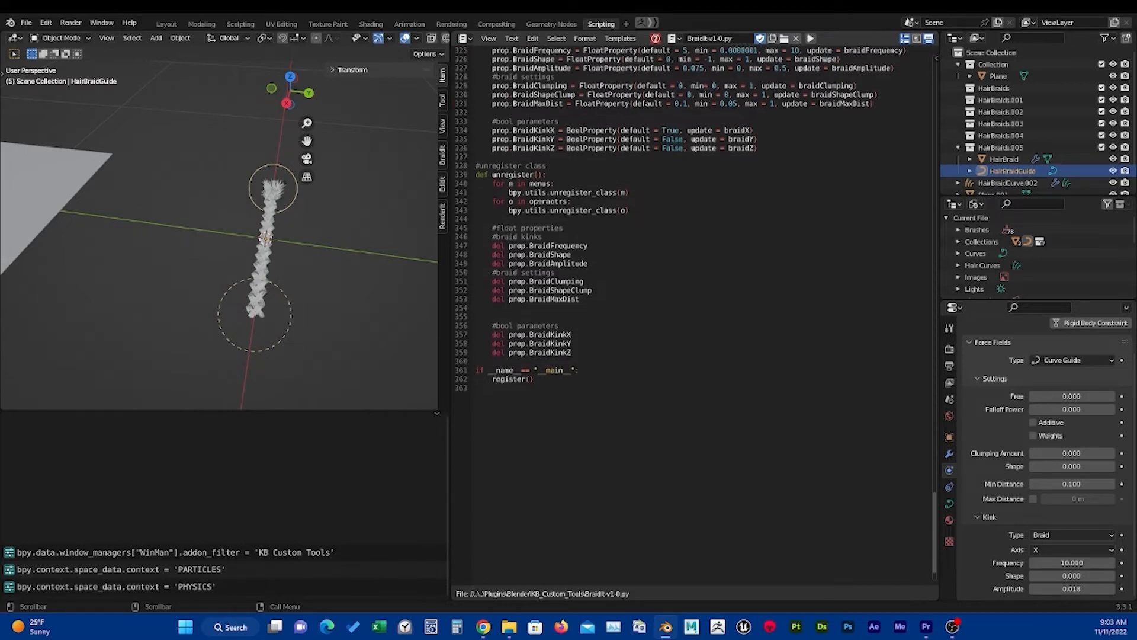
Compare the unregister function and its property deletions with the matching entries in register.
scroll(693, 314, "up", 2)
scroll(693, 313, "down", 2)
scroll(552, 277, "up", 4)
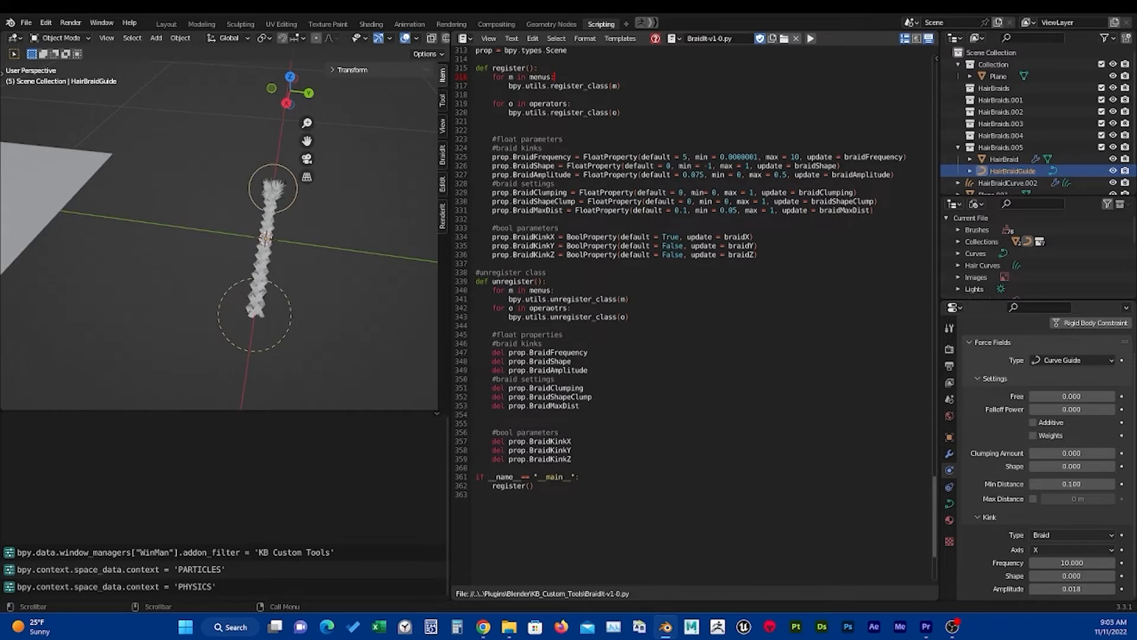
scroll(696, 302, "up", 2)
scroll(681, 259, "down", 4)
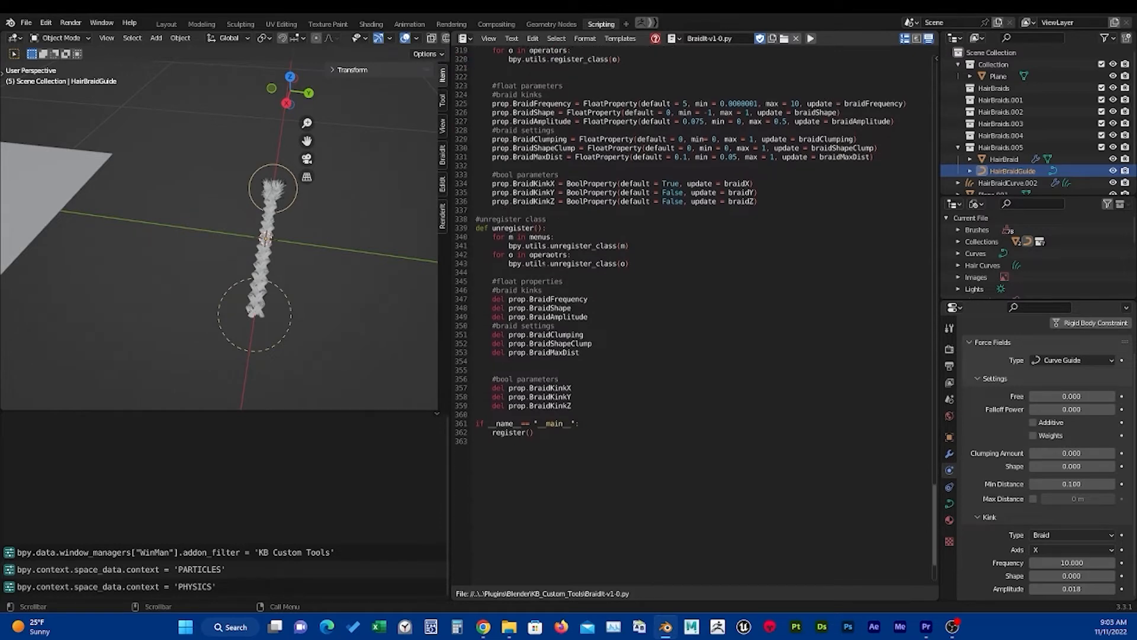
left_click(570, 235)
scroll(680, 245, "down", 3)
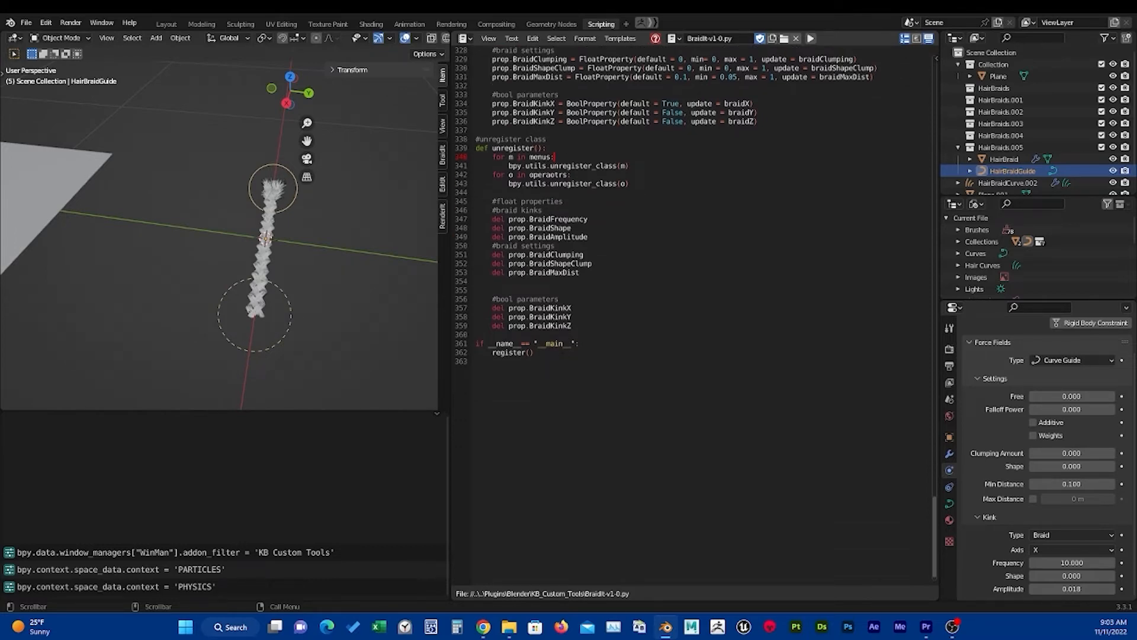
Skim the whole BraidIt script once more and return to its beginning.
scroll(681, 245, "up", 20)
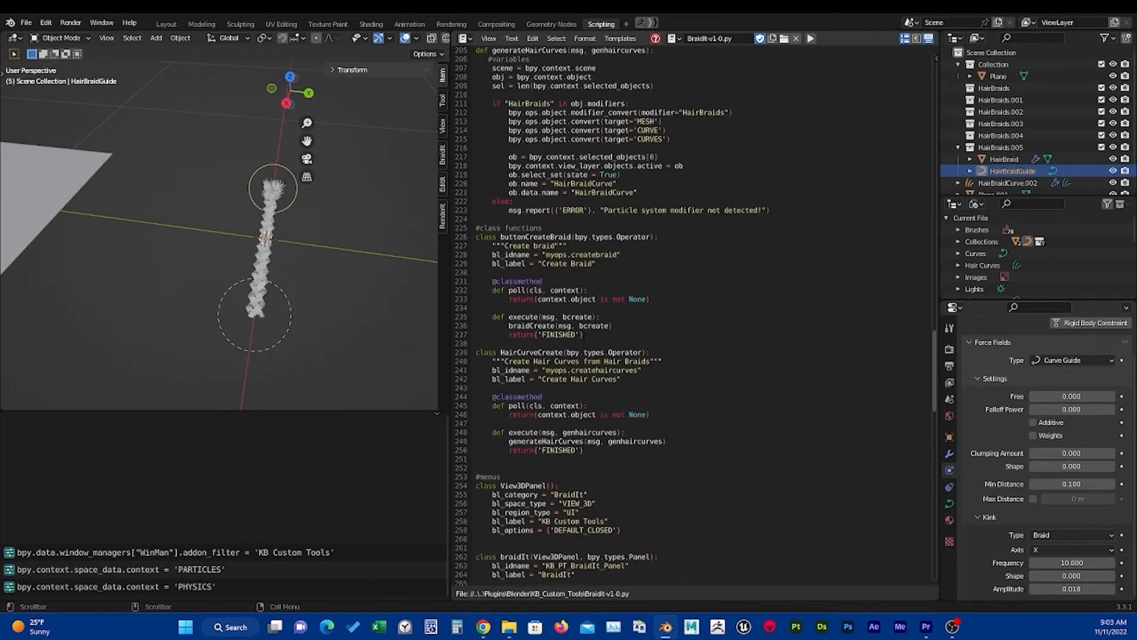
scroll(680, 245, "up", 20)
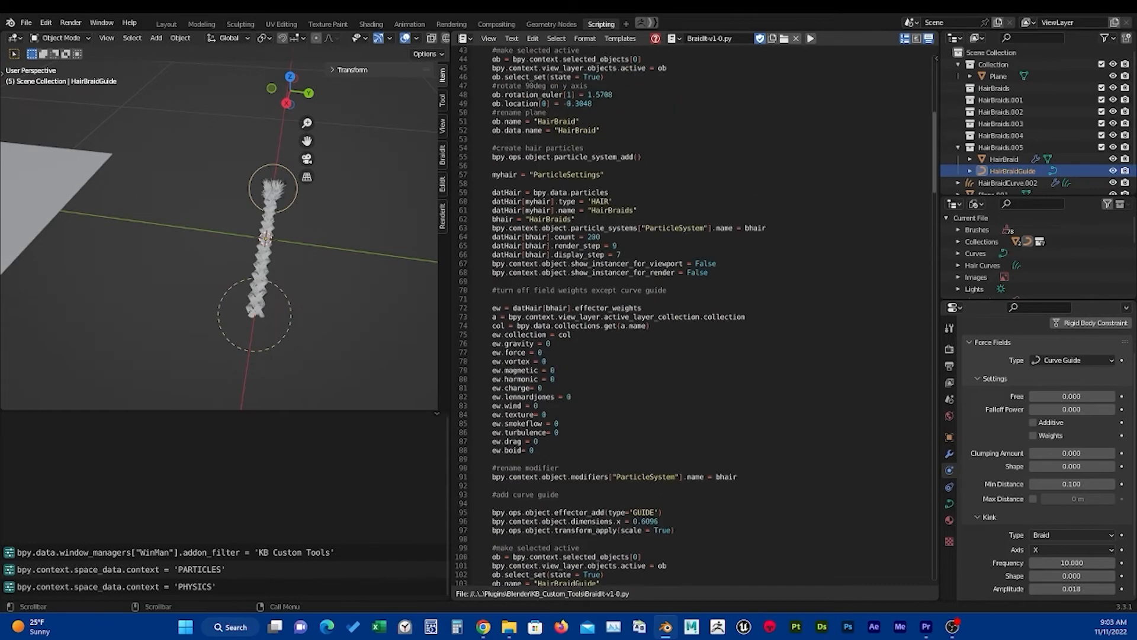
scroll(681, 246, "up", 14)
scroll(681, 245, "down", 20)
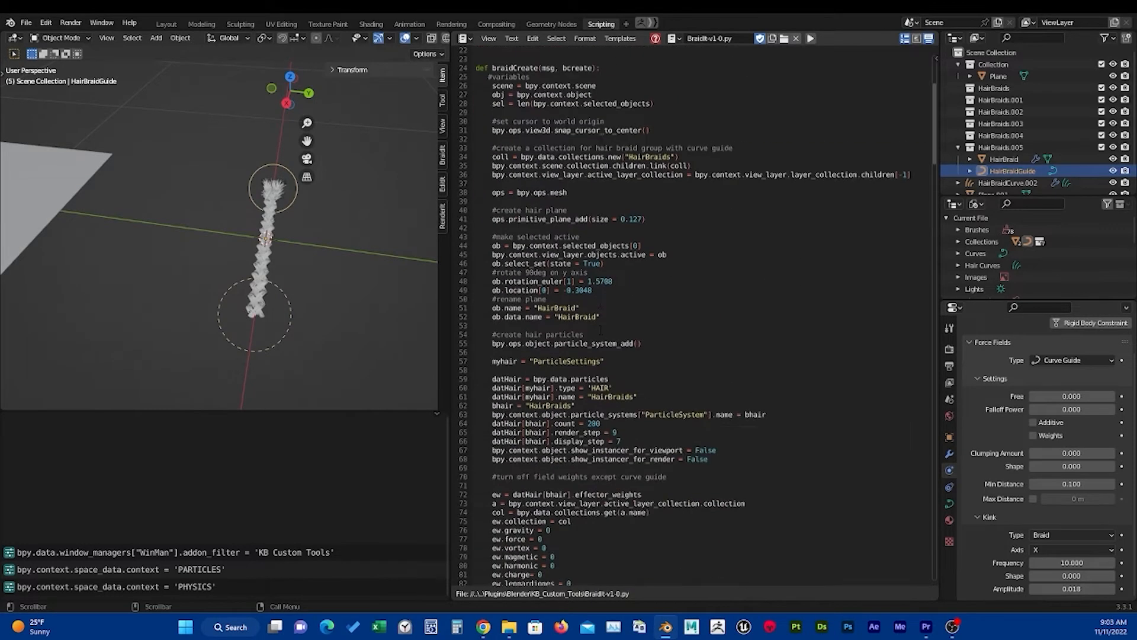
scroll(680, 245, "down", 19)
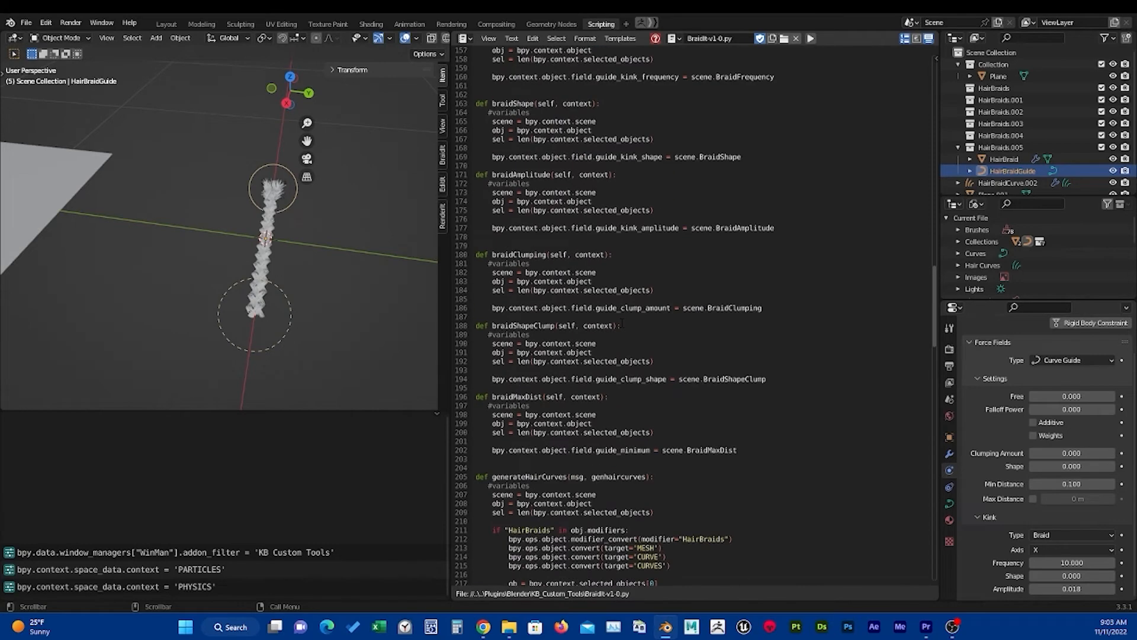
scroll(681, 245, "down", 20)
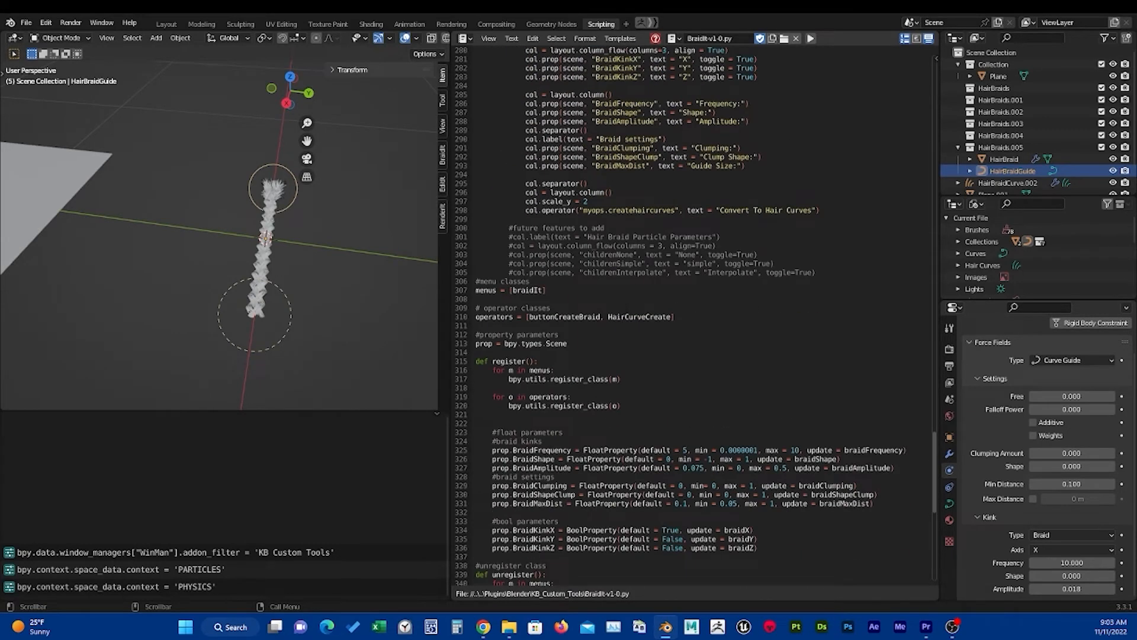
scroll(681, 245, "up", 8)
left_click_drag(939, 422, 939, 63)
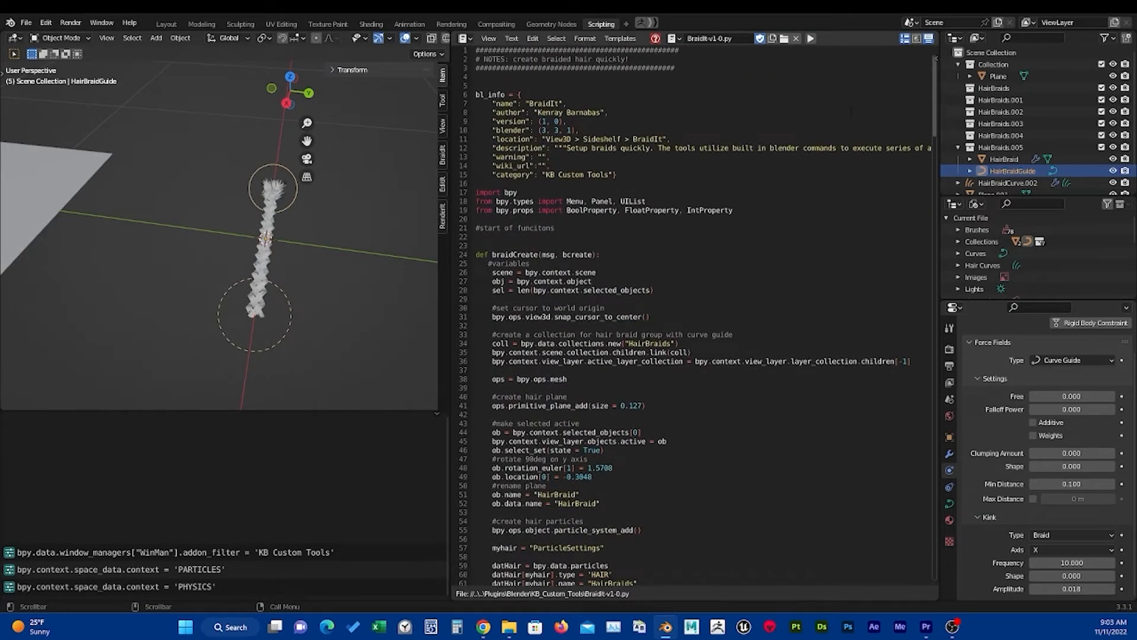
Review the bl_info block and the opening of braidCreate, from its variables to the creation of the hair plane.
left_click(617, 175)
left_click(589, 158)
left_click(654, 290)
scroll(654, 290, "down", 6)
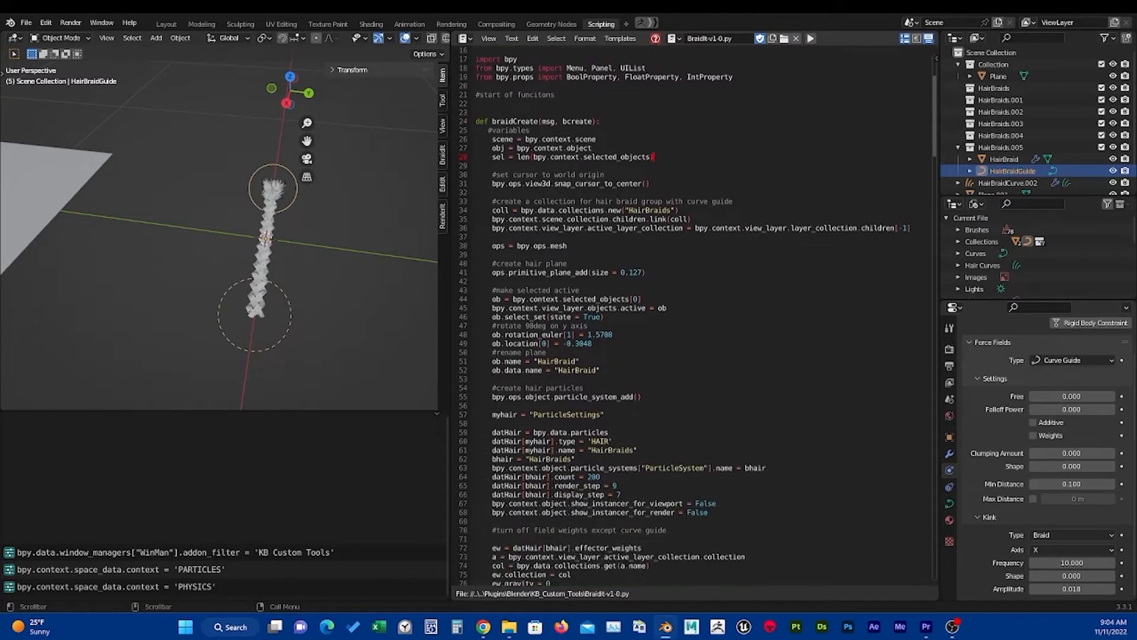
scroll(693, 314, "up", 3)
scroll(691, 316, "down", 2)
scroll(691, 316, "up", 1)
scroll(632, 304, "up", 1)
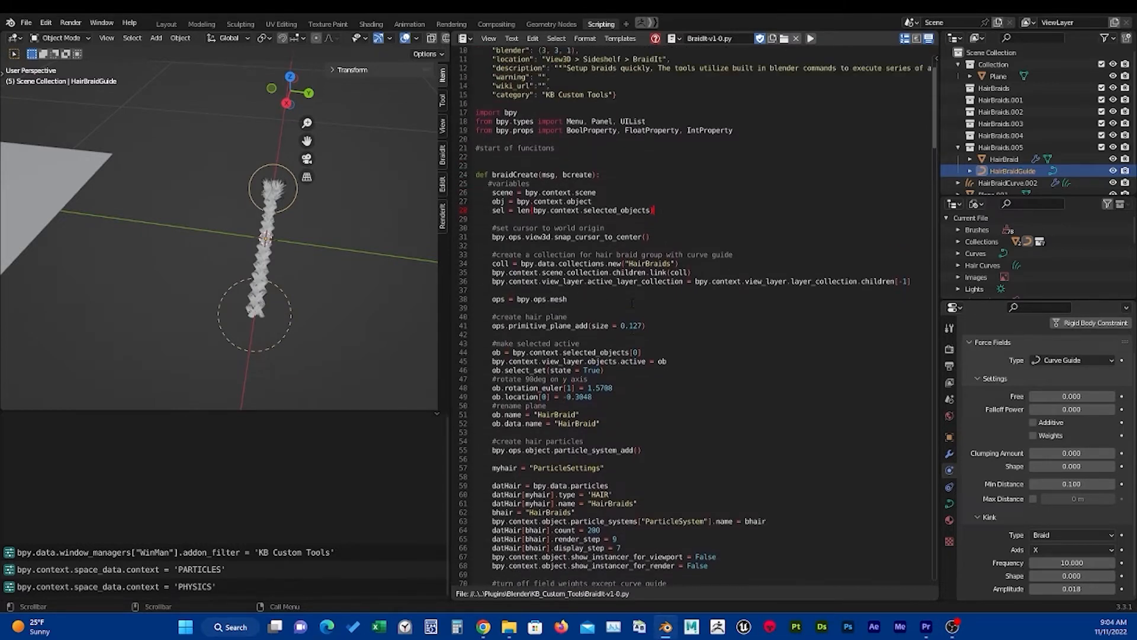
scroll(691, 317, "down", 1)
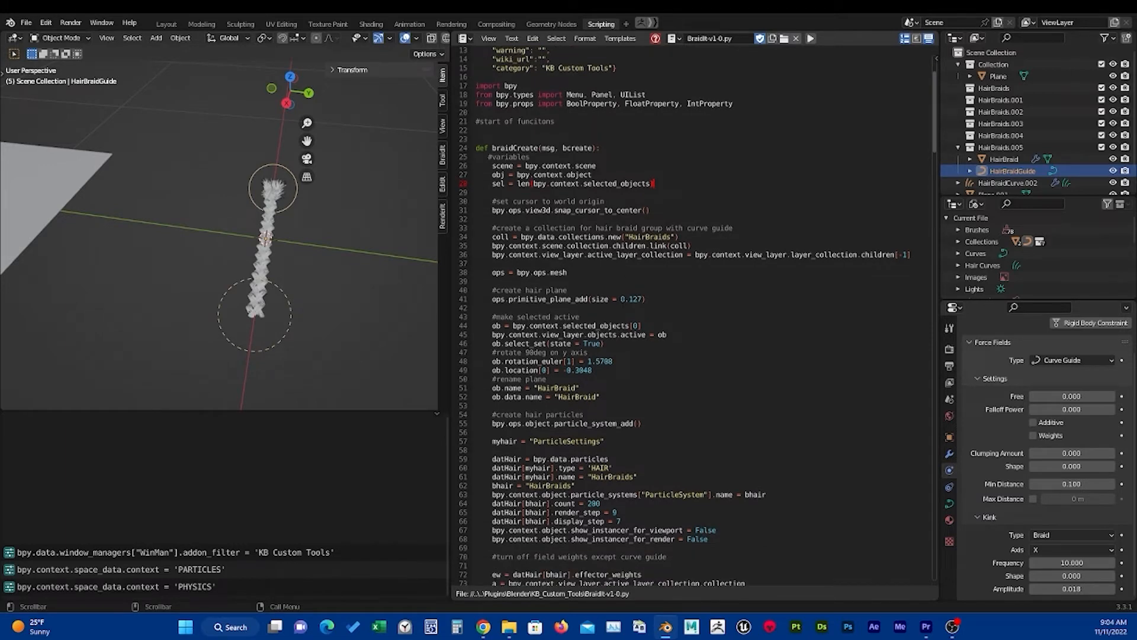
left_click(603, 276)
scroll(677, 316, "down", 2)
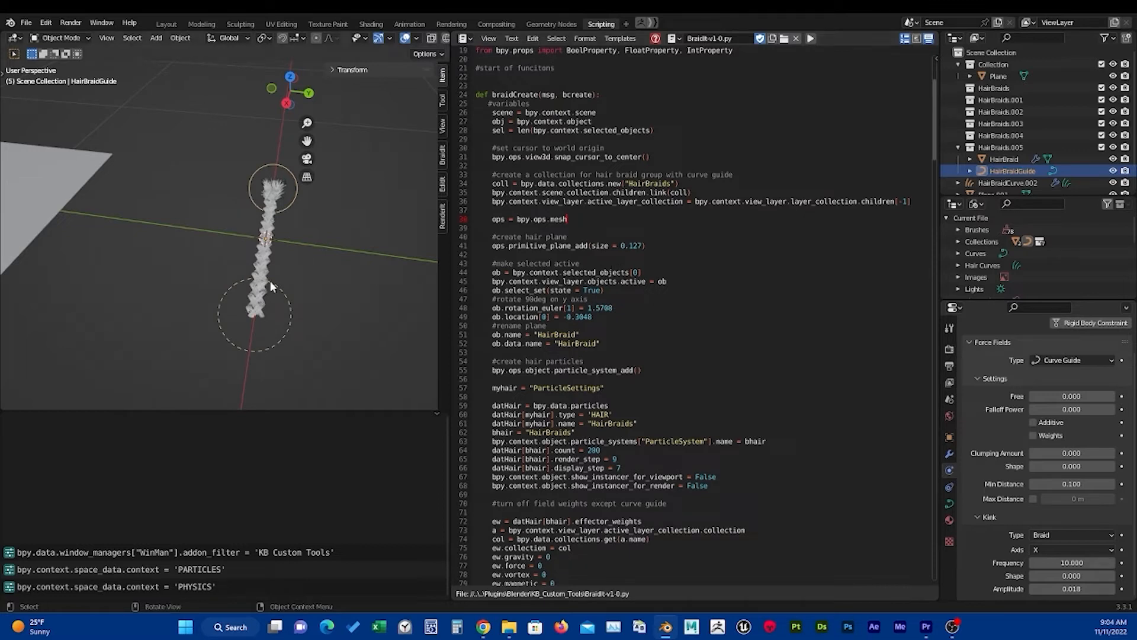
Add a mesh plane to the scene and examine the Python command logged for it in the Info editor.
left_click(234, 275)
left_click(199, 551)
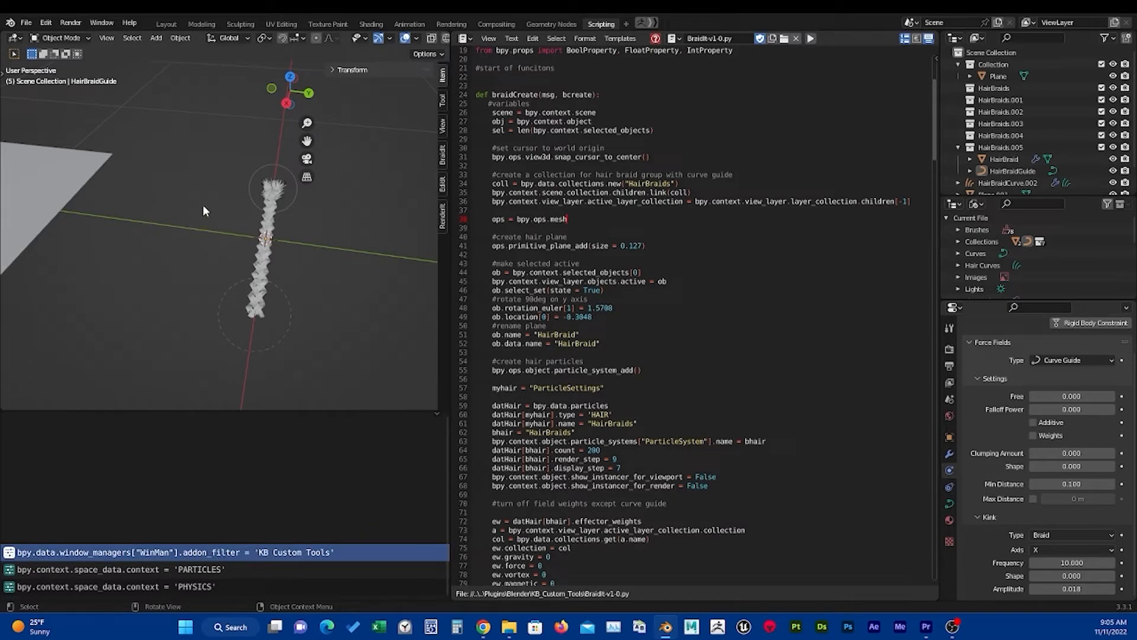
key("shift+a")
mouse_move(205, 199)
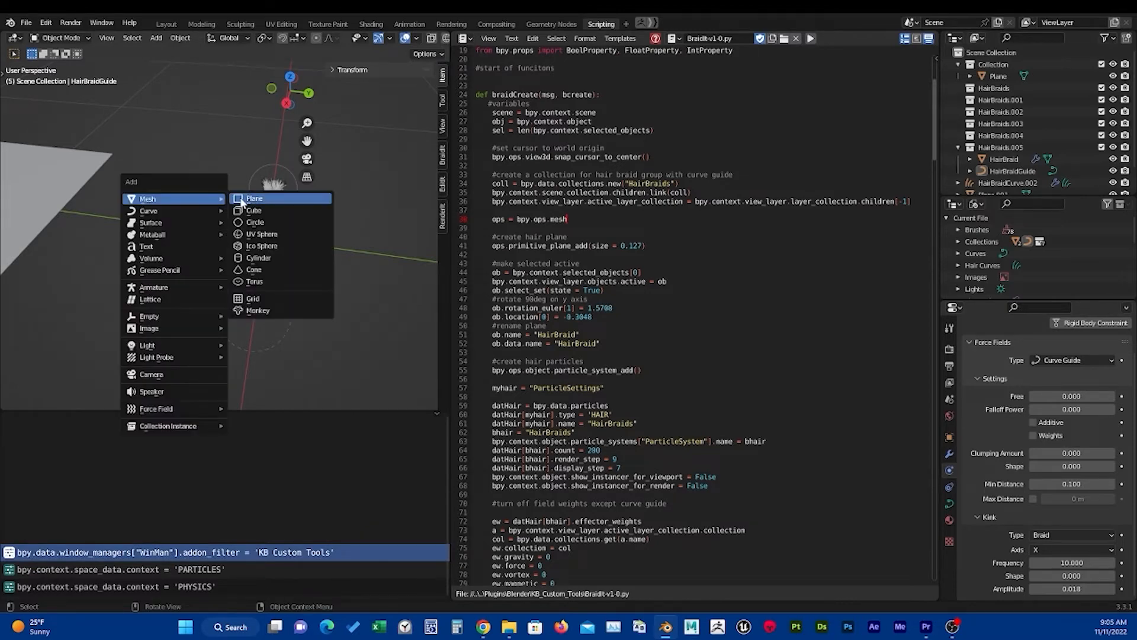
left_click(247, 199)
scroll(201, 233, "down", 4)
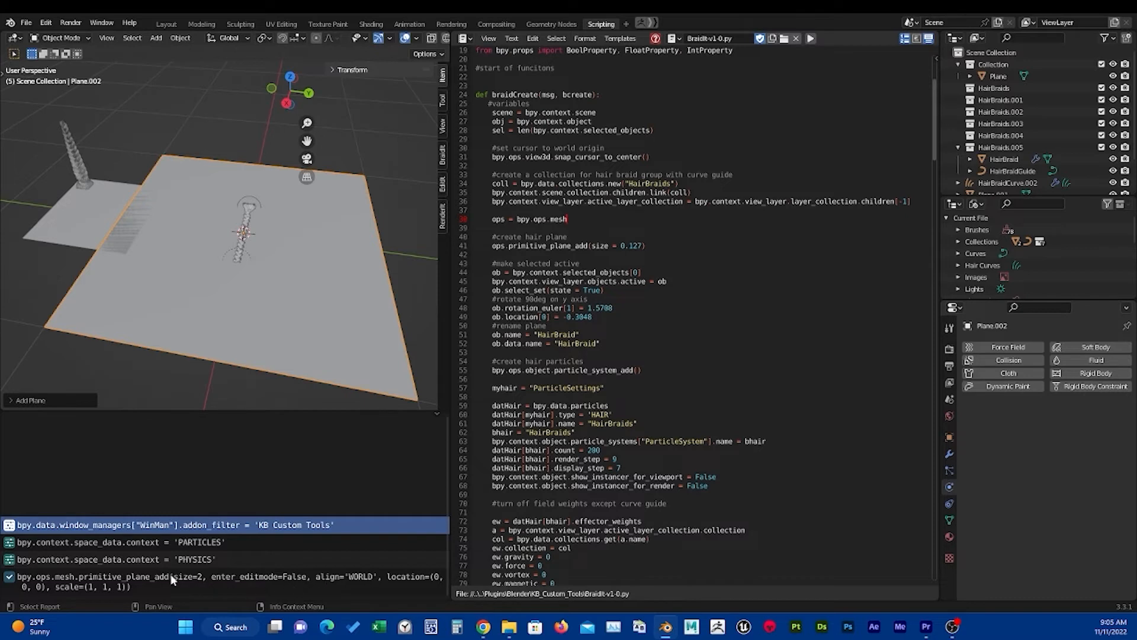
scroll(282, 225, "down", 2)
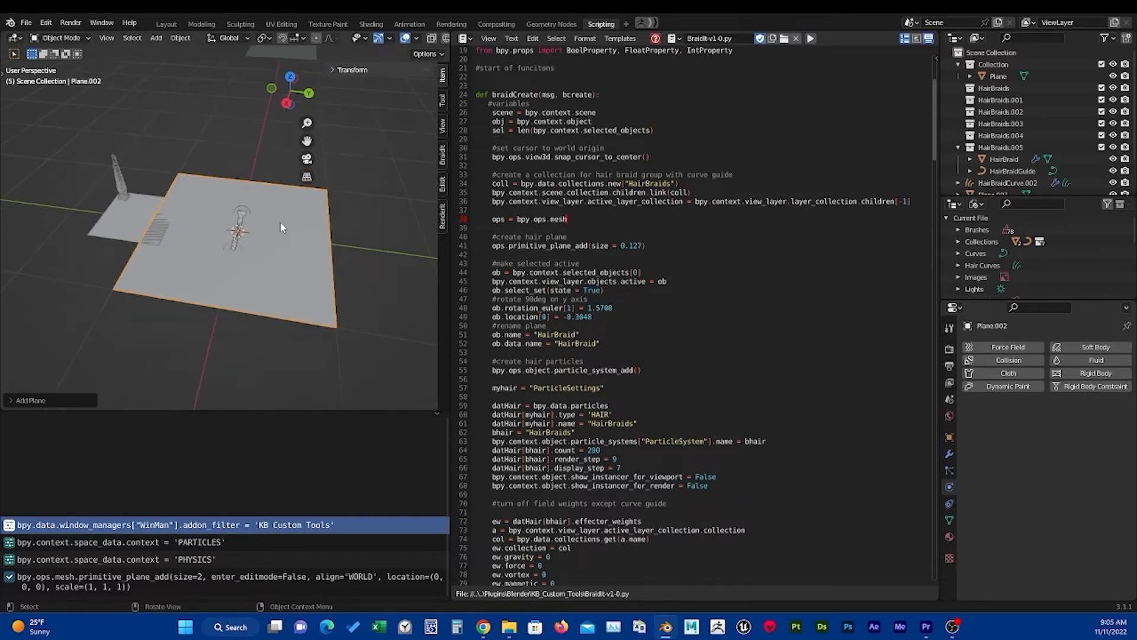
Delete the newly added demonstration plane from the scene.
scroll(277, 229, "up", 2)
left_click_drag(271, 233, 229, 214, "alt")
key("x")
left_click(240, 211)
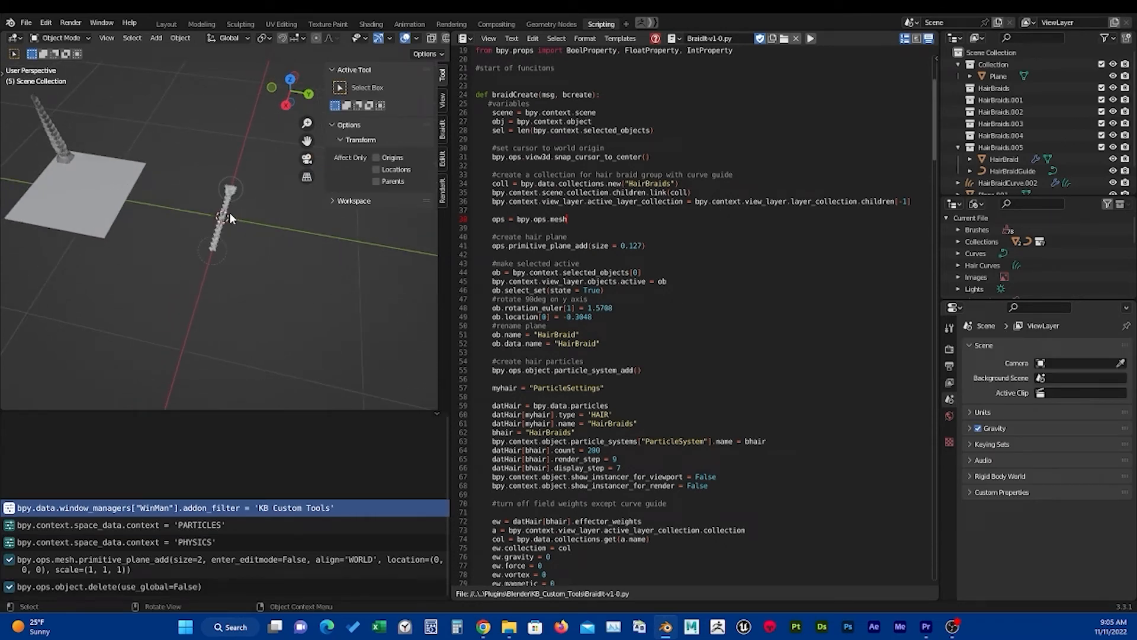
Skim the braidCreate function again and return to the header of the script.
scroll(591, 281, "down", 13)
scroll(591, 281, "up", 19)
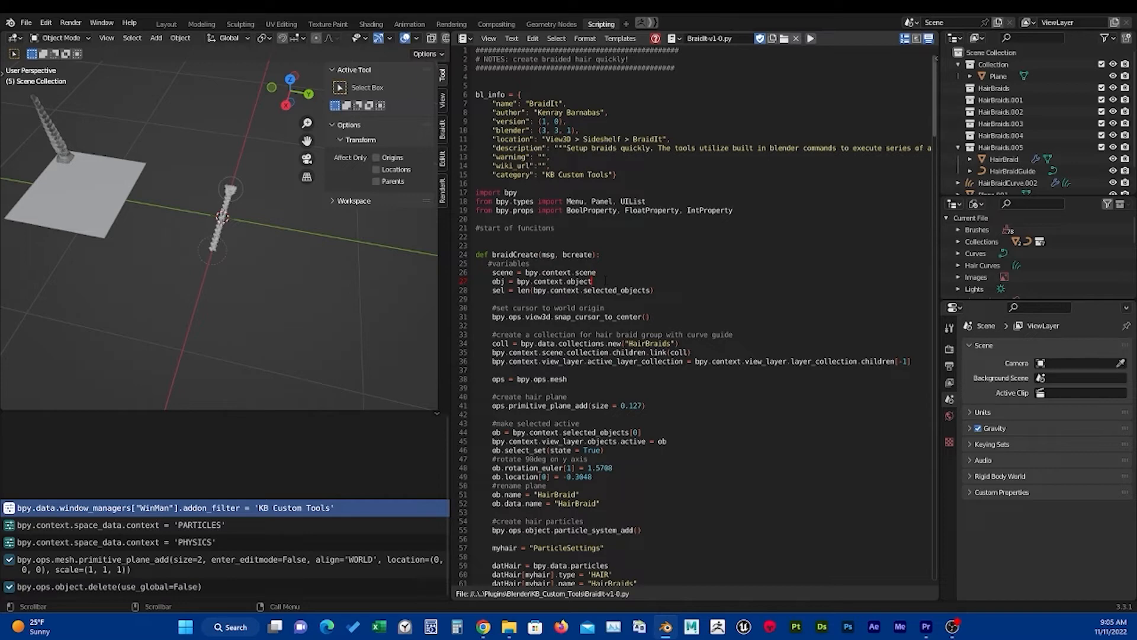
scroll(605, 281, "down", 3)
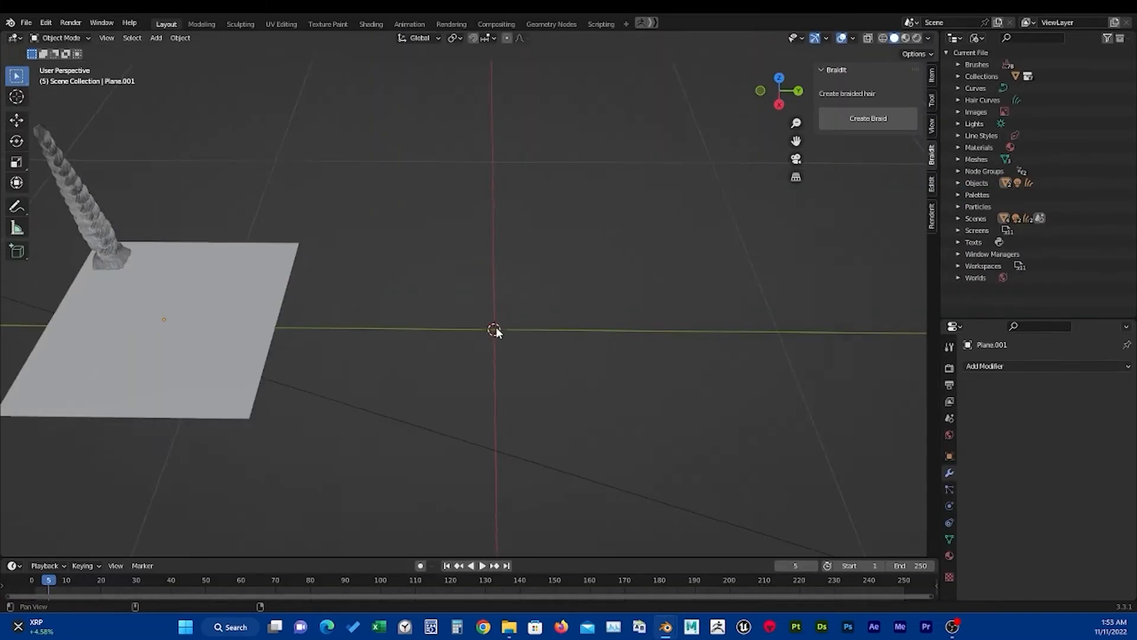
scroll(591, 337, "up", 3)
scroll(589, 355, "up", 1)
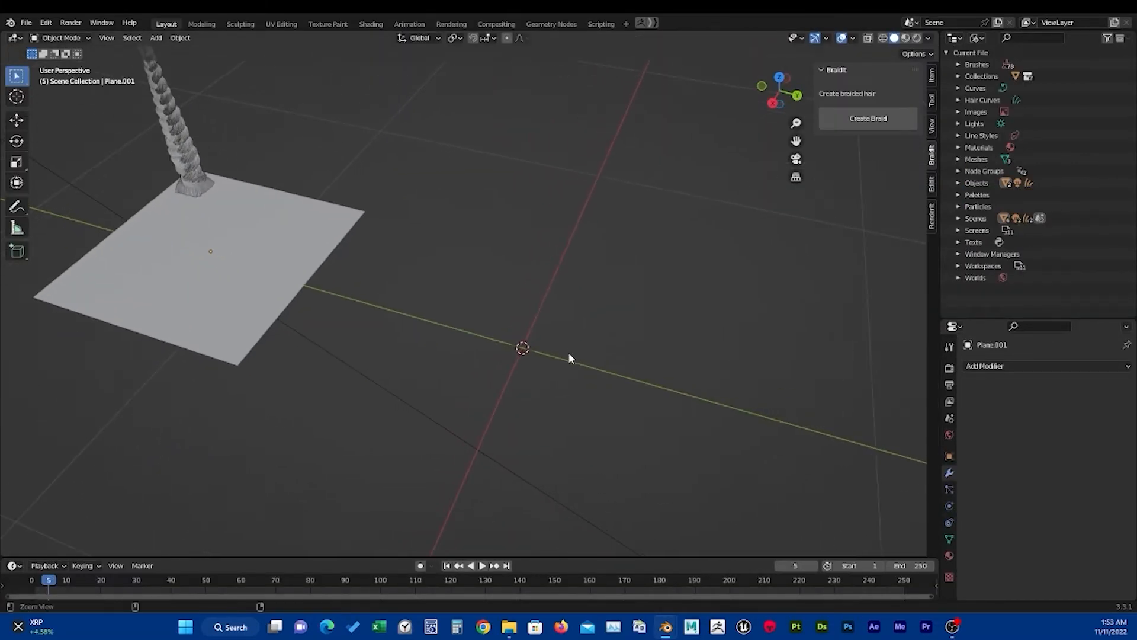
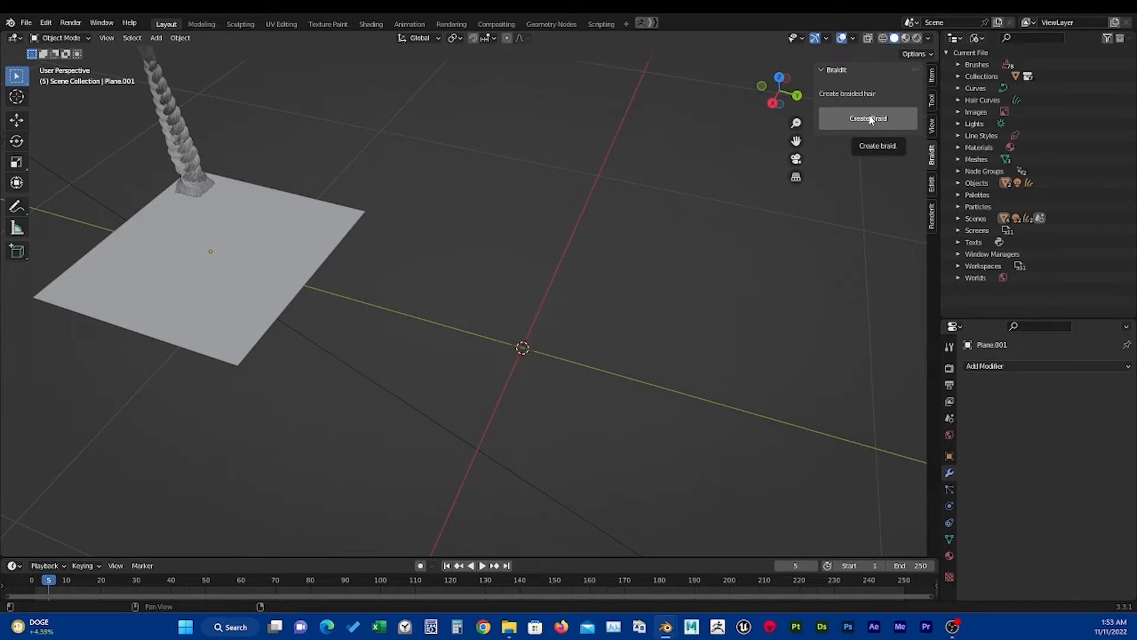
Create a new braid with the BraidIt add-on and frame it in the view.
left_click(862, 120)
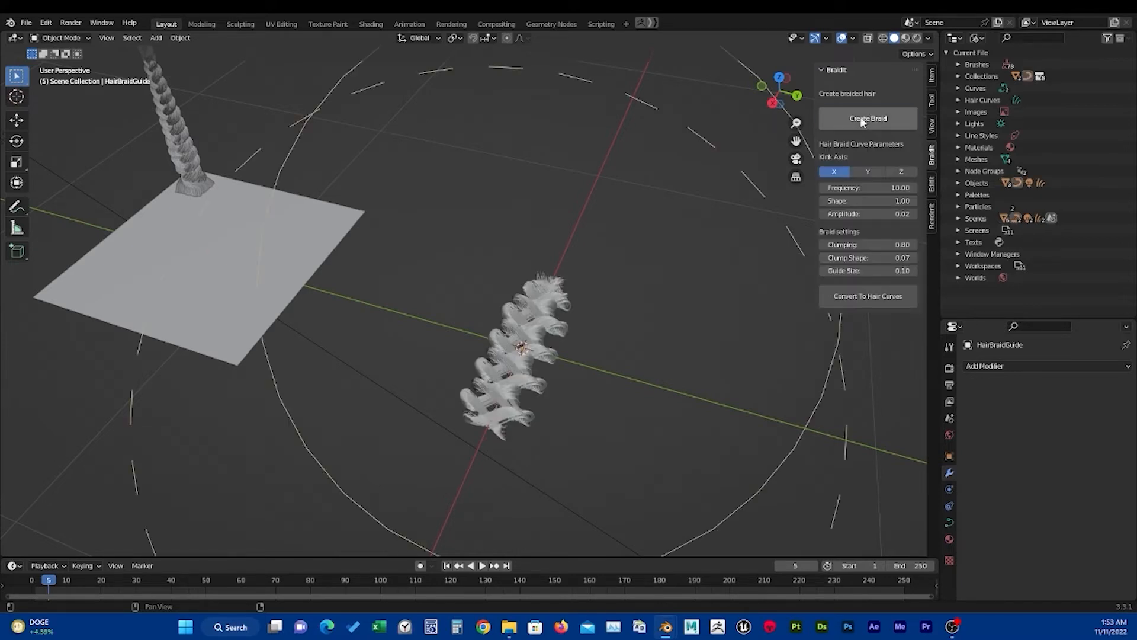
middle_click_drag(661, 259, 675, 320)
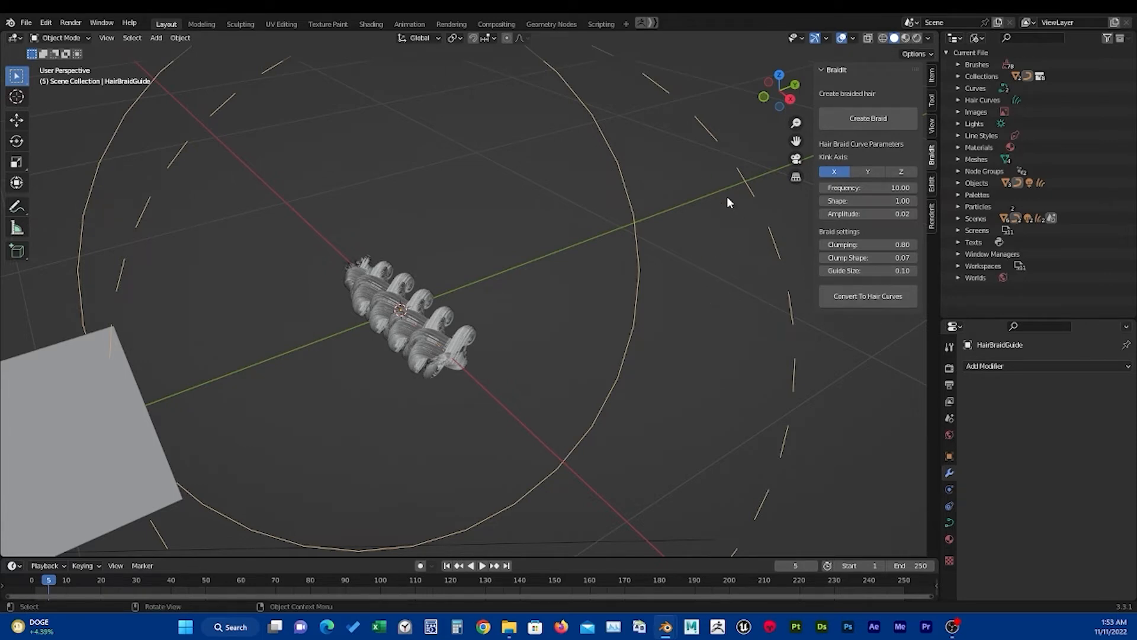
key("KP_Decimal")
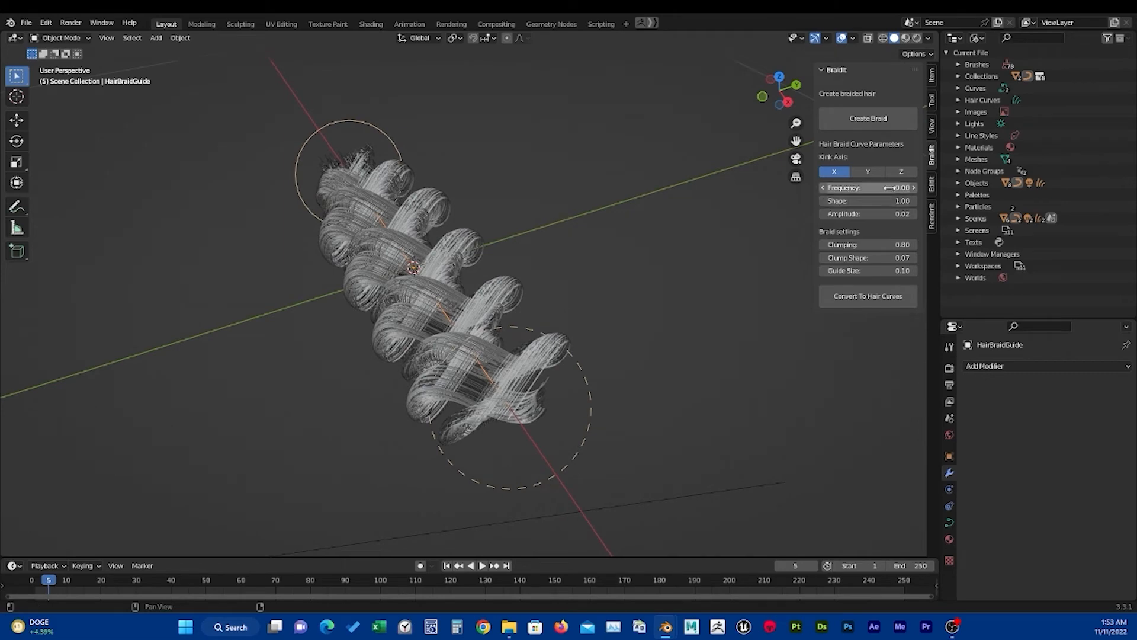
Adjust the new braid to Frequency 7.15, Amplitude 0.02, Clumping 0.88 and Clump Shape 0.38.
left_click_drag(870, 187, 847, 188)
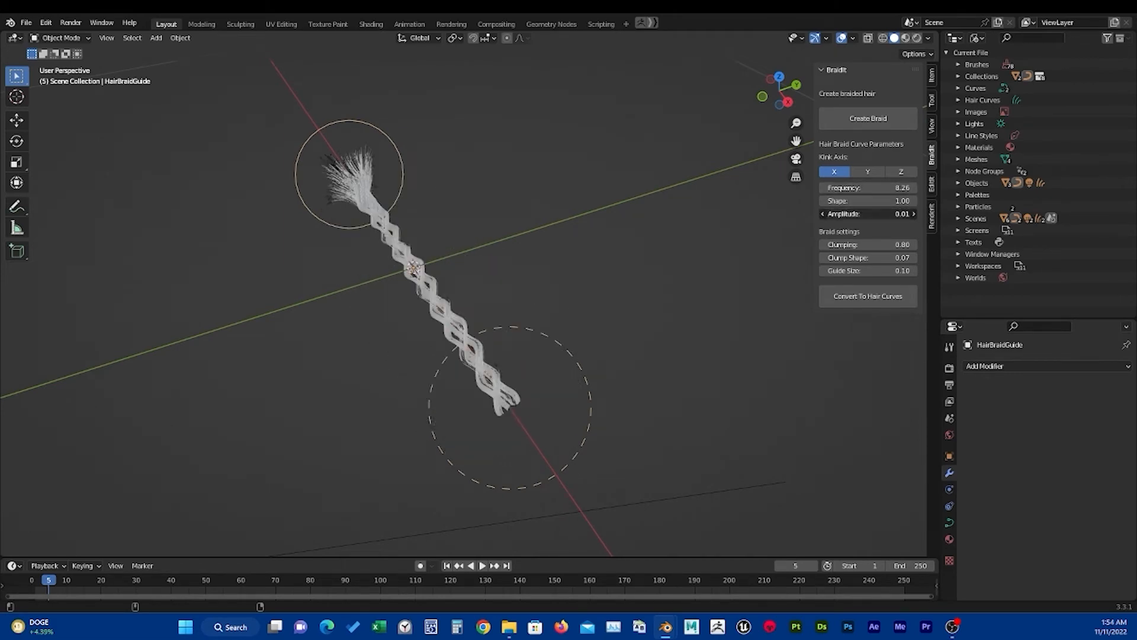
middle_click_drag(530, 278, 541, 254)
left_click_drag(840, 245, 873, 245)
middle_click_drag(677, 284, 715, 269)
mouse_move(852, 187)
left_mouse_down()
mouse_move(866, 188)
mouse_move(836, 187)
left_mouse_up()
middle_click_drag(533, 279, 496, 274)
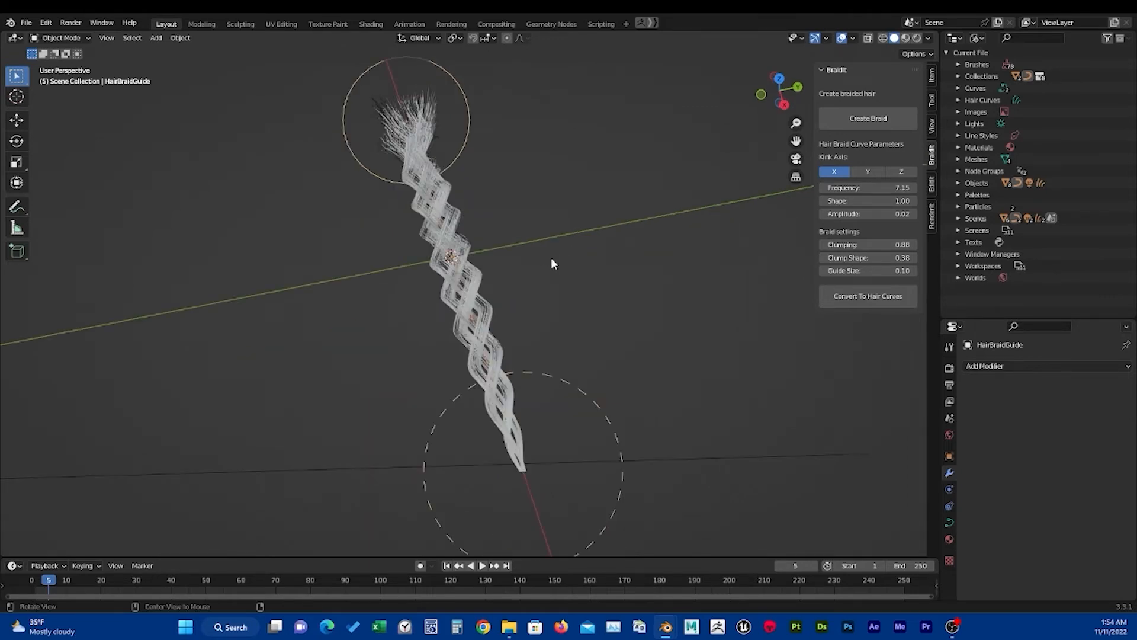
middle_click_drag(495, 273, 518, 305)
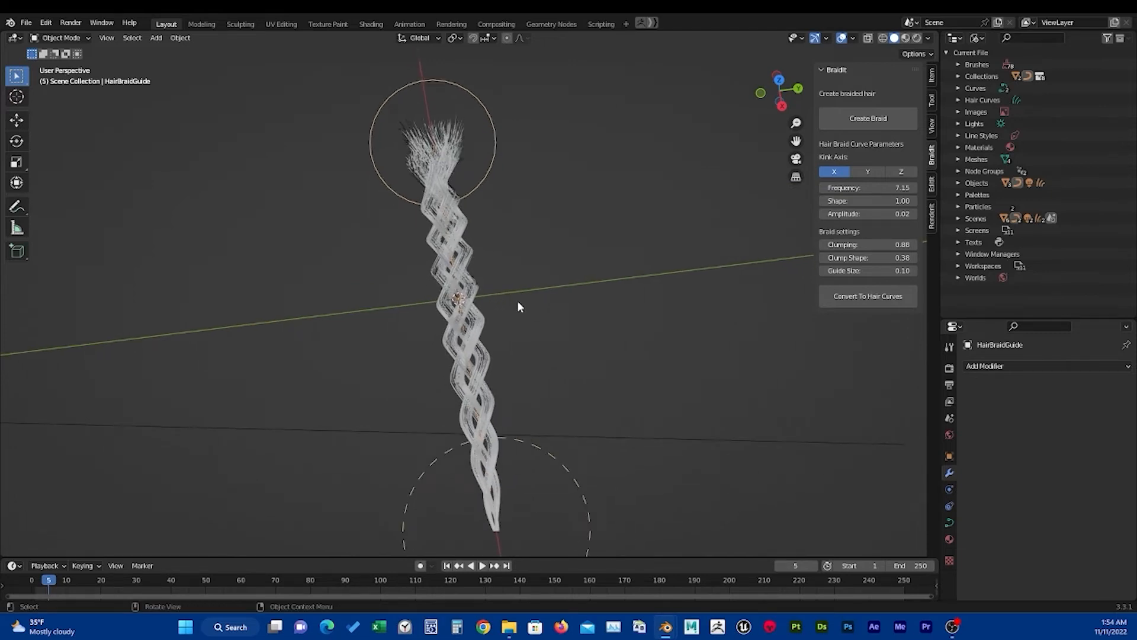
Reselect the braid's guide curve and set its Frequency to 8.29.
key("ctrl+z")
middle_click_drag(517, 307, 515, 233)
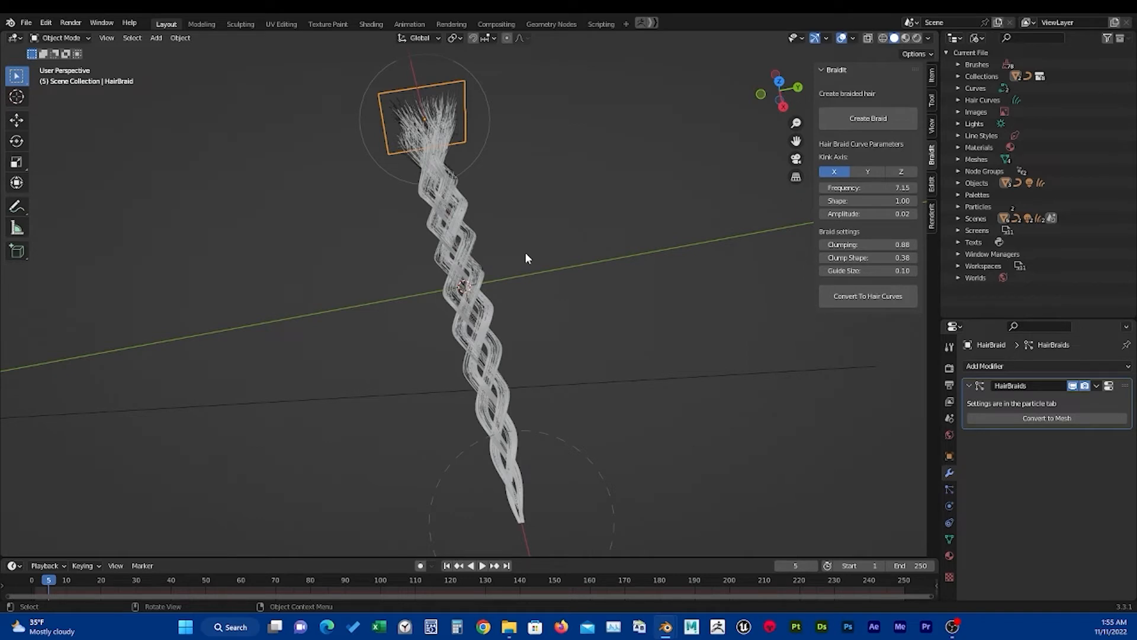
left_click(483, 251)
mouse_move(854, 188)
left_mouse_down()
mouse_move(806, 188)
mouse_move(906, 188)
mouse_move(814, 187)
mouse_move(868, 188)
left_mouse_up()
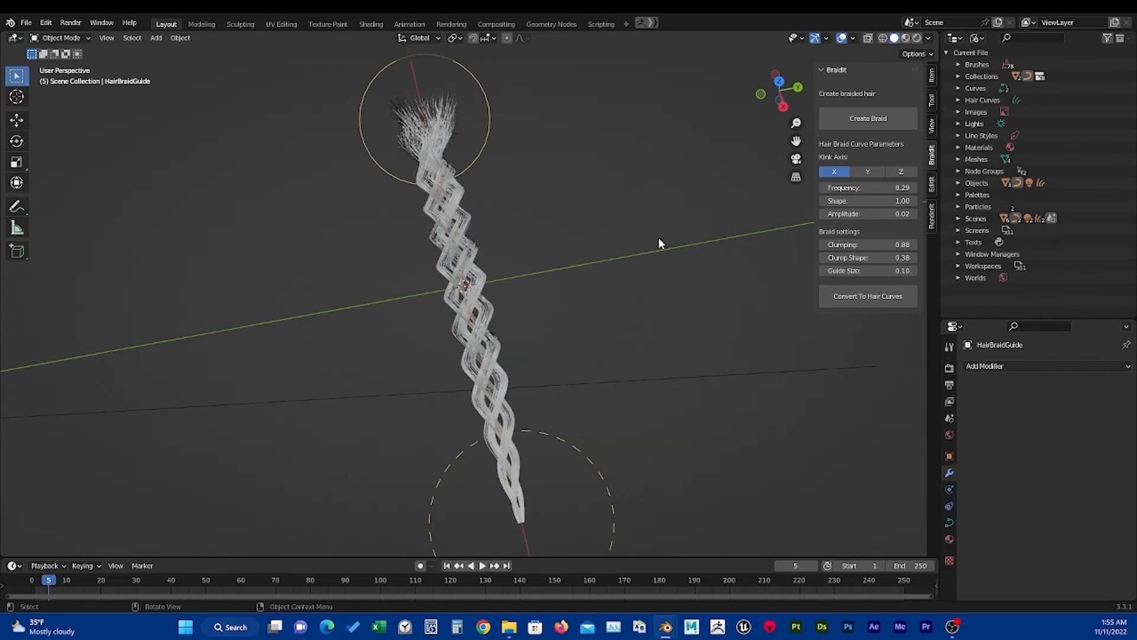
Convert the HairBraid particle hair to hair curves and move the converted braid along Y, between the original and the large plane.
left_click(438, 122)
middle_click_drag(534, 226, 571, 147)
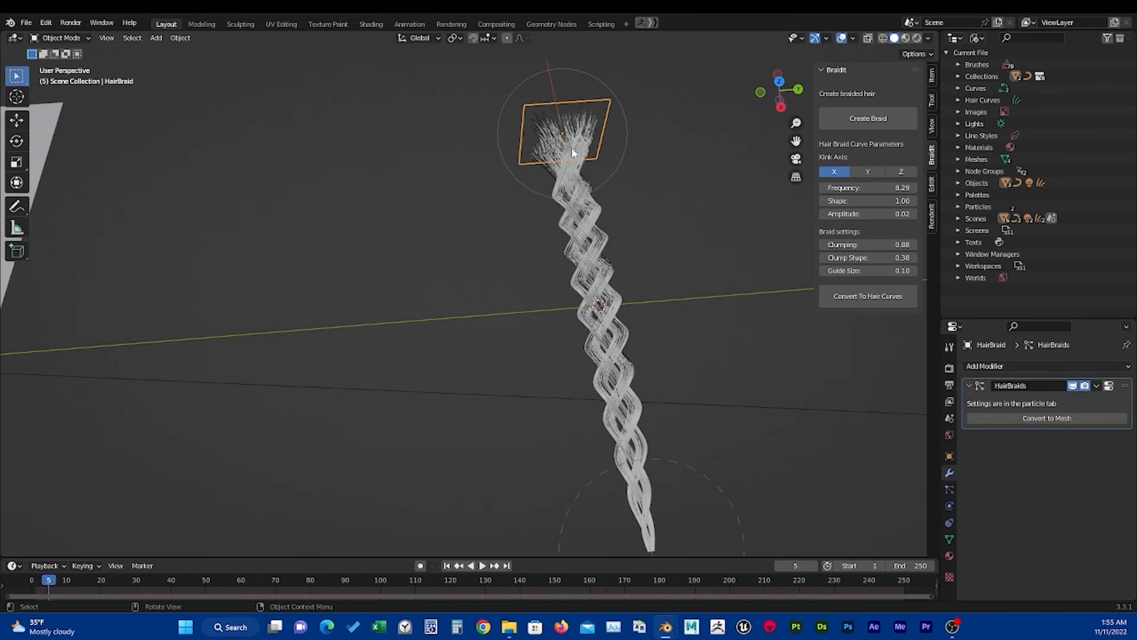
middle_click_drag(569, 272, 550, 228)
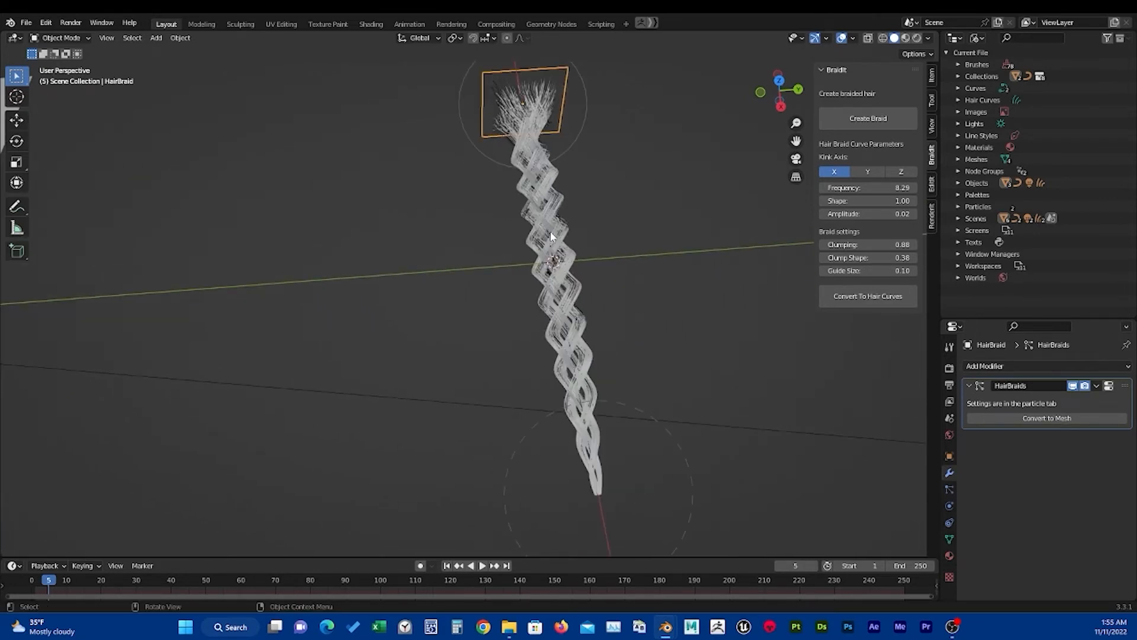
middle_click_drag(545, 124, 606, 243)
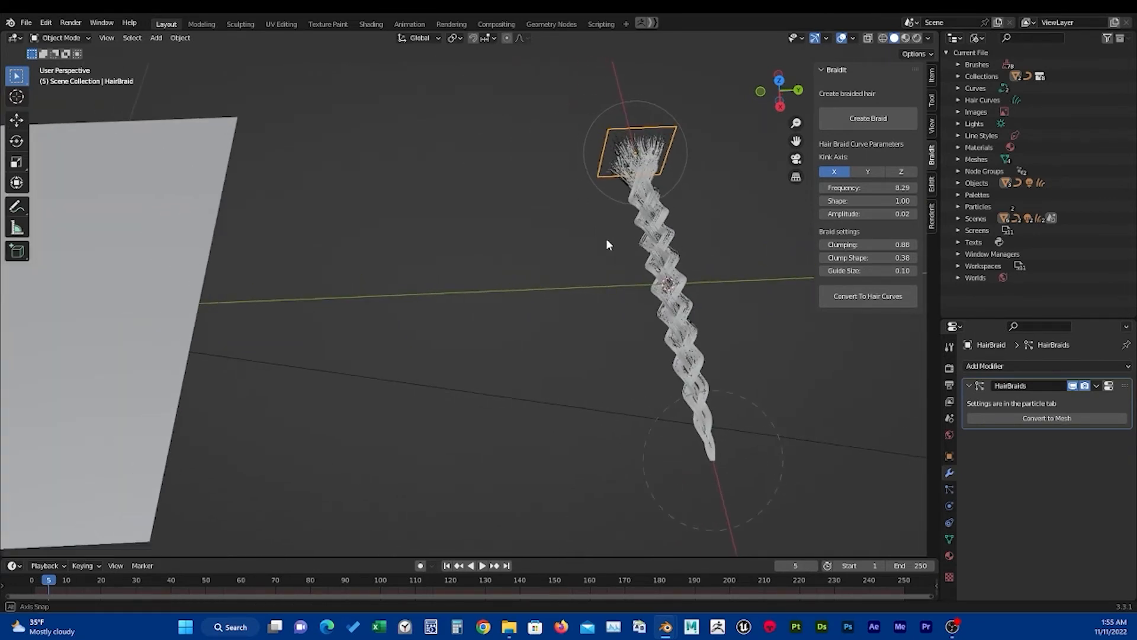
left_click(857, 296)
key("g")
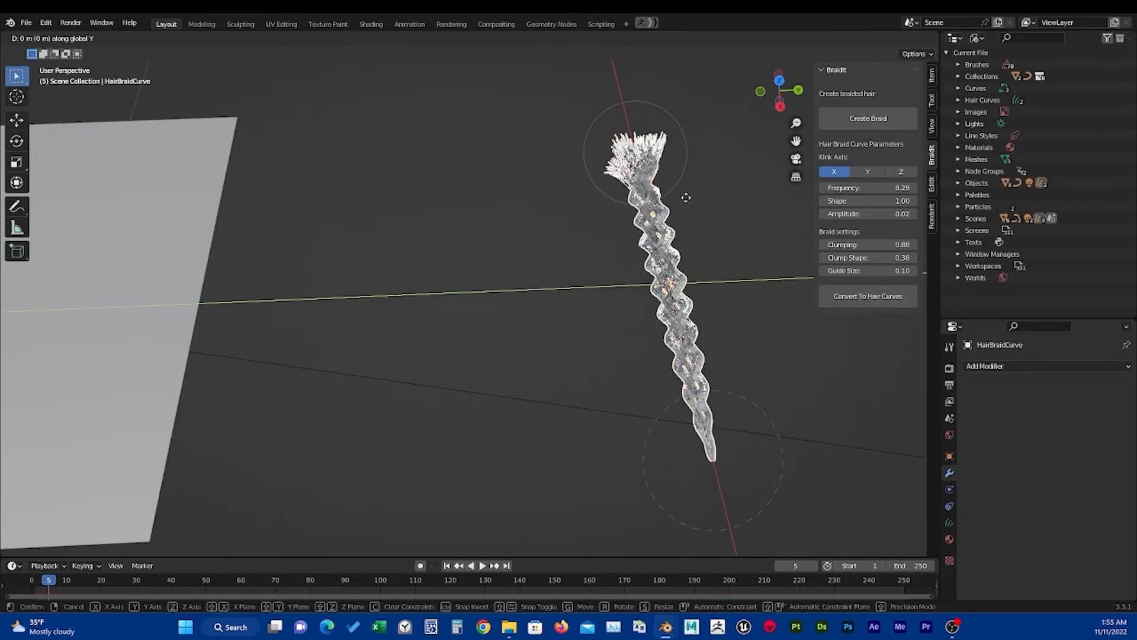
left_click(424, 234)
middle_click_drag(425, 235, 503, 293)
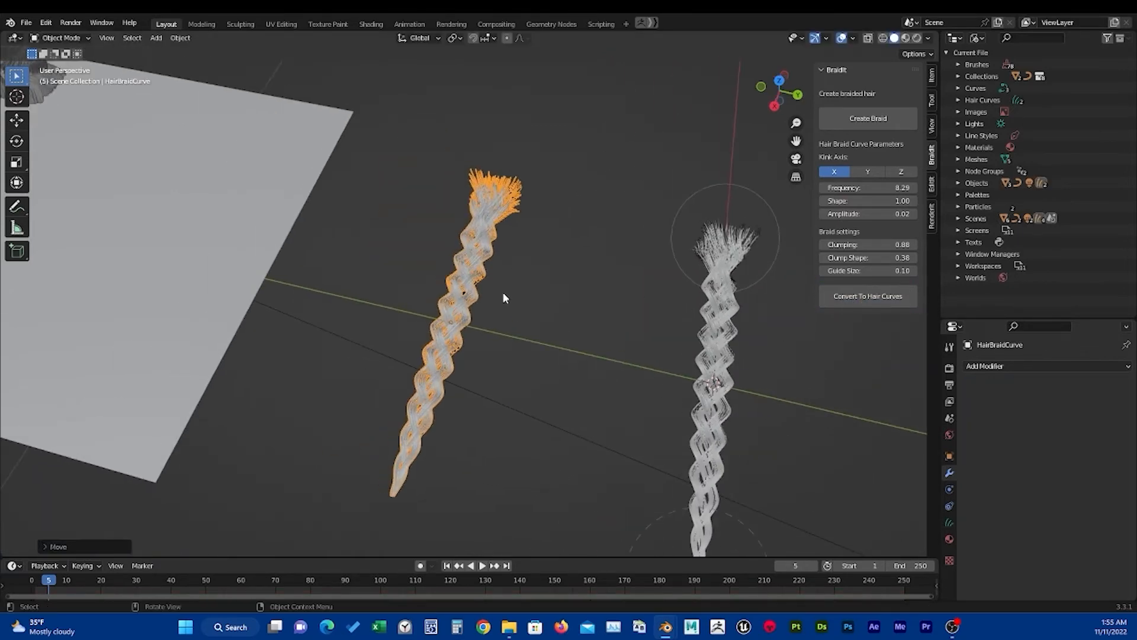
Examine the KBHairBraid modifier settings on the finished braid standing on the large plane and compare it with the converted braid.
scroll(503, 293, "down", 5)
middle_click_drag(432, 262, 403, 278)
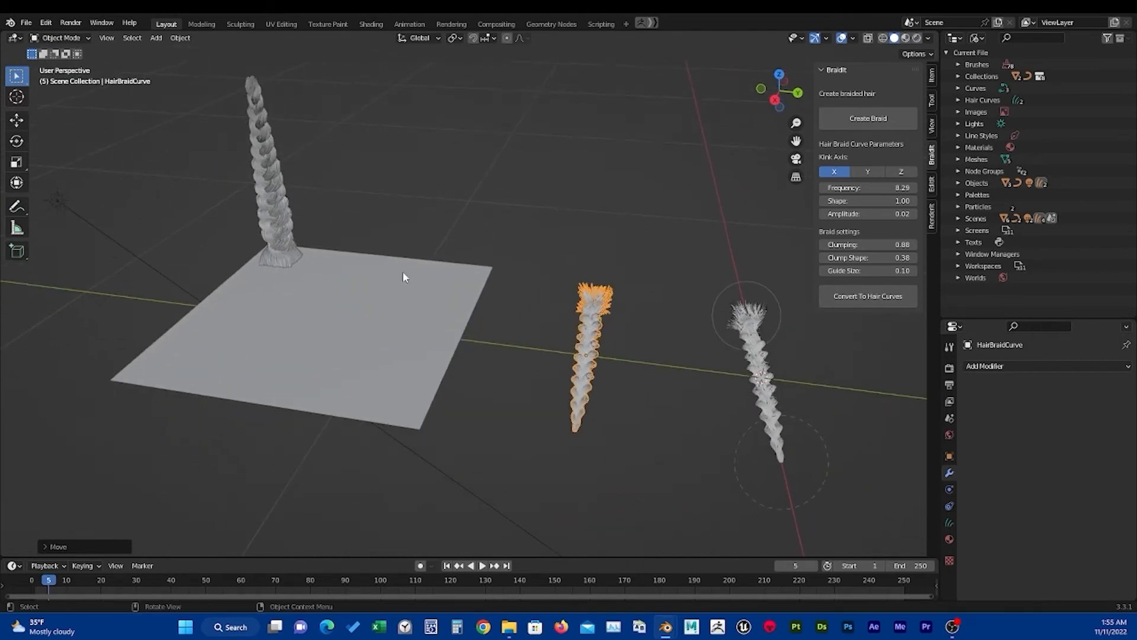
left_click(249, 210)
middle_click_drag(296, 203, 323, 196)
scroll(1018, 488, "down", 5)
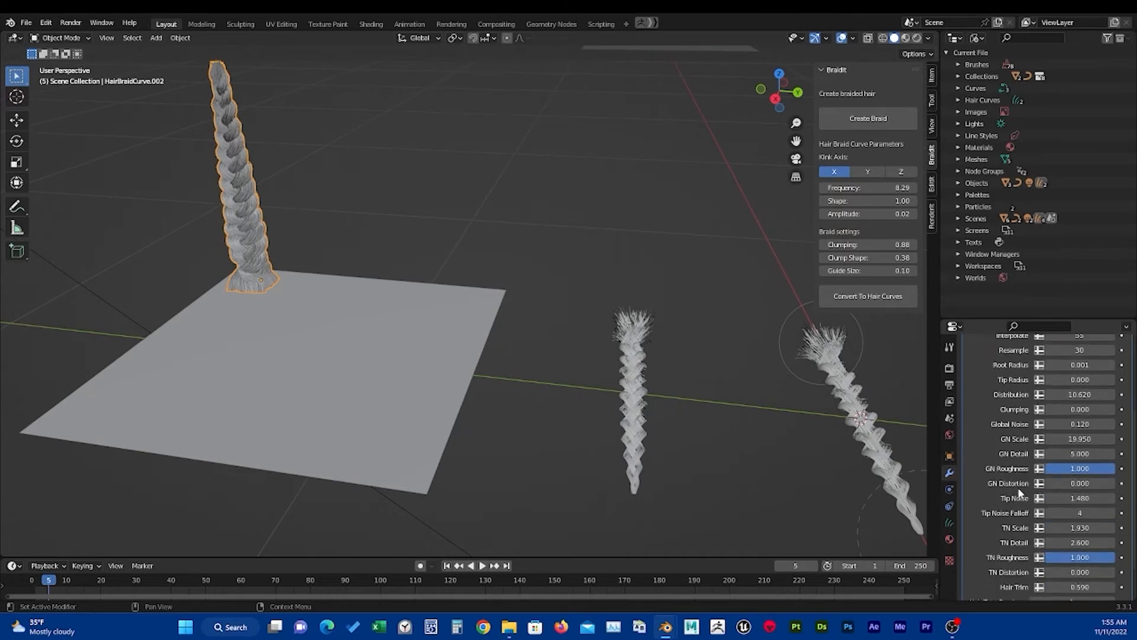
scroll(995, 418, "up", 3)
scroll(996, 418, "down", 3)
scroll(1018, 409, "down", 2)
left_click(634, 360)
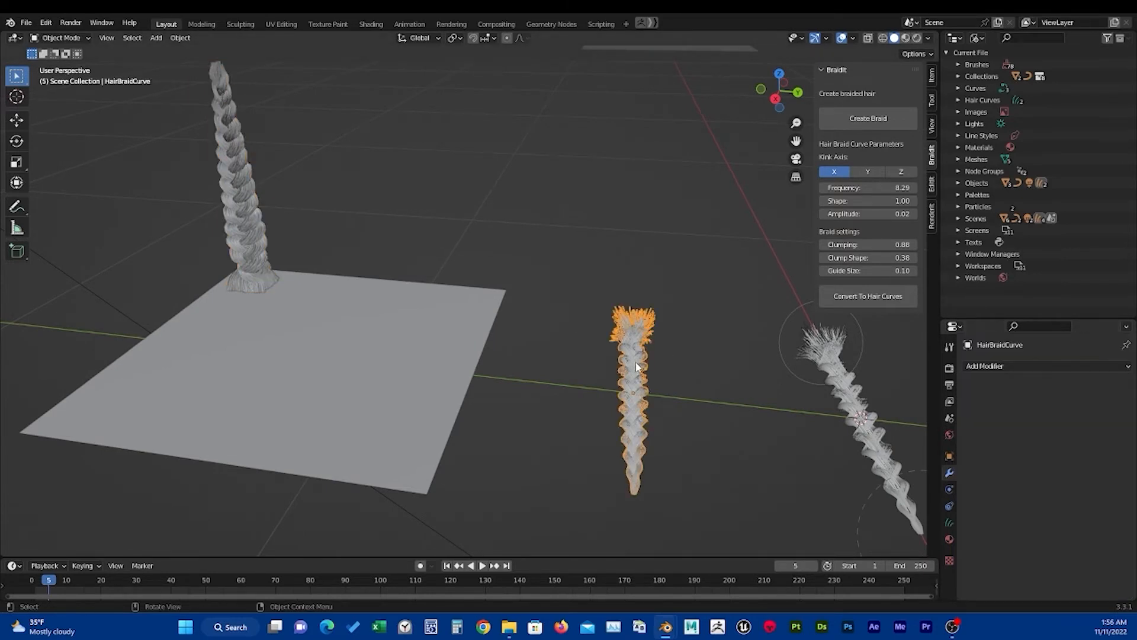
left_click(244, 225)
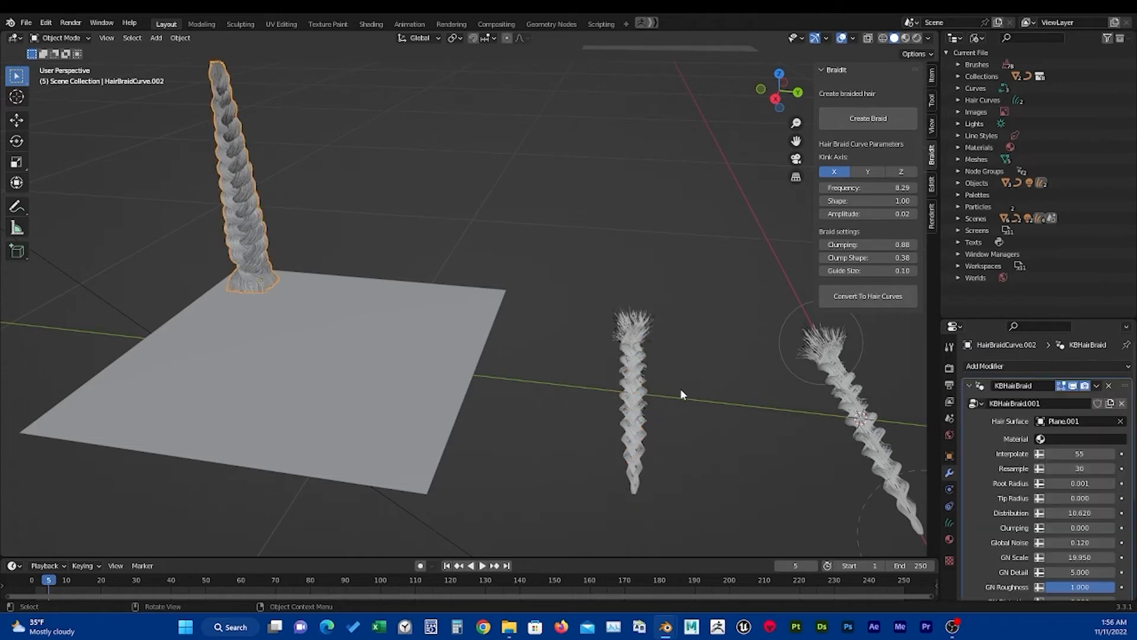
Copy the modifiers from the finished braid on the large plane to the newly converted hair curve braid.
left_click(642, 363)
key("g")
right_click(610, 341)
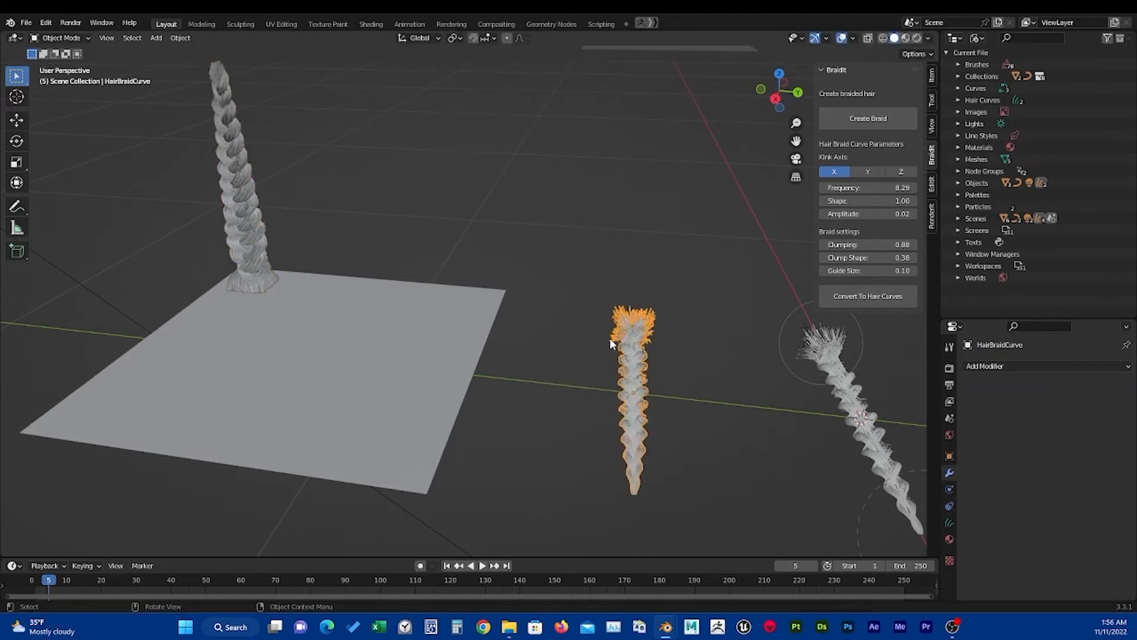
middle_click_drag(543, 324, 405, 317)
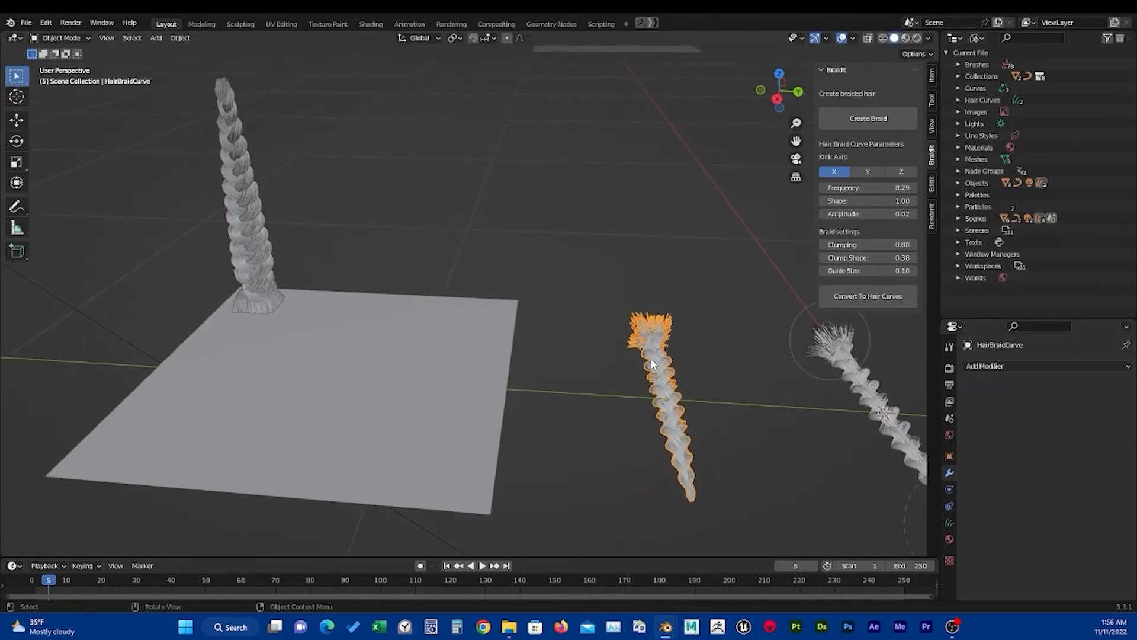
left_click(256, 224, "shift")
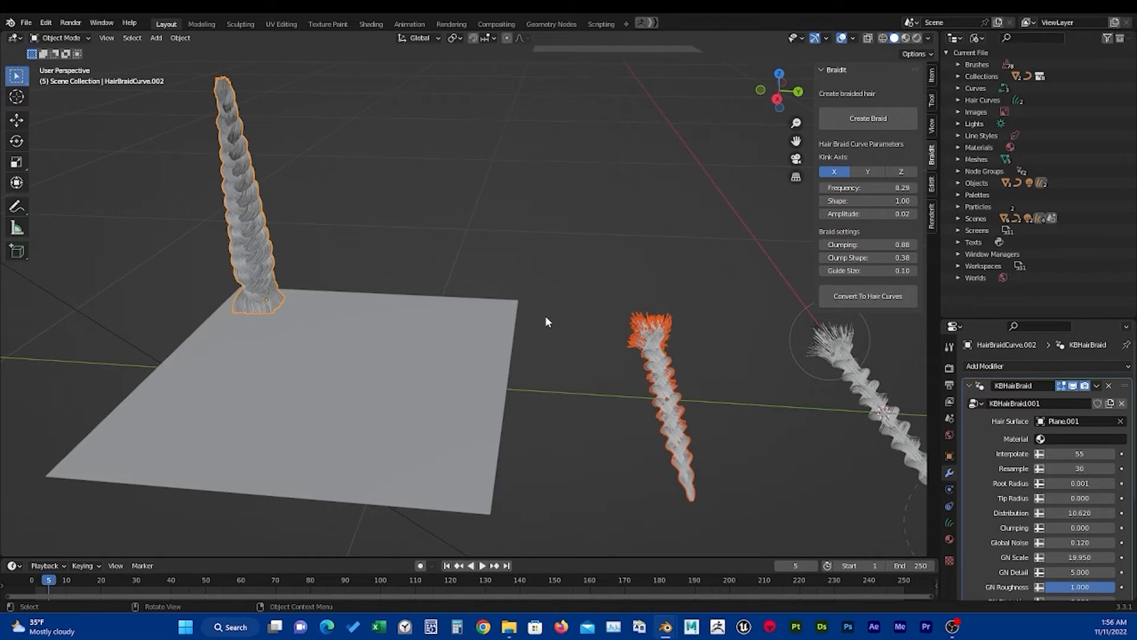
key("ctrl+l")
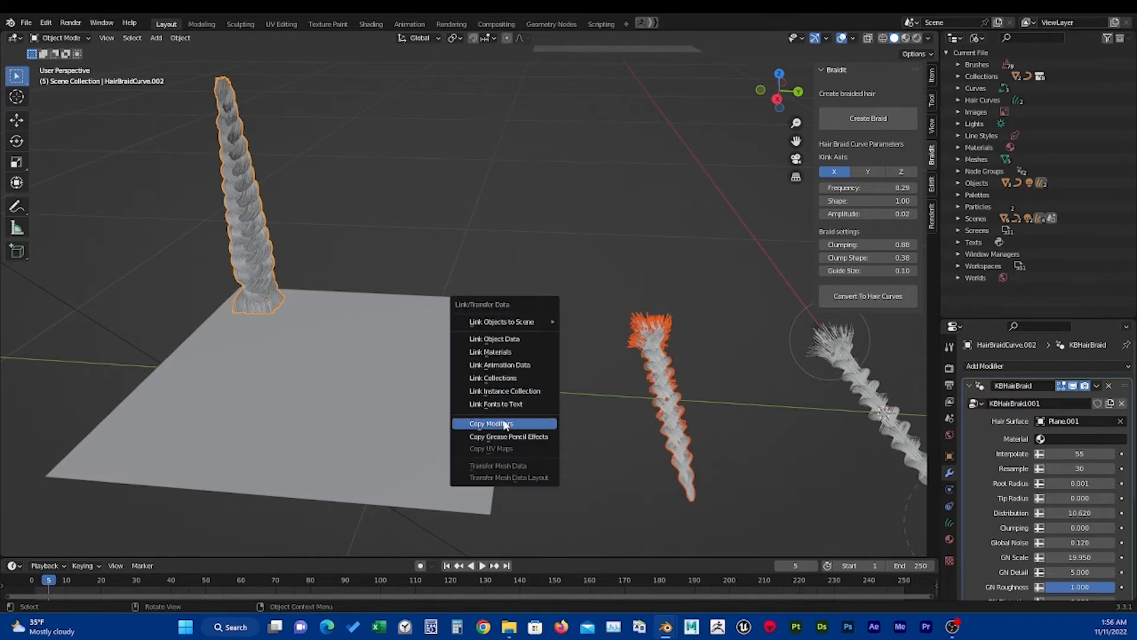
left_click(505, 424)
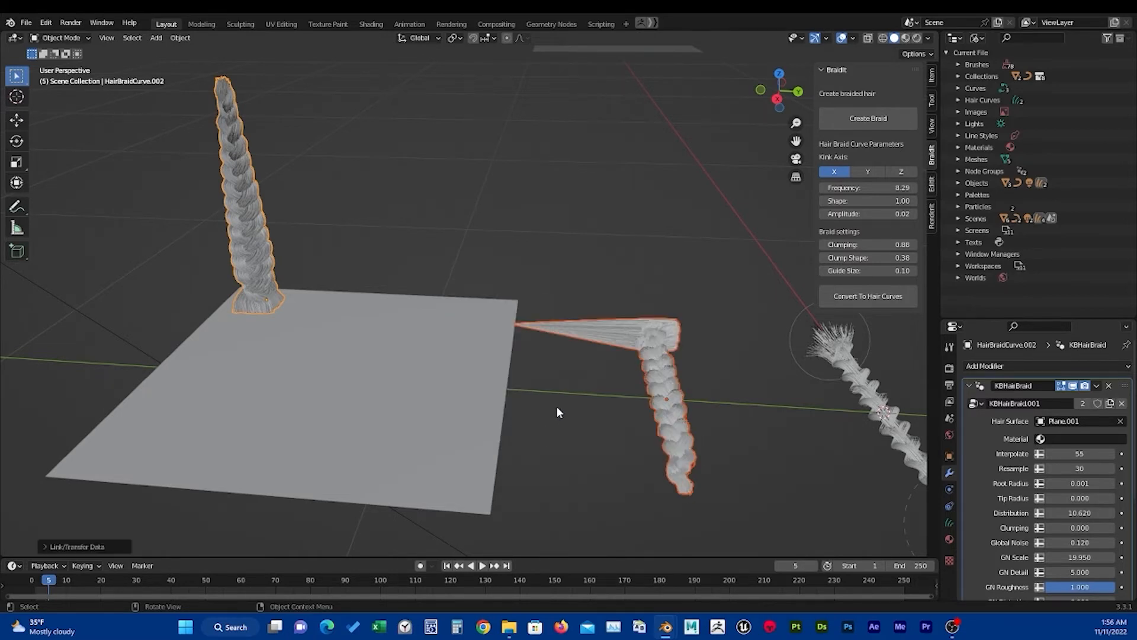
Inspect the converted braid's stretched roots and check the Hair Surface and other settings of its KBHairBraid modifier.
left_click(663, 352)
middle_click_drag(663, 352, 650, 368)
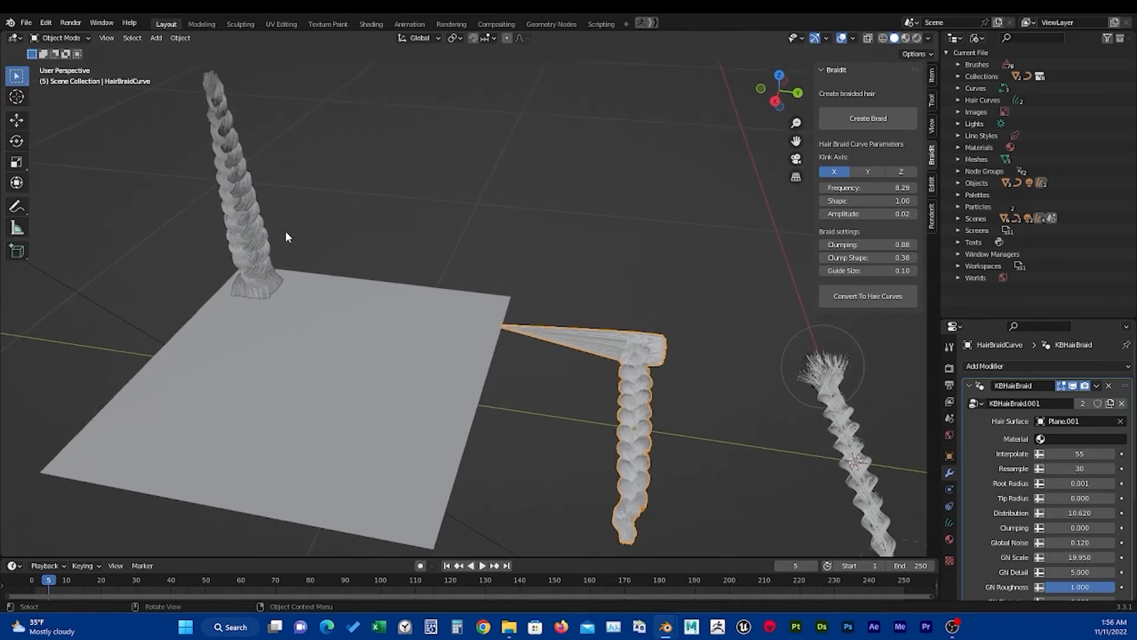
left_click(264, 217)
left_click(627, 368)
key("KP_Decimal")
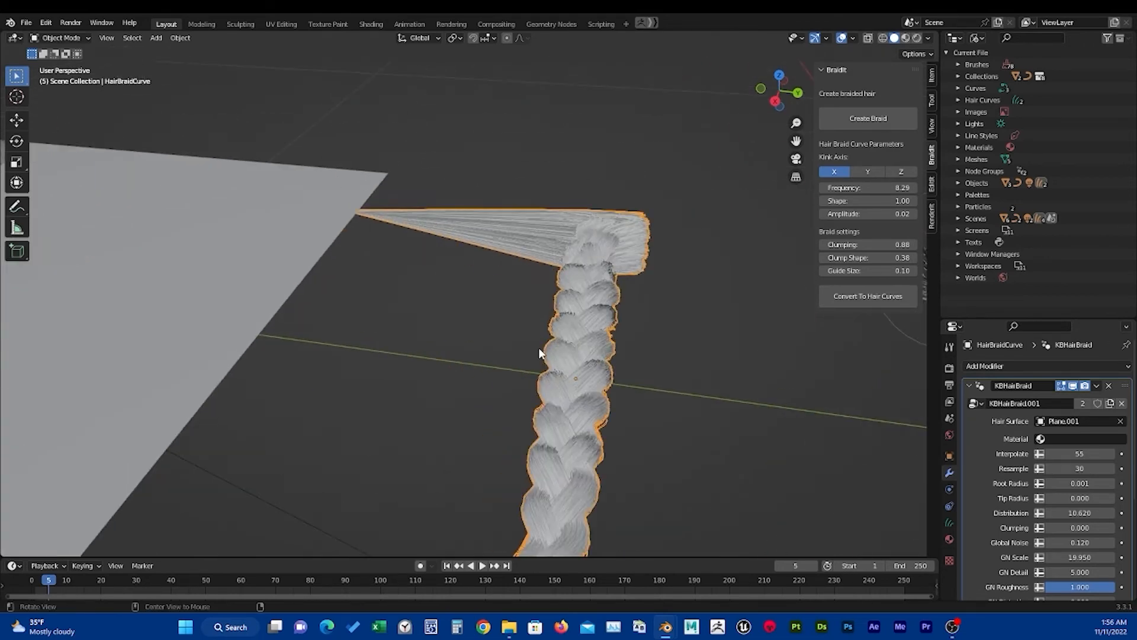
middle_click_drag(555, 338, 616, 340, "shift")
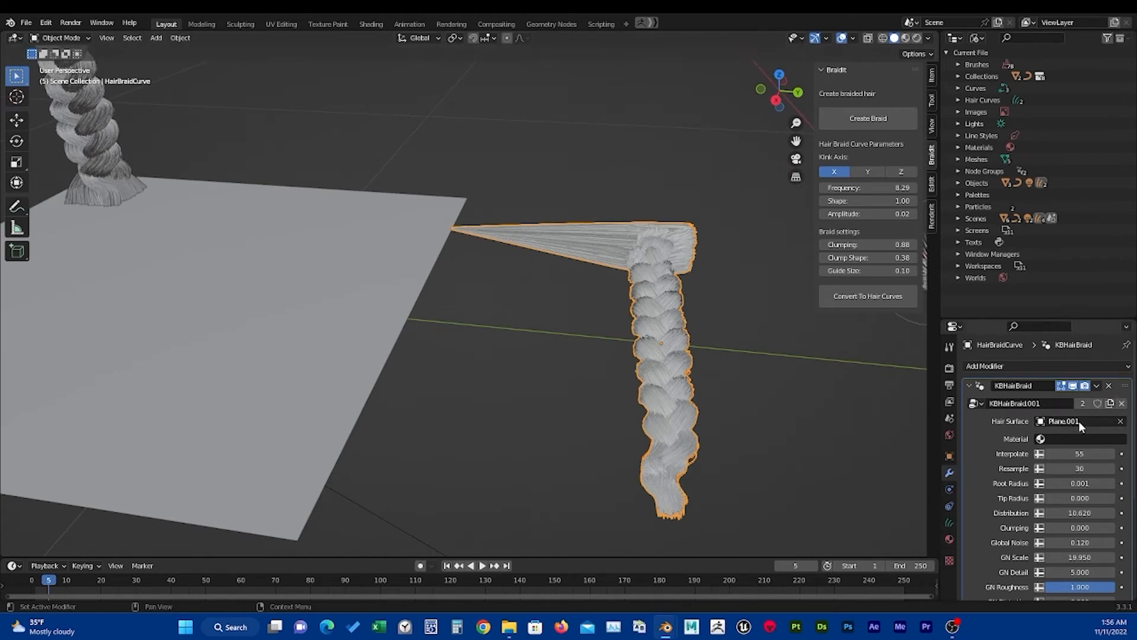
scroll(1078, 420, "down", 1)
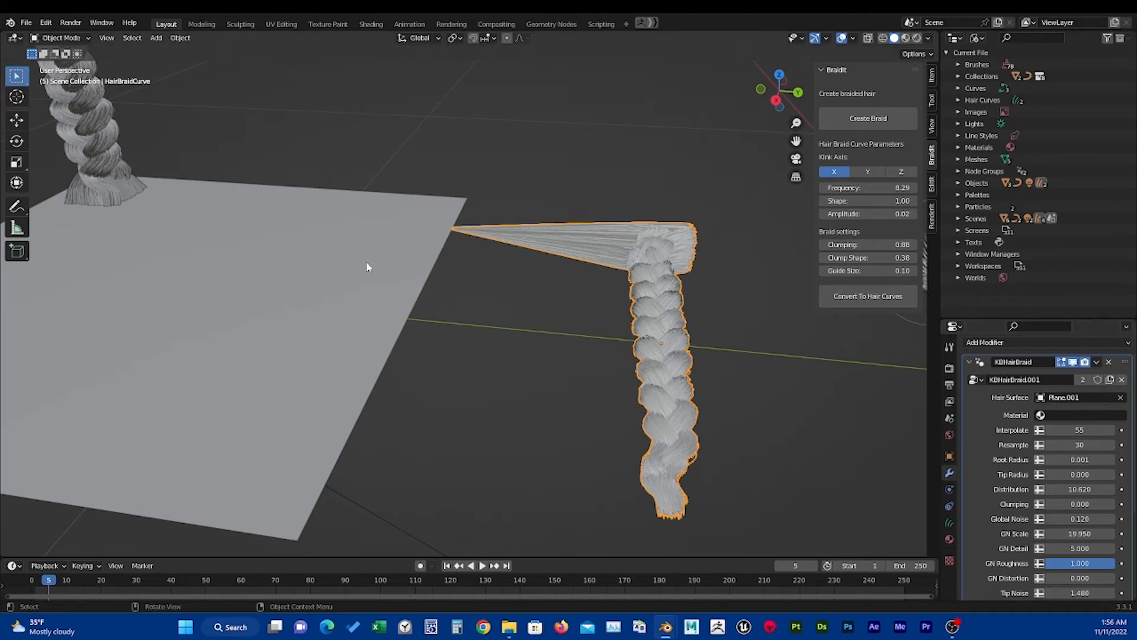
Move the converted braid onto the large plane, rotate it upright and lower its roots to the surface.
key("g")
left_click(205, 264)
middle_click_drag(505, 275, 450, 355)
key("r")
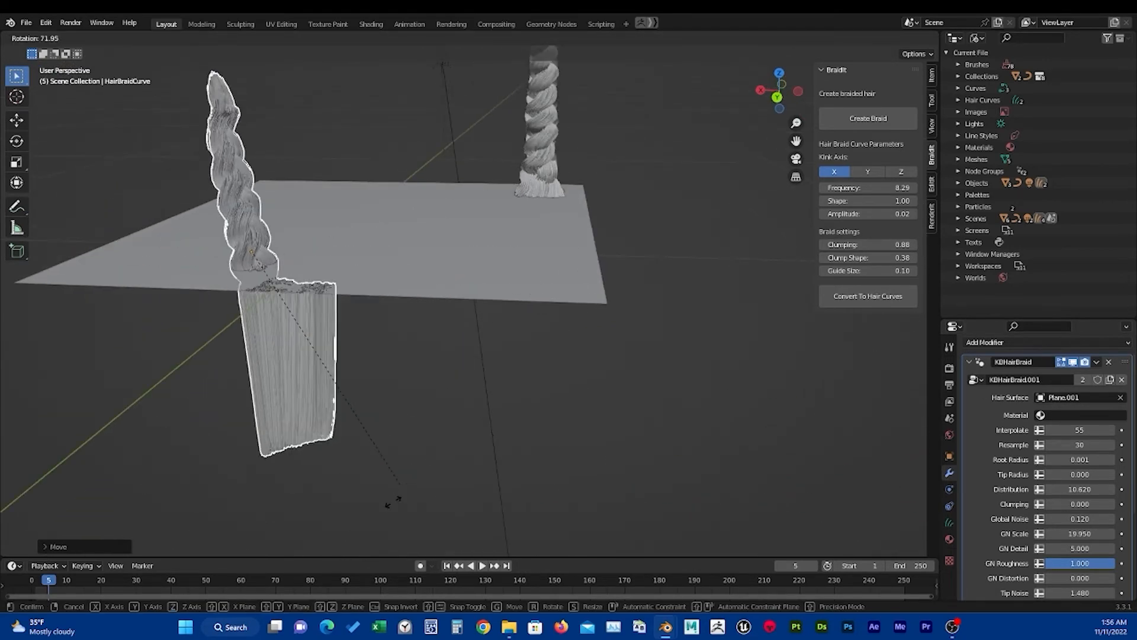
left_click(365, 511)
key("g")
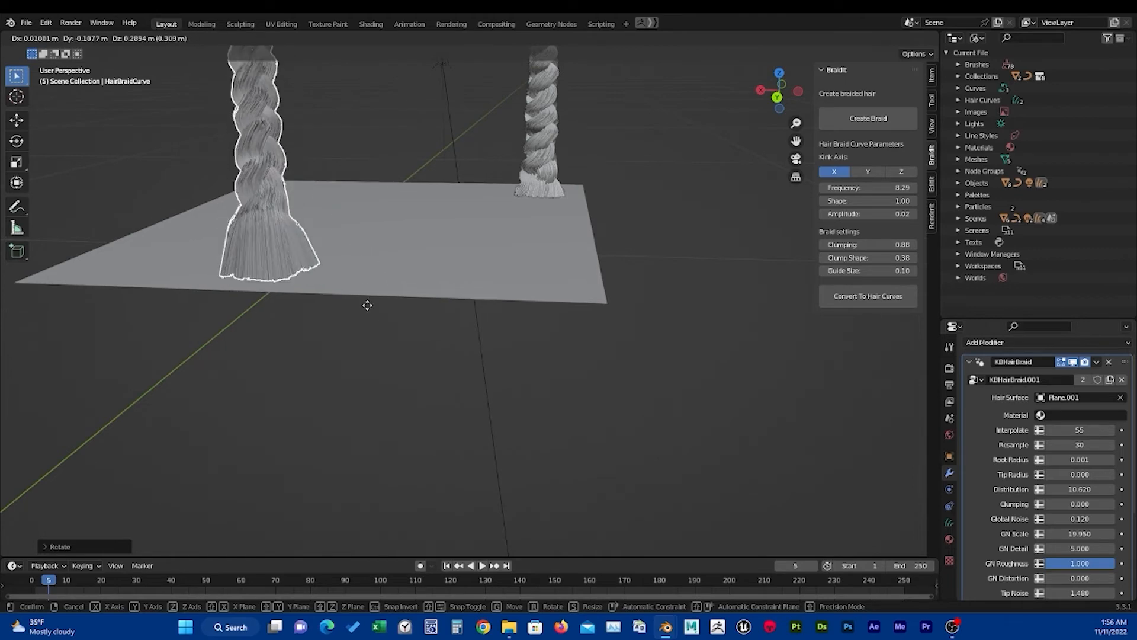
left_click(370, 319)
Straighten the braid by rotating it from a second viewing angle and reposition its base on the plane.
middle_click_drag(369, 318, 445, 323)
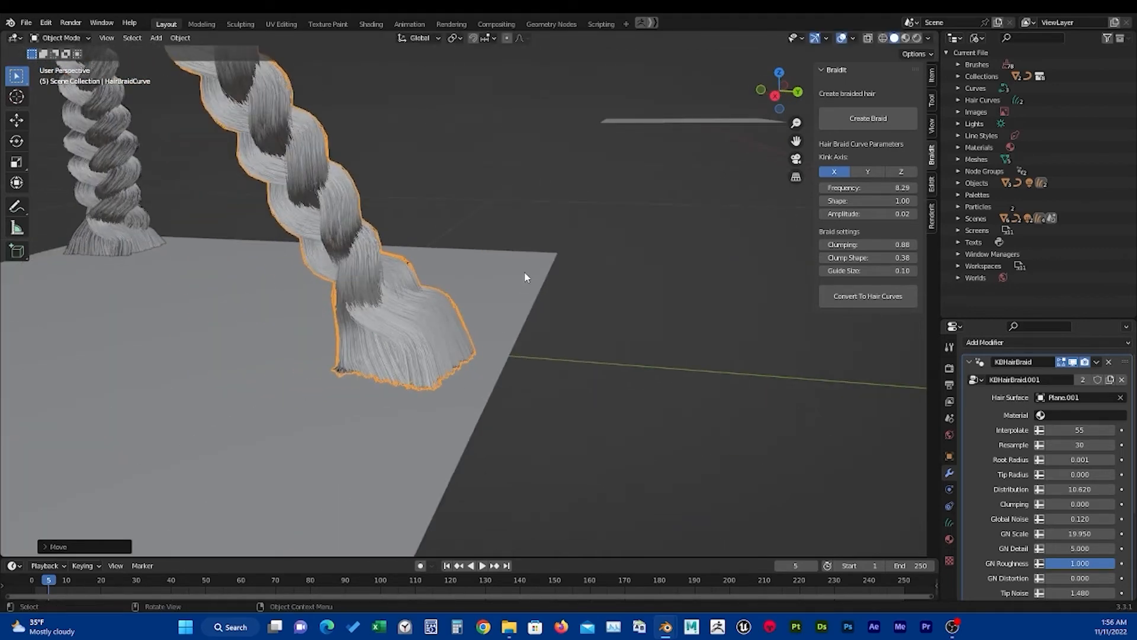
key("r")
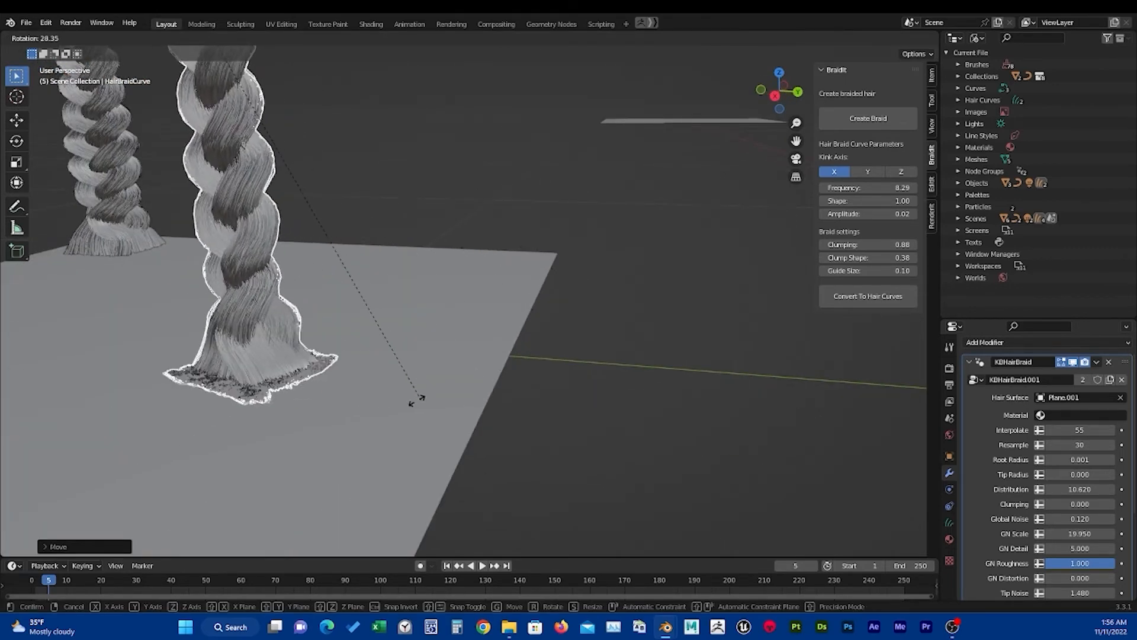
left_click(408, 394)
scroll(373, 365, "down", 3)
middle_click_drag(371, 363, 589, 365)
key("g")
left_click(431, 320)
Inspect the repositioned braid from several angles and compare it with the finished braid behind it.
scroll(490, 368, "down", 1)
scroll(535, 249, "up", 5)
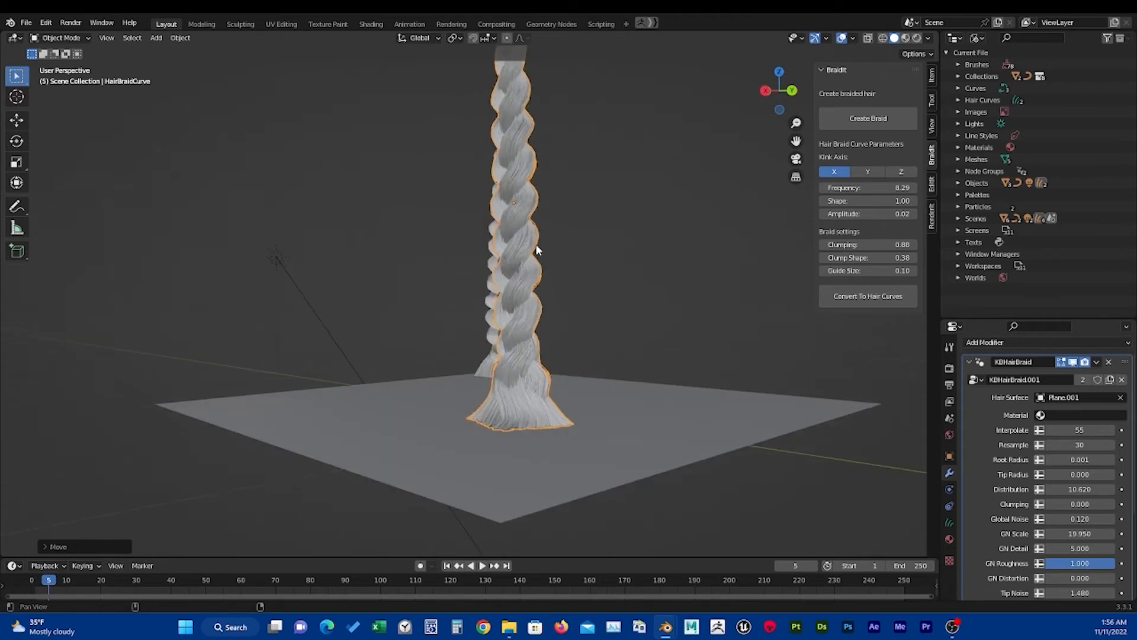
middle_click_drag(535, 250, 498, 270)
middle_click_drag(472, 213, 525, 215)
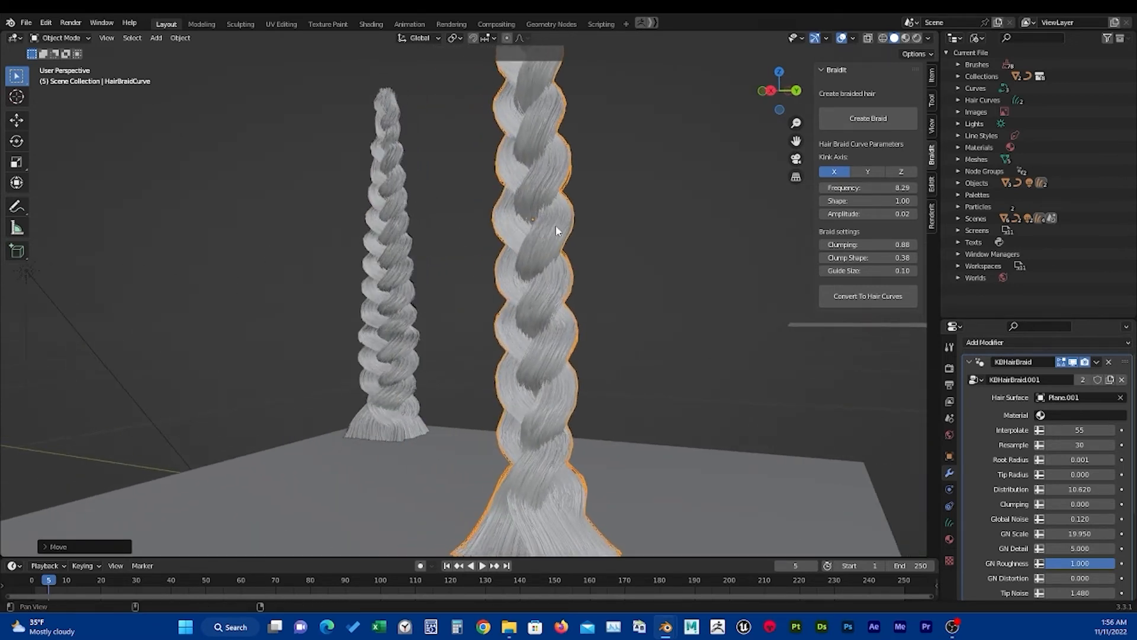
scroll(555, 225, "down", 4)
middle_click_drag(555, 225, 482, 214)
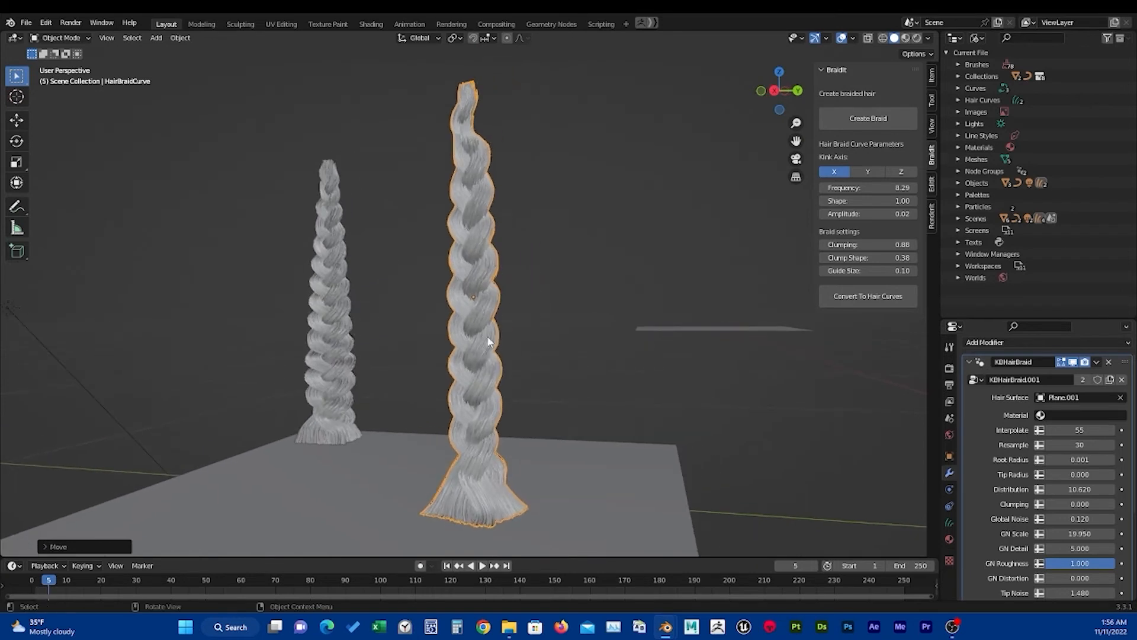
mouse_move(487, 335)
middle_mouse_down()
mouse_move(485, 304)
mouse_move(479, 334)
mouse_move(488, 324)
middle_mouse_up()
Try moving and tilting the new braid against the plane and view its roots from below.
key("g")
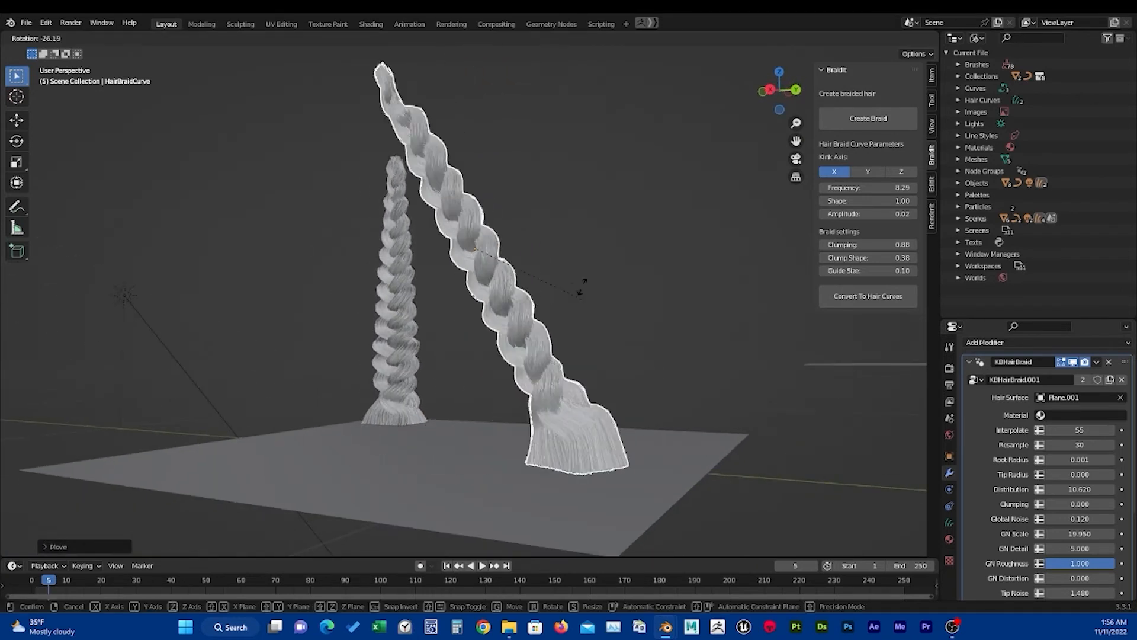
right_click(491, 429)
middle_click_drag(490, 429, 436, 361)
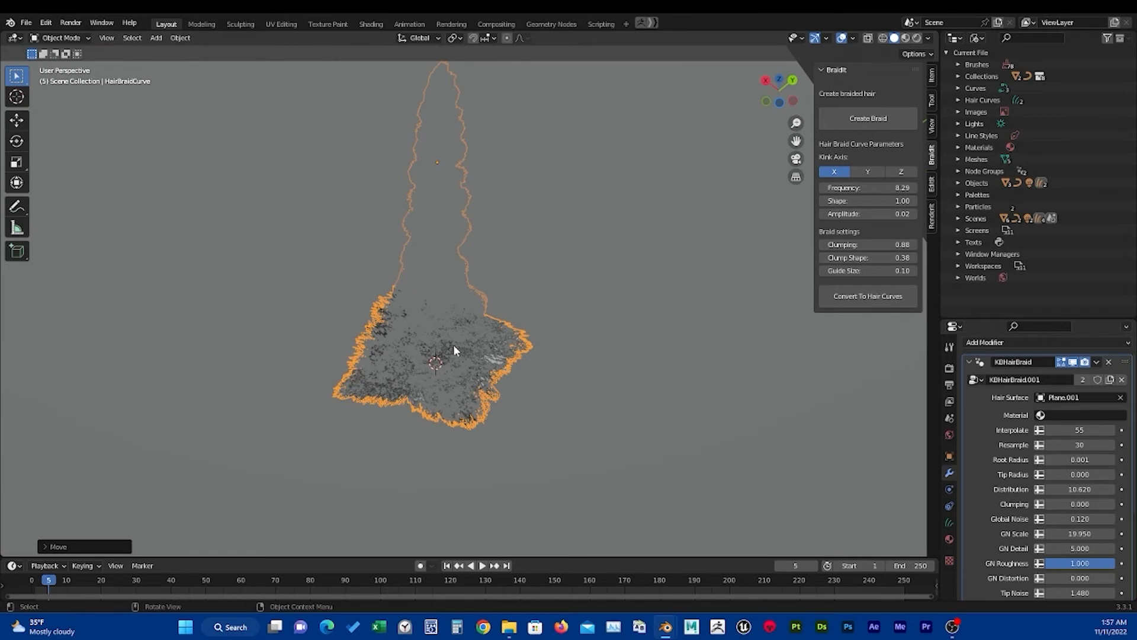
Set the braid's origin to the 3D cursor at its roots on the plane.
middle_click_drag(435, 270, 438, 261)
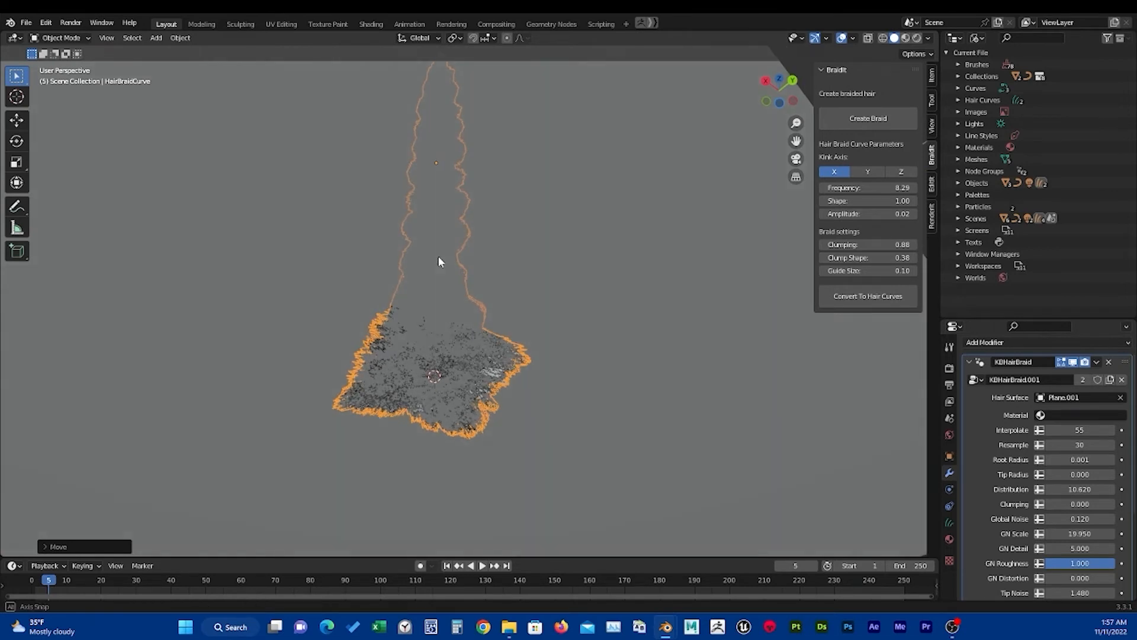
left_click(180, 39)
mouse_move(200, 64)
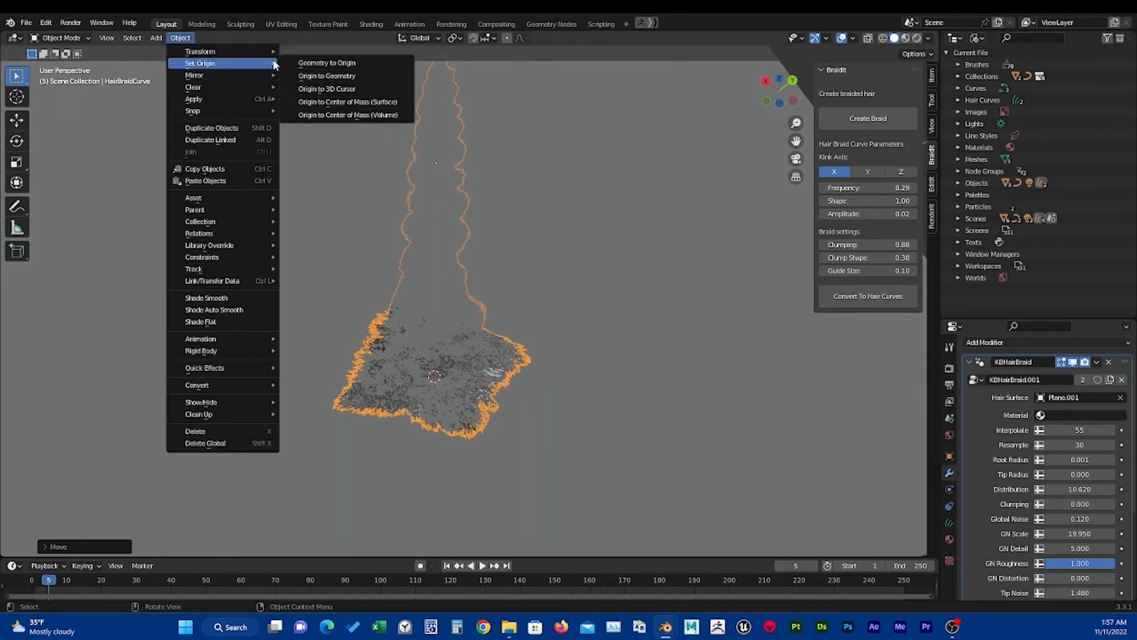
left_click(349, 90)
middle_click_drag(432, 339, 497, 436)
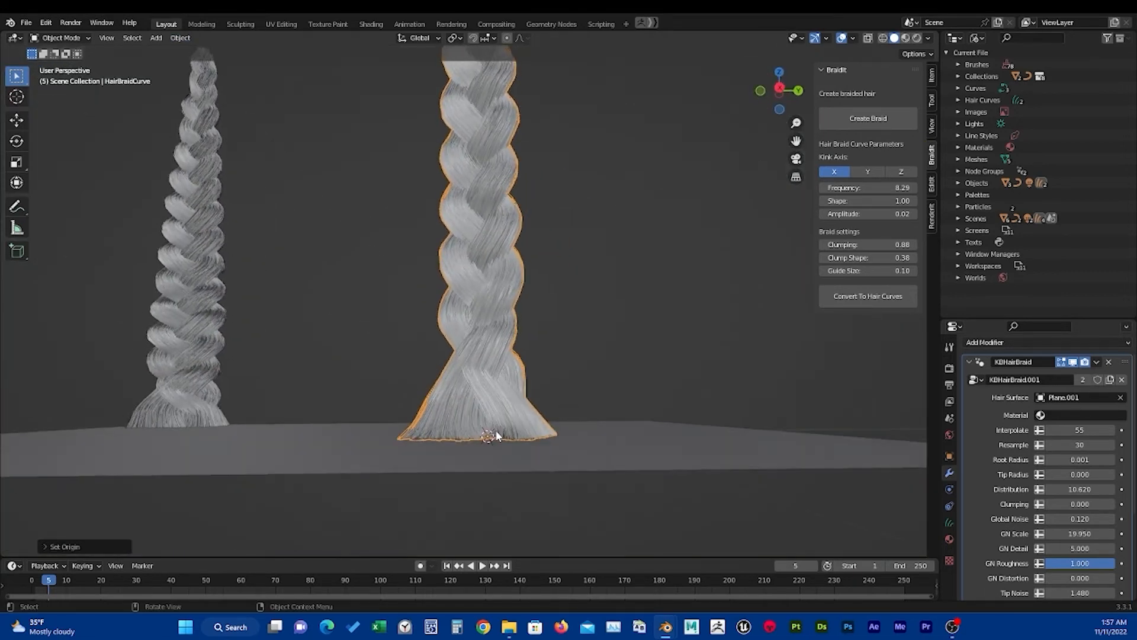
scroll(524, 415, "down", 4)
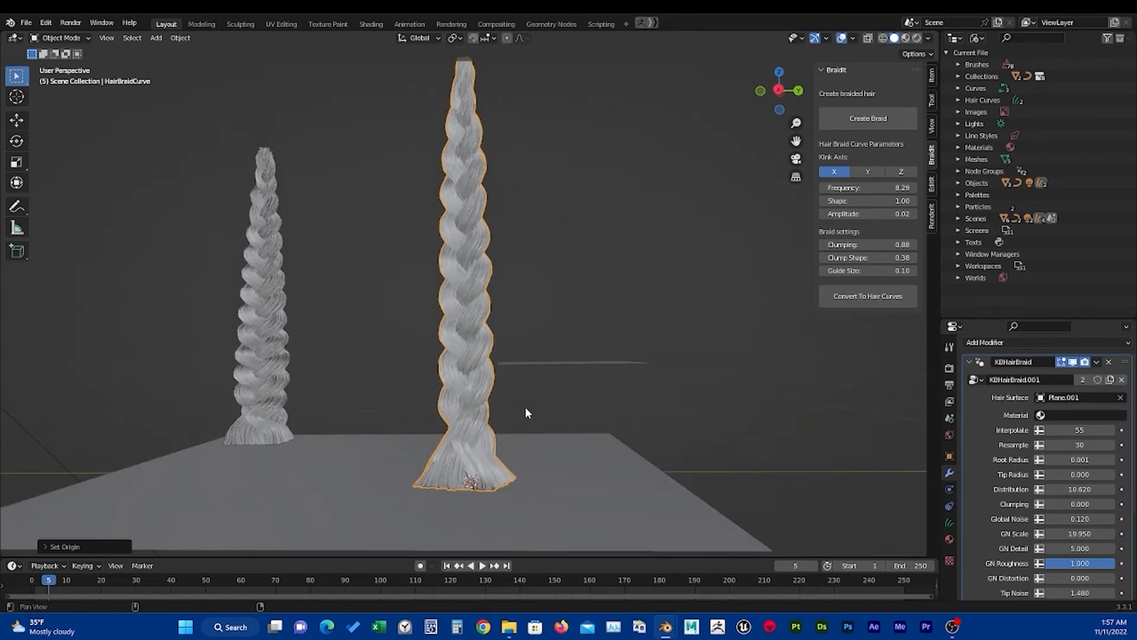
middle_click_drag(484, 394, 499, 380)
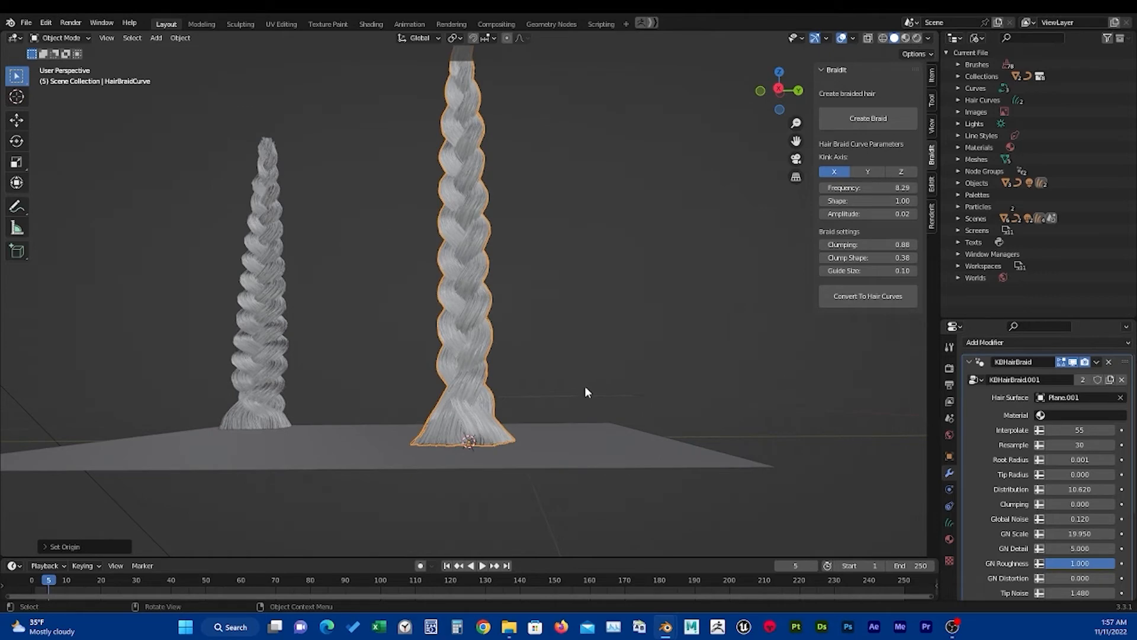
Try rotating the braid about its new origin on the plane.
key("r")
key("Escape")
key("r")
key("Escape")
key("ctrl+z")
middle_click_drag(536, 303, 463, 330)
Switch the braid to Sculpt Mode and comb its middle and upper sections into a gentle S-shaped bend.
key("ctrl+Tab")
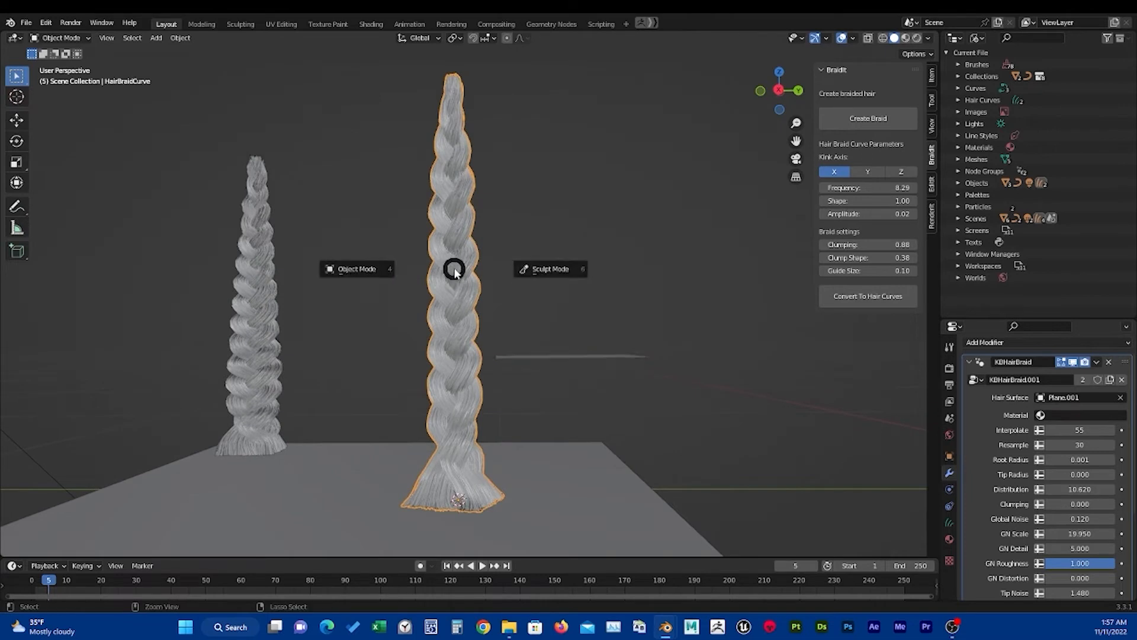
left_click(553, 267)
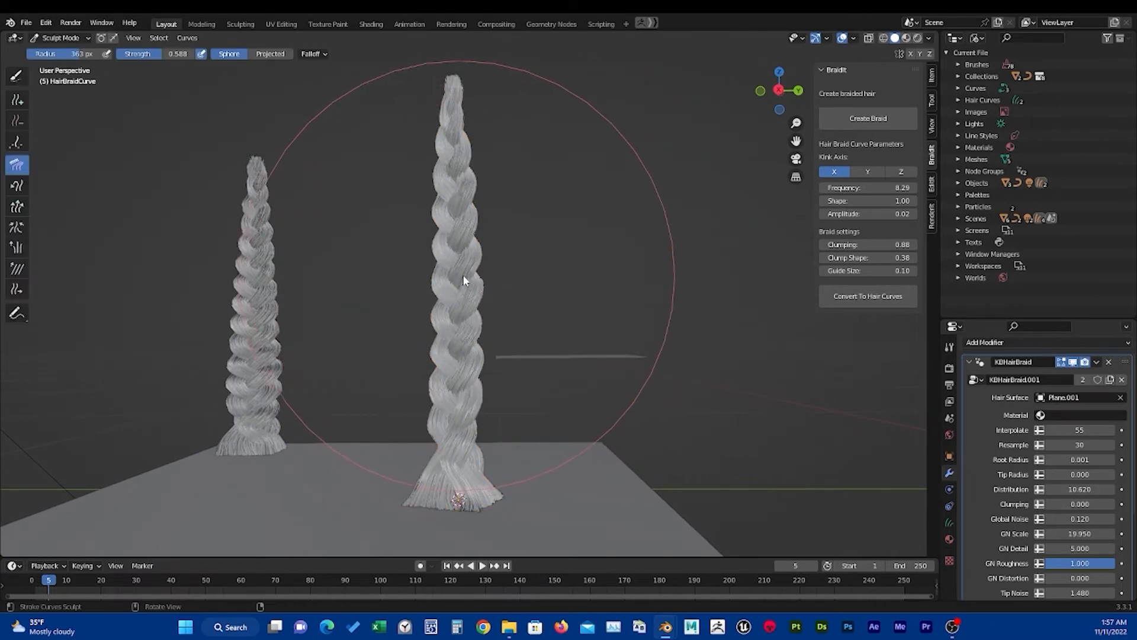
left_click_drag(462, 282, 434, 280)
left_click_drag(452, 355, 435, 360)
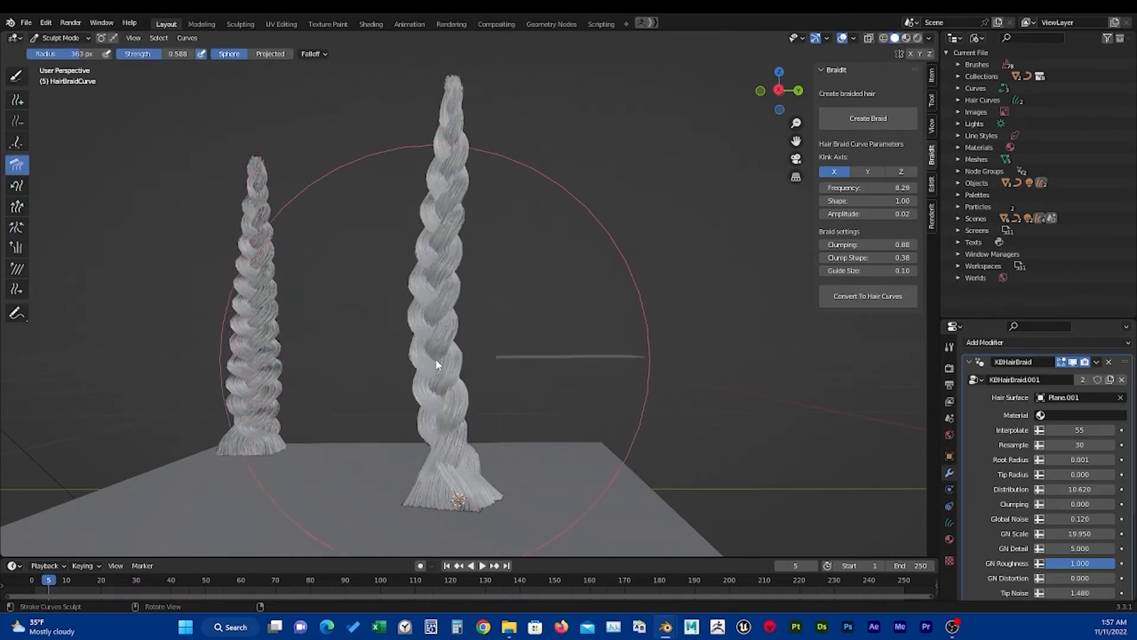
mouse_move(451, 222)
left_mouse_down()
mouse_move(460, 233)
mouse_move(479, 170)
mouse_move(478, 188)
left_mouse_up()
left_click_drag(446, 268, 460, 278)
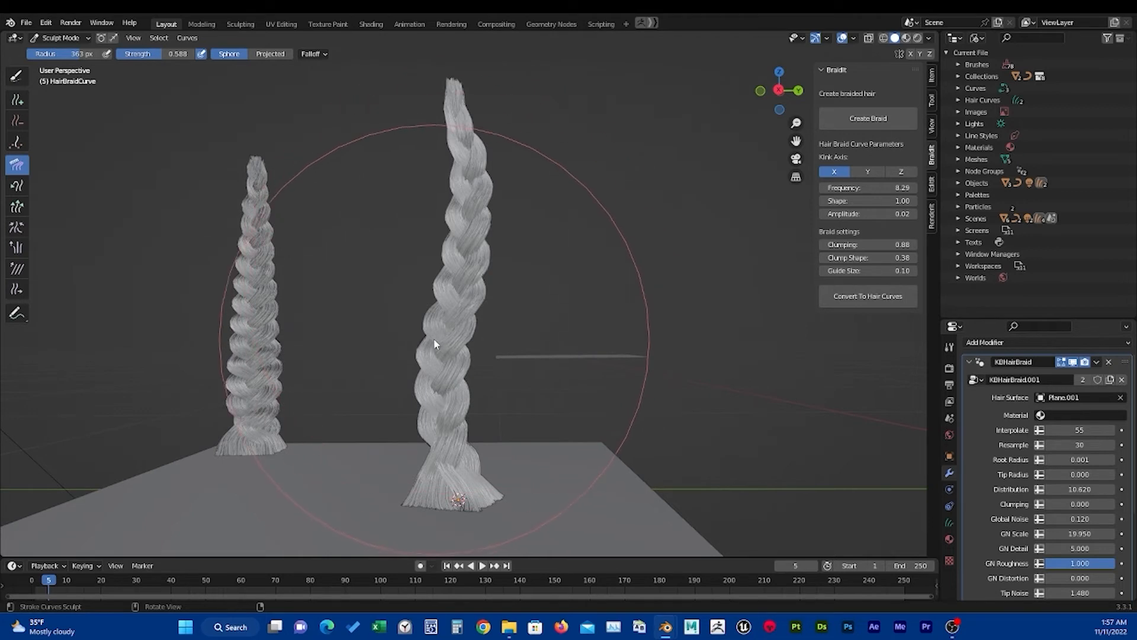
left_click_drag(434, 341, 444, 324)
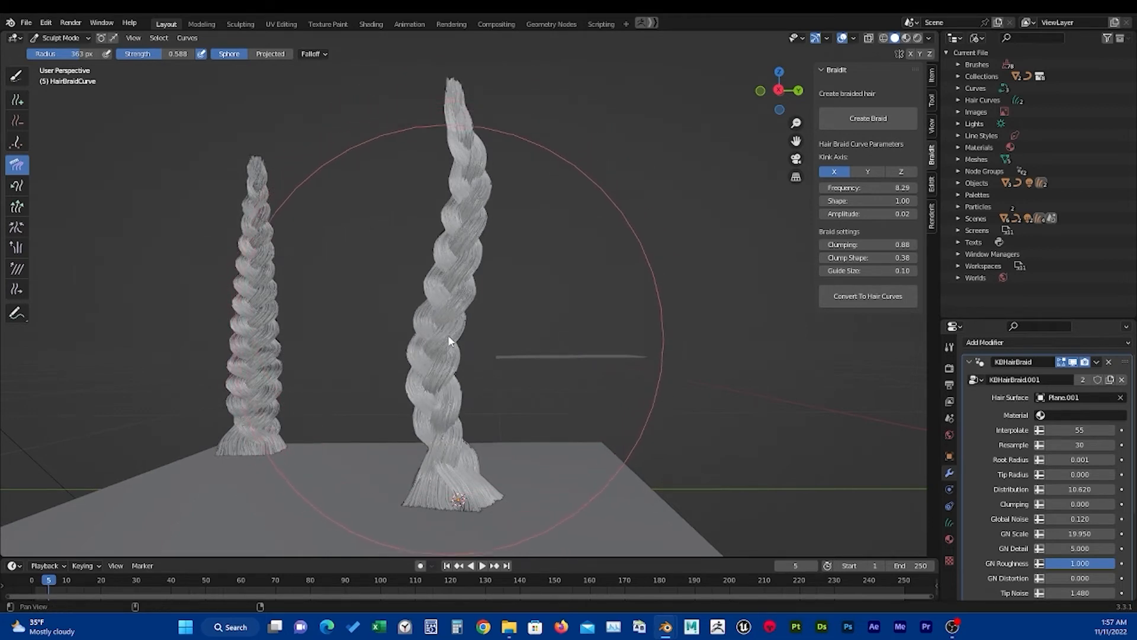
Reduce the Comb brush radius to 308 px and comb the braid's upper half slightly sideways.
middle_click_drag(448, 335, 449, 251)
key("f")
left_click(425, 243)
left_click_drag(439, 237, 447, 233)
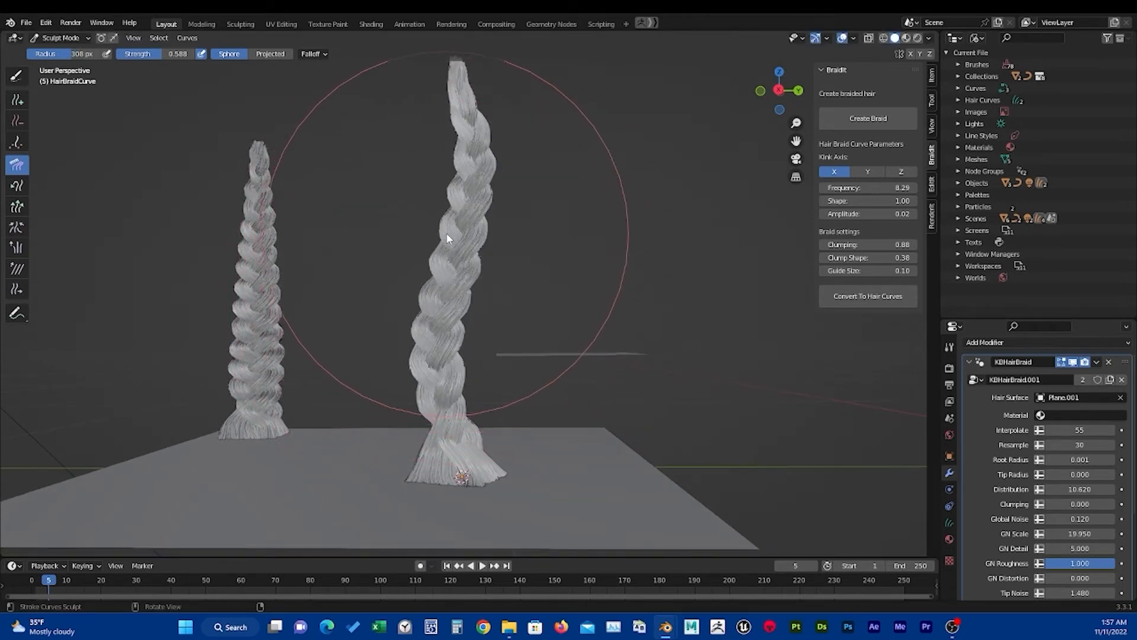
Try tilting the combed braid about its base from another side.
mouse_move(477, 265)
middle_mouse_down("shift")
mouse_move(457, 286)
mouse_move(405, 290)
mouse_move(467, 293)
mouse_move(353, 272)
mouse_move(359, 286)
middle_mouse_up("shift")
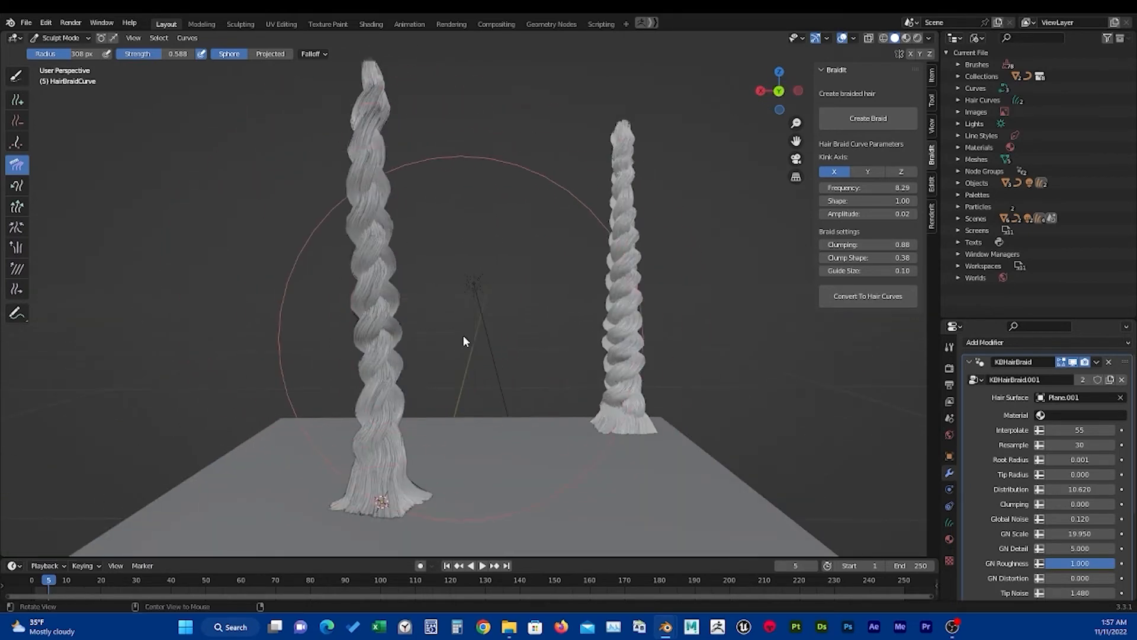
middle_click_drag(463, 335, 479, 290)
key("r")
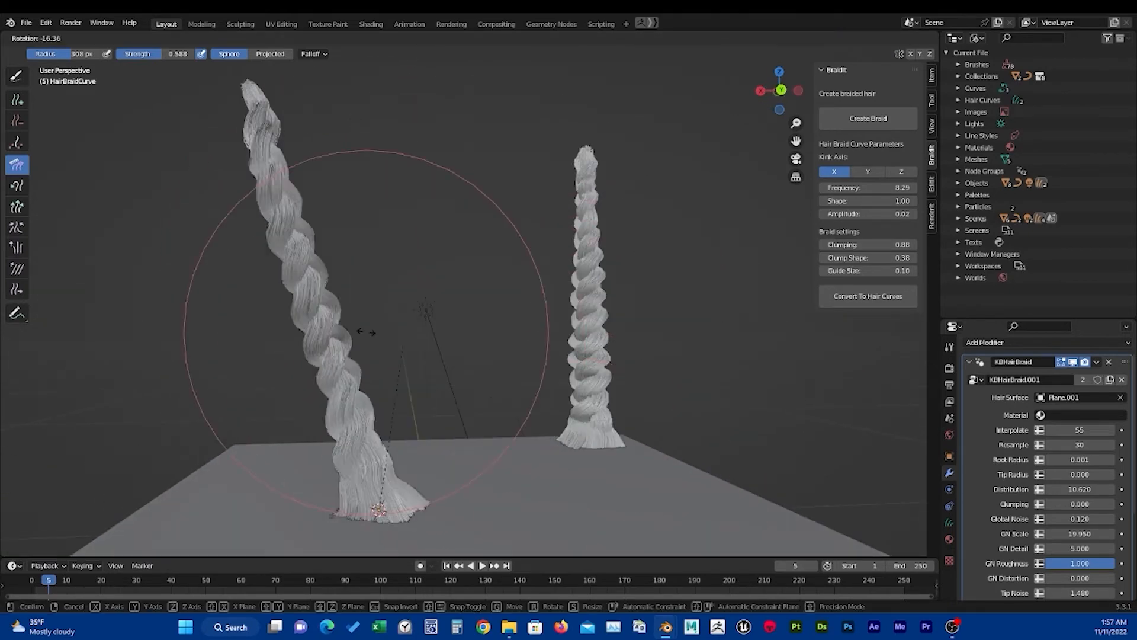
right_click(370, 358)
middle_click_drag(370, 362, 528, 362)
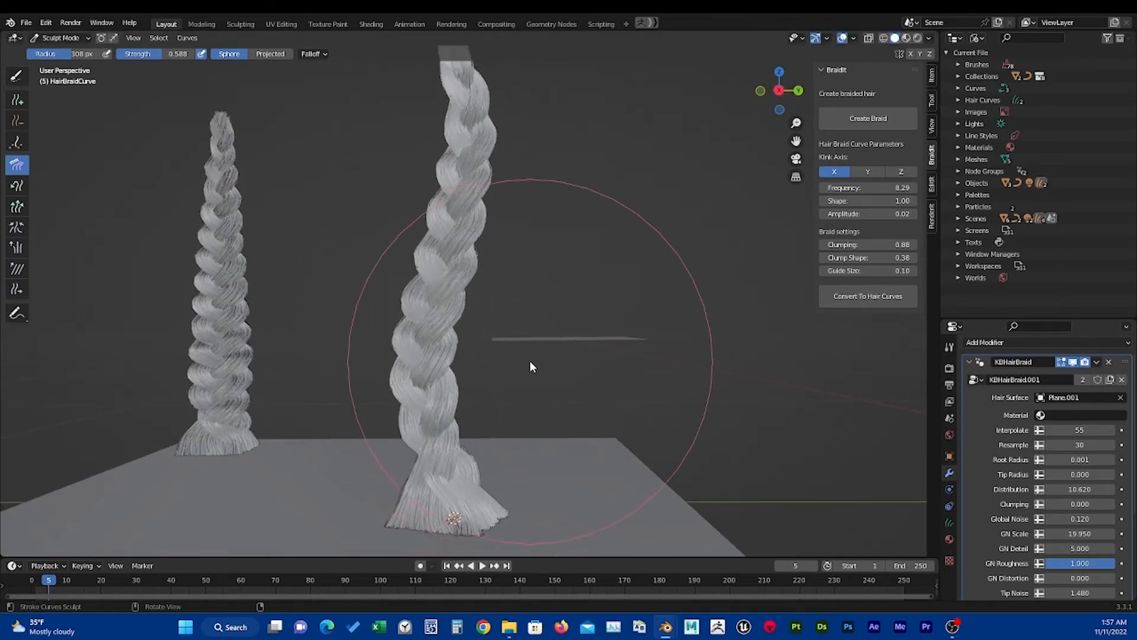
Enlarge the Properties editor to show all KBHairBraid modifier settings and inspect the combed braid up close.
left_click_drag(983, 320, 983, 88)
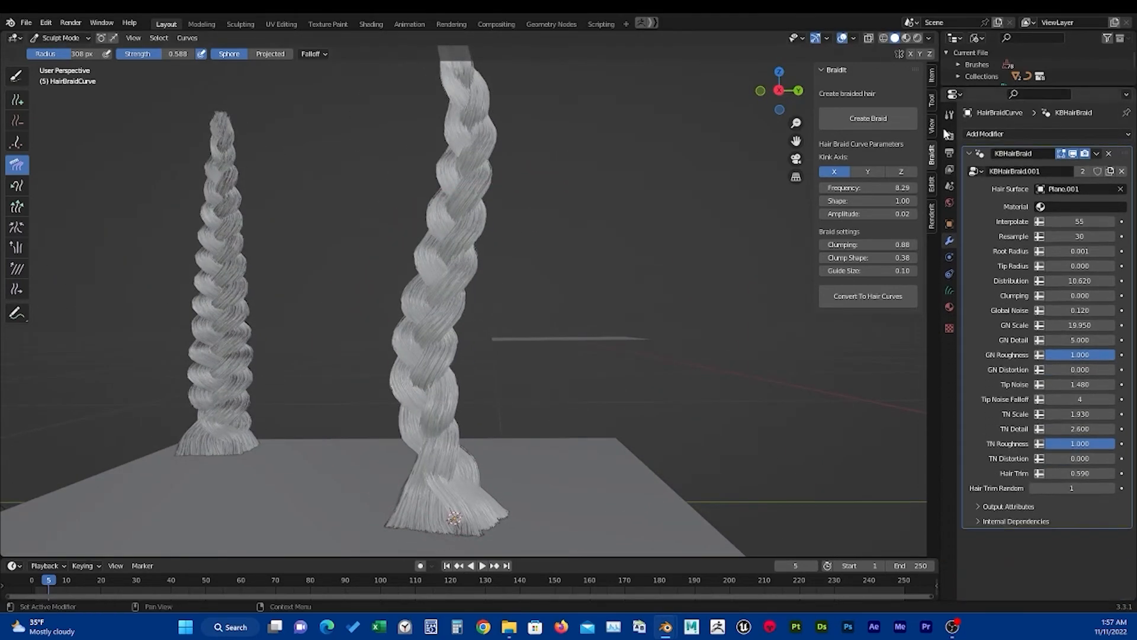
middle_click_drag(581, 207, 587, 277)
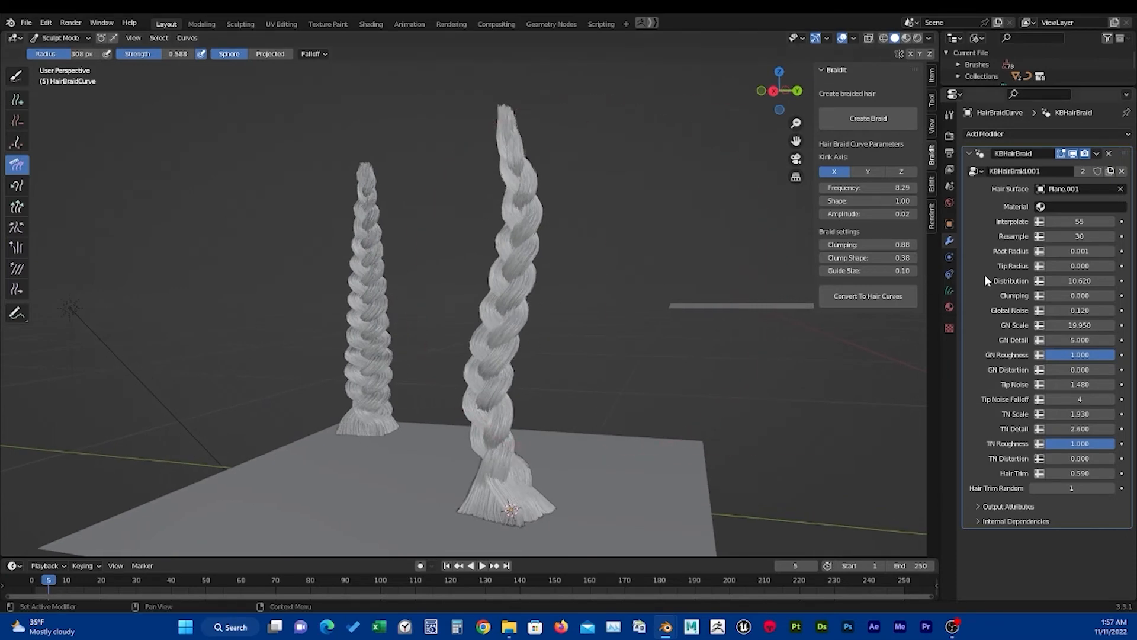
middle_click_drag(682, 350, 653, 327)
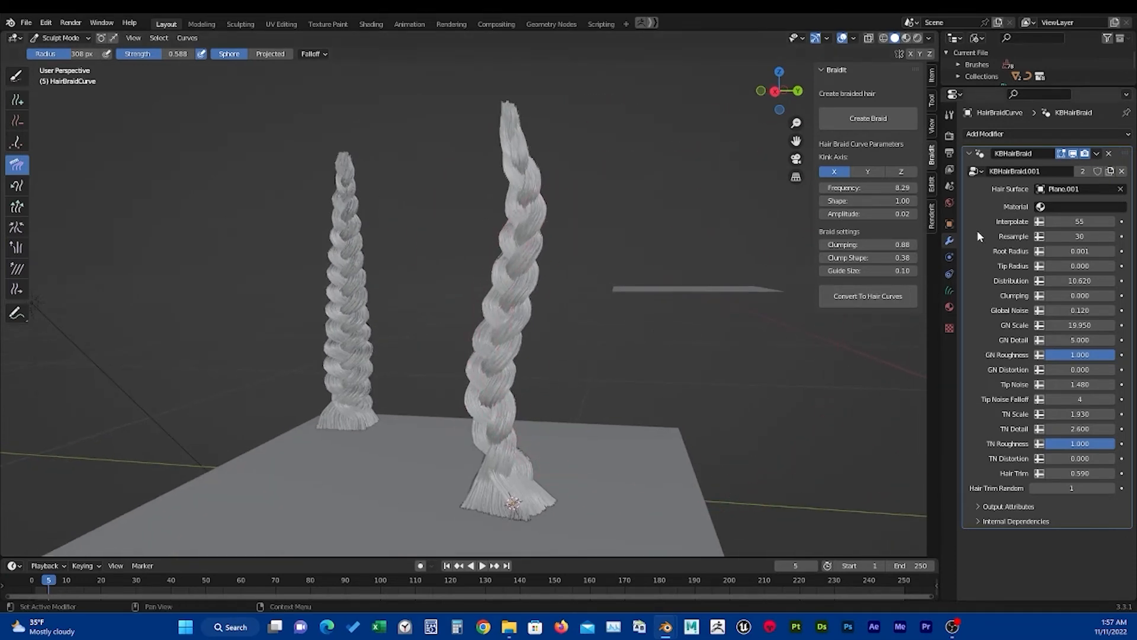
middle_click_drag(535, 279, 539, 308)
scroll(538, 308, "up", 4)
mouse_move(554, 352)
middle_mouse_down()
mouse_move(560, 325)
mouse_move(542, 287)
middle_mouse_up()
scroll(568, 299, "up", 2)
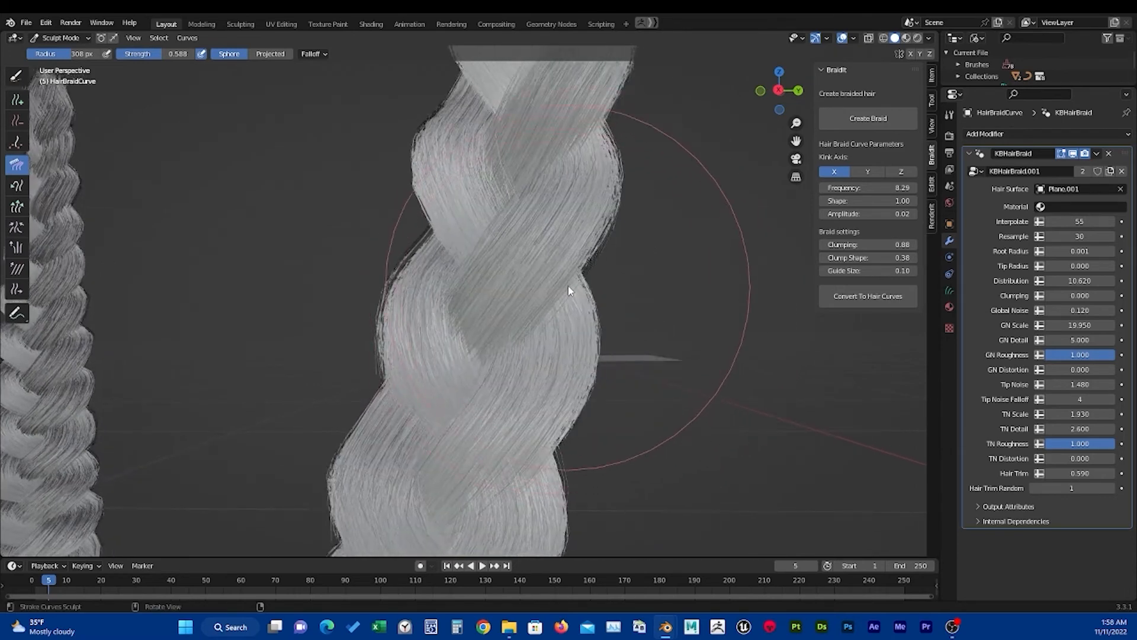
Return to Object Mode and give the braid a new material named hair.
key("ctrl+Tab")
left_click(666, 325)
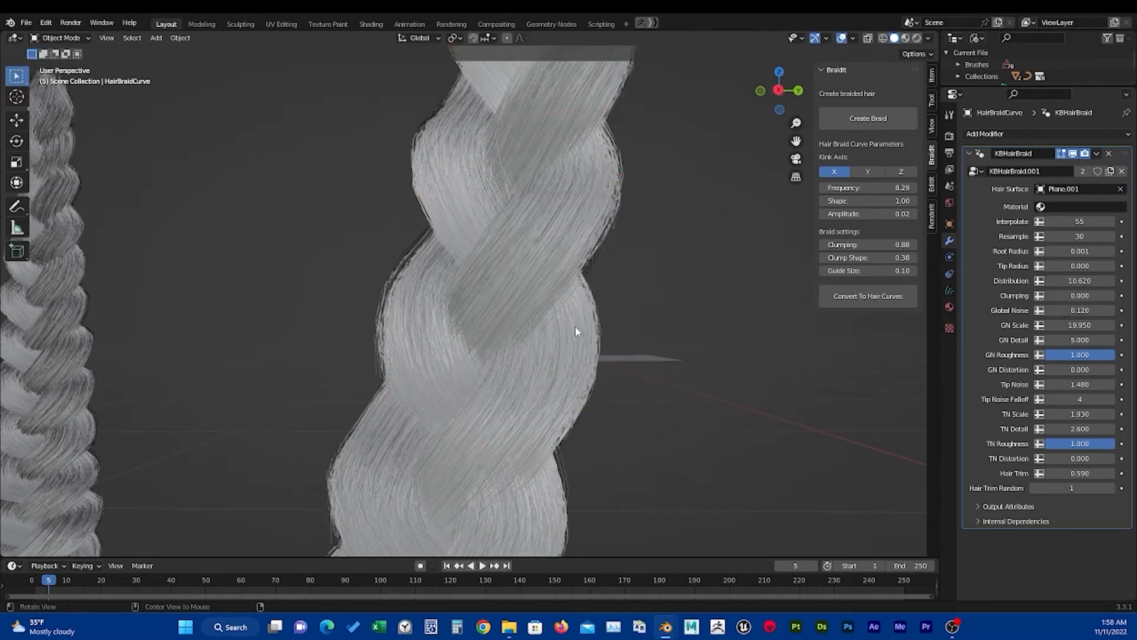
middle_click_drag(574, 326, 590, 337)
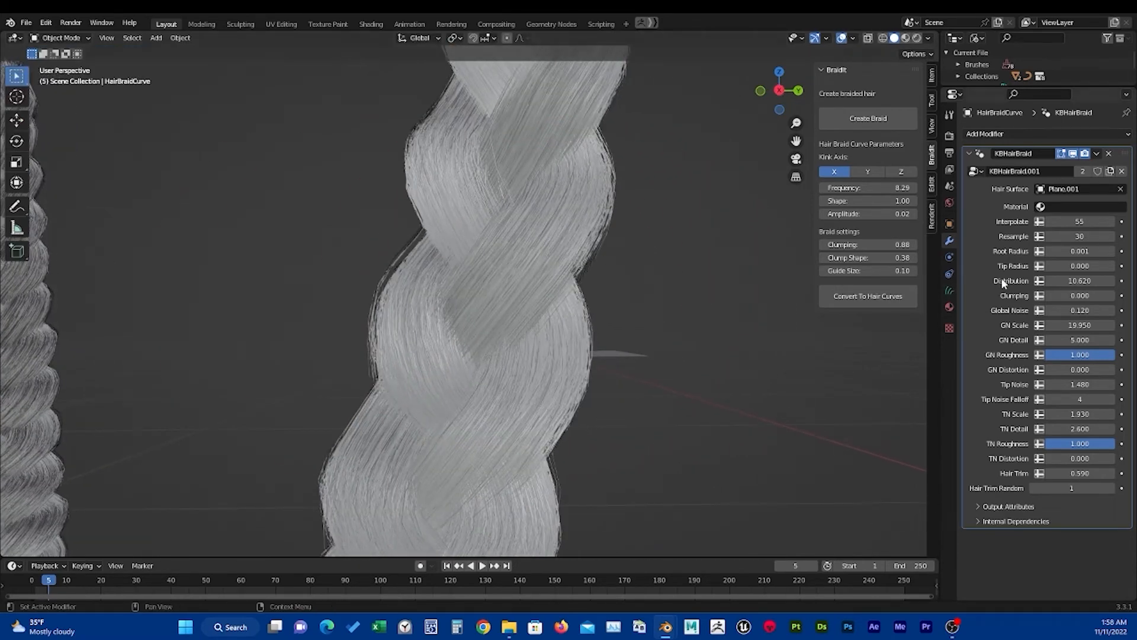
left_click(949, 306)
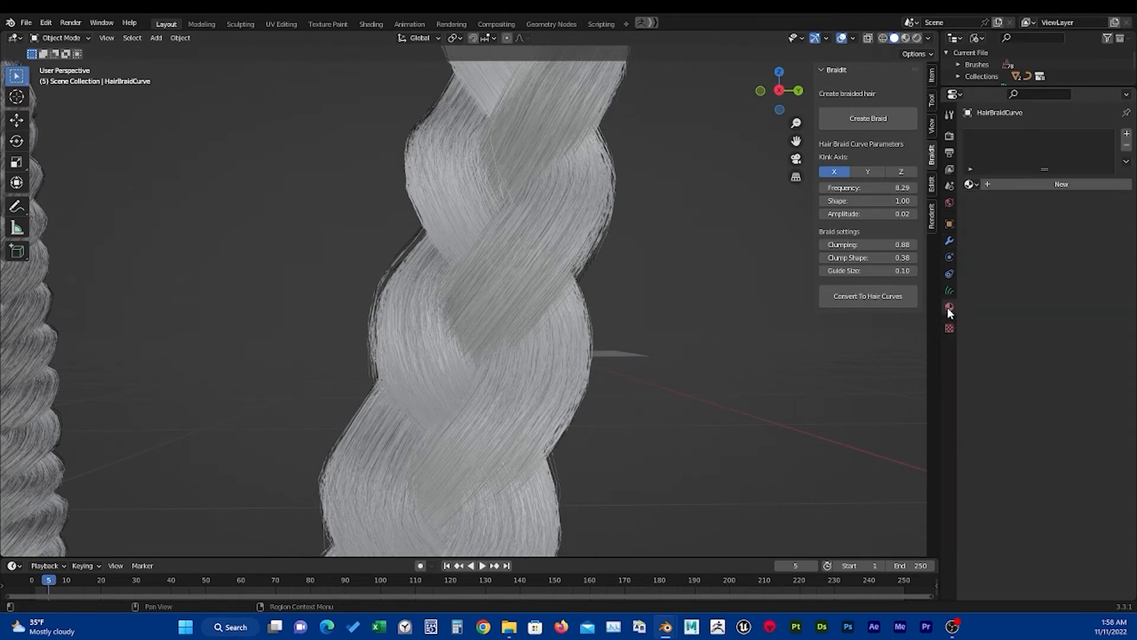
middle_click_drag(587, 308, 634, 305)
left_click(972, 183)
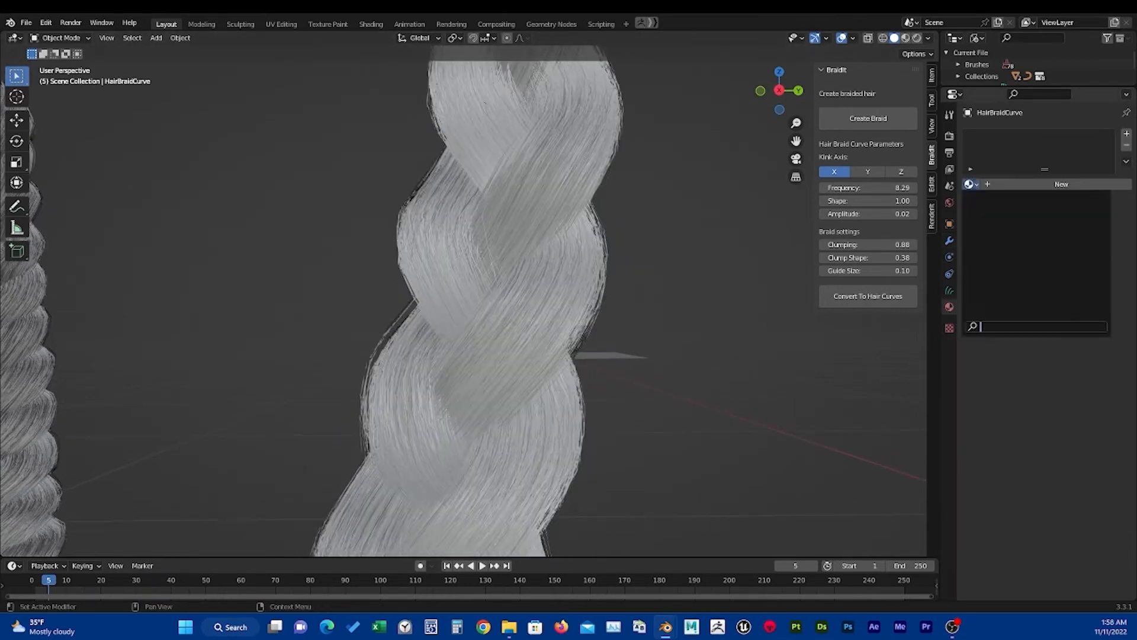
left_click(1007, 183)
left_click(1003, 184)
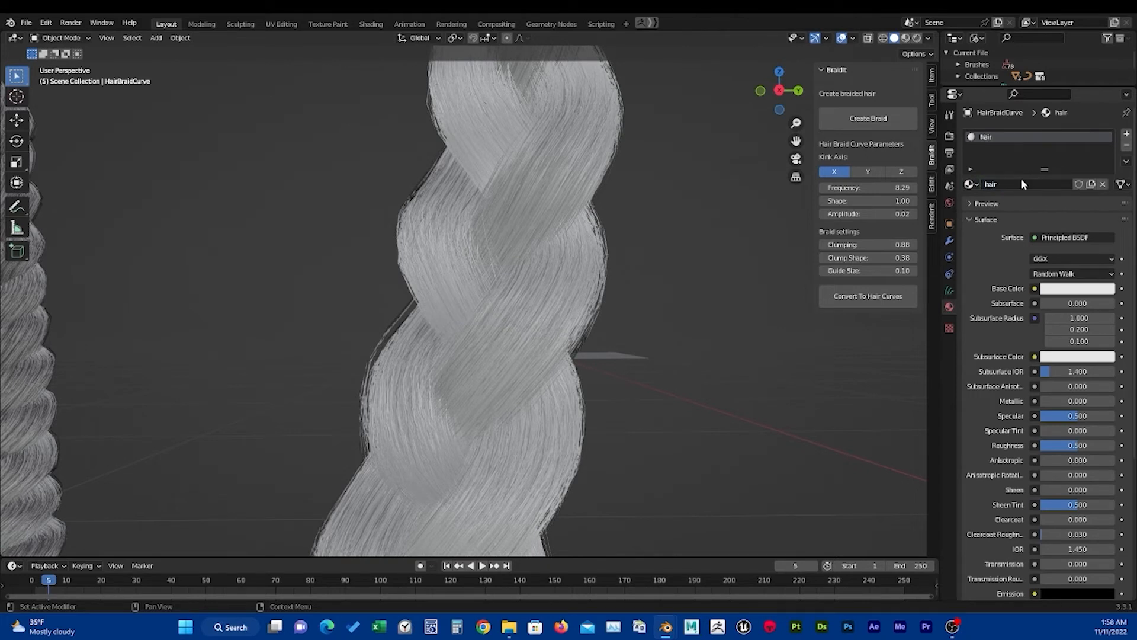
Change the hair material's surface to Principled Hair BSDF and set its coloring to Melanin Concentration.
left_click(1038, 236)
left_click(1008, 414)
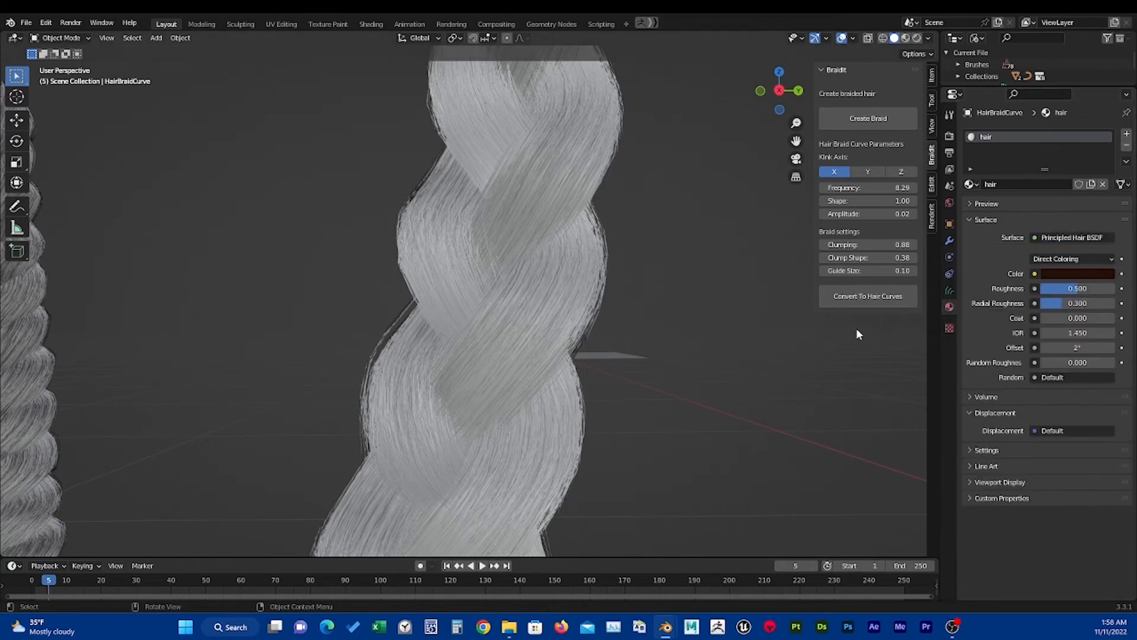
left_click(1075, 290)
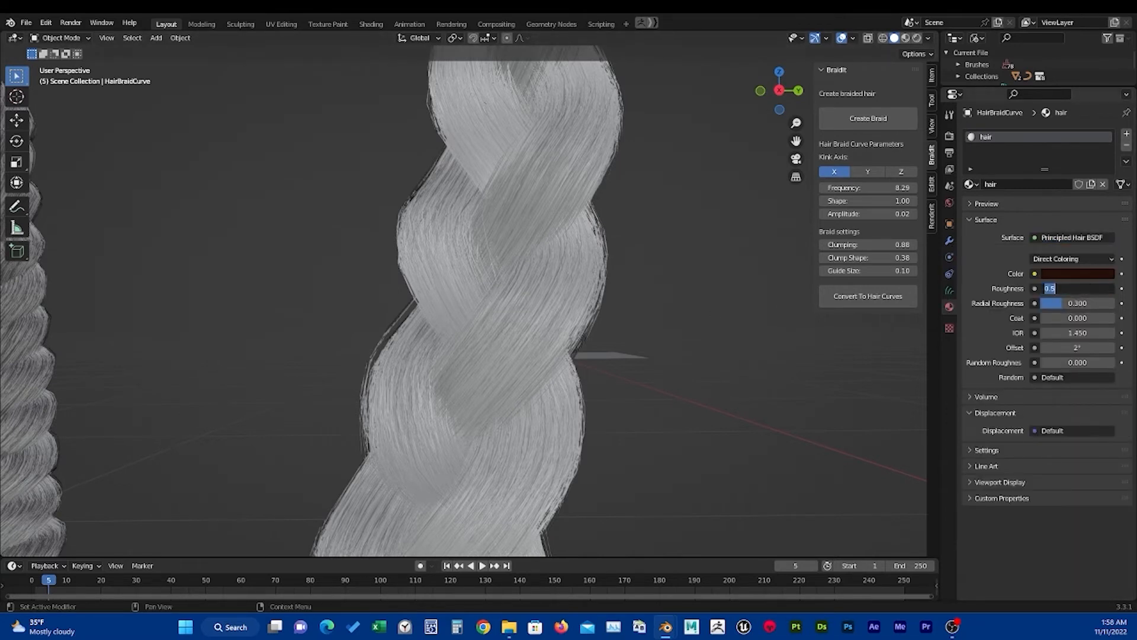
left_click(1074, 260)
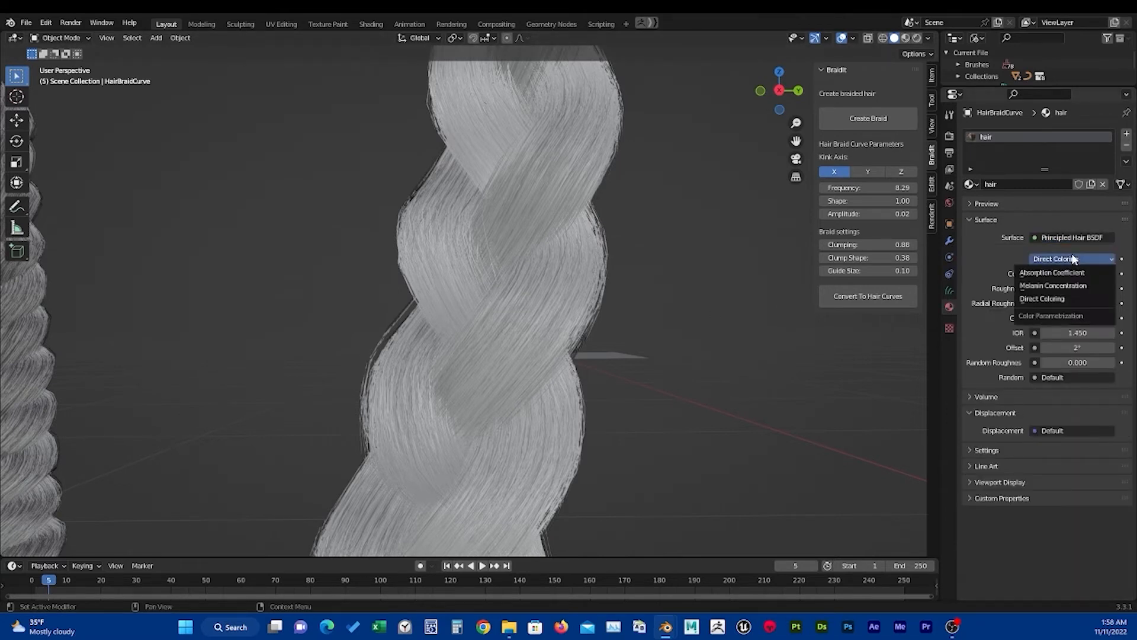
left_click(1073, 286)
Set the hair material's melanin to 0.524 and its tint to a saturated orange.
middle_click_drag(705, 334, 736, 324, "shift")
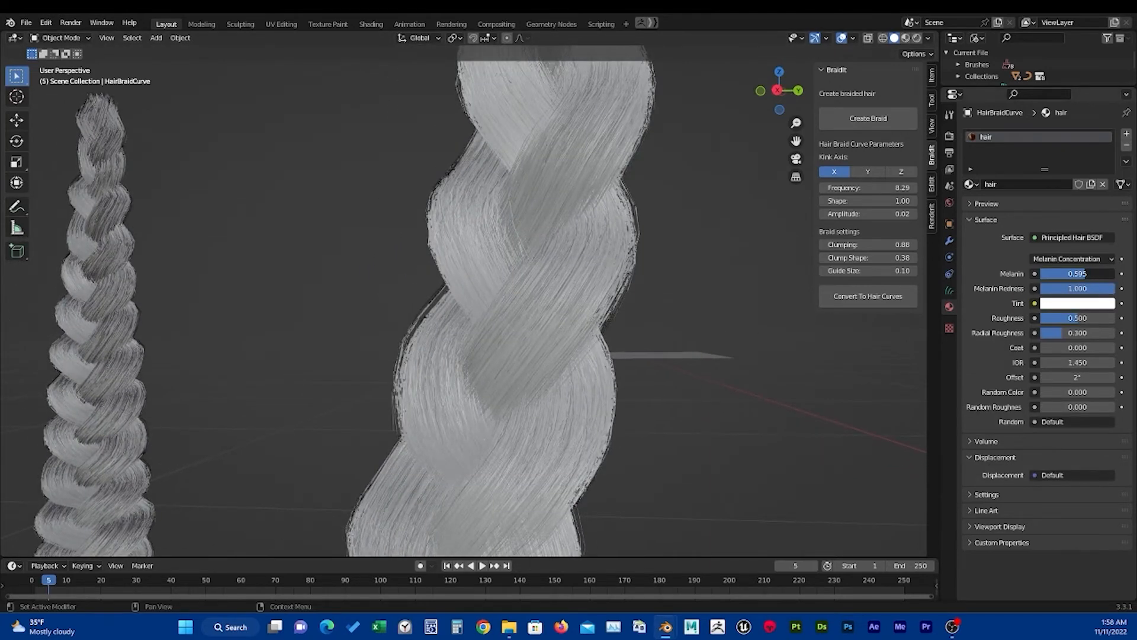
left_click(1069, 303)
left_click_drag(1048, 196, 1044, 200)
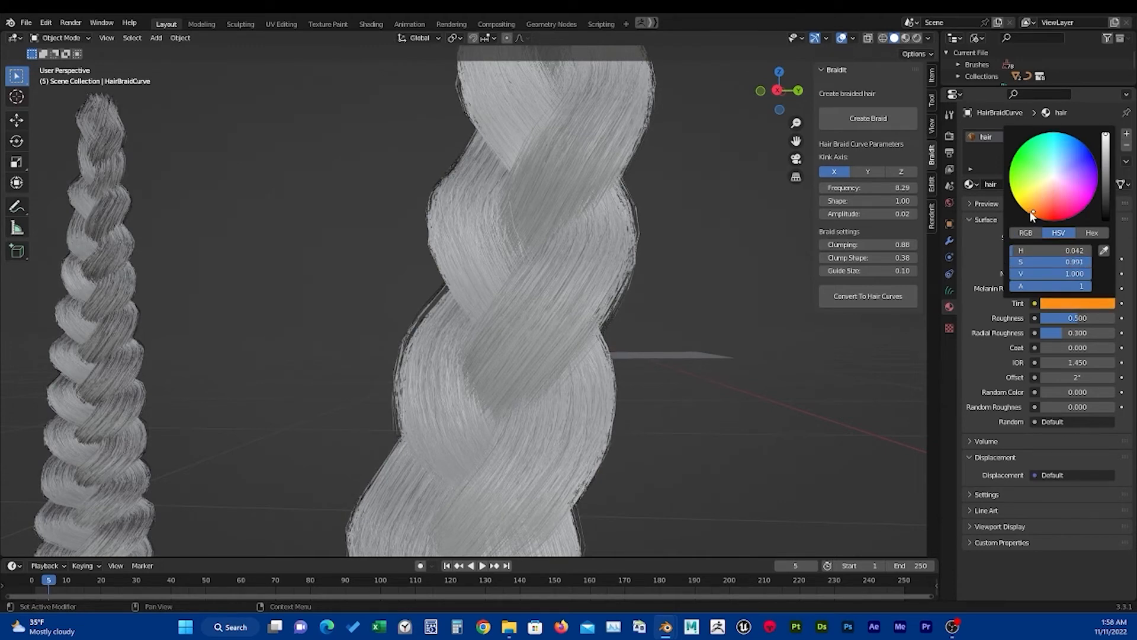
mouse_move(515, 391)
middle_mouse_down()
mouse_move(570, 371)
mouse_move(576, 389)
mouse_move(535, 353)
mouse_move(527, 388)
middle_mouse_up()
scroll(616, 379, "down", 5)
left_click(538, 366)
left_click(576, 371)
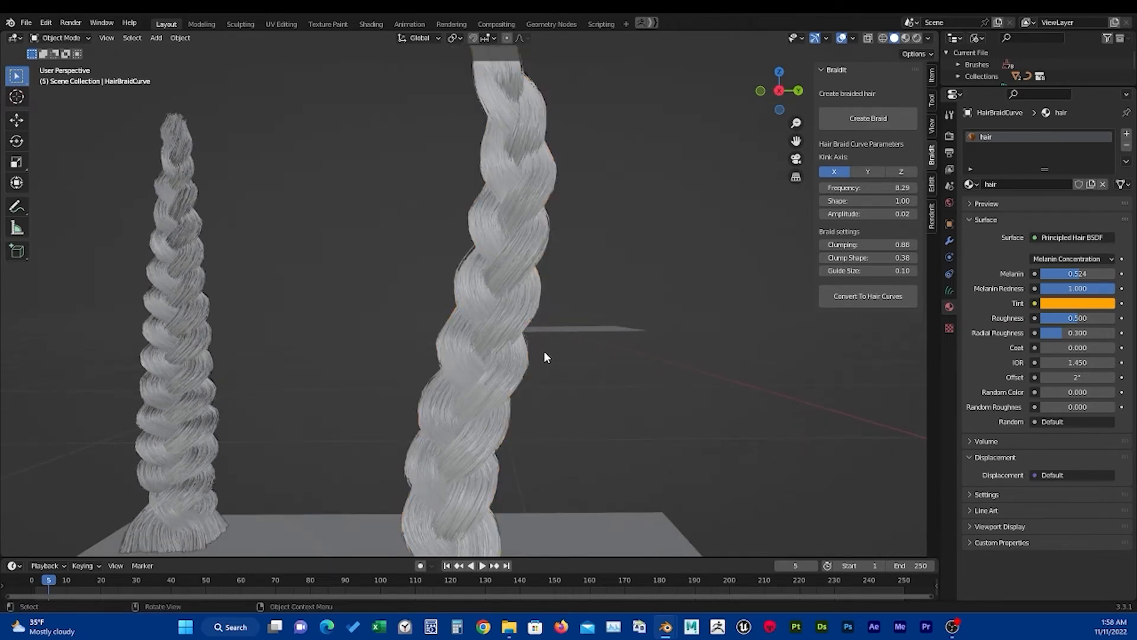
key("z")
left_click(615, 351)
key("shift+a")
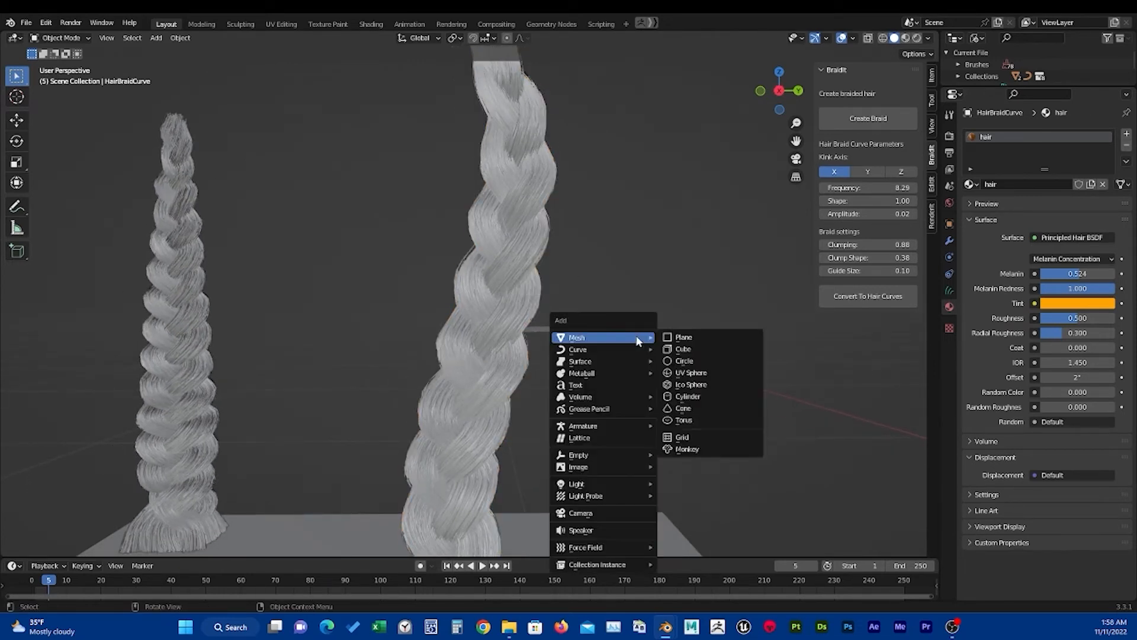
Select the Sun light beside the plane and move it up above the rear braid.
scroll(565, 260, "down", 5)
mouse_move(563, 288)
middle_mouse_down()
mouse_move(484, 305)
mouse_move(135, 312)
middle_mouse_up()
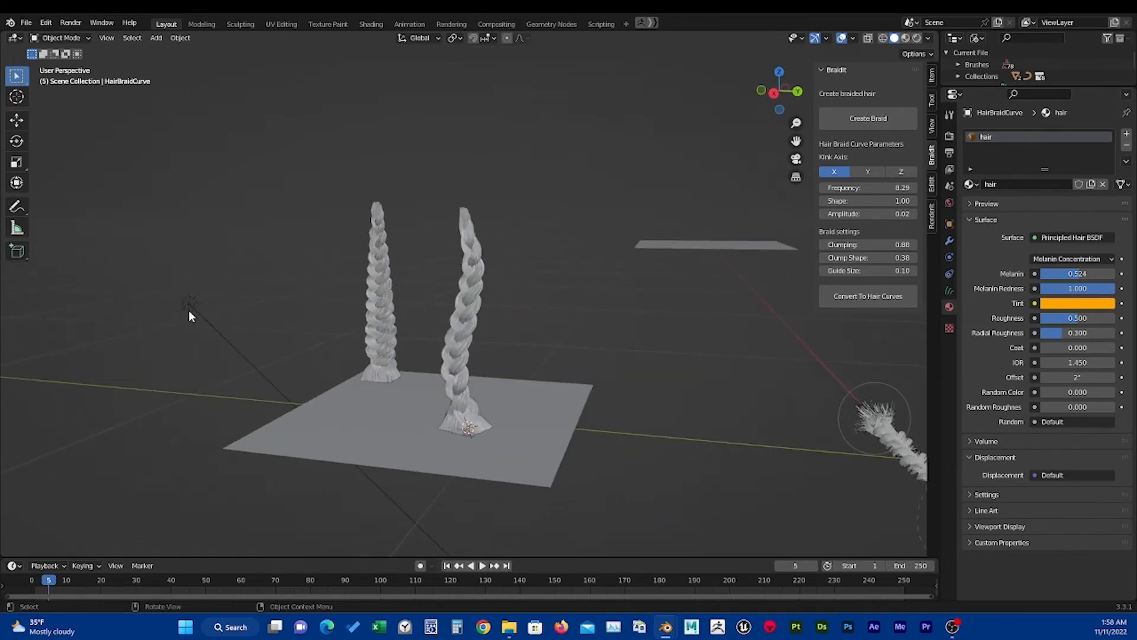
left_click_drag(188, 311, 380, 192)
scroll(425, 278, "up", 4)
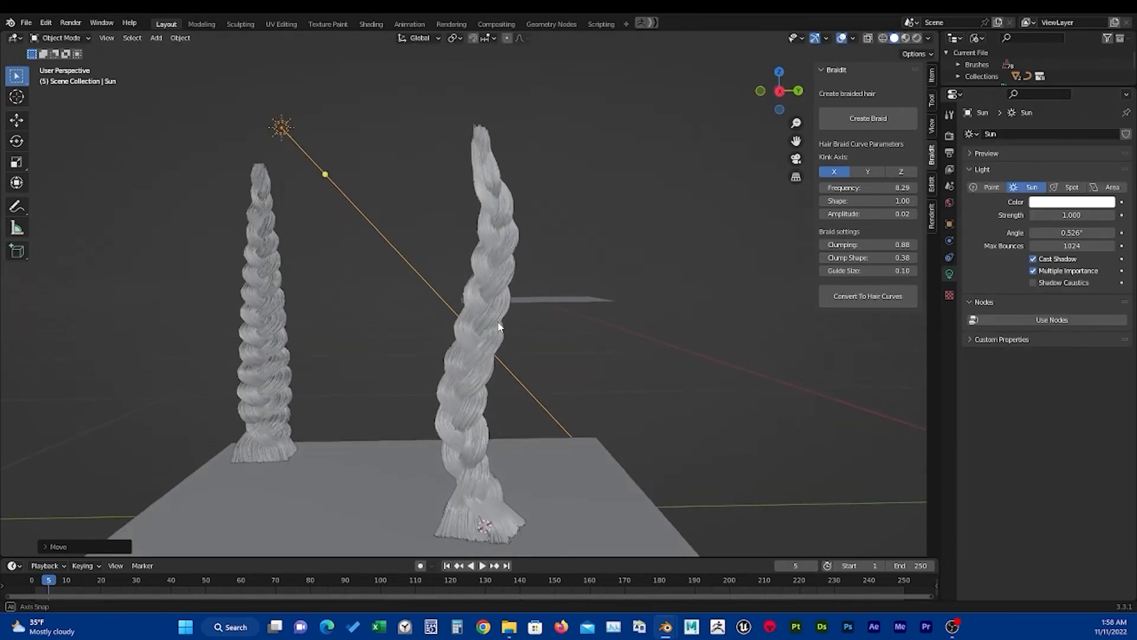
middle_click_drag(499, 327, 522, 377)
scroll(509, 330, "up", 2)
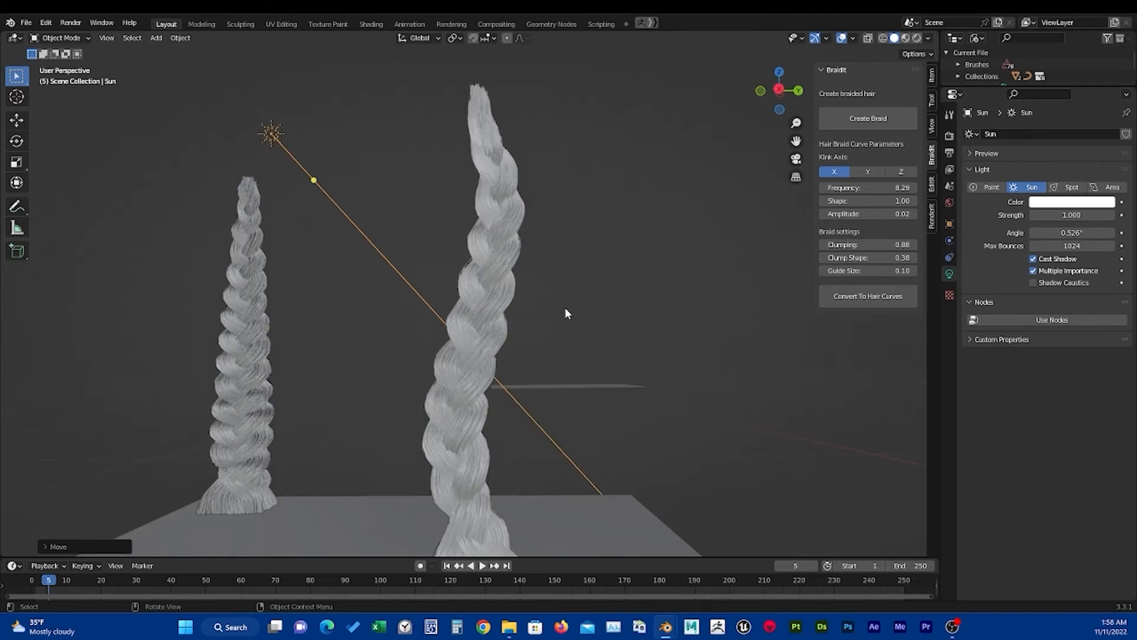
Switch the viewport to Rendered shading and select the combed braid.
left_click(565, 313)
key("z")
left_click(533, 254)
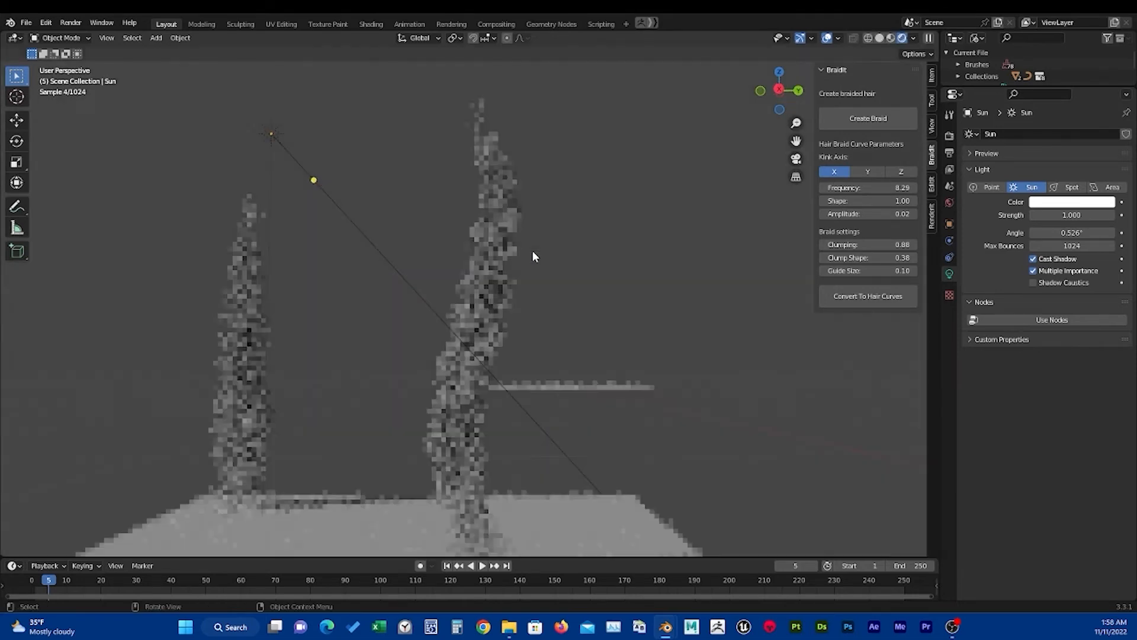
left_click(509, 264)
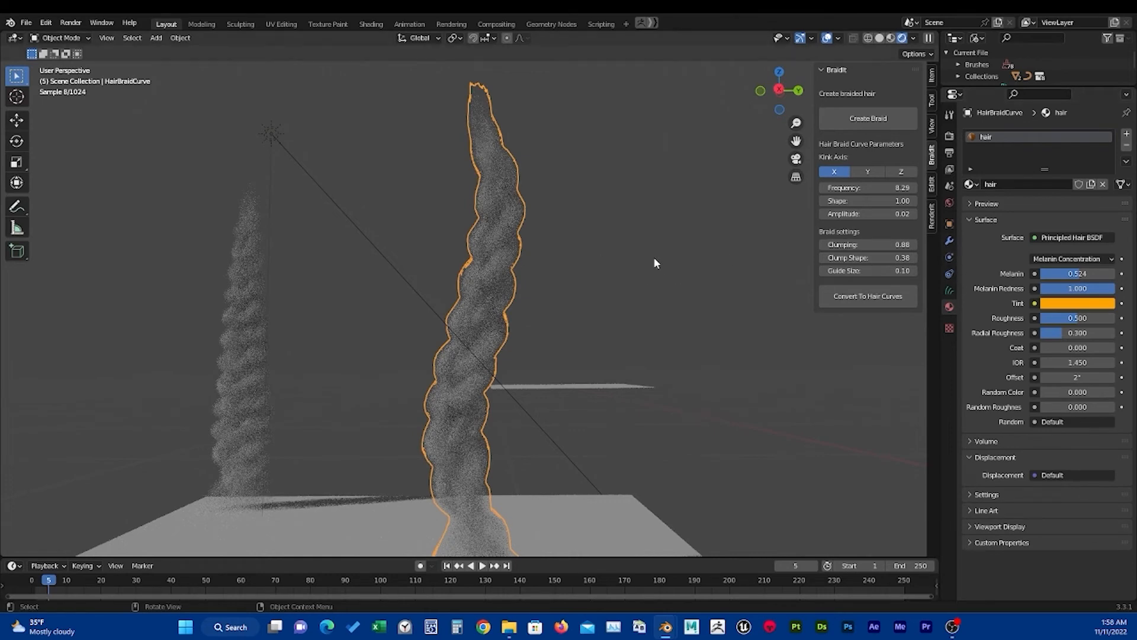
Assign the hair material to the combed braid in its KBHairBraid modifier and deselect the braid.
scroll(523, 328, "up", 2)
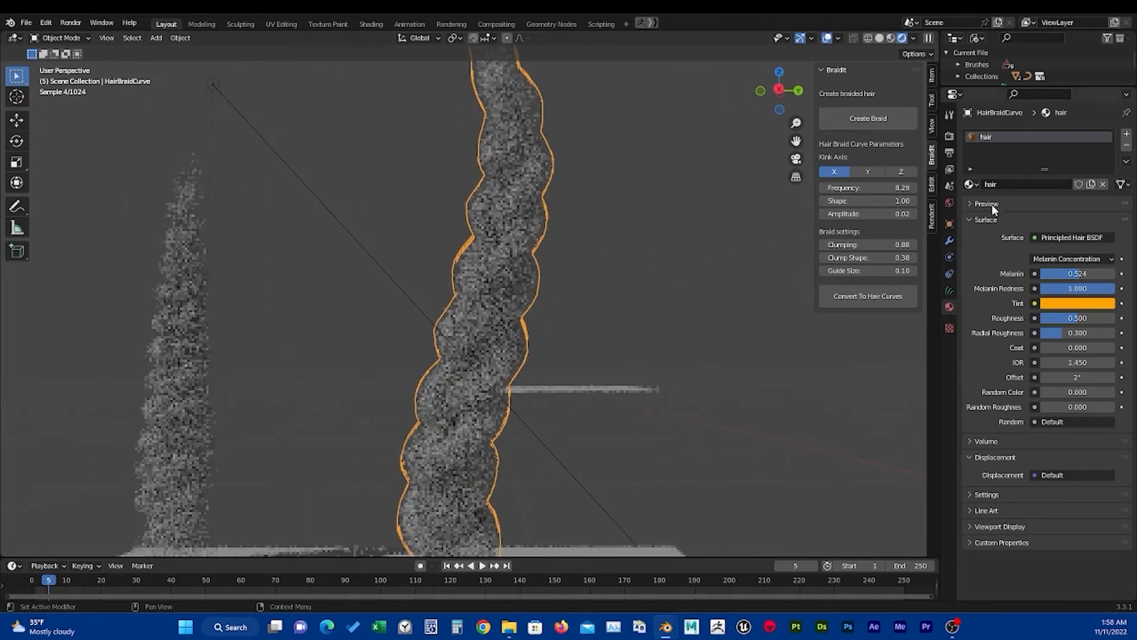
left_click(949, 241)
left_click(1052, 206)
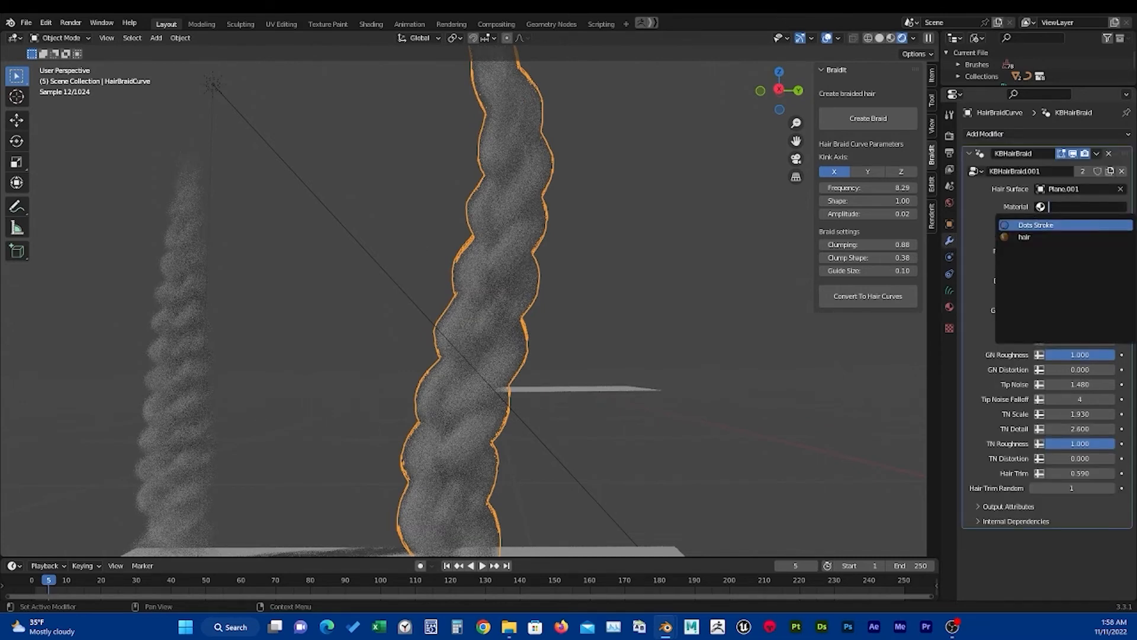
left_click(1040, 207)
left_click(1041, 207)
left_click(1025, 238)
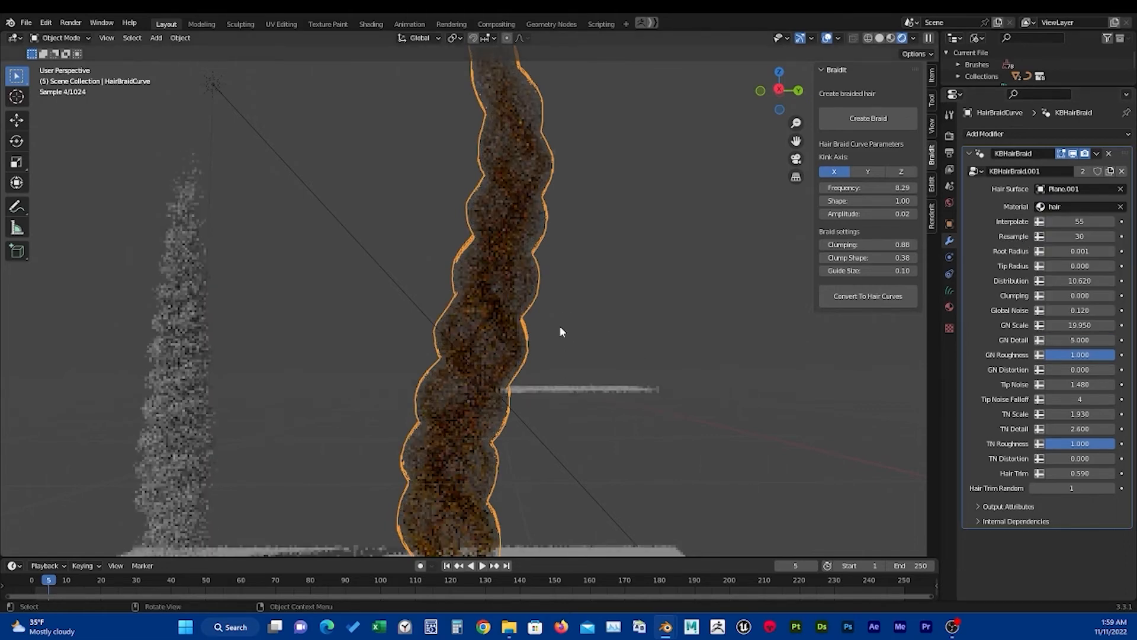
left_click(587, 294)
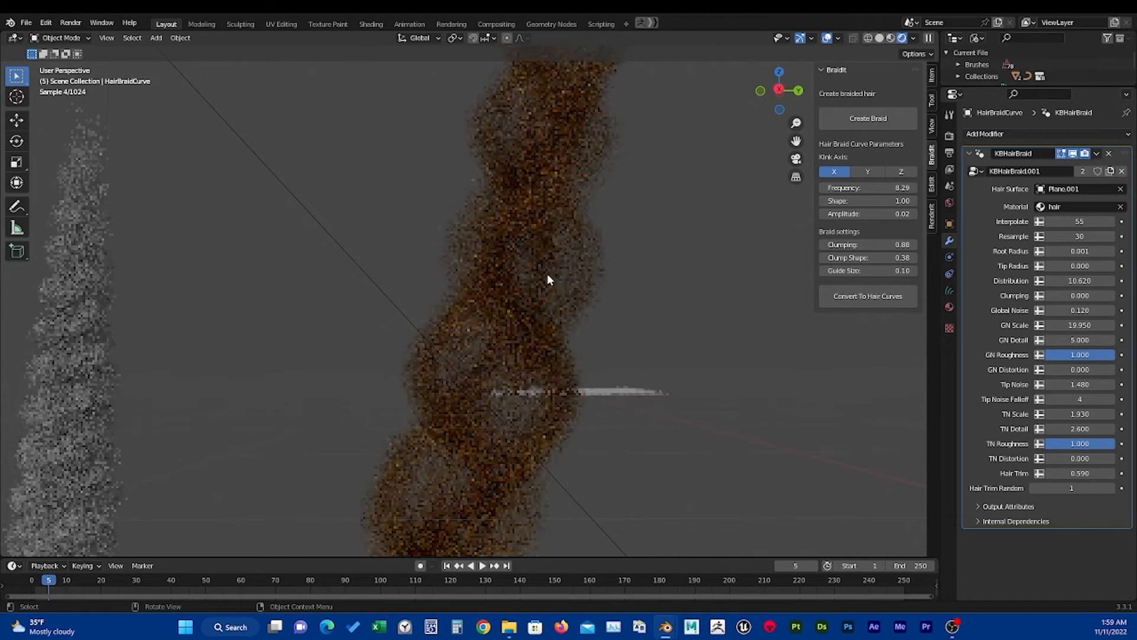
Switch the viewport to Solid shading and lower the Interpolate count of the rear braid's KBHairBraid modifier.
key("z")
left_click(765, 296)
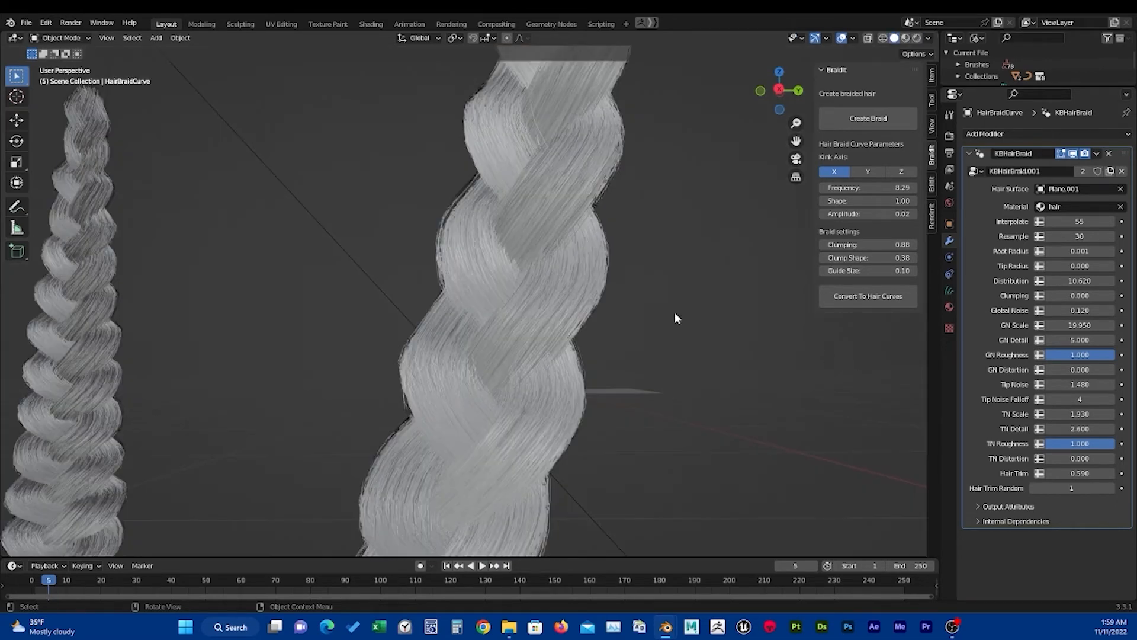
key("shift+alt+z")
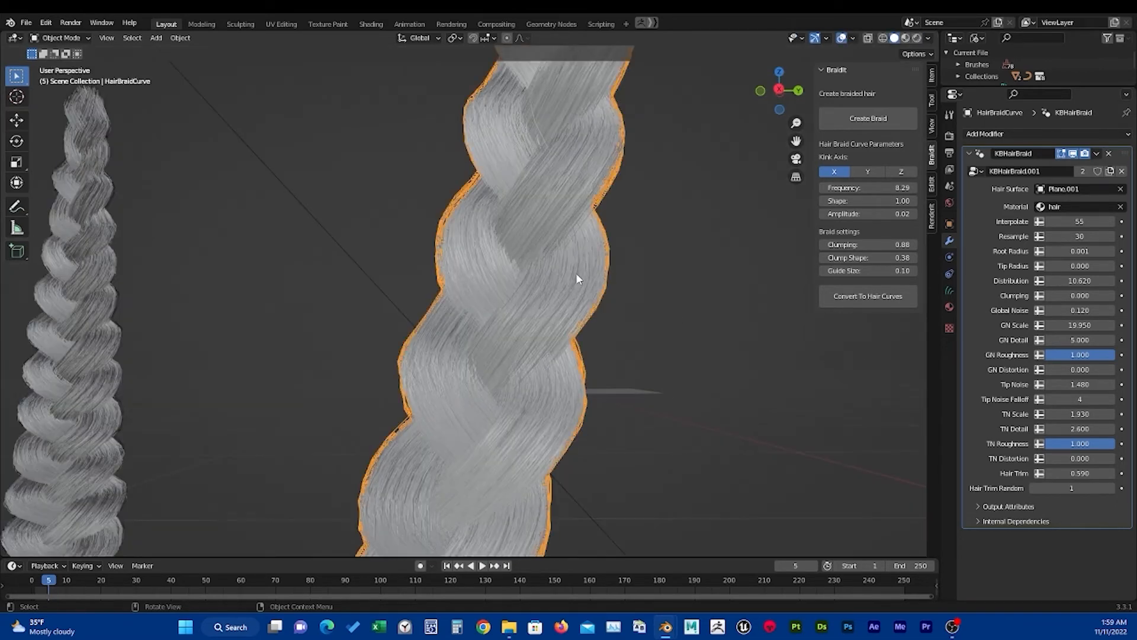
left_click(62, 293)
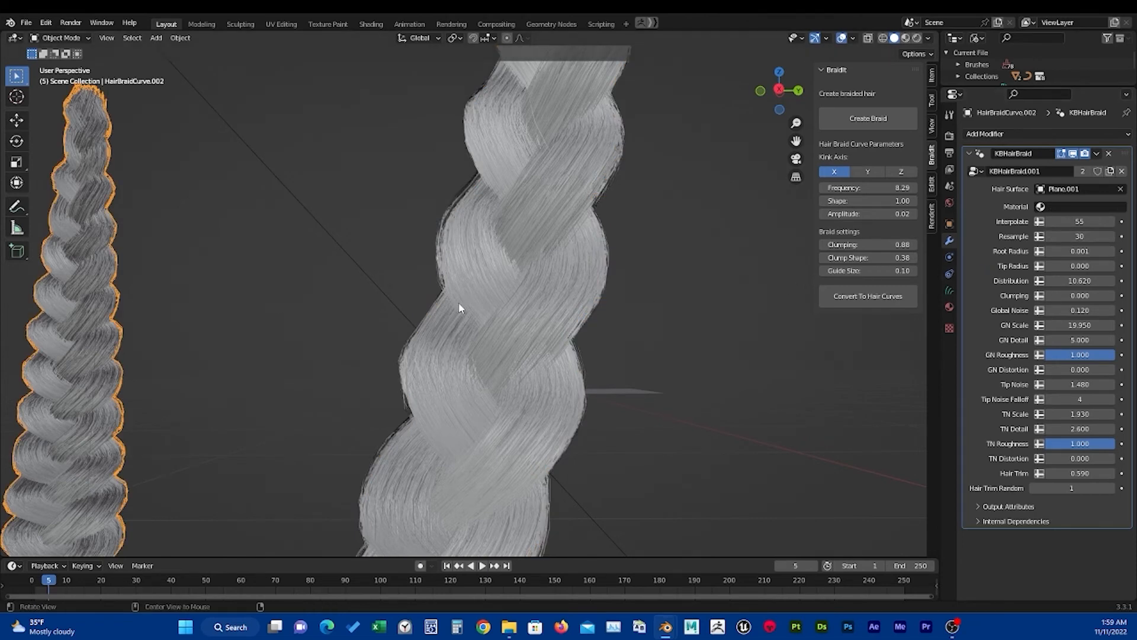
left_click_drag(458, 302, 202, 319, "alt")
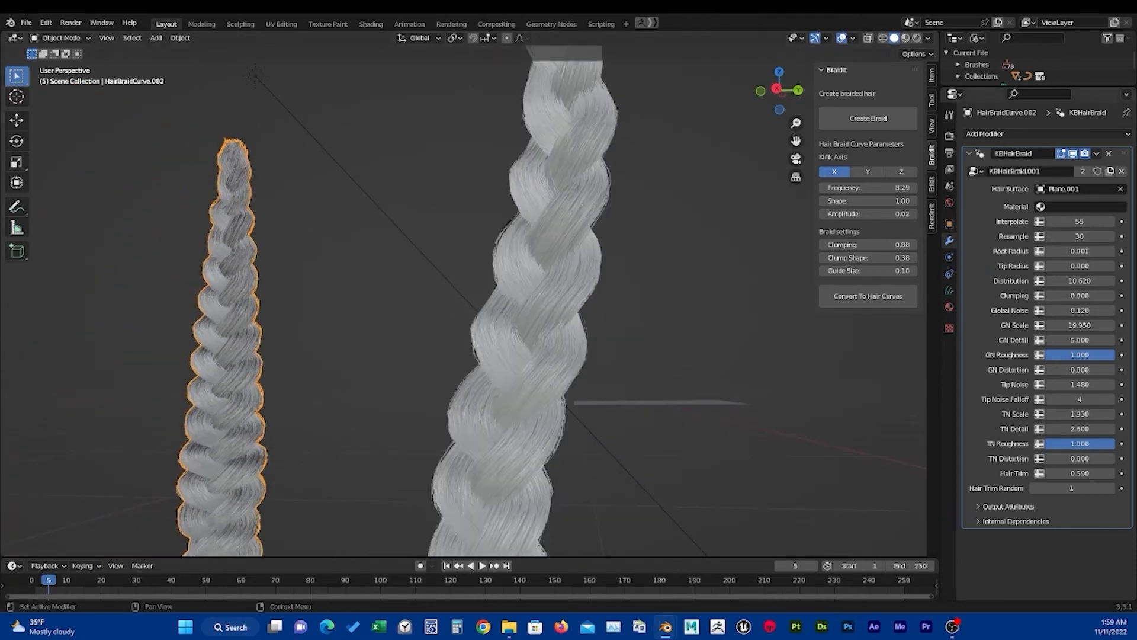
left_click_drag(1090, 222, 1001, 222)
middle_click_drag(568, 322, 630, 278)
Select the combed front braid and switch the viewport to Rendered shading.
left_click(501, 260)
scroll(506, 297, "up", 5)
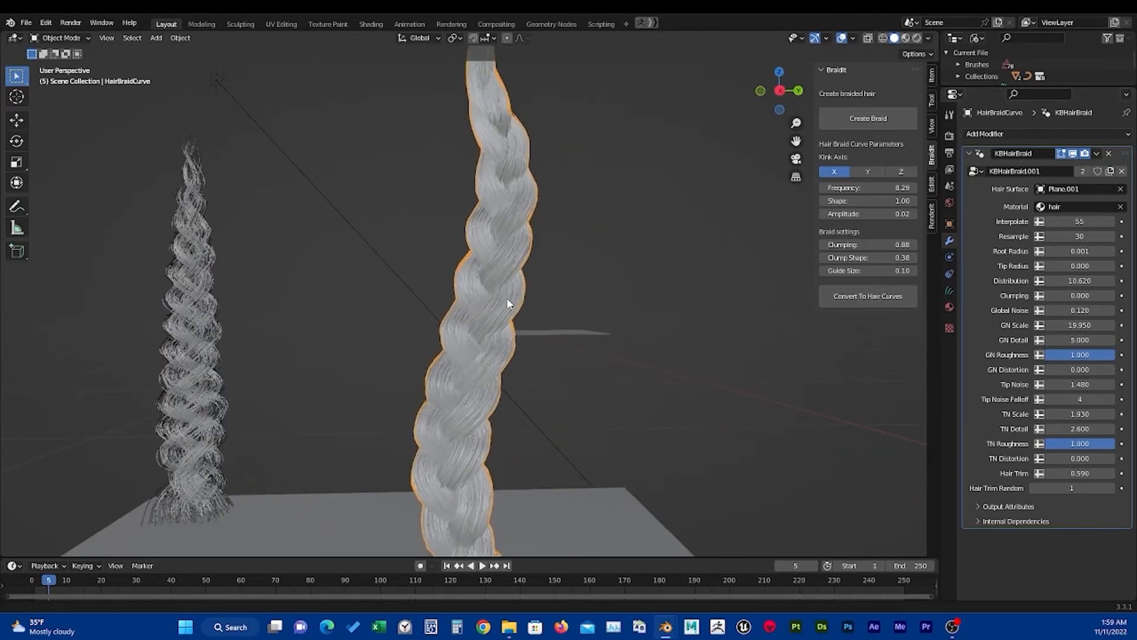
middle_click_drag(511, 302, 570, 317)
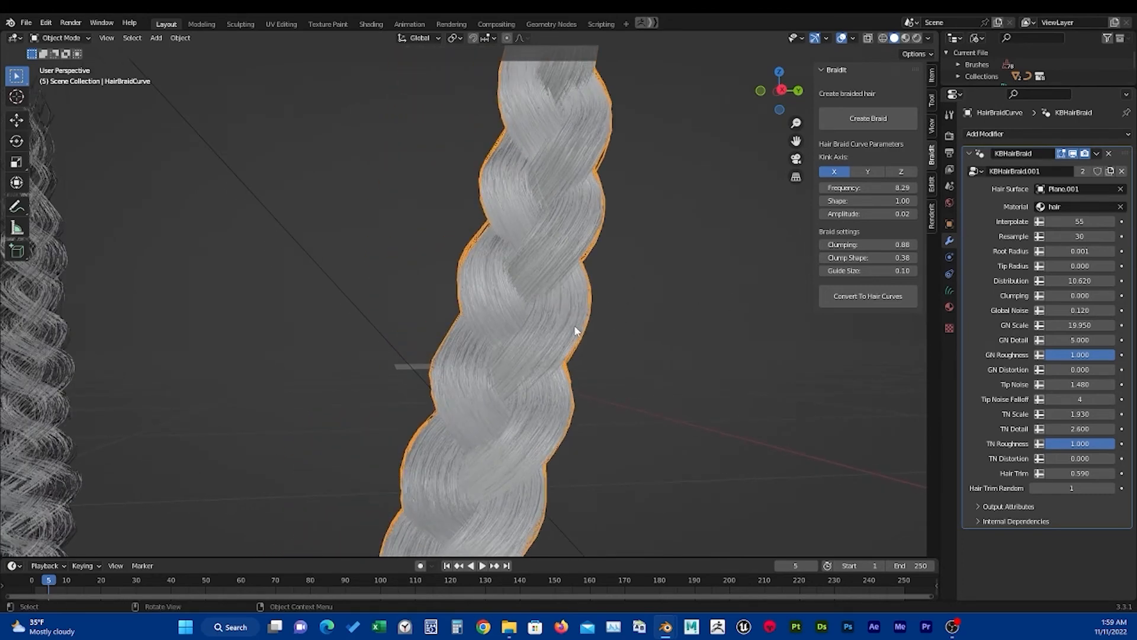
key("z")
left_click(579, 264)
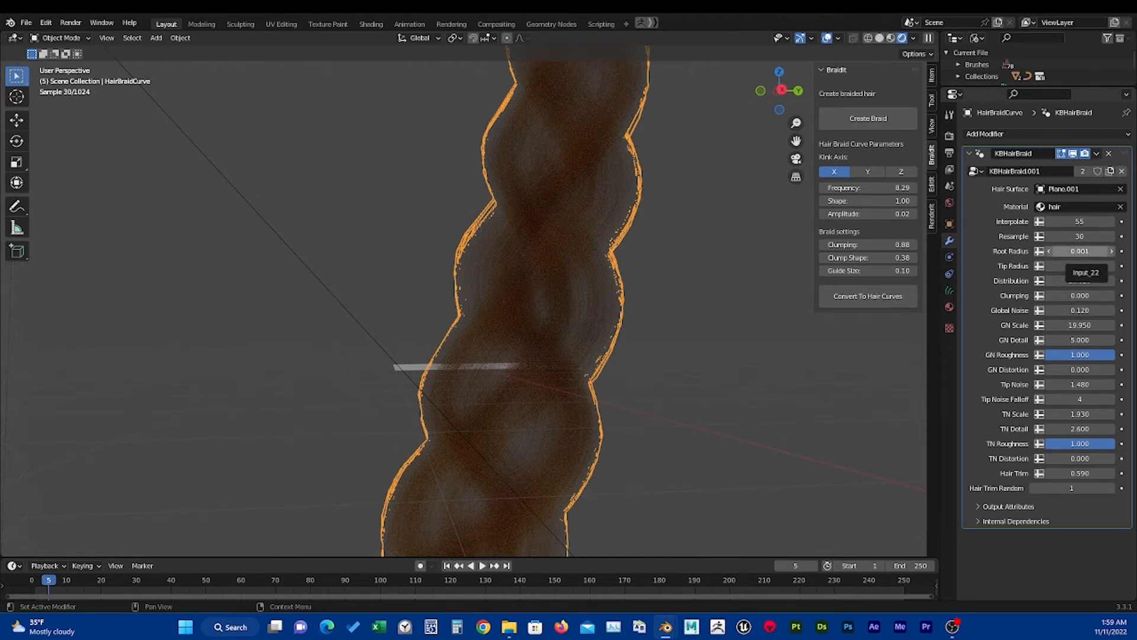
Set the Root Radius of the front braid's KBHairBraid modifier to 0.010.
left_click(1082, 251)
type("0.0")
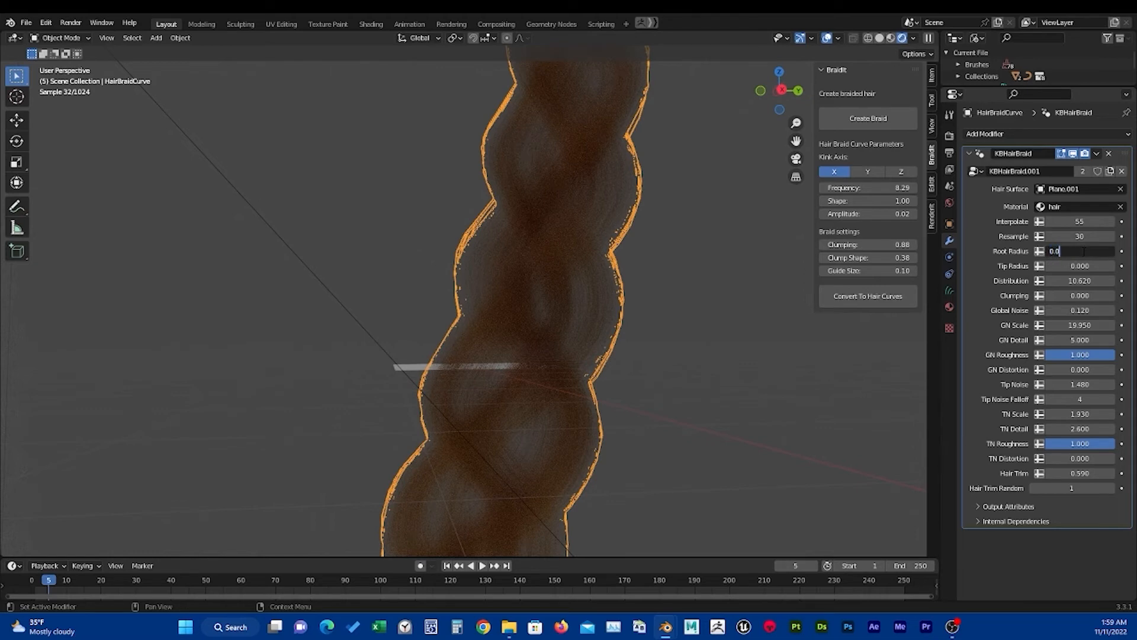
type("10")
key("Return")
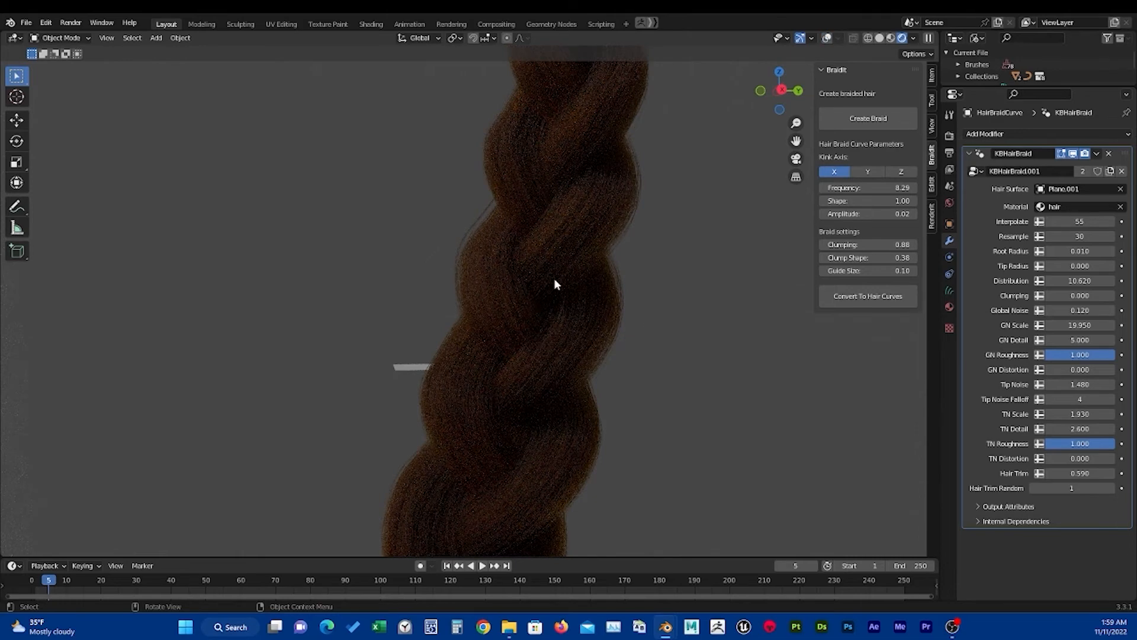
Lower the hair material's melanin to 0.225.
scroll(590, 315, "down", 4)
middle_click_drag(546, 407, 581, 277, "shift")
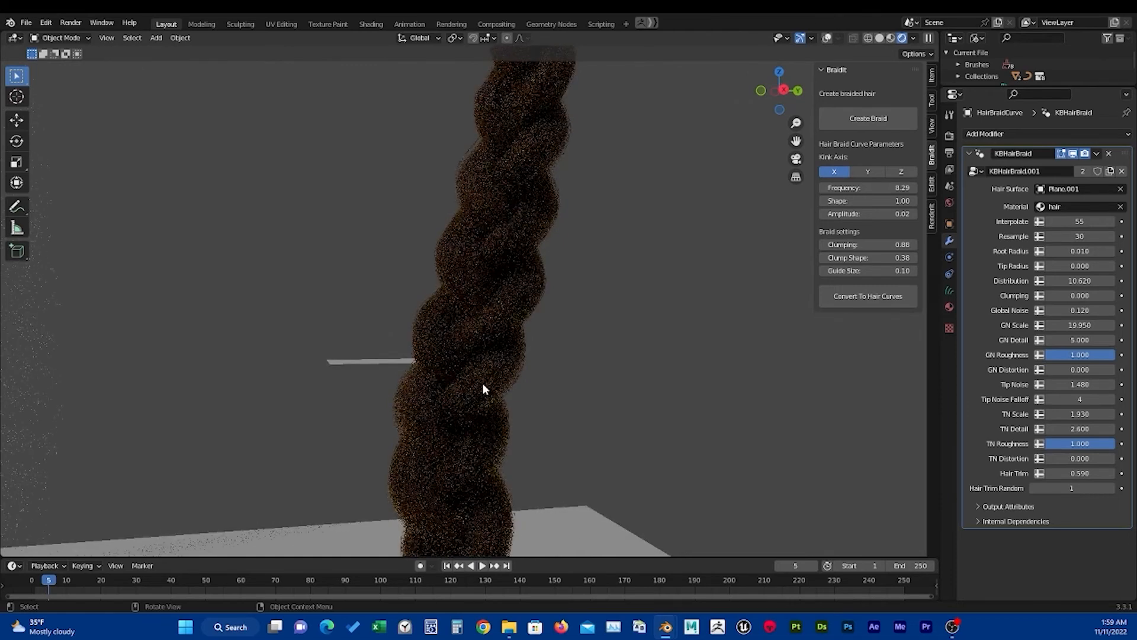
left_click(949, 306)
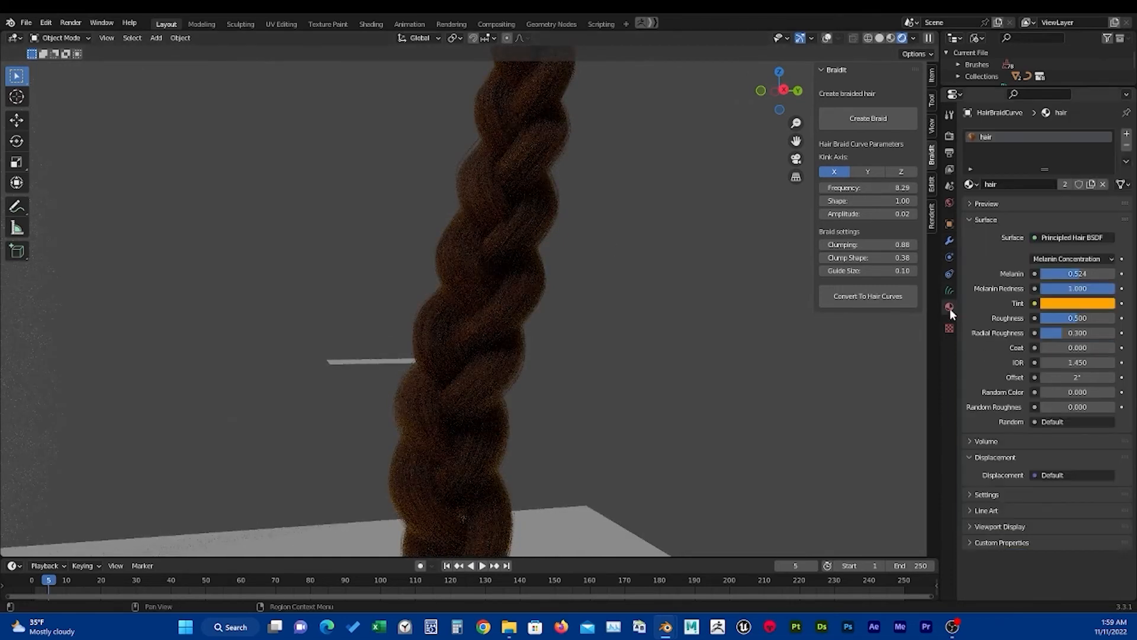
left_click_drag(1079, 274, 1047, 273)
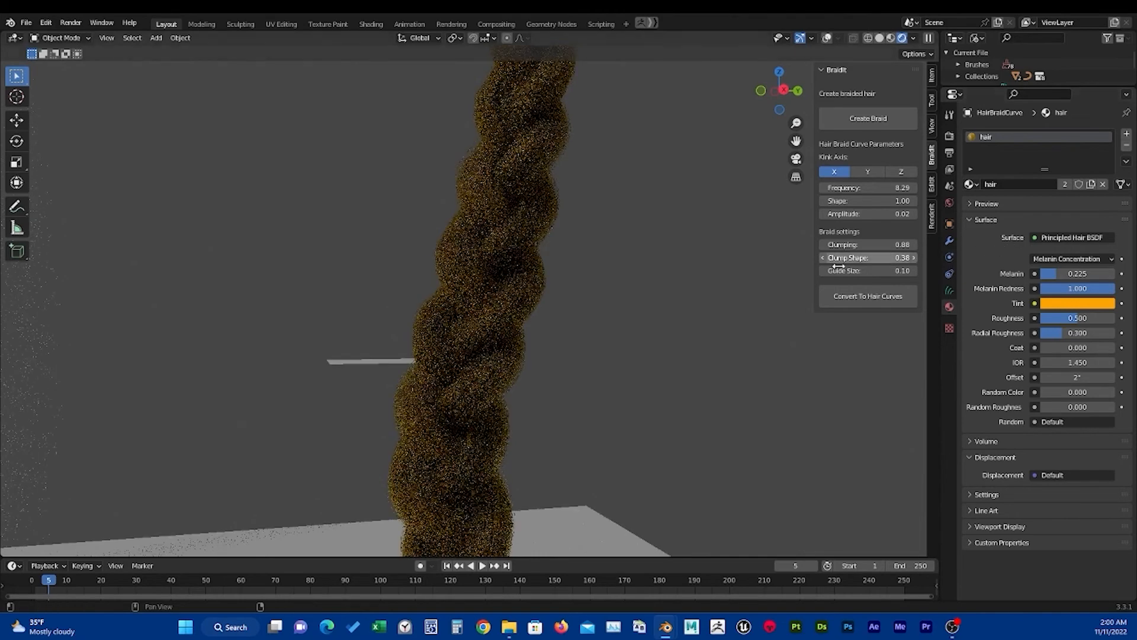
Show the front braid's KBHairBraid modifier settings and switch the viewport to Solid shading for a close view of its strands.
left_click(948, 241)
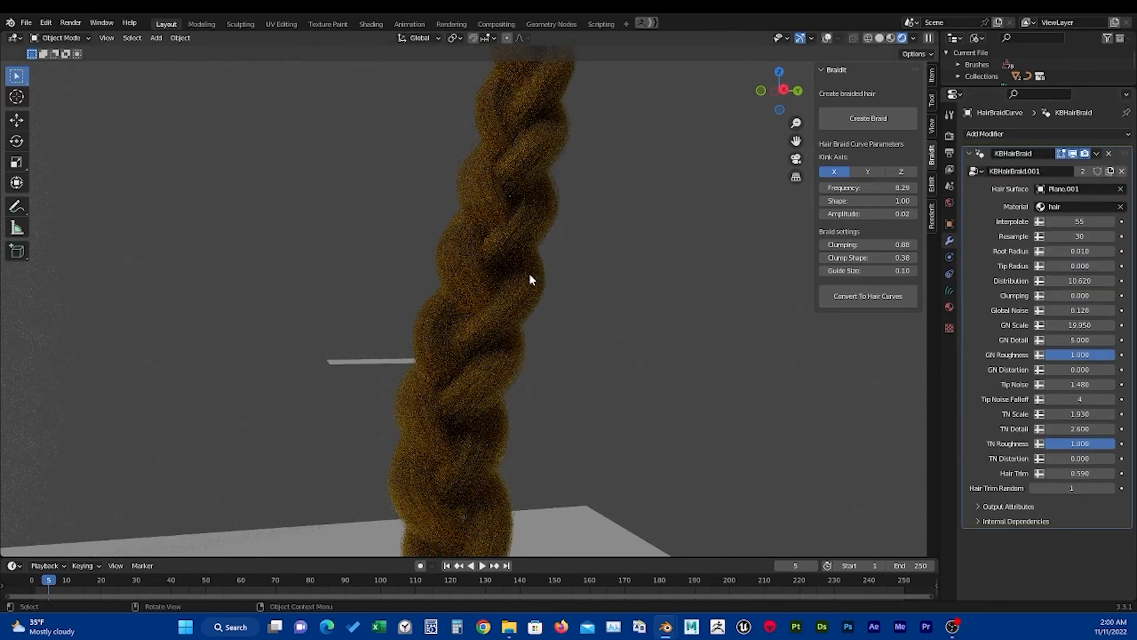
key("z")
left_click(721, 332)
mouse_move(721, 332)
middle_mouse_down()
mouse_move(469, 339)
mouse_move(472, 290)
mouse_move(498, 288)
middle_mouse_up()
middle_click_drag(497, 288, 493, 361, "shift")
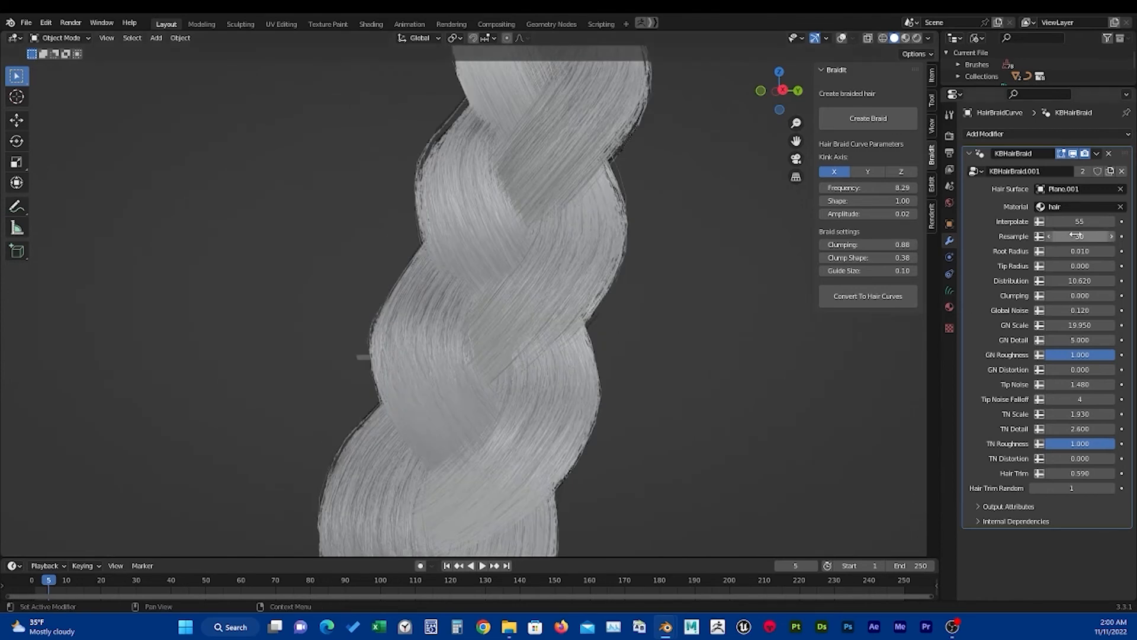
middle_click_drag(594, 315, 633, 354, "shift")
middle_click_drag(490, 218, 564, 294)
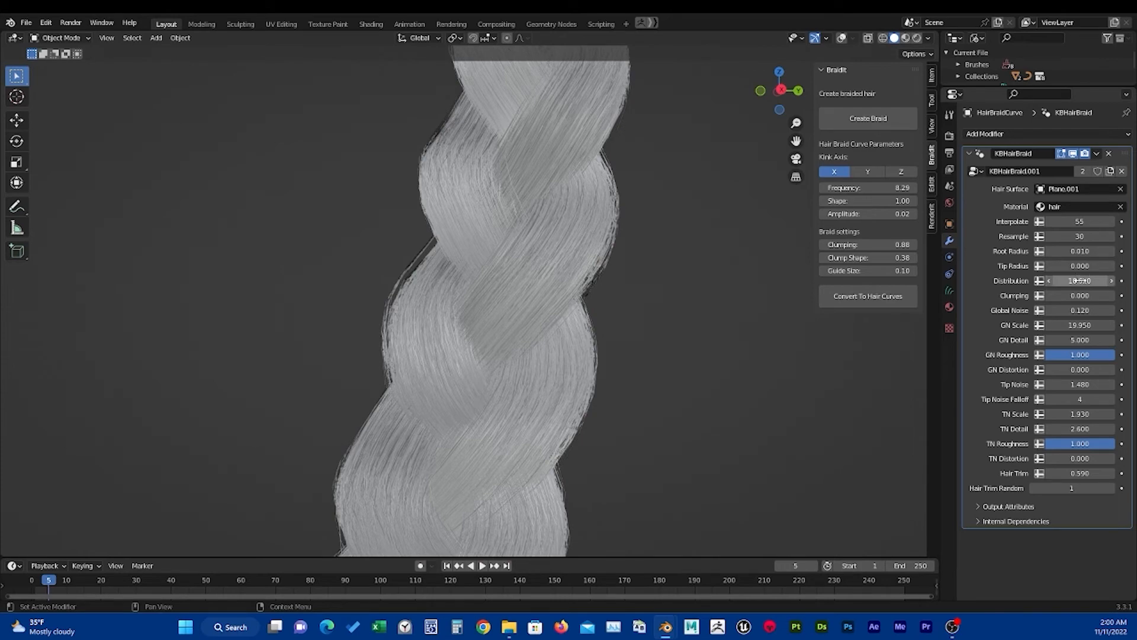
Try out other Distribution and Clumping values on the front braid, leaving them at 10.620 and 0.000.
mouse_move(1079, 280)
left_mouse_down()
mouse_move(1101, 280)
mouse_move(1070, 279)
left_mouse_up()
scroll(596, 242, "down", 5)
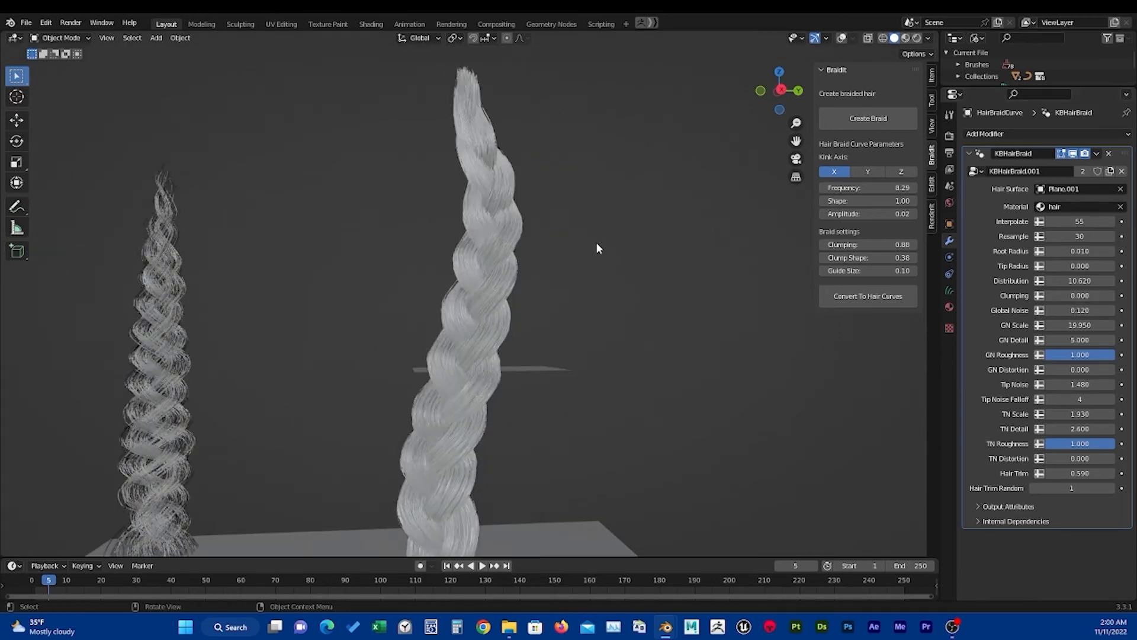
middle_click_drag(595, 242, 702, 270, "shift")
left_click_drag(1065, 294, 965, 294)
scroll(541, 347, "up", 3)
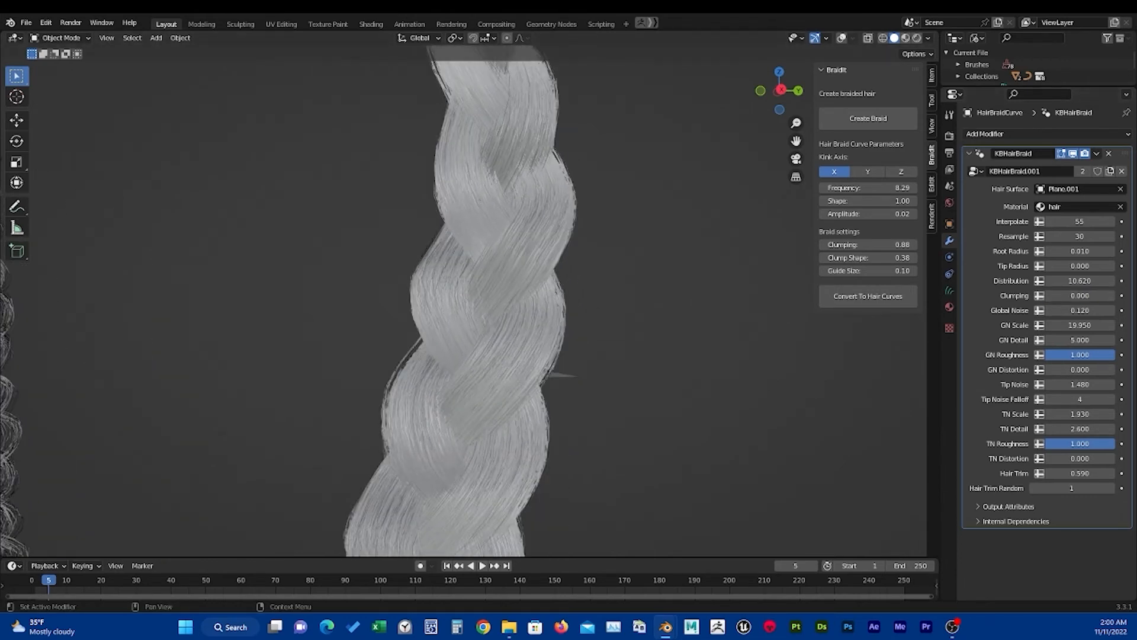
Set the front braid's Global Noise to 0.250, GN Scale to 21.030 and GN Detail to 5.440.
left_click_drag(1079, 310, 1086, 339)
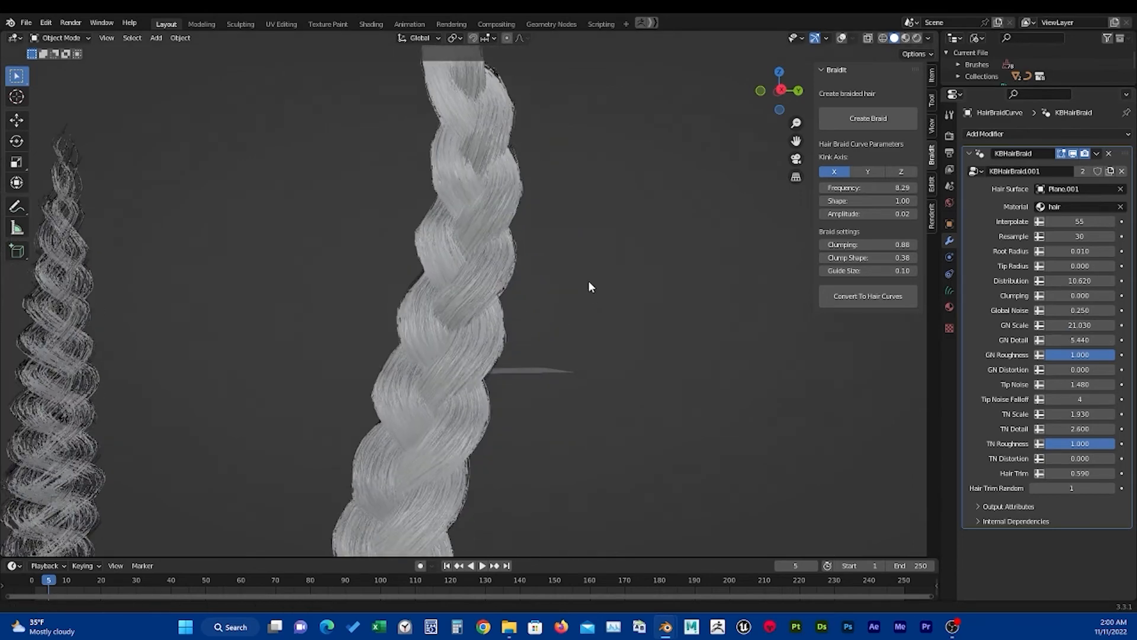
scroll(490, 297, "up", 3)
middle_click_drag(490, 297, 555, 304)
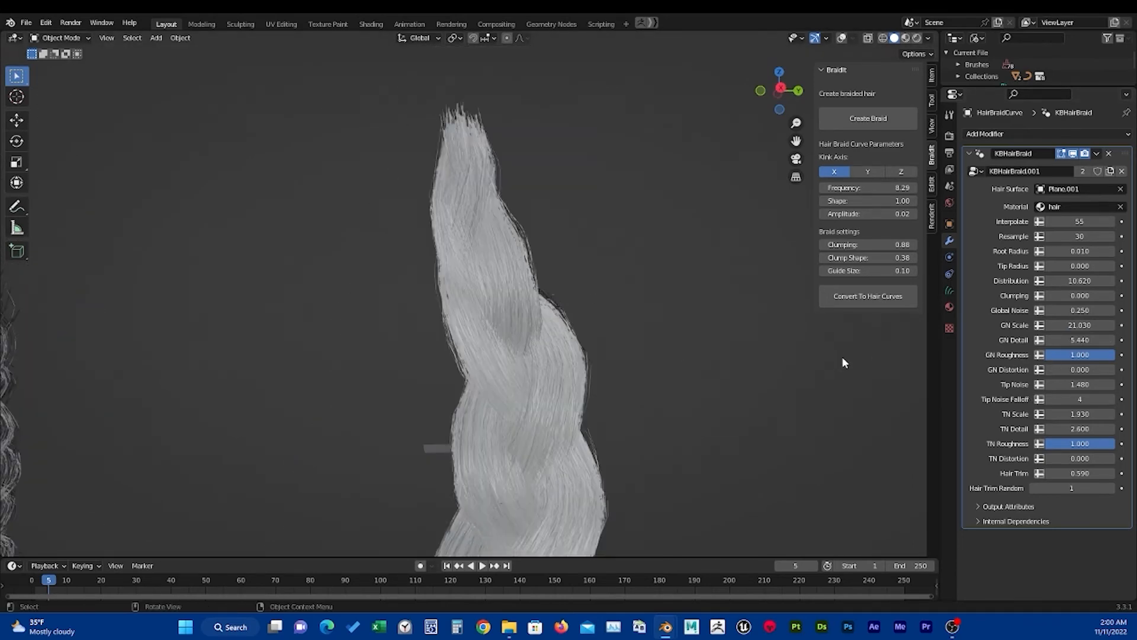
Raise the front braid's Tip Noise to 3.070.
mouse_move(1079, 384)
left_mouse_down()
mouse_move(1093, 384)
mouse_move(1078, 388)
left_mouse_up()
scroll(595, 358, "down", 2)
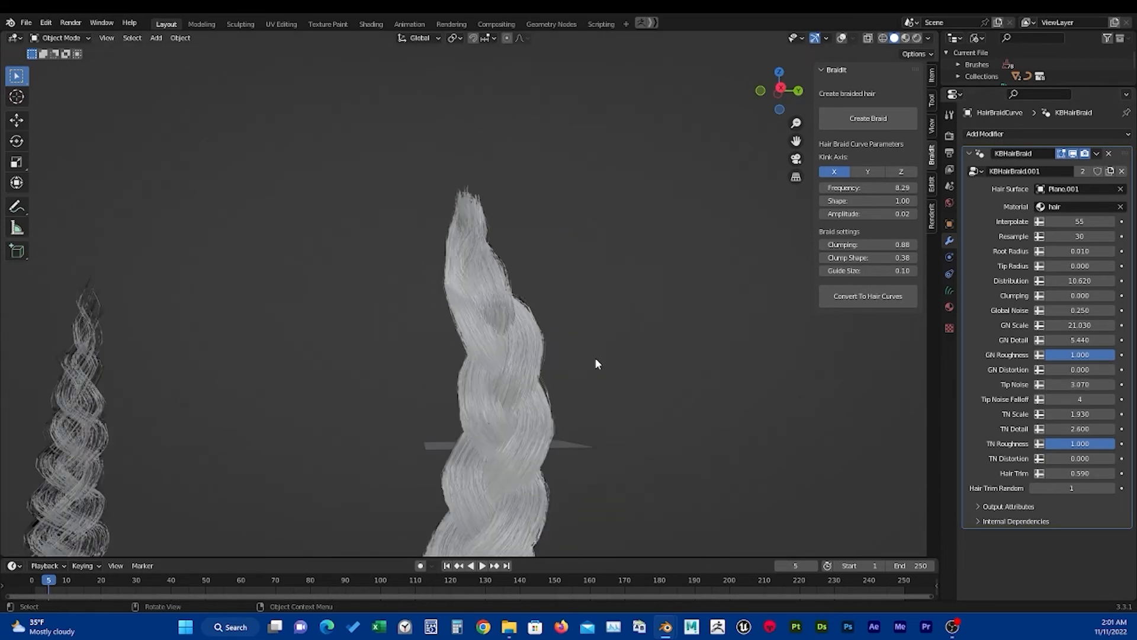
mouse_move(595, 358)
middle_mouse_down()
mouse_move(607, 289)
mouse_move(579, 314)
mouse_move(600, 335)
middle_mouse_up()
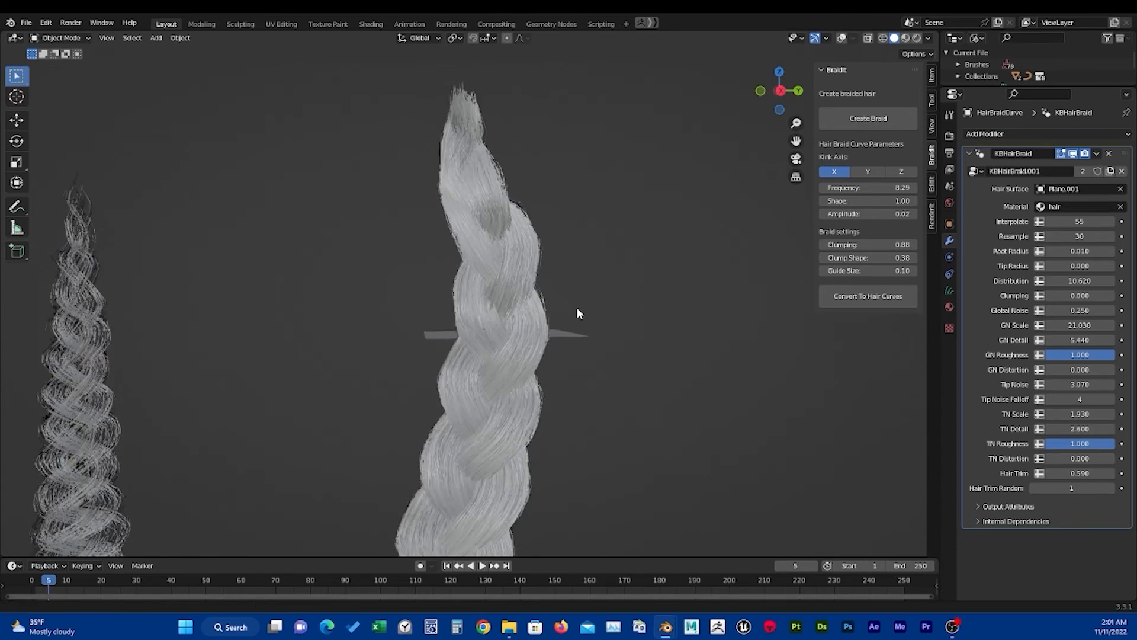
Try a TN Scale of 2.250 and a Tip Noise Falloff of 12 on the front braid, and restore them to 1.930 and 4.
mouse_move(1079, 414)
left_mouse_down()
mouse_move(1097, 414)
mouse_move(1083, 414)
left_mouse_up()
middle_click_drag(613, 314, 611, 311)
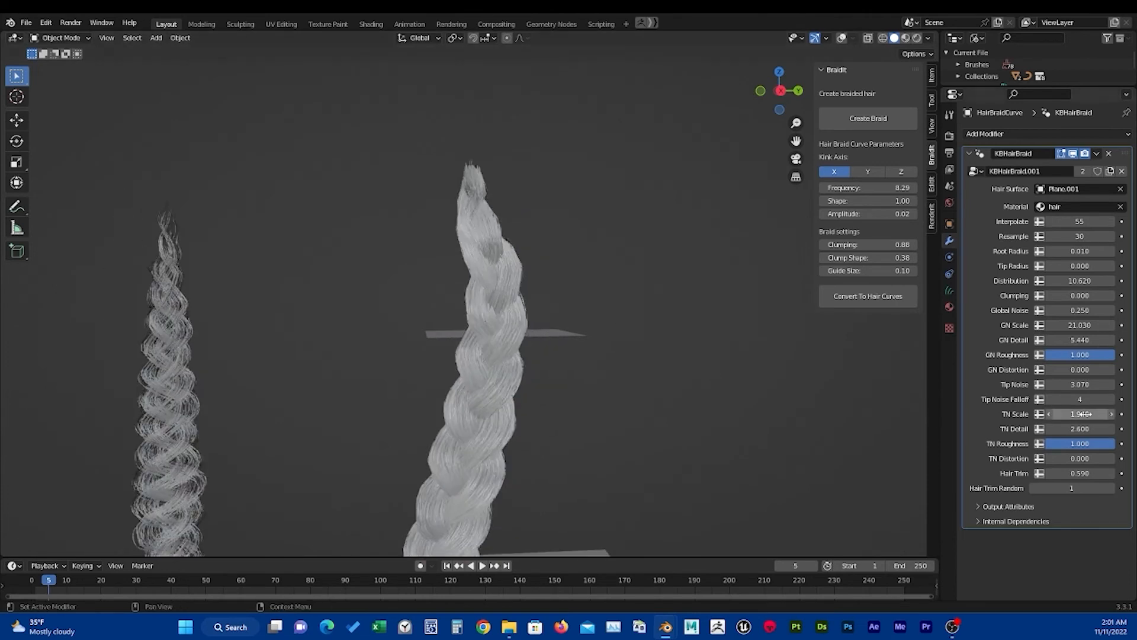
left_click_drag(1082, 414, 1093, 414)
left_click(1111, 399)
left_click(1111, 400)
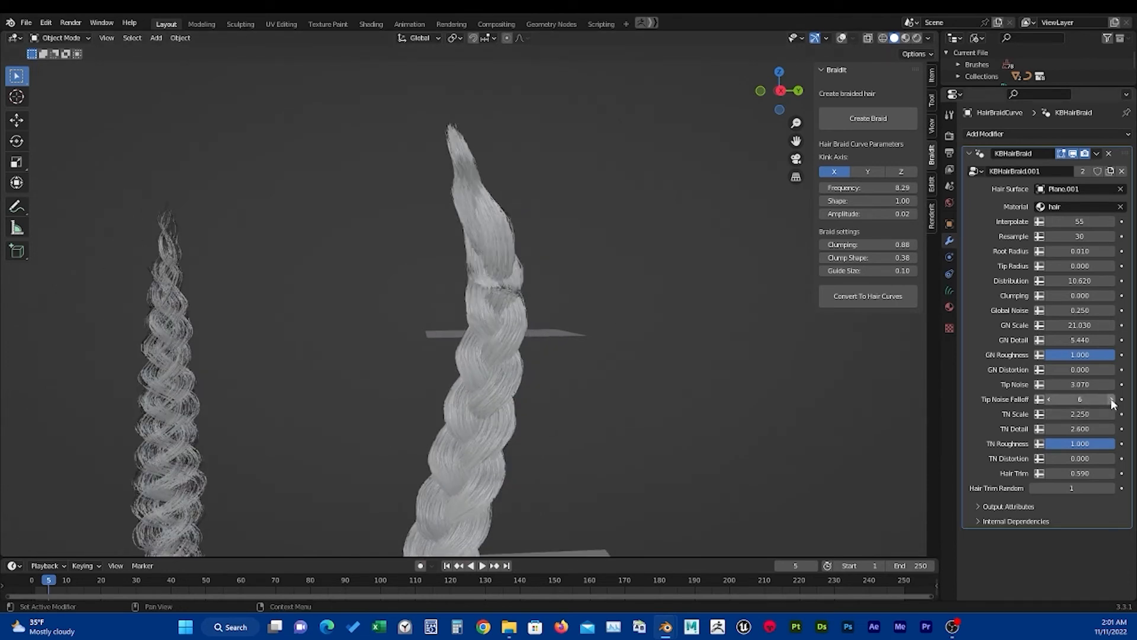
left_click(1111, 399)
left_click(1111, 399)
left_click(1111, 399)
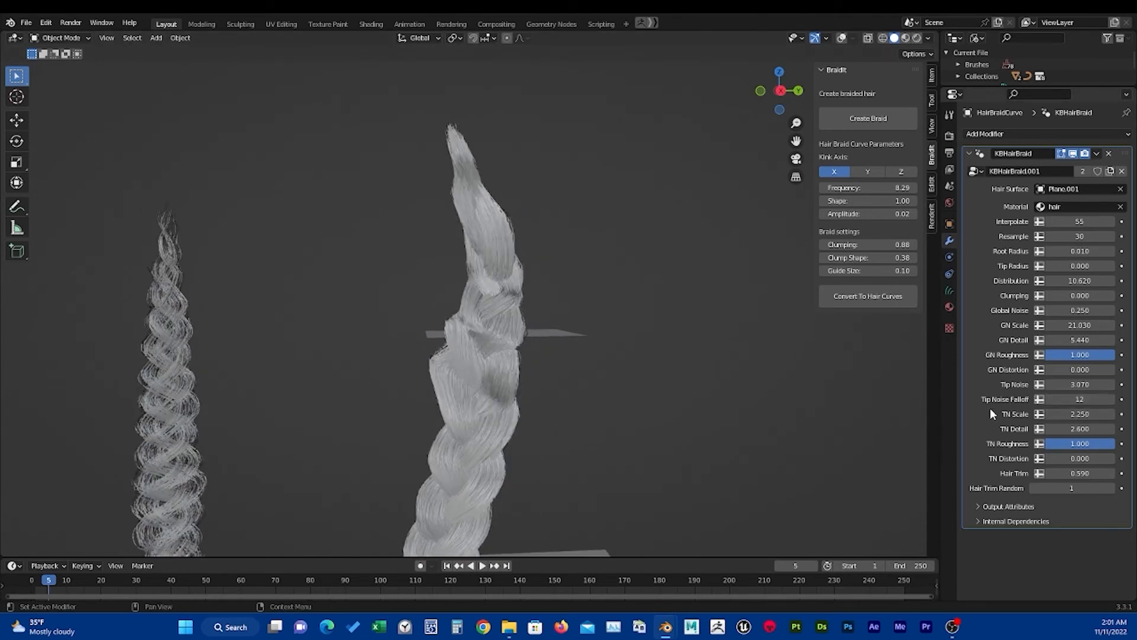
mouse_move(1073, 414)
left_mouse_down()
mouse_move(1117, 414)
mouse_move(1061, 400)
mouse_move(1070, 399)
left_mouse_up()
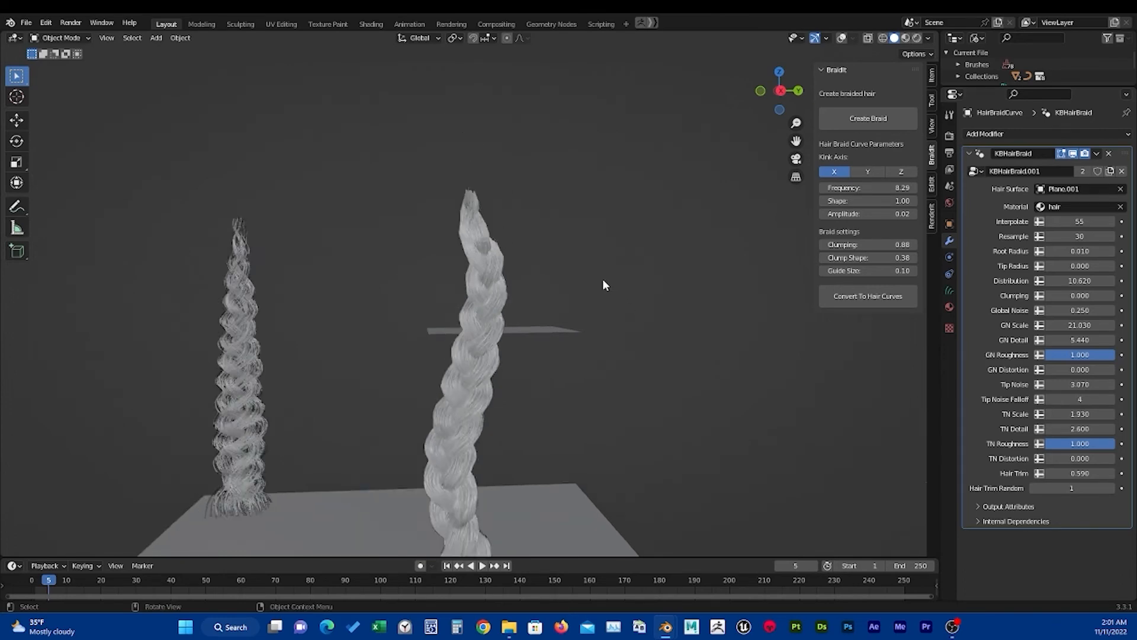
Set the front braid's Hair Trim to 34.390 and its Hair Trim Random to 0.
scroll(602, 279, "up", 5)
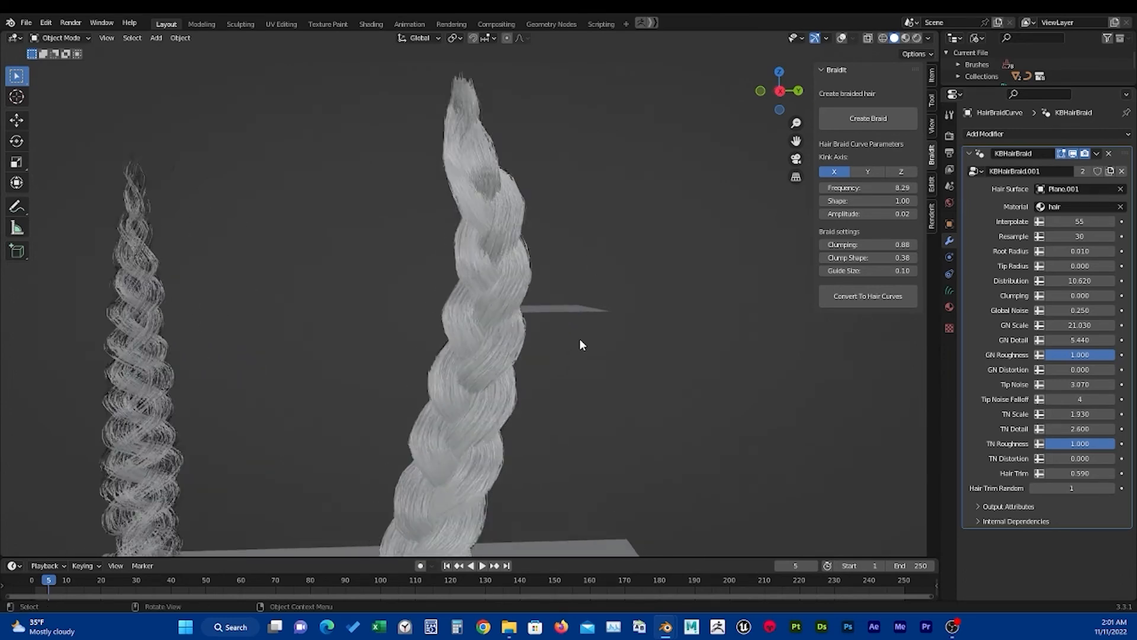
scroll(594, 331, "down", 5)
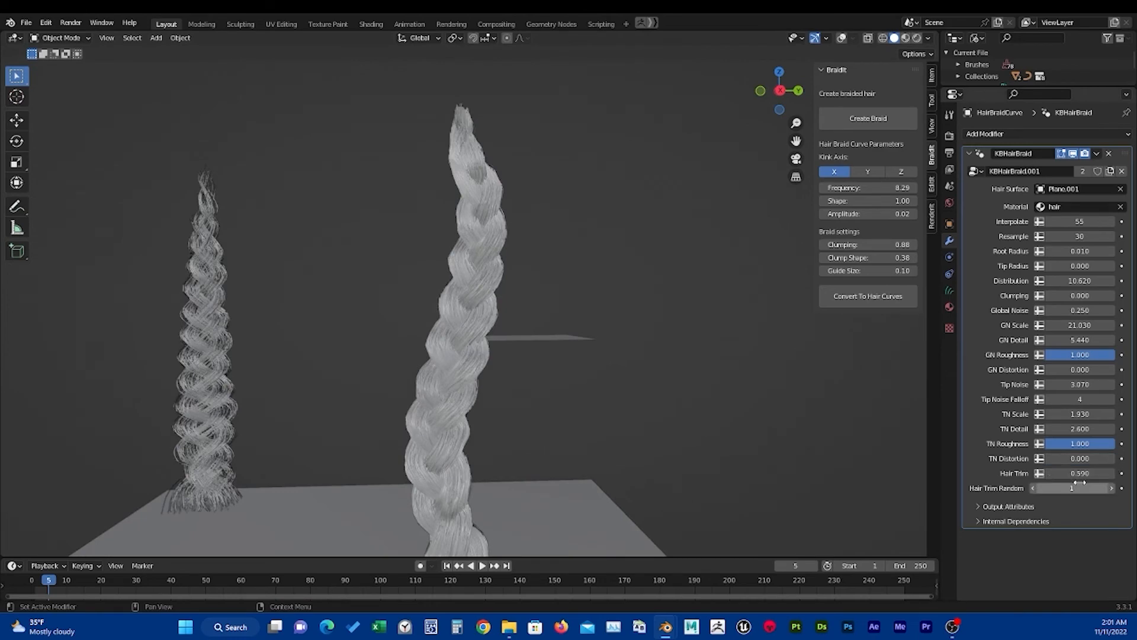
middle_click_drag(609, 282, 580, 312)
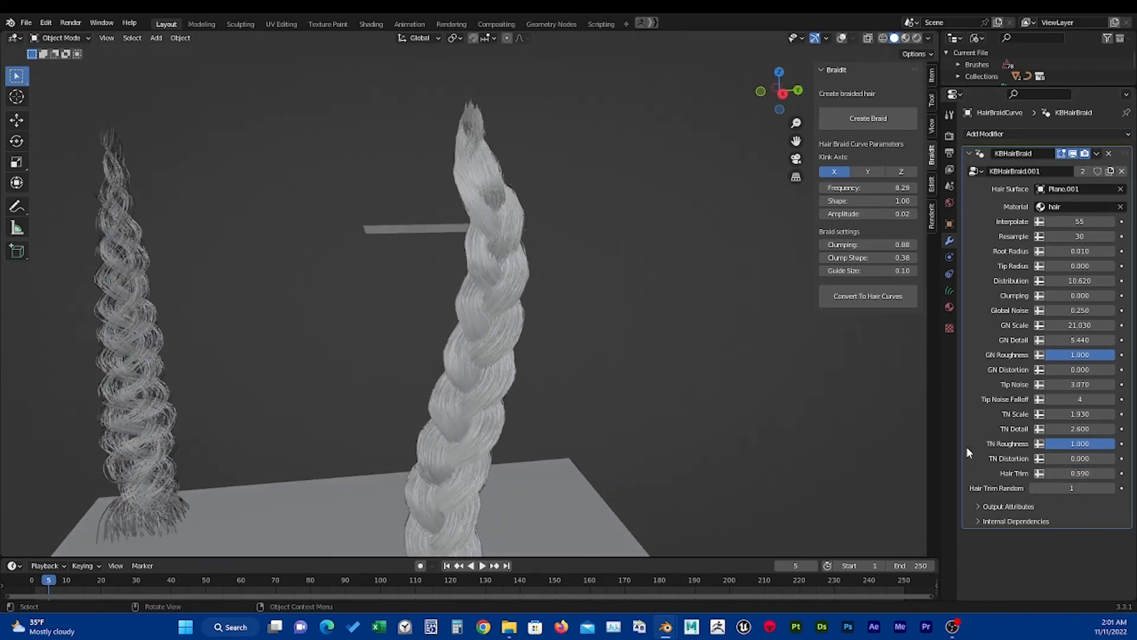
left_click_drag(1075, 473, 1051, 488)
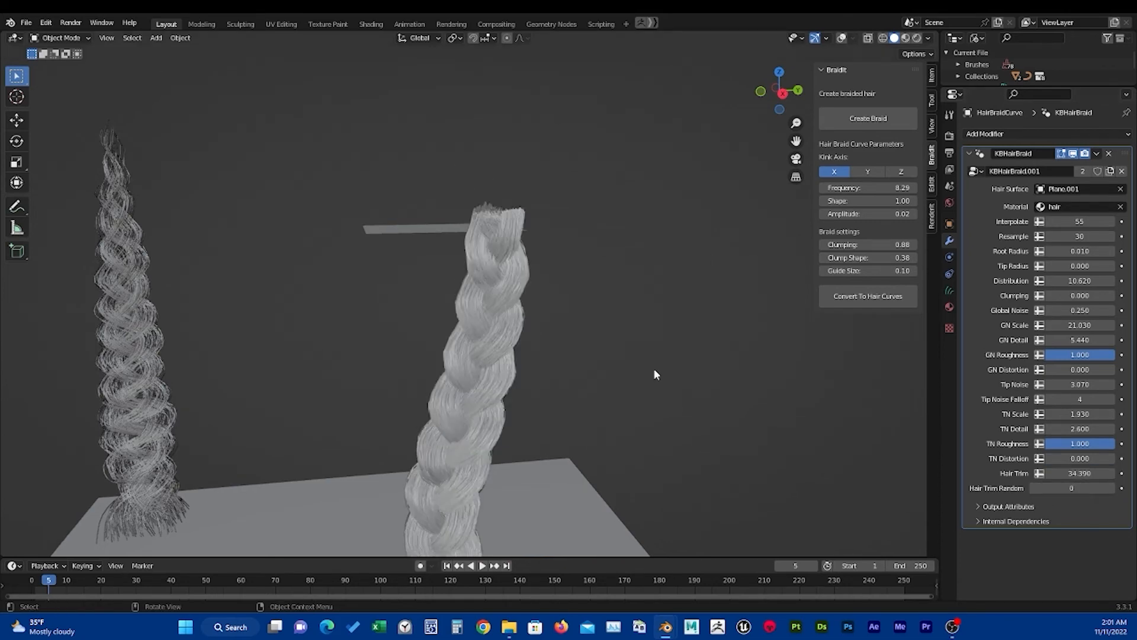
Examine the front braid's trimmed tip up close and its full length down to the plane.
middle_click_drag(474, 250, 500, 251)
scroll(500, 251, "up", 4)
scroll(546, 293, "down", 2)
left_click_drag(577, 370, 576, 312, "alt+shift")
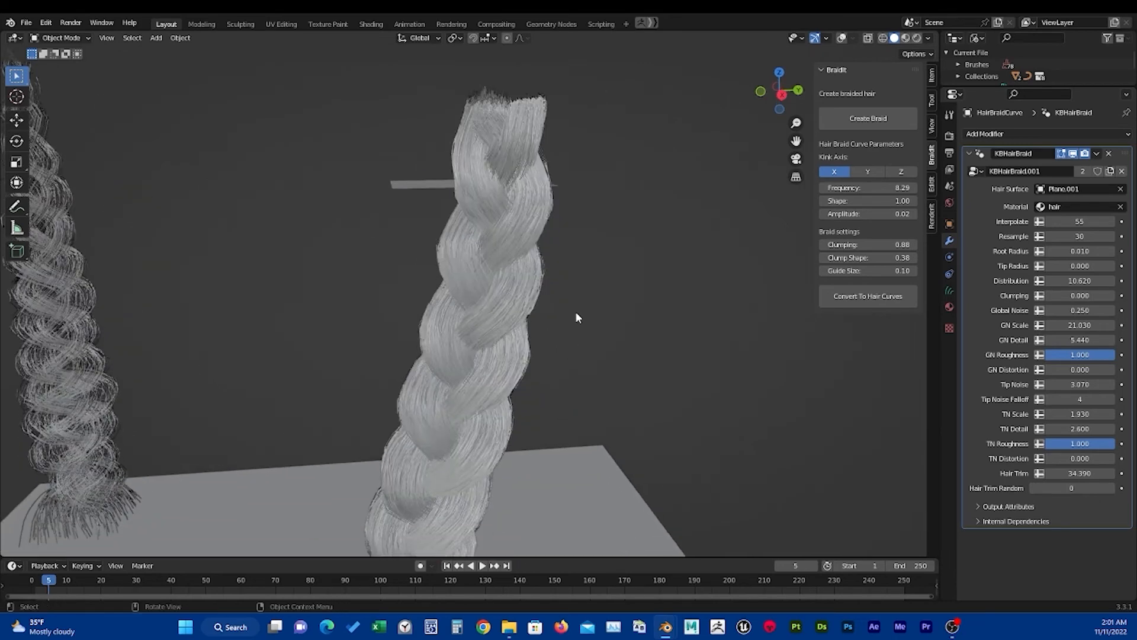
scroll(576, 311, "down", 2)
scroll(550, 321, "down", 1)
left_click_drag(543, 358, 534, 327, "alt+shift")
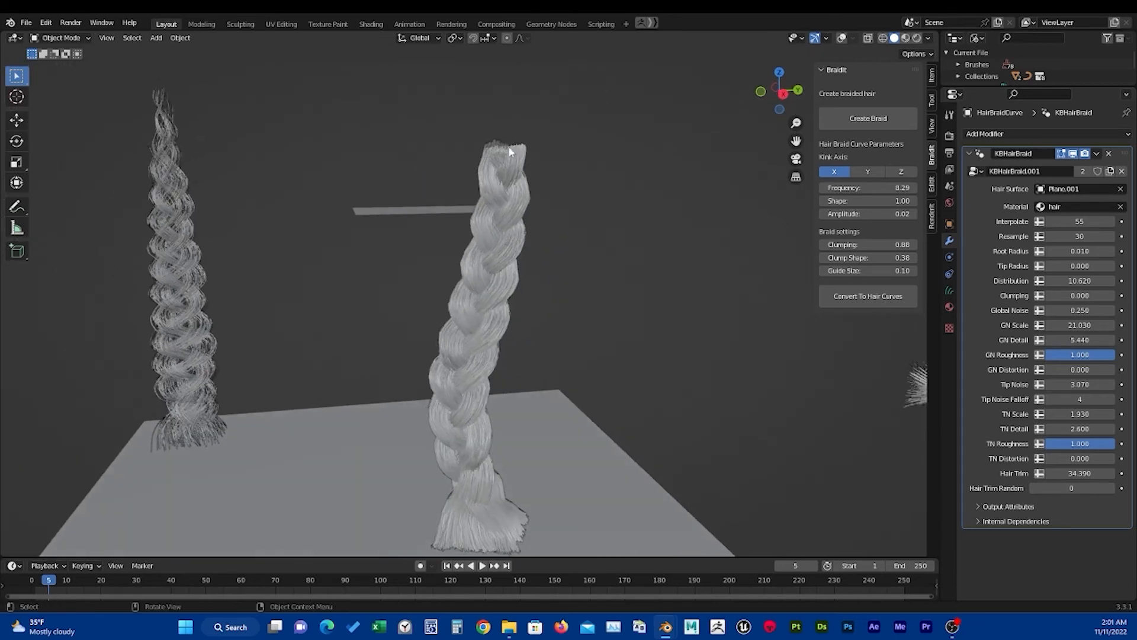
Set the front braid's Hair Trim to 3.110 and its Hair Trim Random to 1.
left_click_drag(1079, 473, 1080, 473)
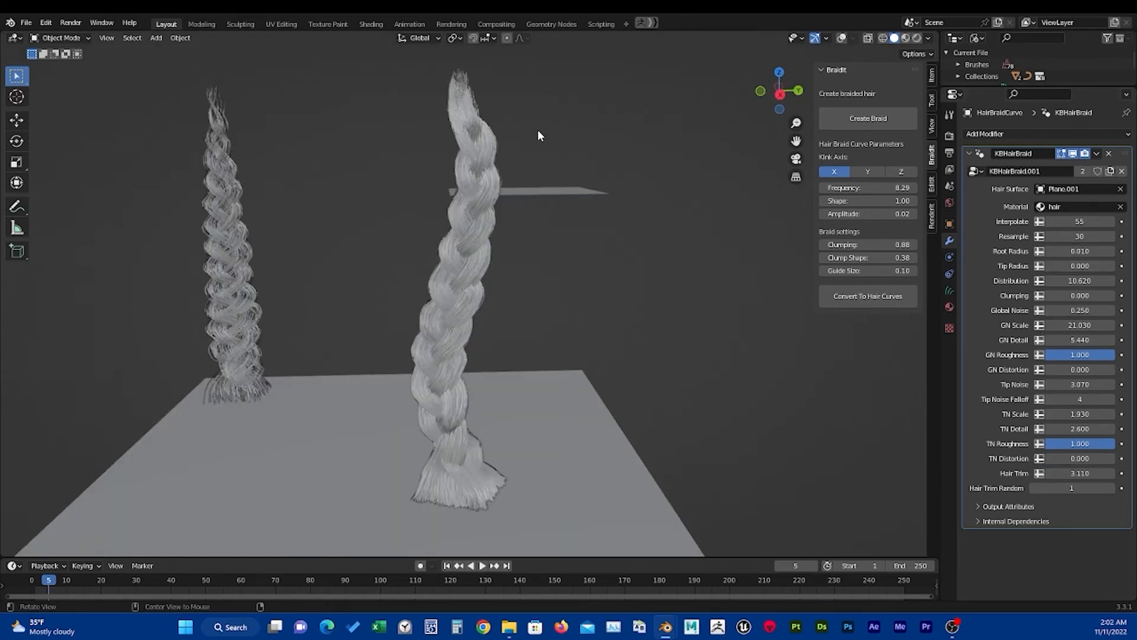
left_click_drag(538, 136, 545, 64, "alt")
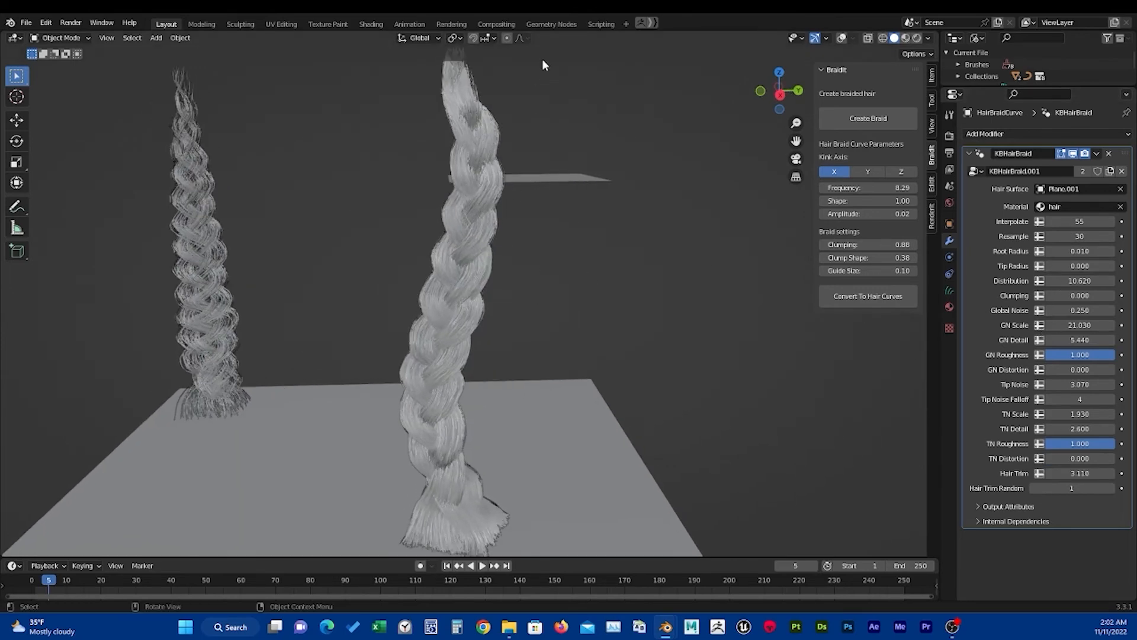
Switch to the Geometry Nodes workspace and maximize the node editor showing the KBHairBraid.001 tree.
left_click(546, 24)
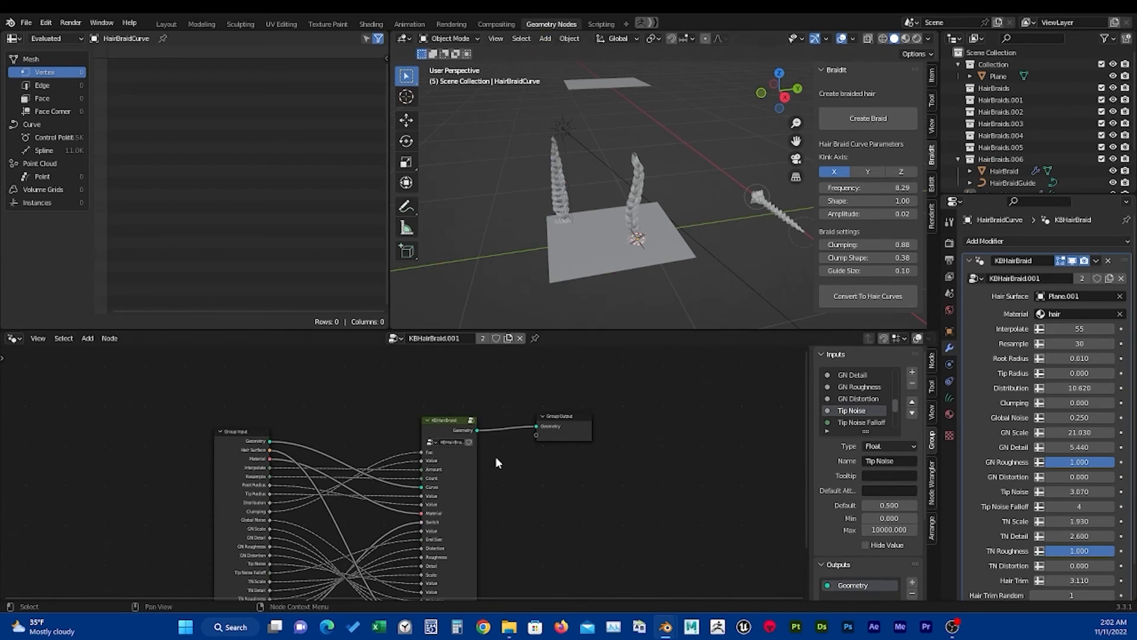
scroll(497, 468, "down", 3)
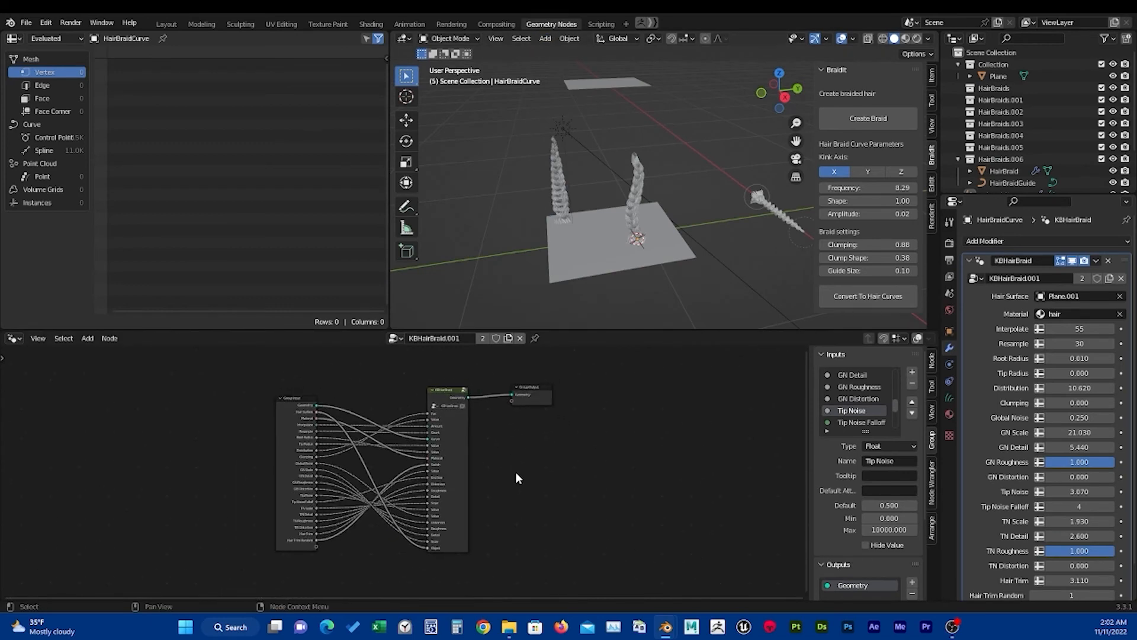
scroll(509, 455, "up", 2)
left_click_drag(463, 447, 454, 456)
key("ctrl+space")
scroll(586, 459, "up", 1)
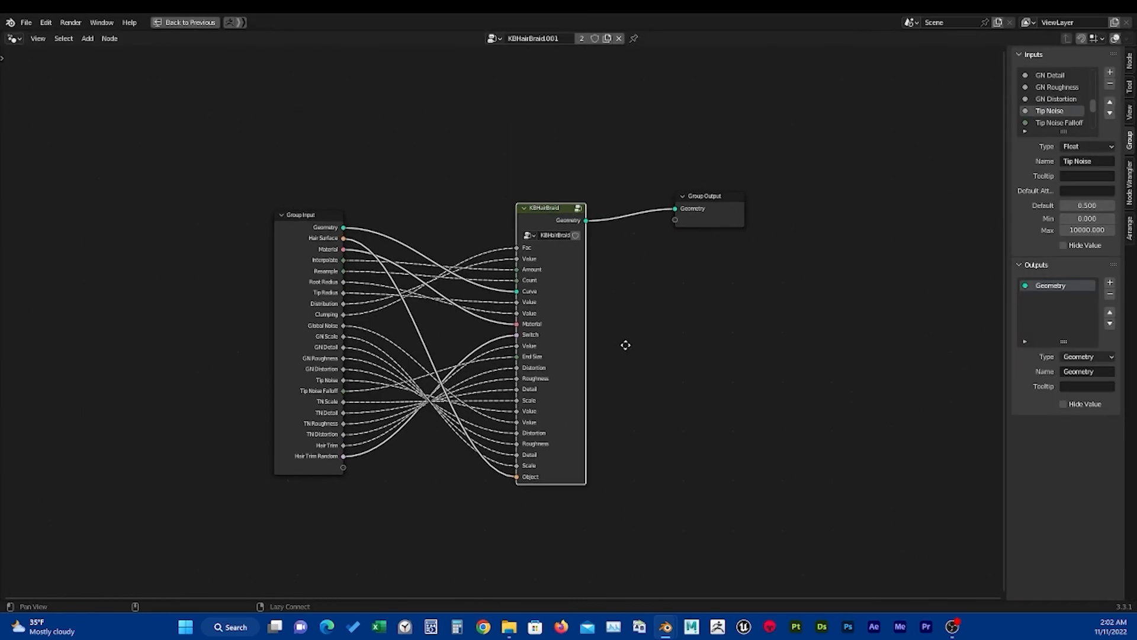
Examine the Group Input node's parameters and their links into the KBHairBraid group node, nudging the nodes slightly.
mouse_move(547, 308)
left_mouse_down()
mouse_move(493, 311)
mouse_move(564, 312)
mouse_move(579, 300)
mouse_move(564, 301)
mouse_move(564, 315)
left_mouse_up()
scroll(493, 346, "up", 2)
scroll(563, 314, "left", 3, "ctrl")
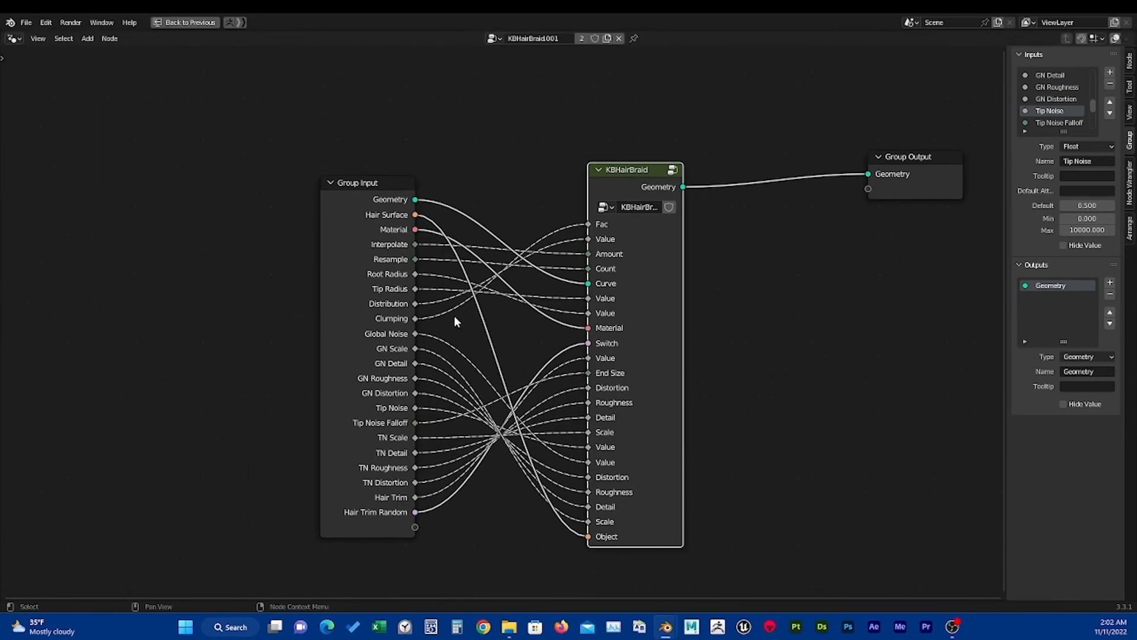
mouse_move(385, 312)
left_mouse_down()
mouse_move(433, 276)
mouse_move(390, 301)
left_mouse_up()
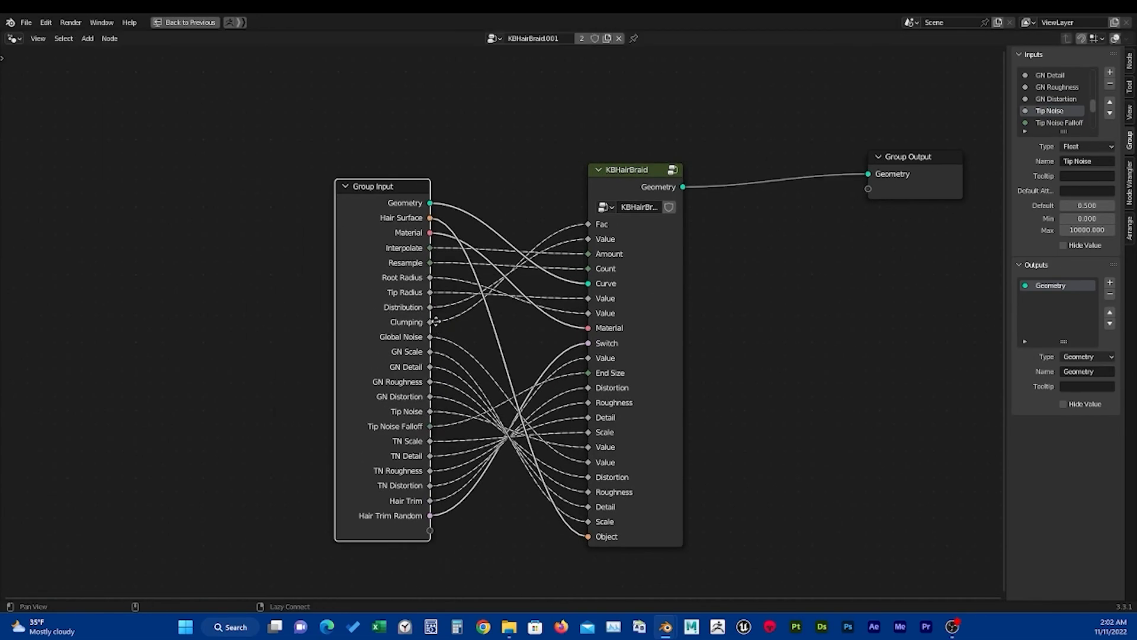
middle_click_drag(439, 325, 398, 329)
mouse_move(349, 312)
left_mouse_down()
mouse_move(365, 306)
mouse_move(359, 313)
left_mouse_up()
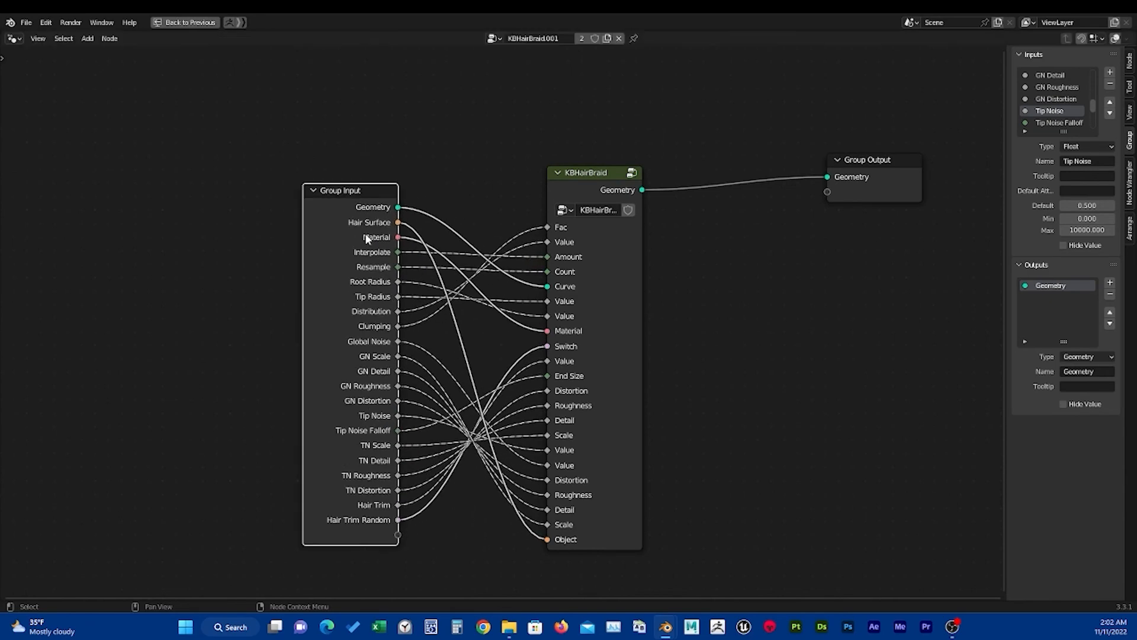
scroll(1065, 101, "down", 6)
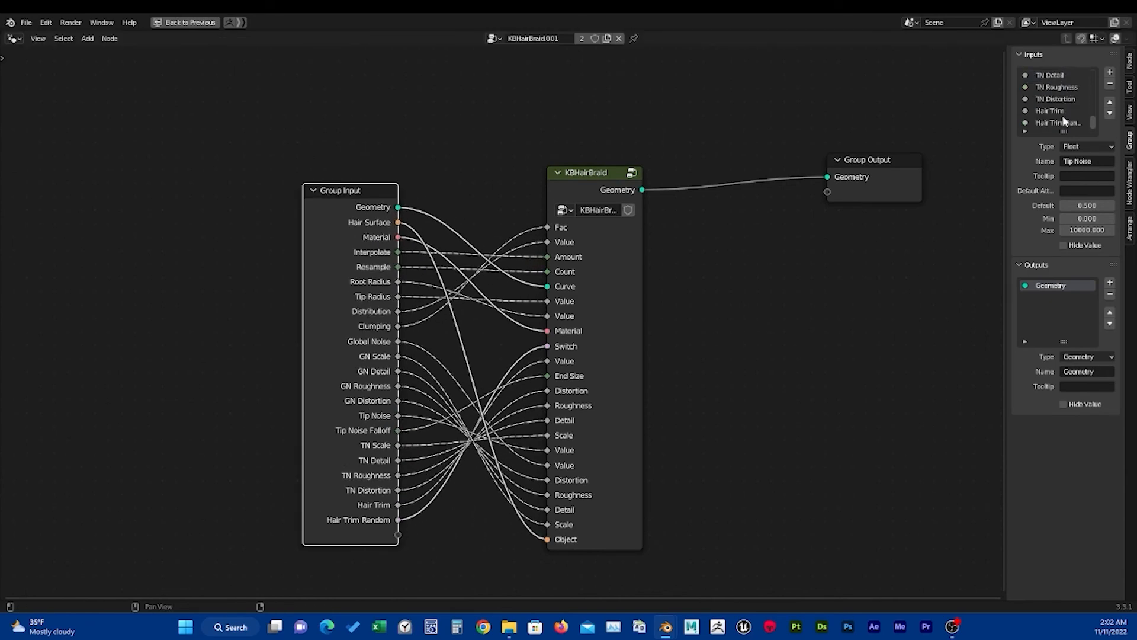
middle_click_drag(713, 266, 656, 276)
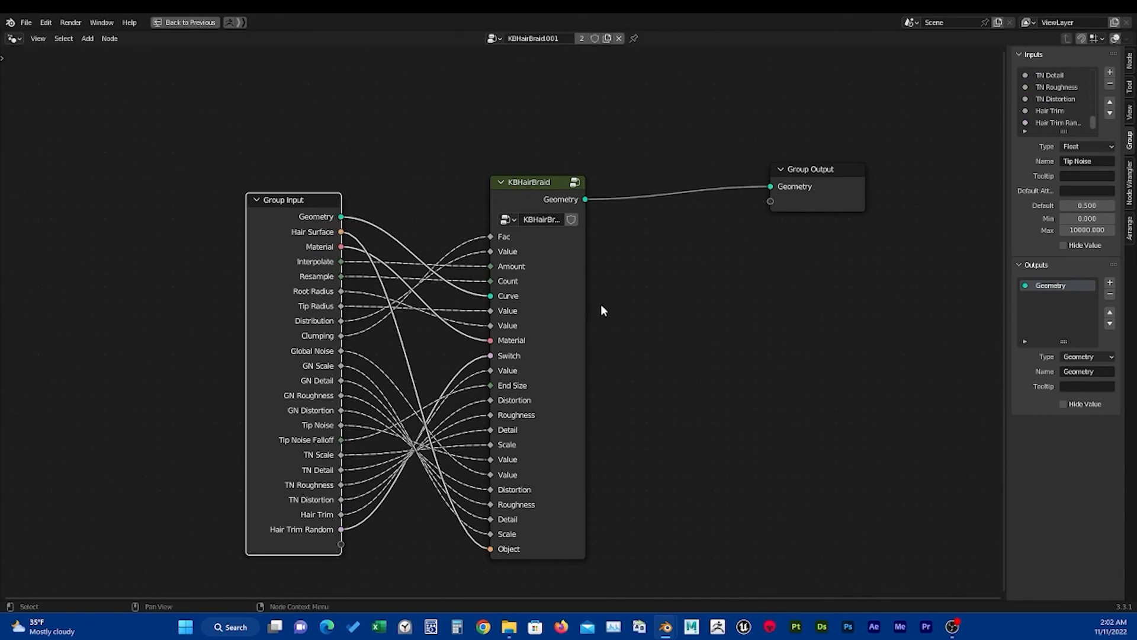
Enter the KBHairBraid node group and follow its input links to the Resample and Duplicate frame.
left_click(564, 278)
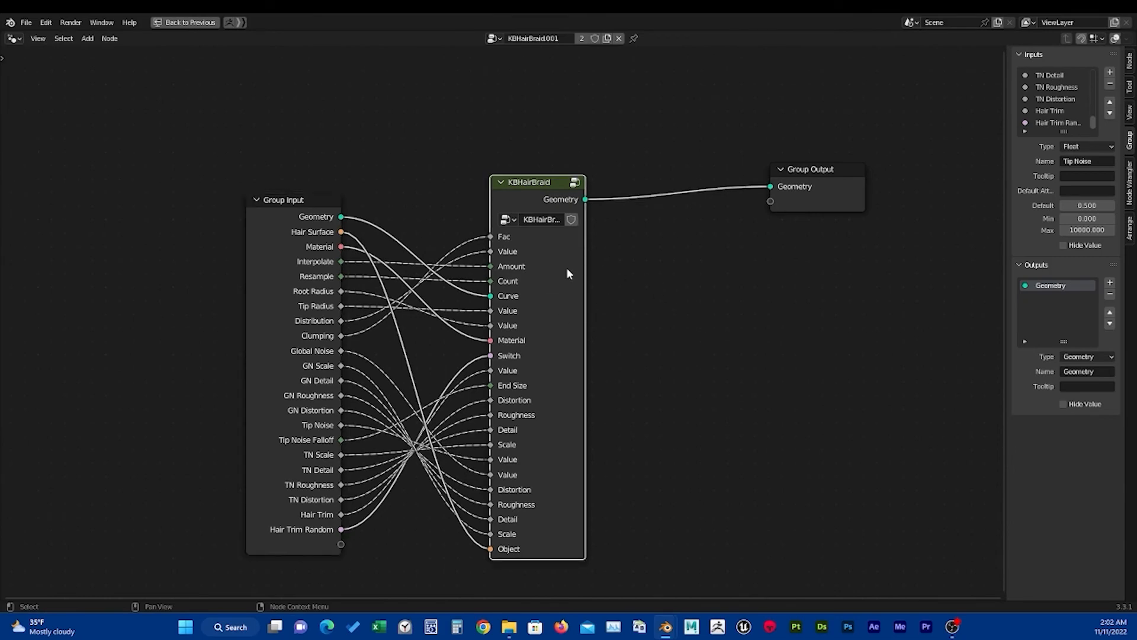
mouse_move(567, 268)
left_mouse_down()
mouse_move(660, 267)
mouse_move(573, 261)
left_mouse_up()
key("Tab")
scroll(606, 265, "down", 6)
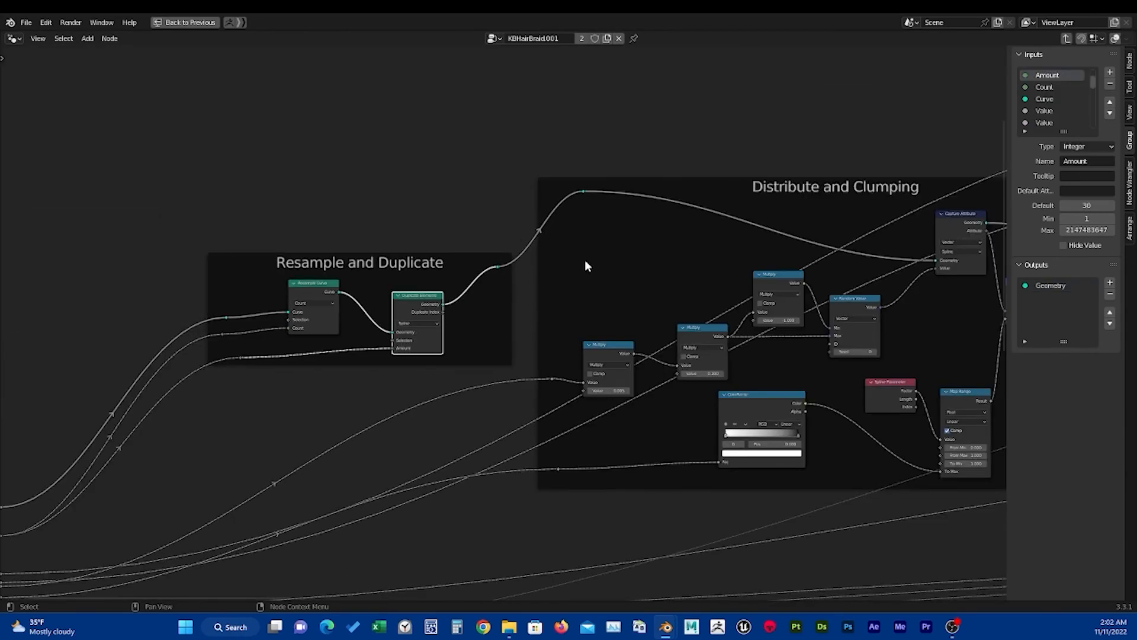
middle_click_drag(588, 290, 519, 277)
middle_click_drag(773, 236, 483, 445)
scroll(468, 427, "up", 3)
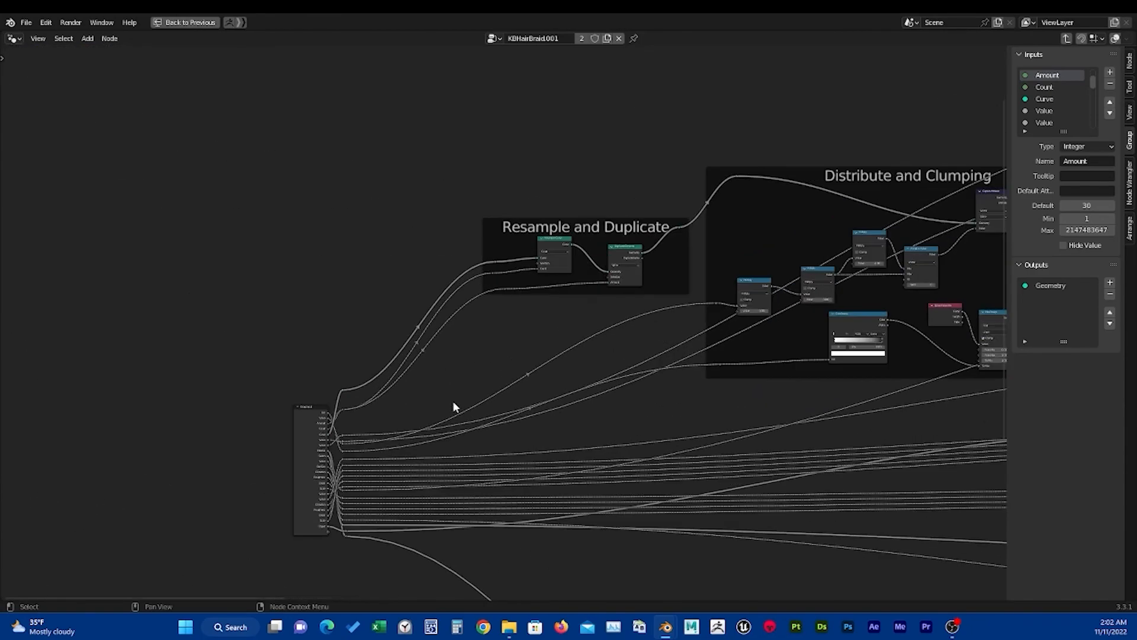
scroll(441, 409, "up", 2)
middle_click_drag(432, 414, 189, 527)
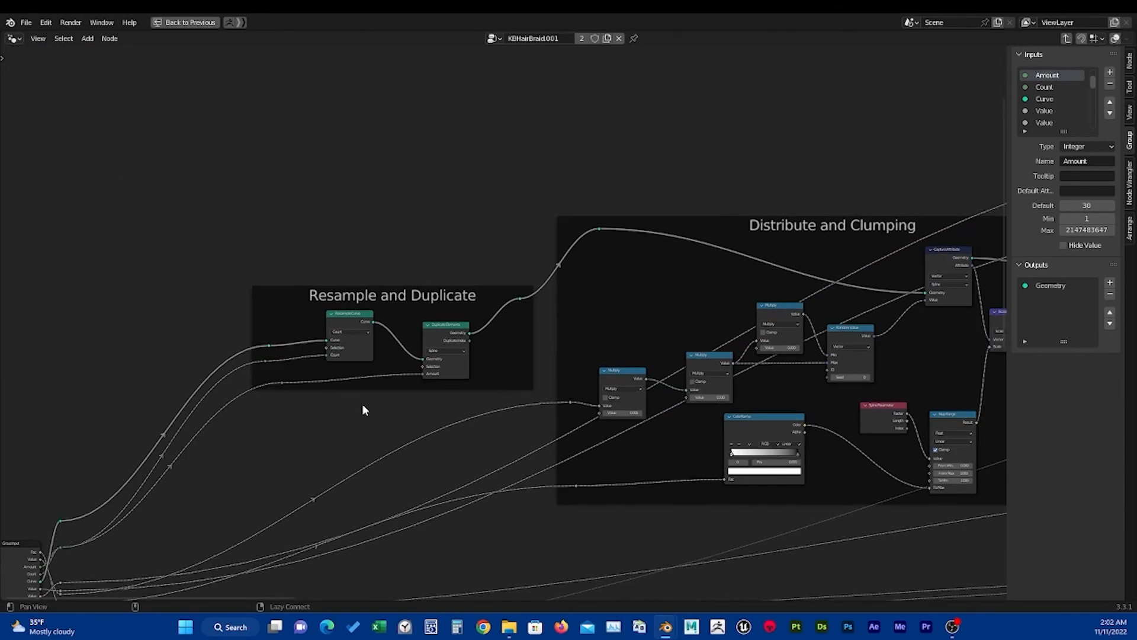
Examine the nodes in the Resample and Duplicate frame and in the Distribute and Clumping frame.
scroll(307, 358, "up", 3)
left_click(407, 281)
scroll(531, 337, "right", 6, "ctrl")
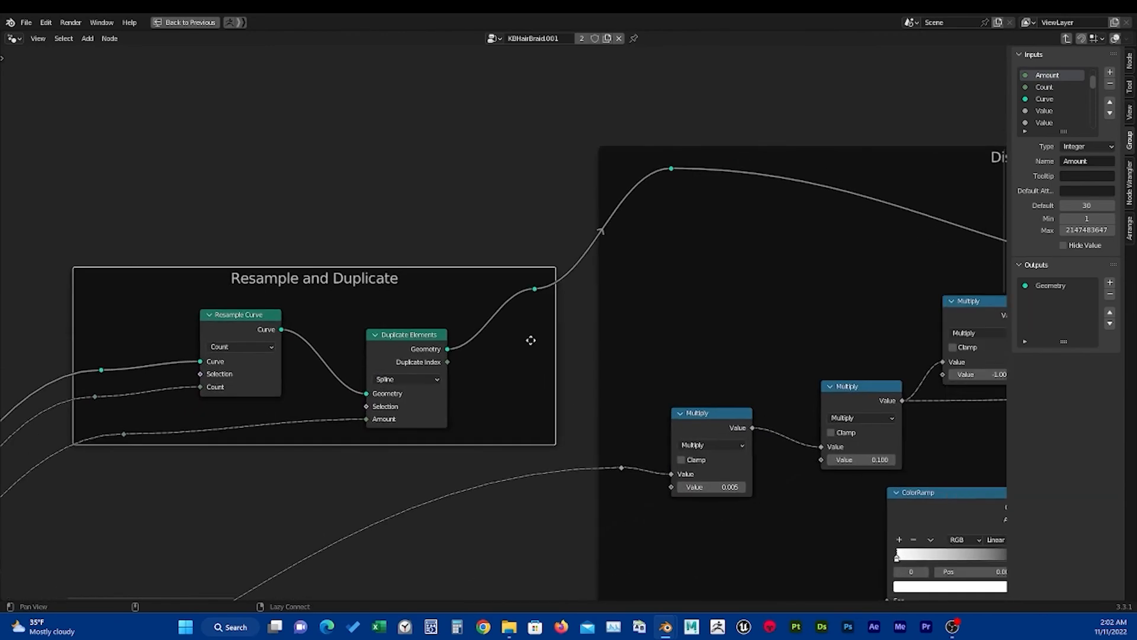
scroll(439, 378, "right", 5, "ctrl")
left_click(423, 254)
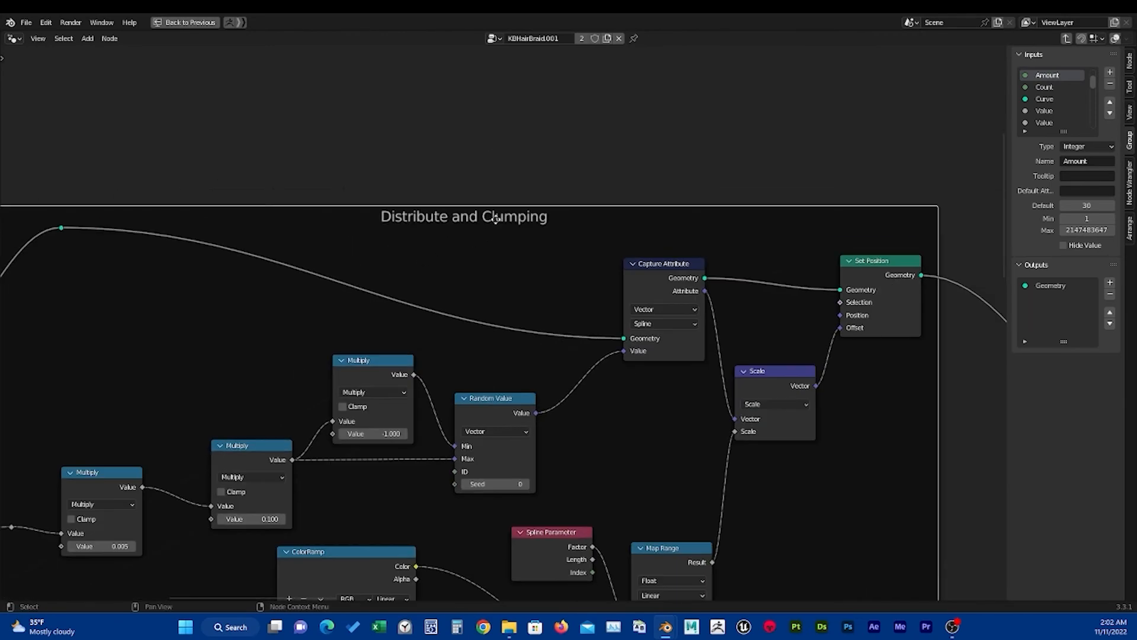
middle_click_drag(423, 253, 389, 233)
Examine the Hair Surface frame with its Object Info, Geometry Proximity, Endpoint Selection and Set Position nodes.
left_click(549, 243)
middle_click_drag(549, 243, 567, 187)
scroll(530, 231, "up", 1)
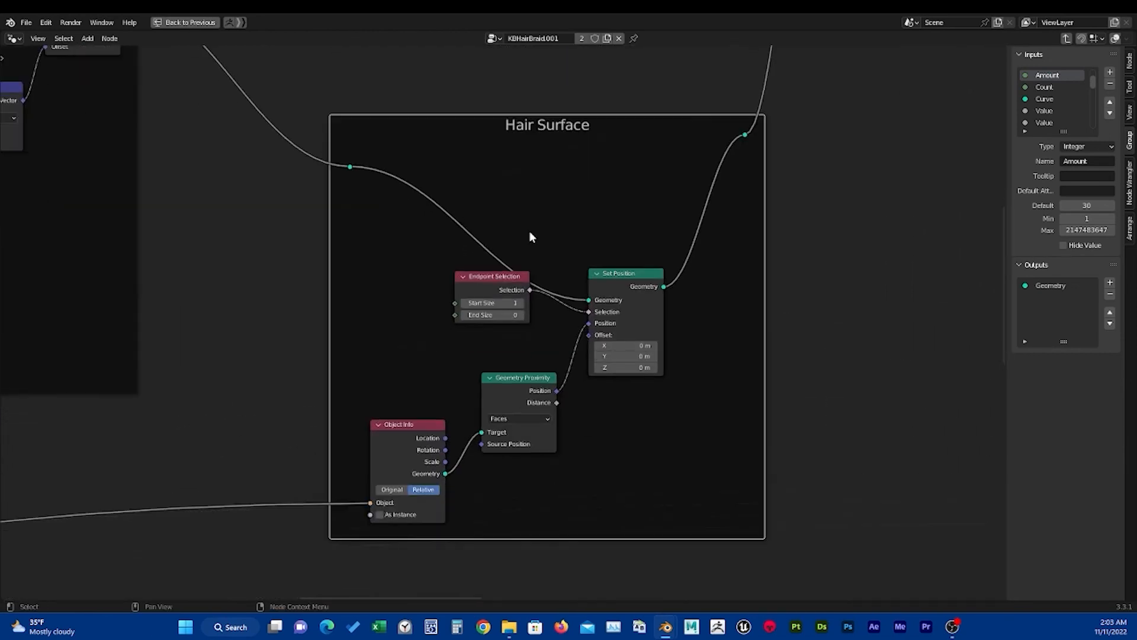
left_click_drag(530, 231, 518, 279, "alt")
left_click_drag(503, 186, 497, 171, "alt")
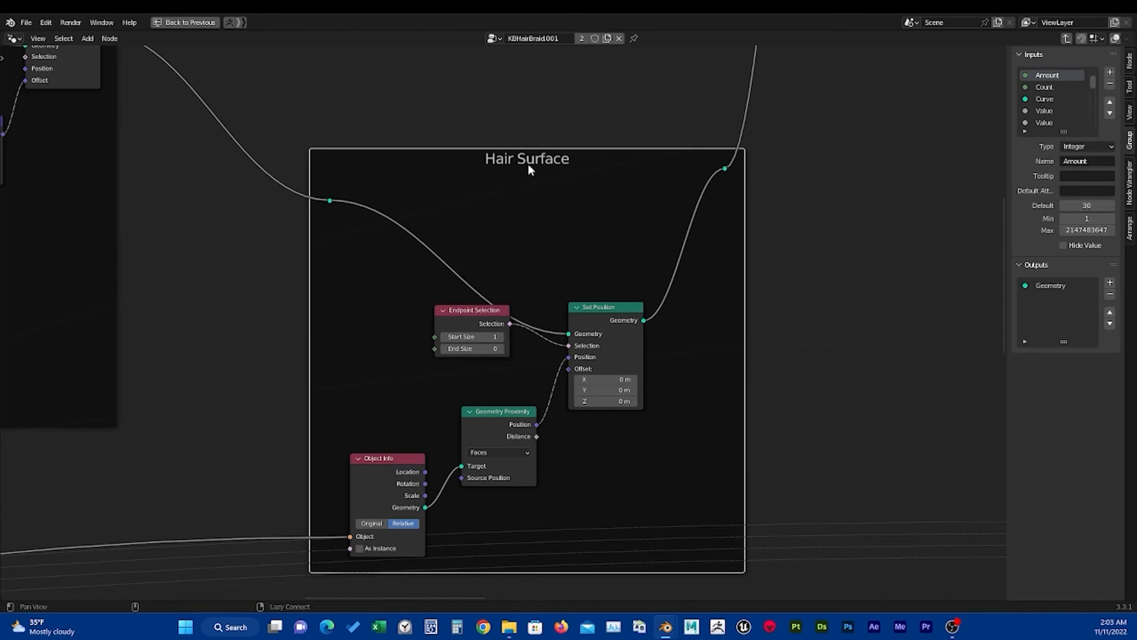
left_click_drag(553, 167, 589, 235, "alt")
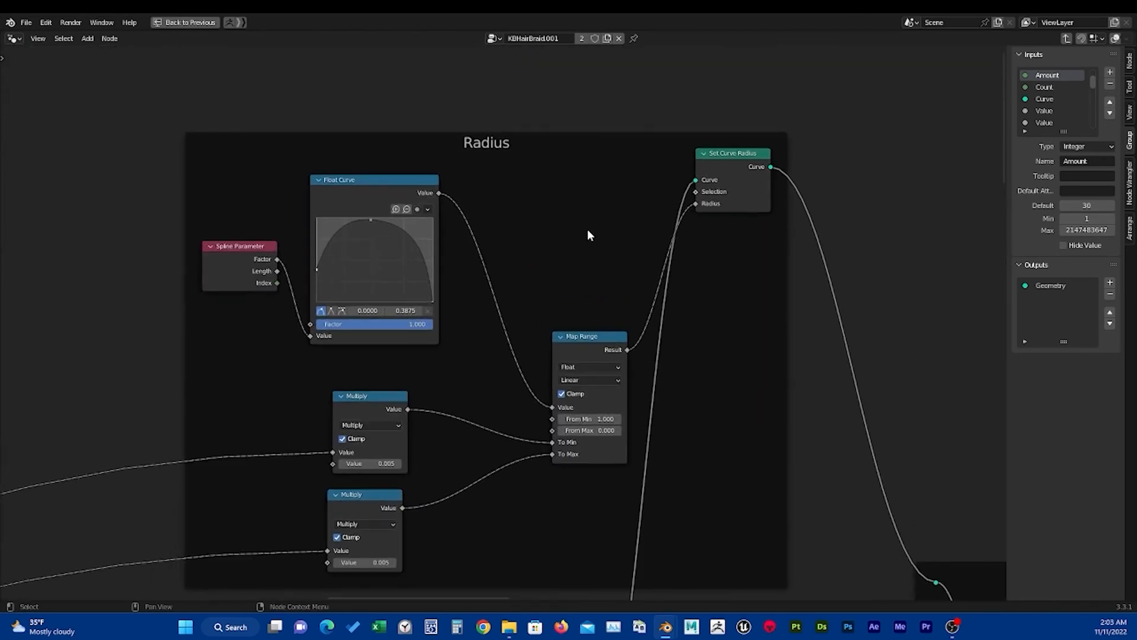
Examine the Radius frame, including its Float Curve, the two Multiply nodes and the Map Range feeding Set Curve Radius.
scroll(511, 186, "down", 6)
left_click_drag(589, 318, 723, 171, "alt")
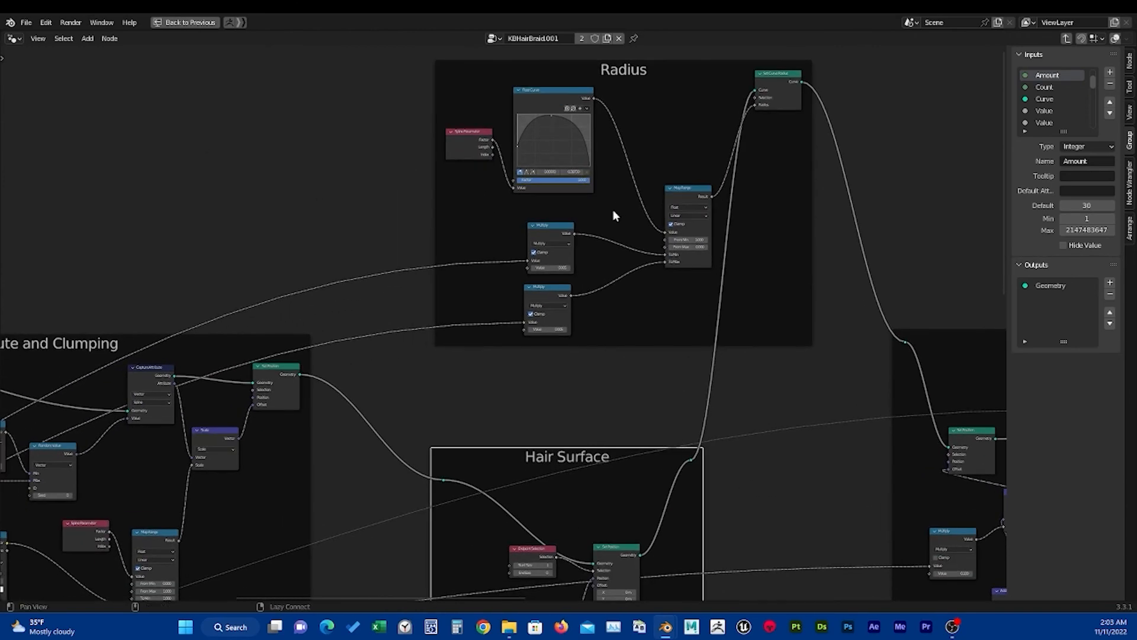
left_click_drag(580, 233, 591, 256, "alt")
scroll(586, 239, "up", 3)
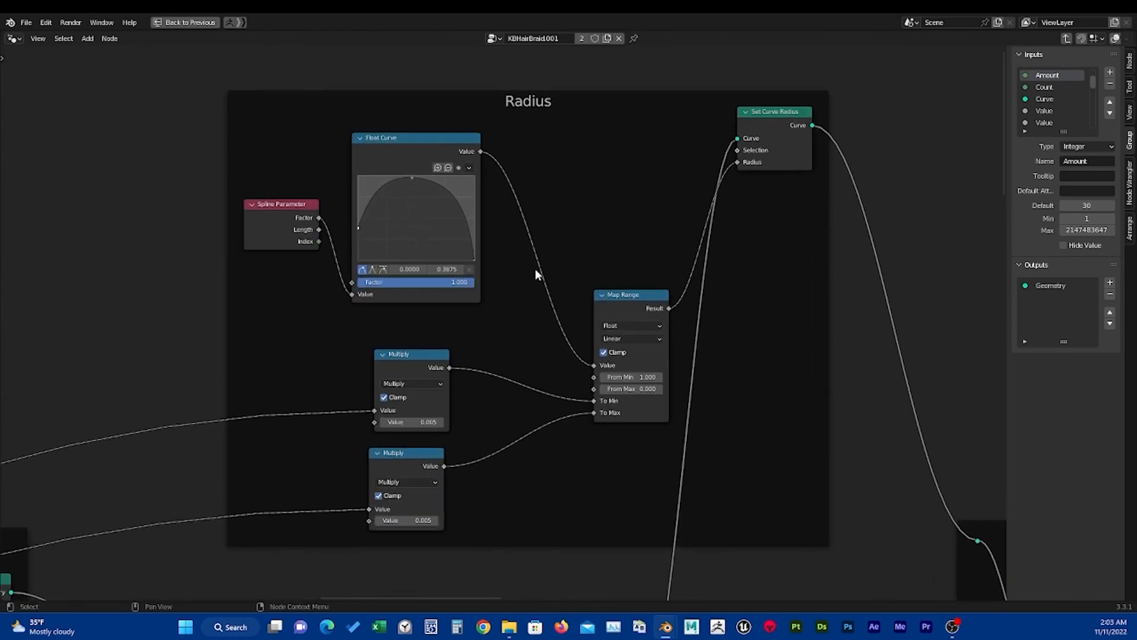
left_click_drag(475, 371, 487, 341, "alt")
scroll(488, 339, "up", 4)
left_click_drag(383, 333, 386, 307)
mouse_move(379, 470)
left_mouse_down()
mouse_move(402, 470)
mouse_move(364, 467)
mouse_move(389, 468)
left_mouse_up()
scroll(471, 425, "down", 5)
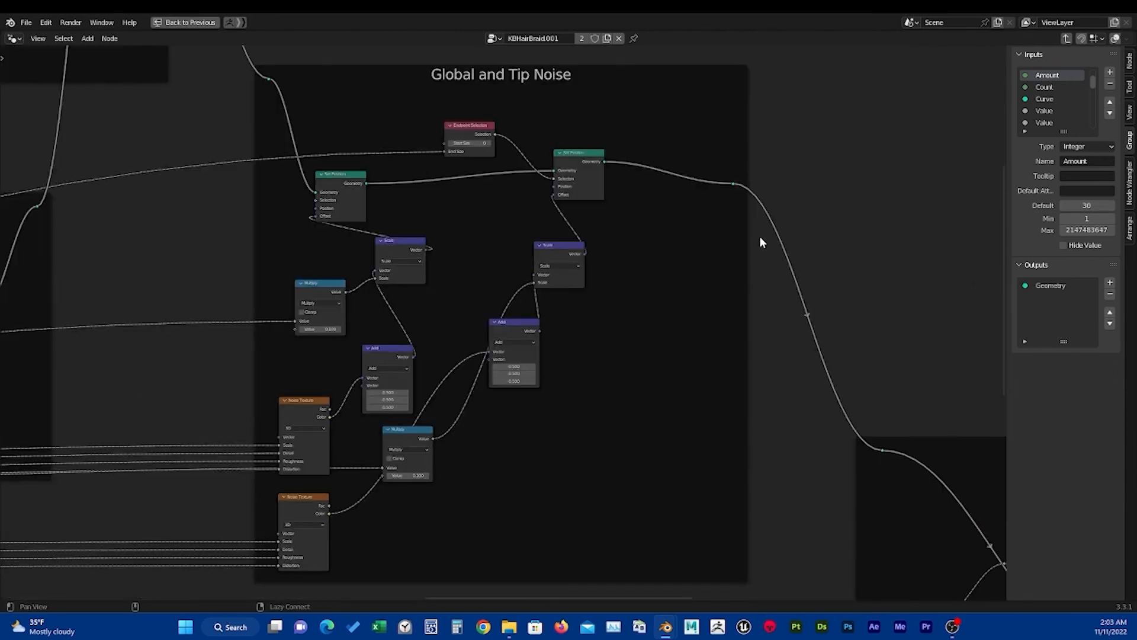
Reposition the Noise Texture, Add and Multiply nodes within the Global and Tip Noise frame.
left_click_drag(701, 257, 703, 268, "alt")
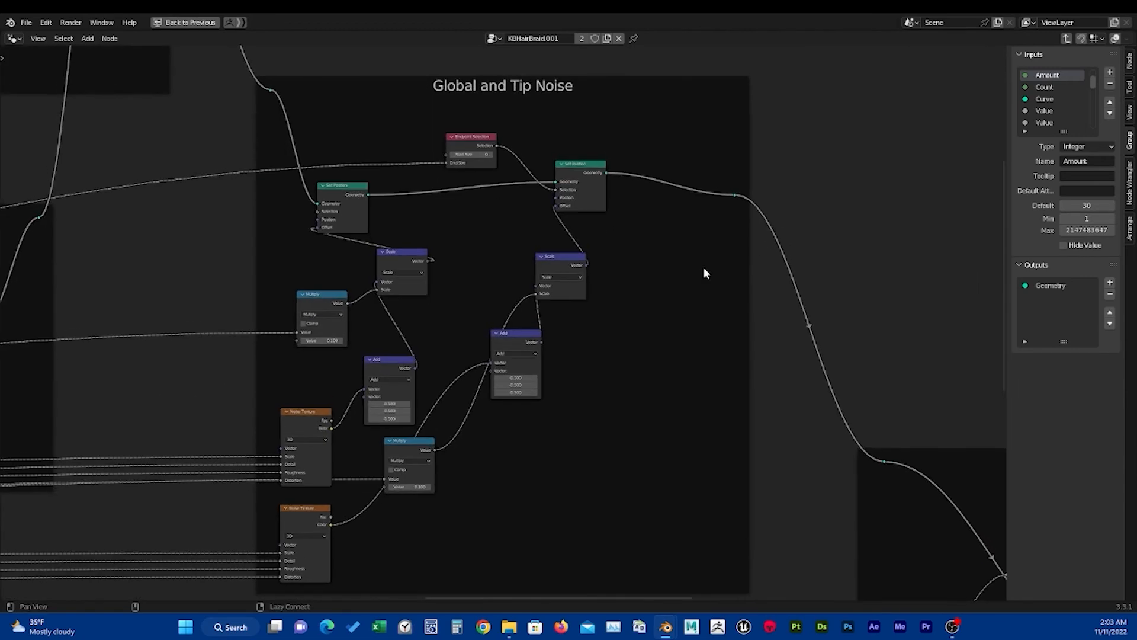
left_click_drag(498, 141, 509, 143, "alt")
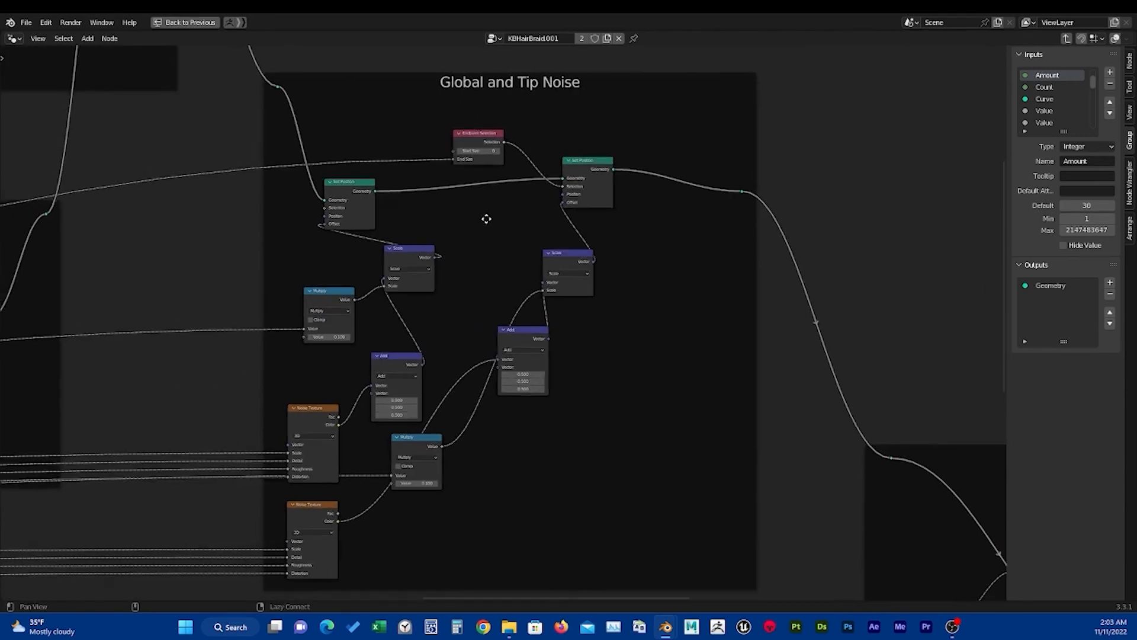
scroll(361, 422, "up", 2)
left_click_drag(278, 423, 281, 363)
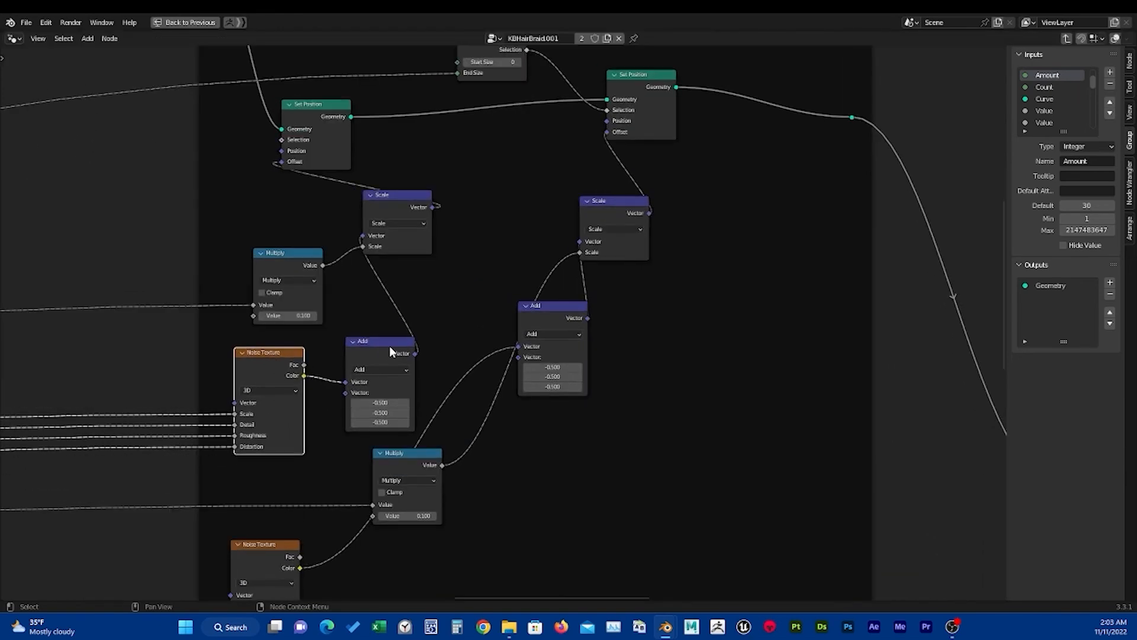
mouse_move(384, 350)
left_mouse_down()
mouse_move(383, 336)
mouse_move(369, 355)
left_mouse_up()
scroll(369, 360, "down", 1)
left_click_drag(269, 530, 310, 519)
left_click_drag(381, 457, 436, 458)
middle_click_drag(459, 221, 467, 347)
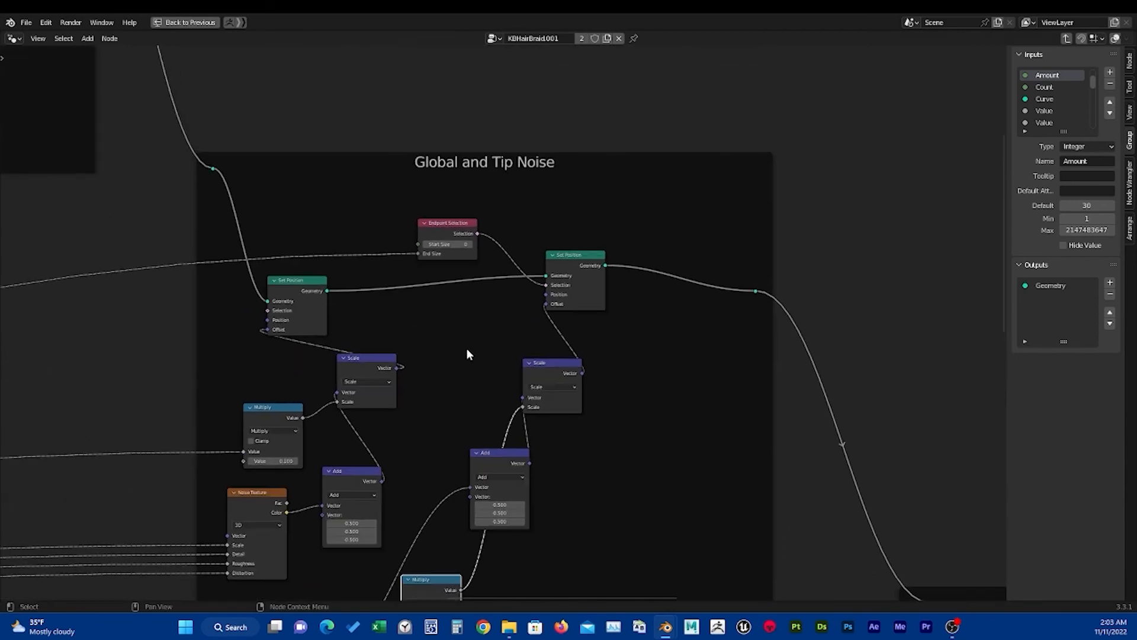
Reposition the Endpoint Selection node in the Global and Tip Noise frame and inspect its link to the second Set Position node.
scroll(494, 327, "up", 5)
left_click_drag(422, 182, 454, 145)
left_click_drag(450, 238, 415, 329, "alt")
scroll(415, 327, "up", 2)
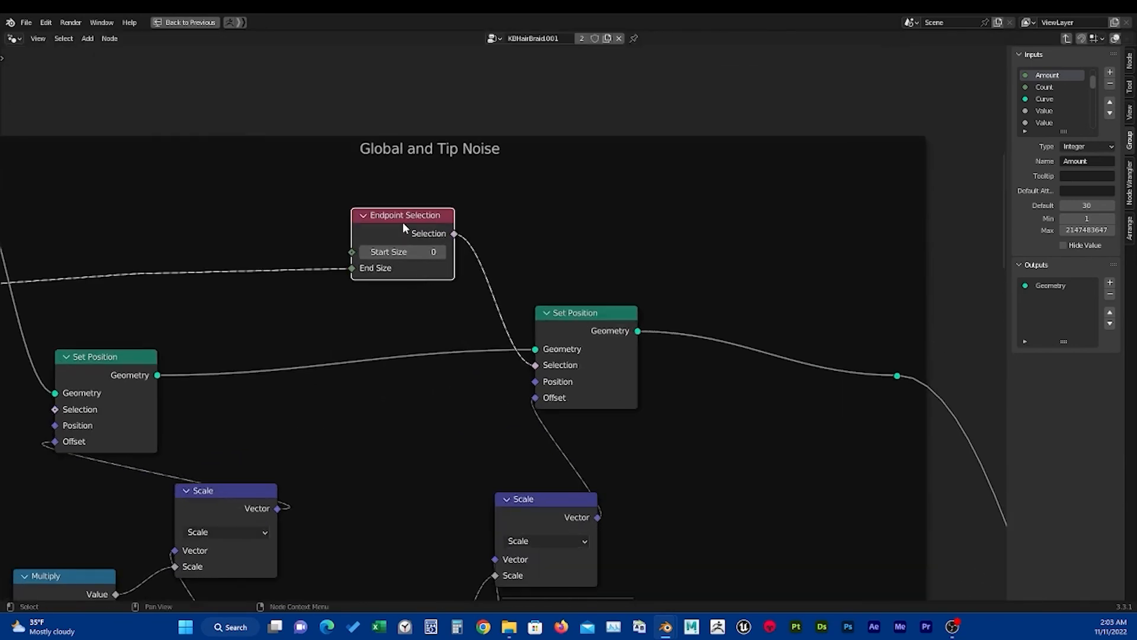
left_click_drag(417, 217, 408, 249)
left_click_drag(440, 335, 448, 268, "alt")
scroll(503, 288, "up", 2)
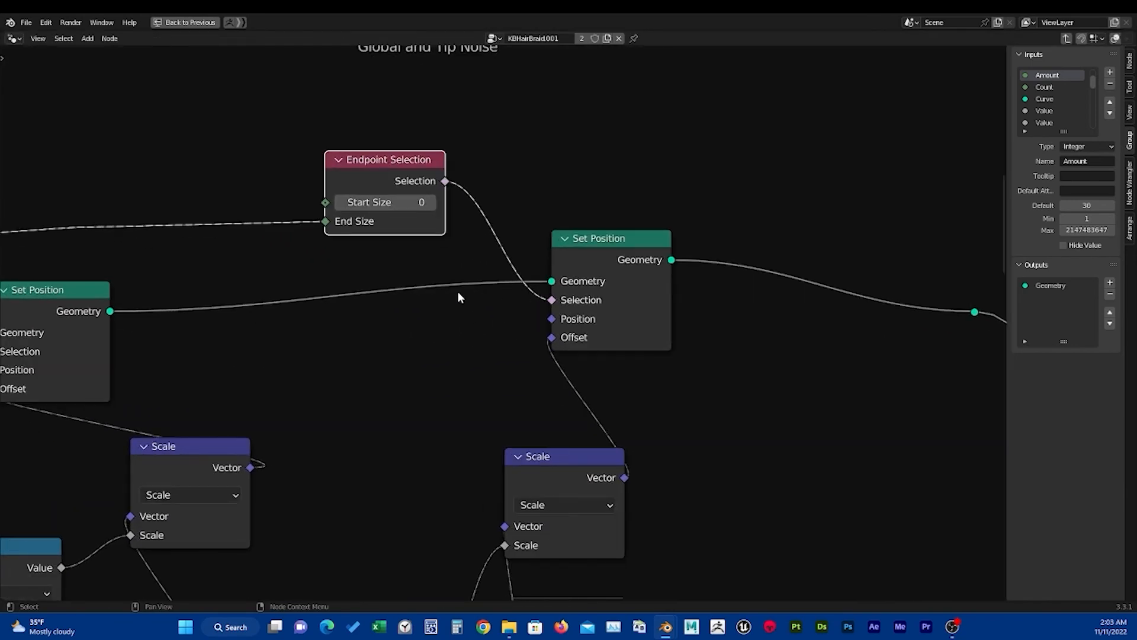
scroll(440, 276, "down", 2)
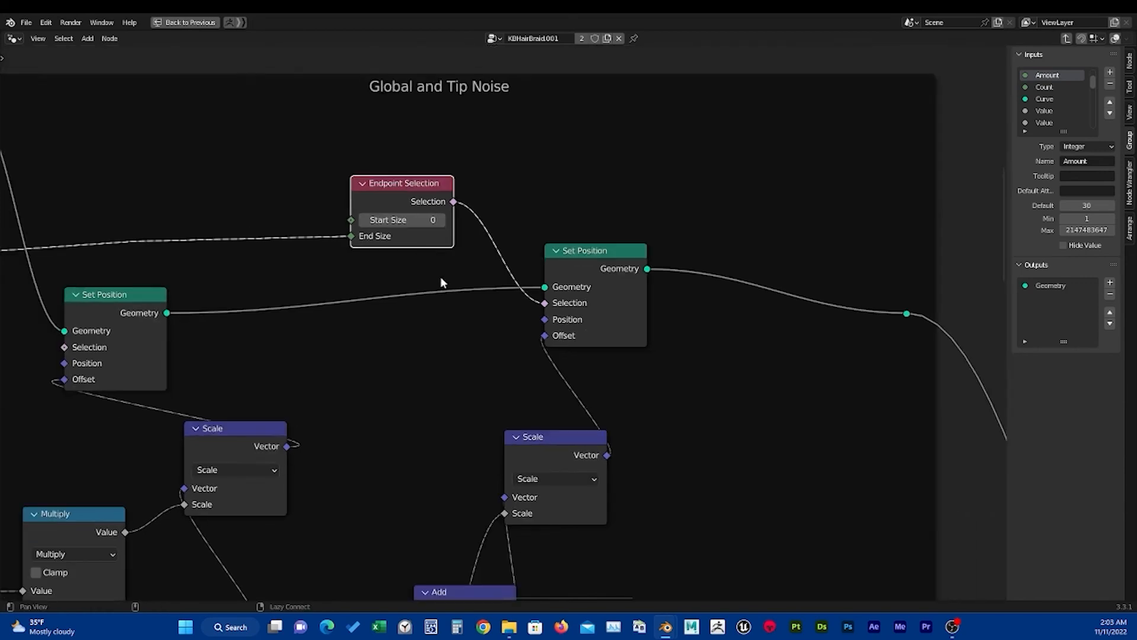
left_click_drag(419, 256, 391, 259, "alt")
left_click_drag(282, 263, 378, 266, "alt")
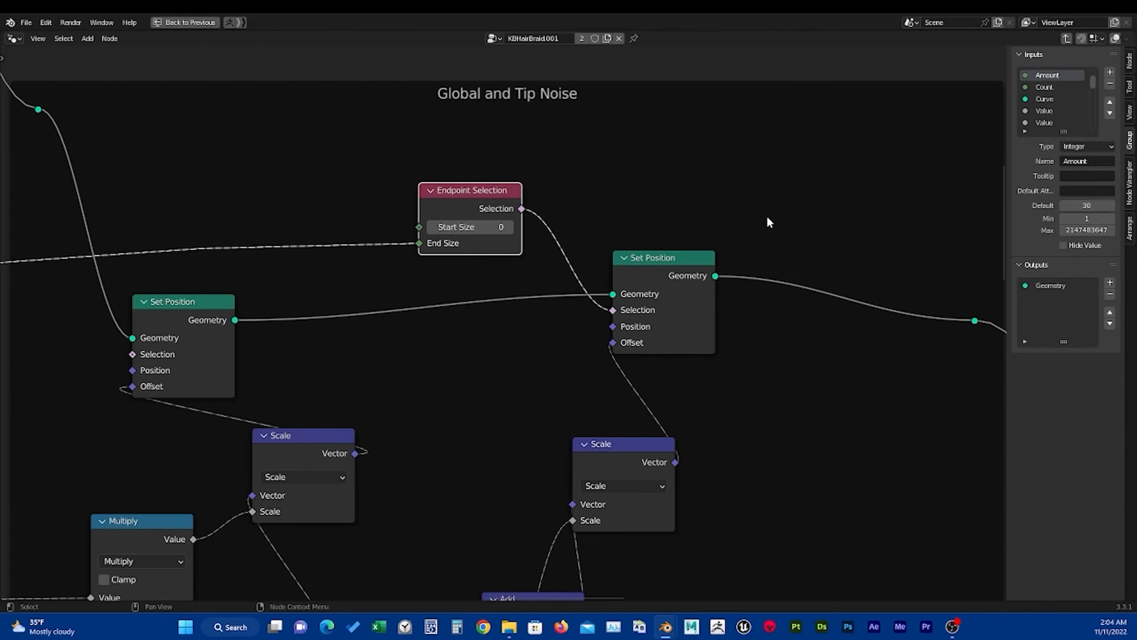
left_click_drag(520, 247, 521, 265, "alt")
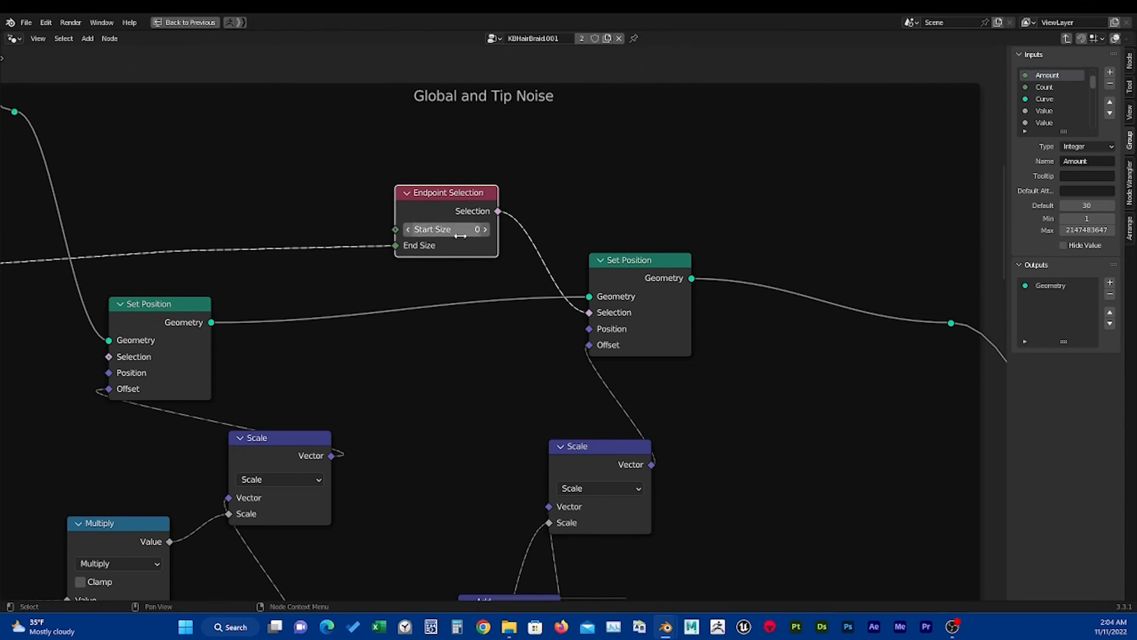
Reposition the Switch node in the Hair Trim and Random Trim frame and inspect the two Trim Curve branches feeding it.
scroll(491, 242, "down", 2)
scroll(490, 242, "down", 1)
middle_click_drag(638, 363, 540, 257)
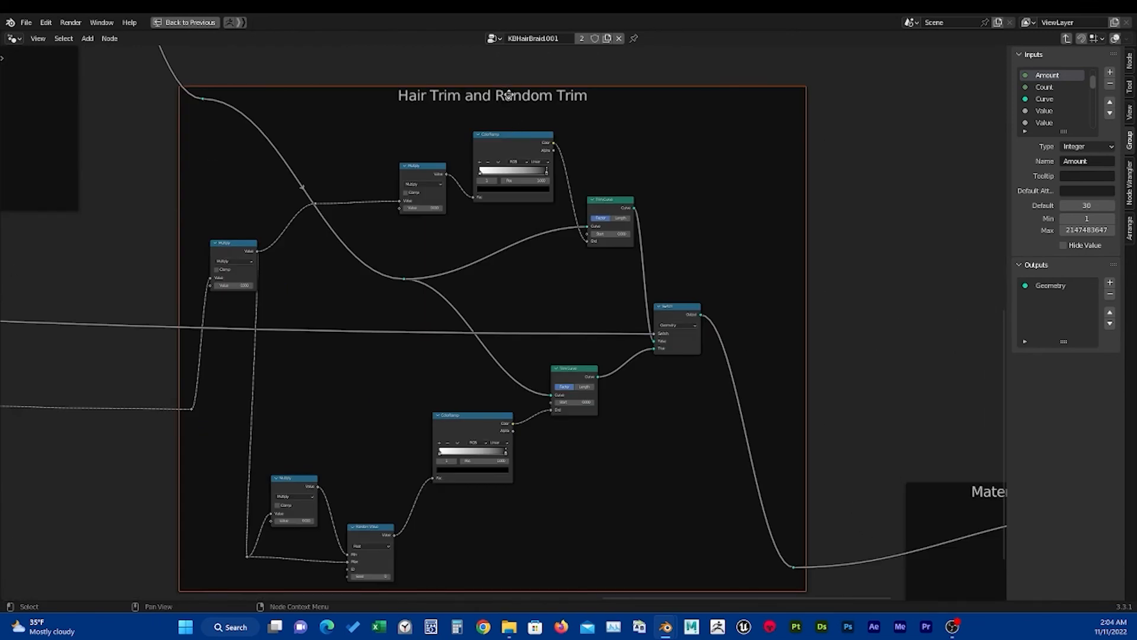
left_click_drag(509, 95, 509, 86)
scroll(569, 216, "up", 2)
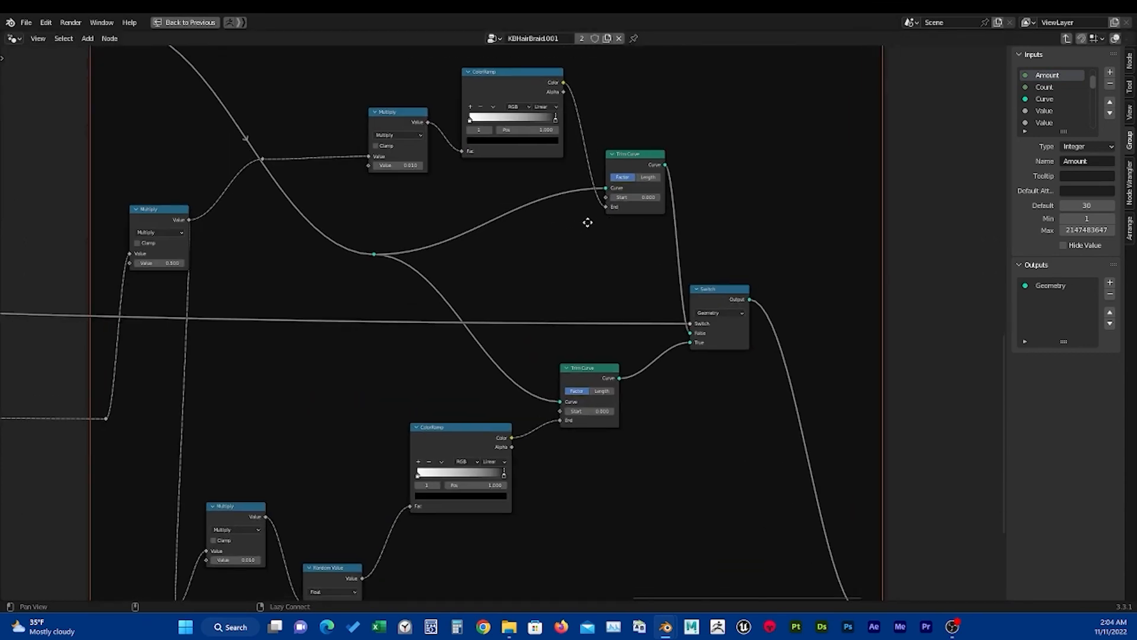
left_click_drag(684, 293, 673, 265)
middle_click_drag(646, 272, 603, 277)
scroll(616, 276, "up", 1)
left_click_drag(642, 260, 676, 250)
scroll(549, 288, "up", 3)
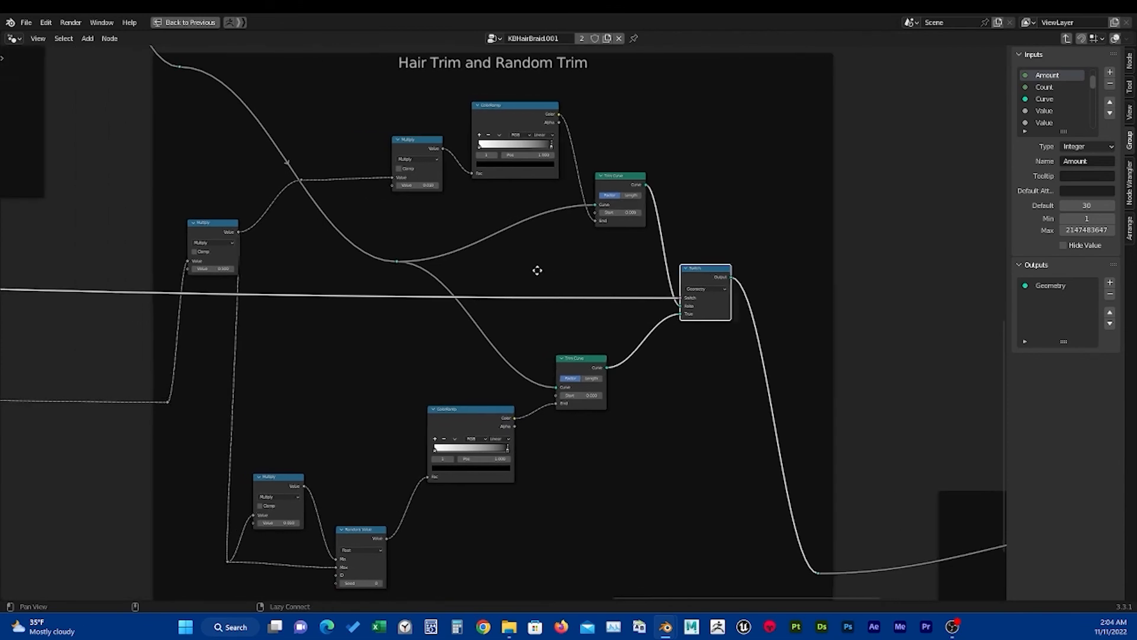
middle_click_drag(523, 323, 684, 216)
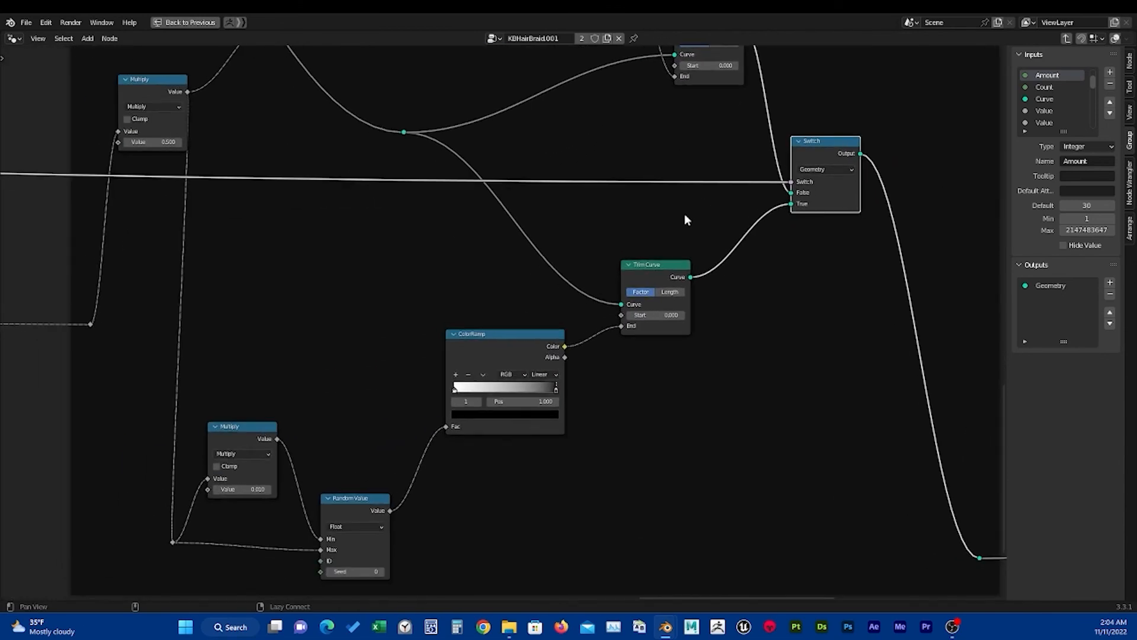
Examine the Multiply, Random Value and ColorRamp nodes that drive the Trim Curve ends in the Hair Trim and Random Trim frame.
middle_click_drag(302, 287, 361, 299)
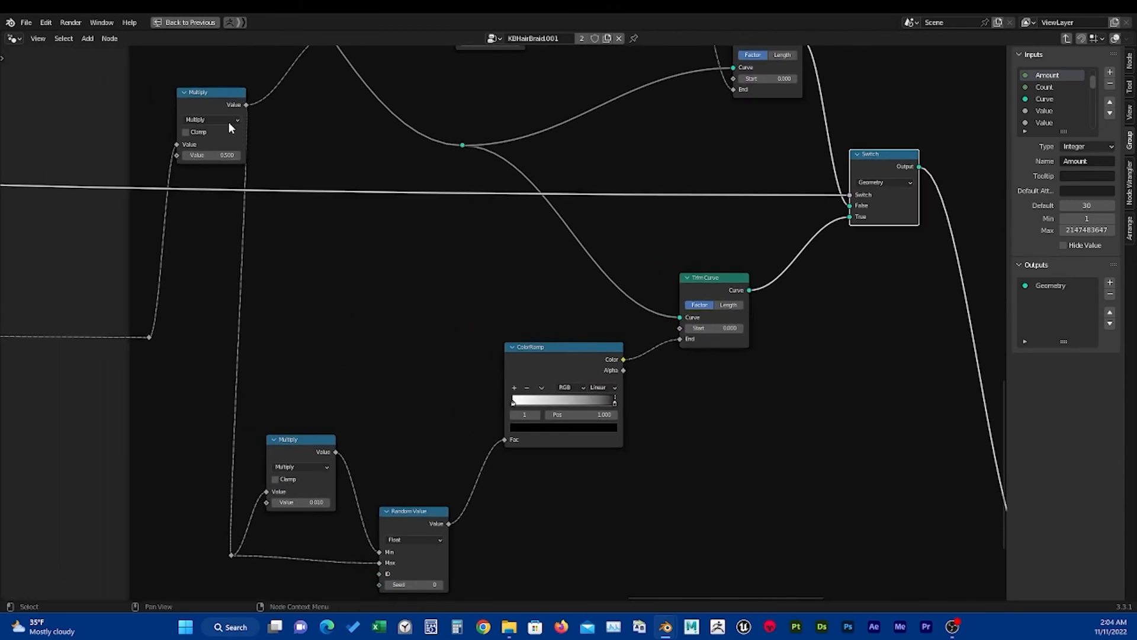
middle_click_drag(589, 299, 485, 359)
scroll(489, 343, "up", 2)
scroll(511, 265, "down", 3)
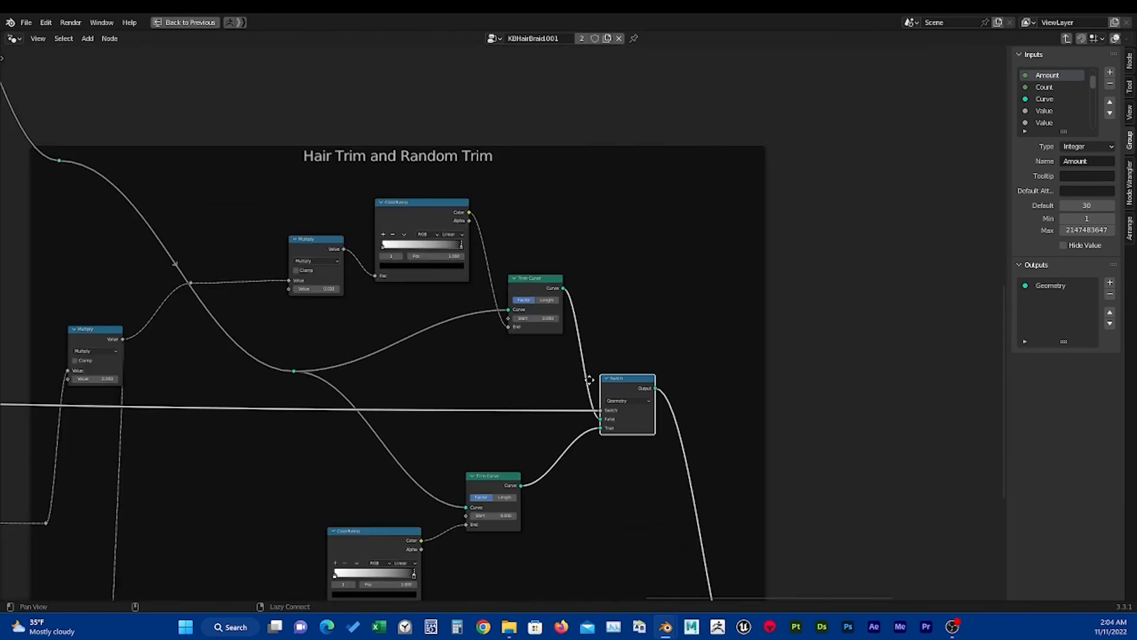
Reposition the Set Material node and move the Group Output node into the Material and Output frame.
middle_click_drag(663, 483, 355, 308)
left_click_drag(589, 325, 594, 317)
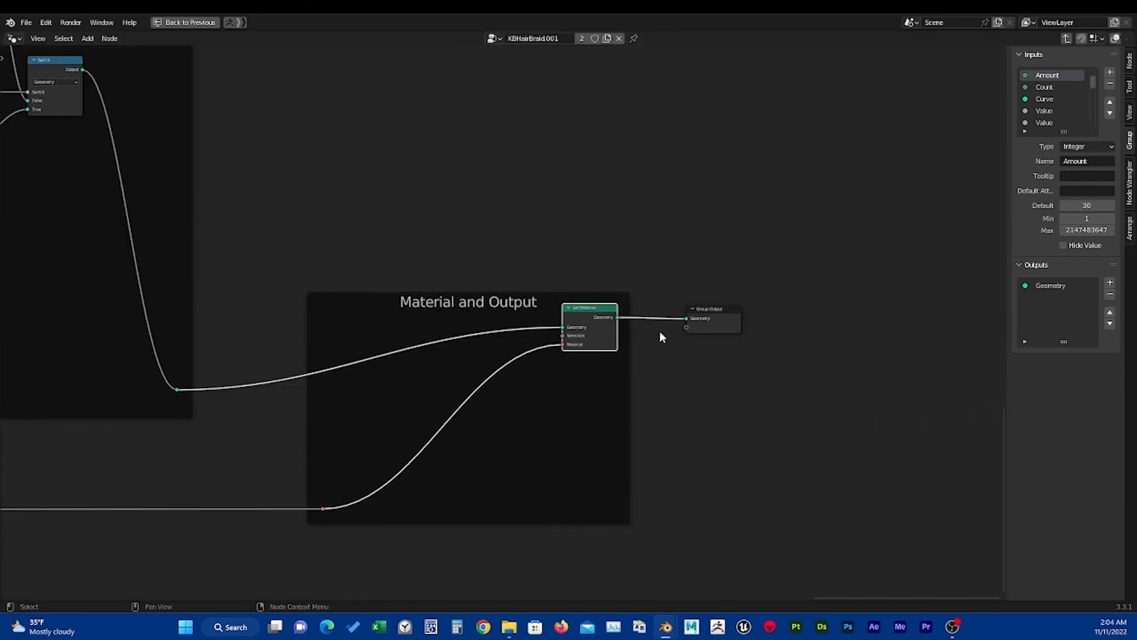
middle_click_drag(702, 334, 639, 349)
left_click_drag(661, 340, 563, 442)
Review the whole node group layout from the Group Input through all labelled frames to Material and Output.
left_click_drag(467, 241, 797, 241, "alt")
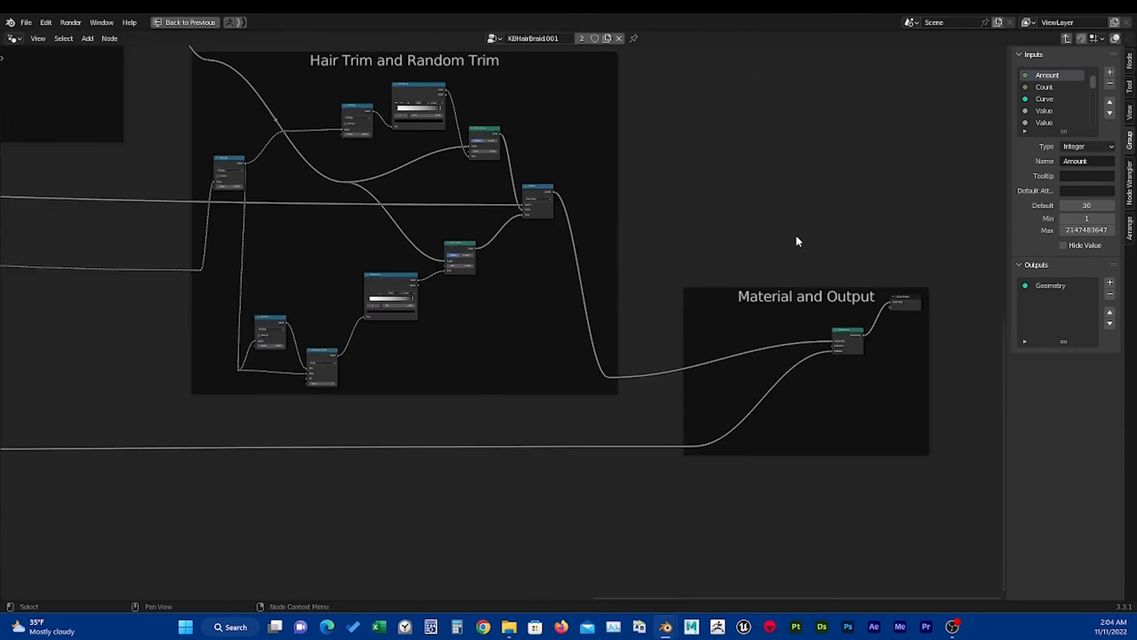
scroll(797, 241, "down", 3)
left_click_drag(256, 244, 779, 273, "alt")
scroll(779, 272, "down", 2)
left_click_drag(596, 272, 564, 299, "alt")
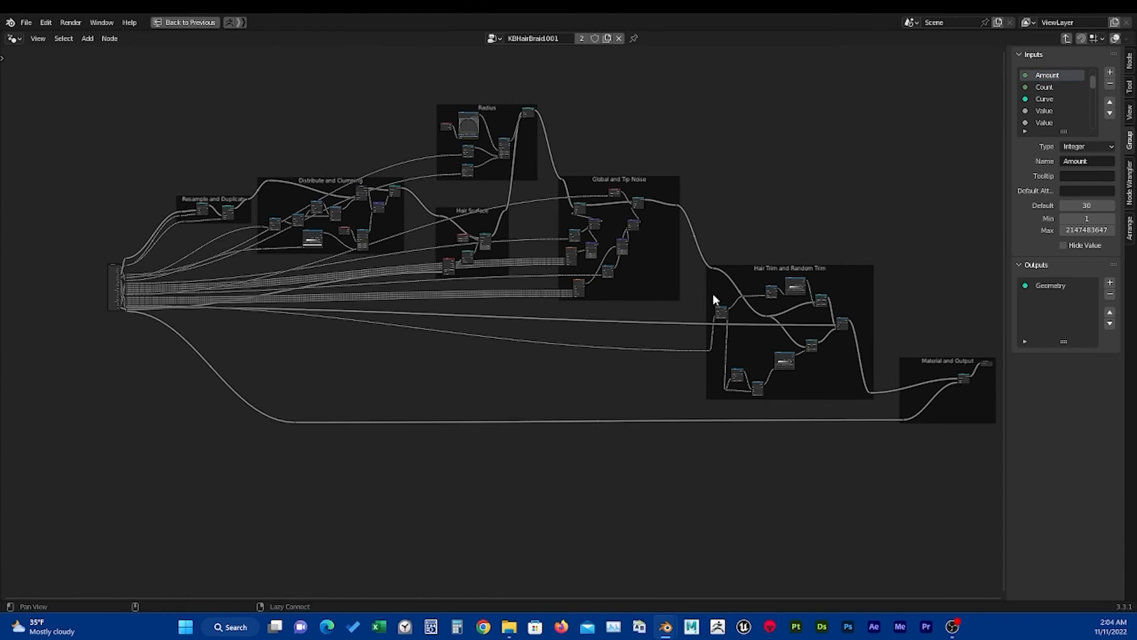
left_click_drag(712, 293, 662, 305, "alt")
scroll(661, 307, "up", 1)
scroll(661, 305, "down", 1)
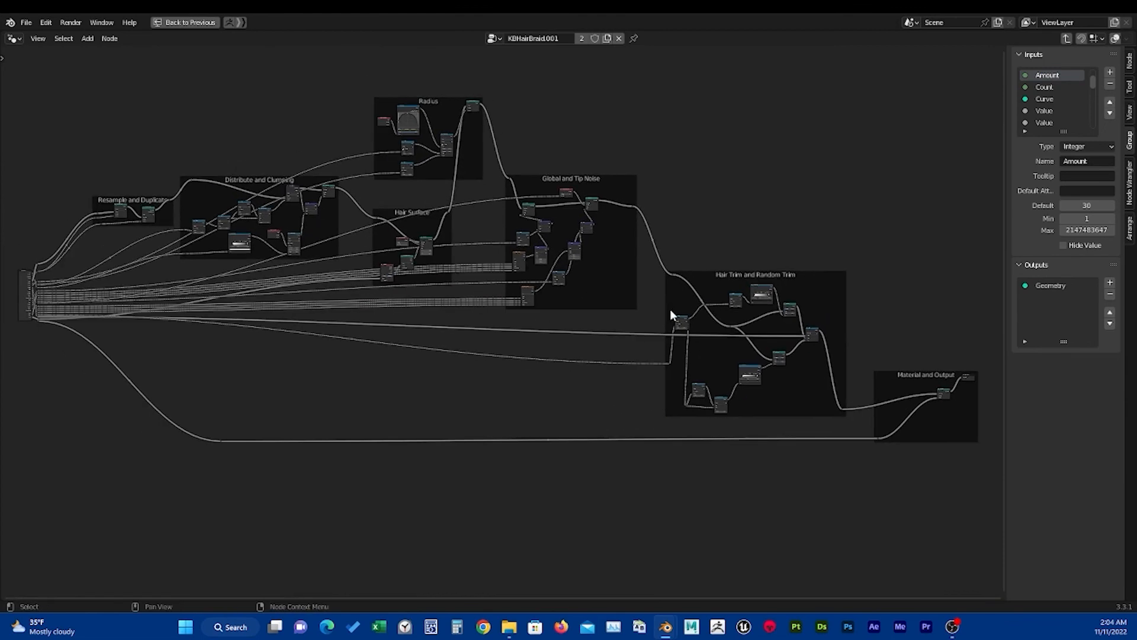
Exit the KBHairBraid node group and examine how the Group Input sockets connect to it in the parent tree.
key("Tab")
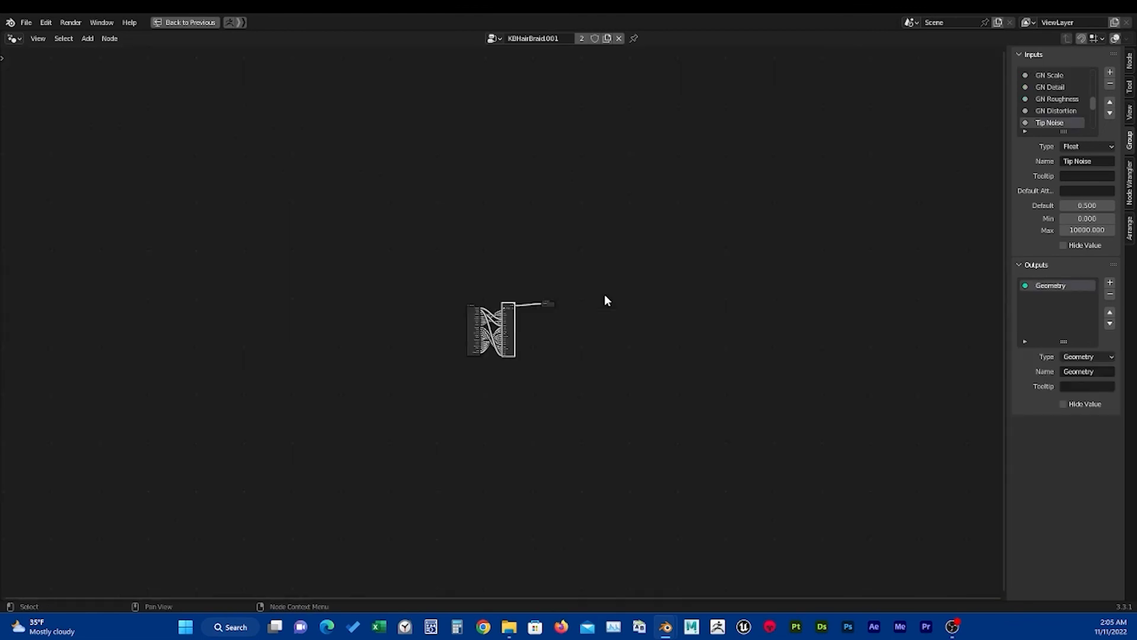
scroll(544, 331, "up", 6)
scroll(588, 329, "up", 2)
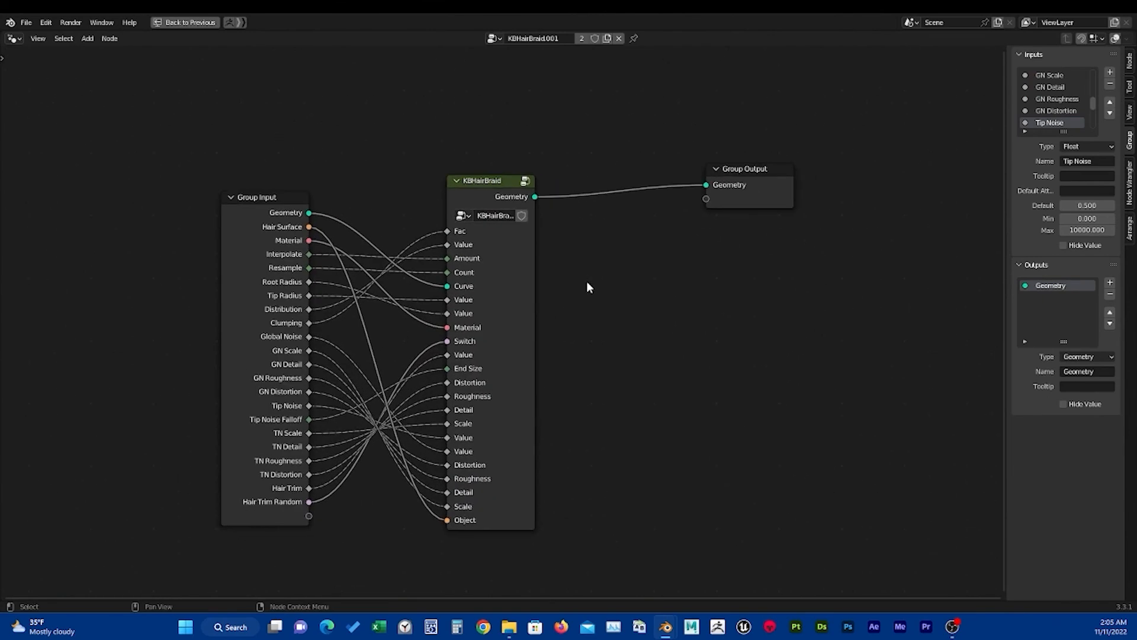
scroll(587, 283, "up", 1)
Restore the node editor from full screen and select the HairBraidCurve braid in the viewport to inspect its strands.
key("ctrl+space")
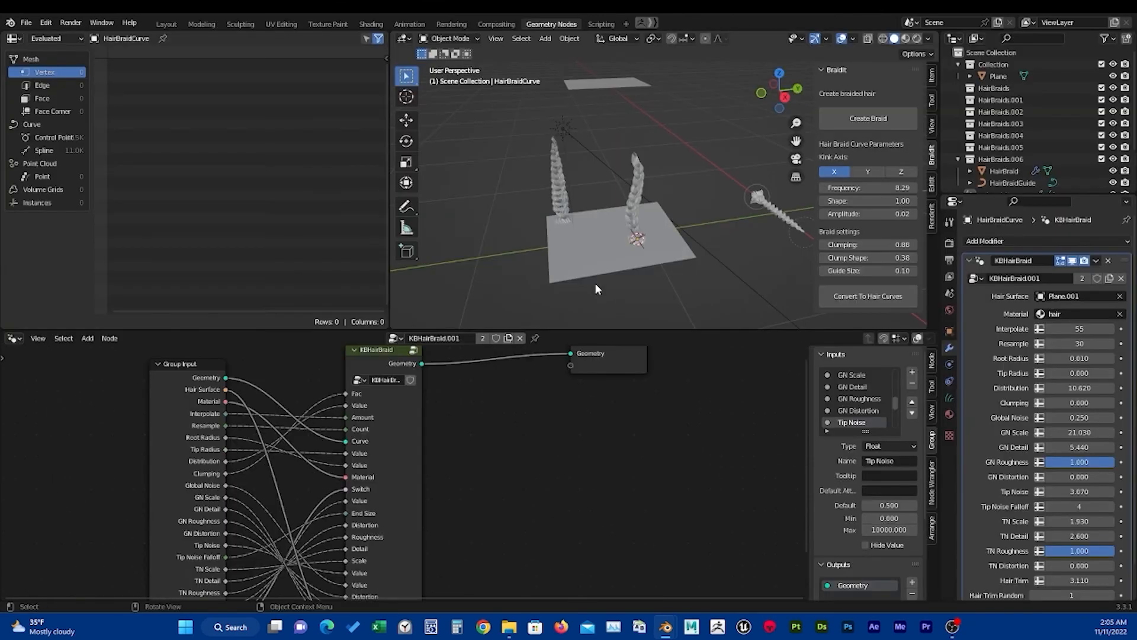
middle_click_drag(646, 234, 636, 224)
scroll(636, 224, "up", 4)
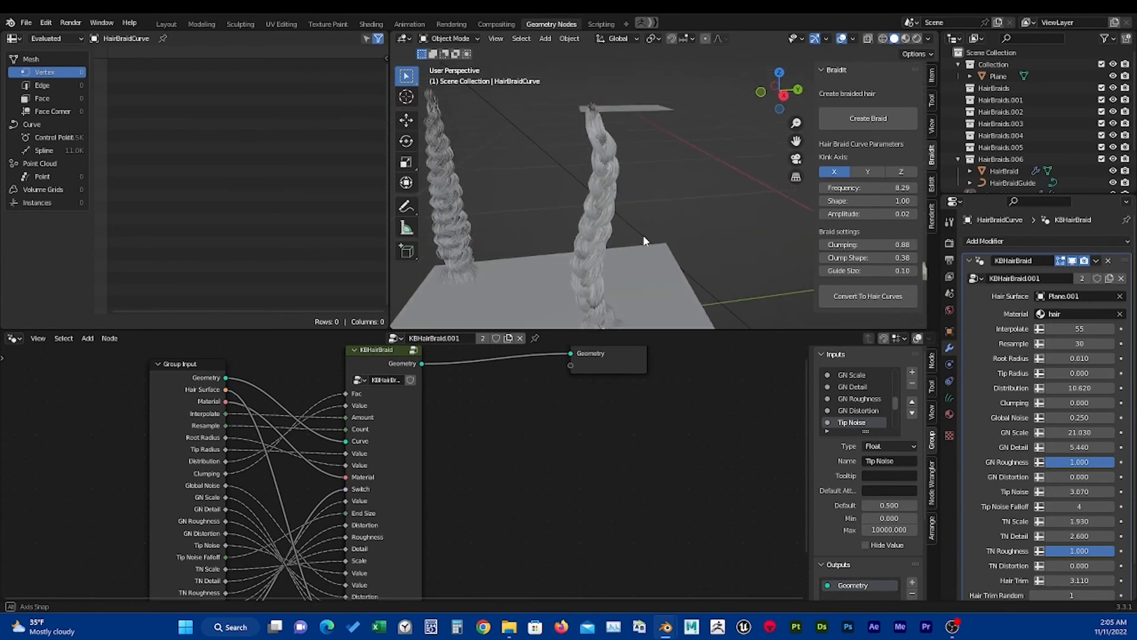
left_click(610, 210)
scroll(688, 211, "up", 4)
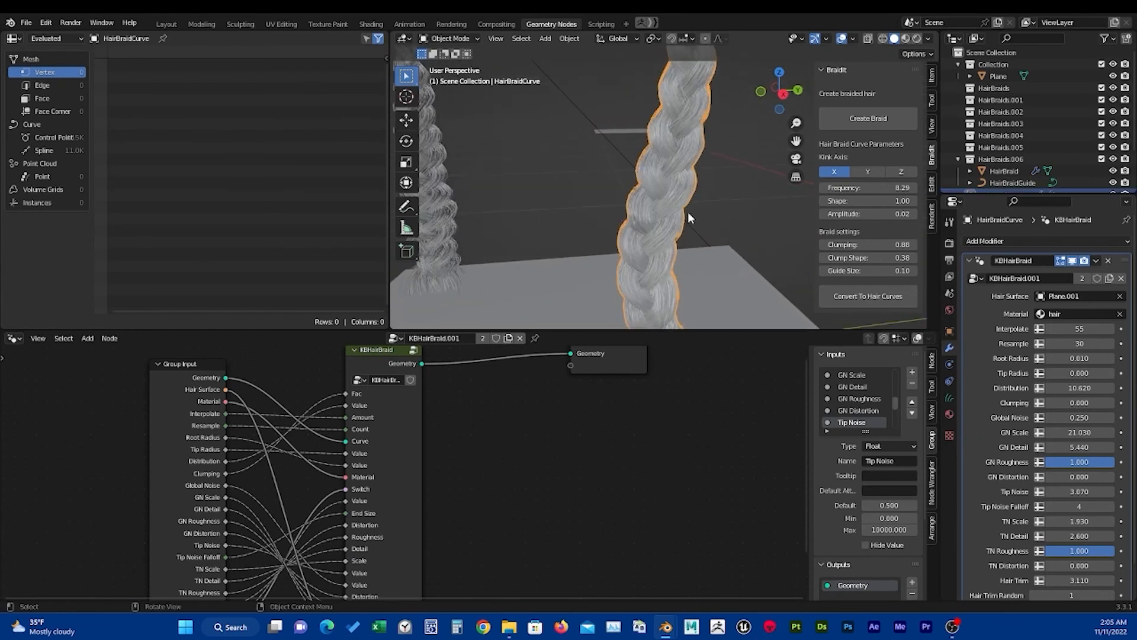
scroll(647, 186, "down", 5)
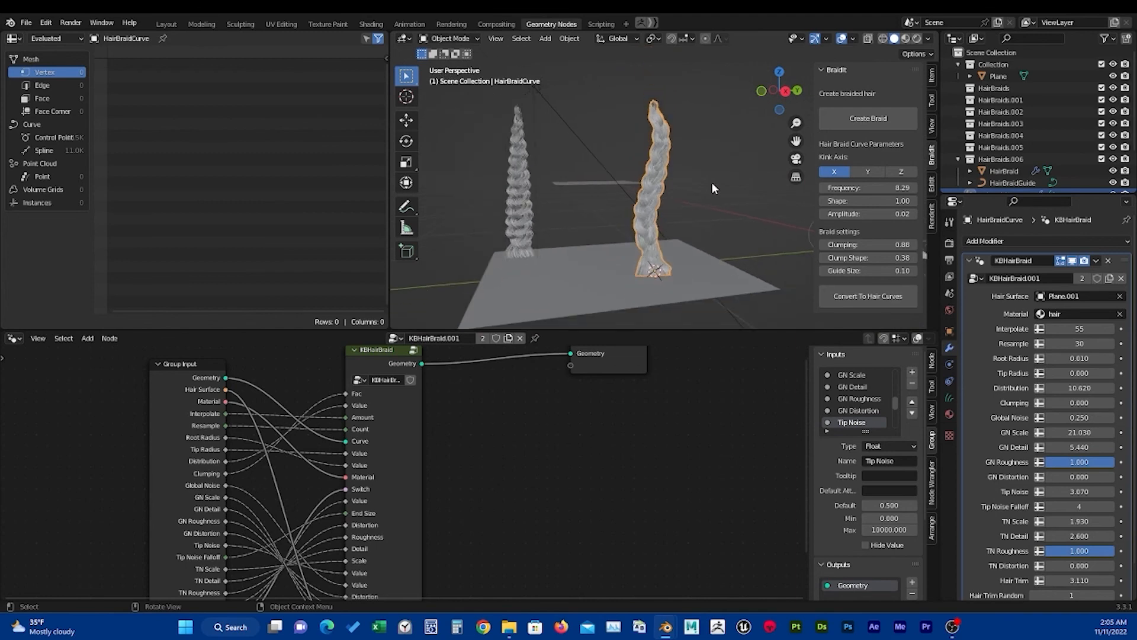